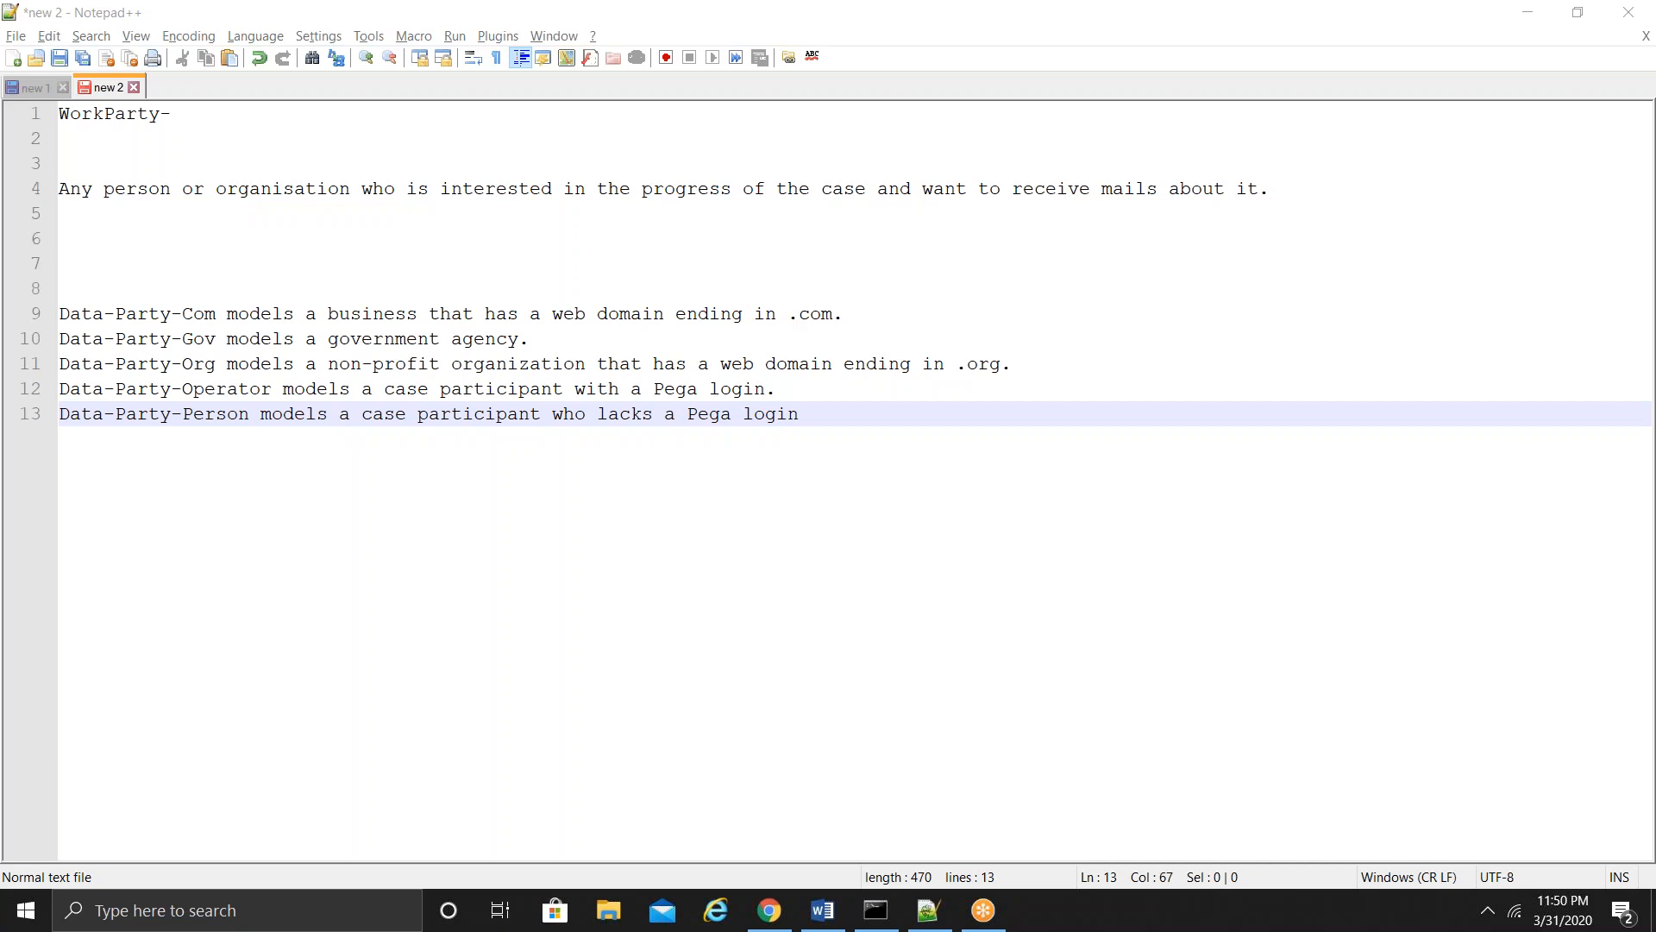
drag(175, 315, 59, 315)
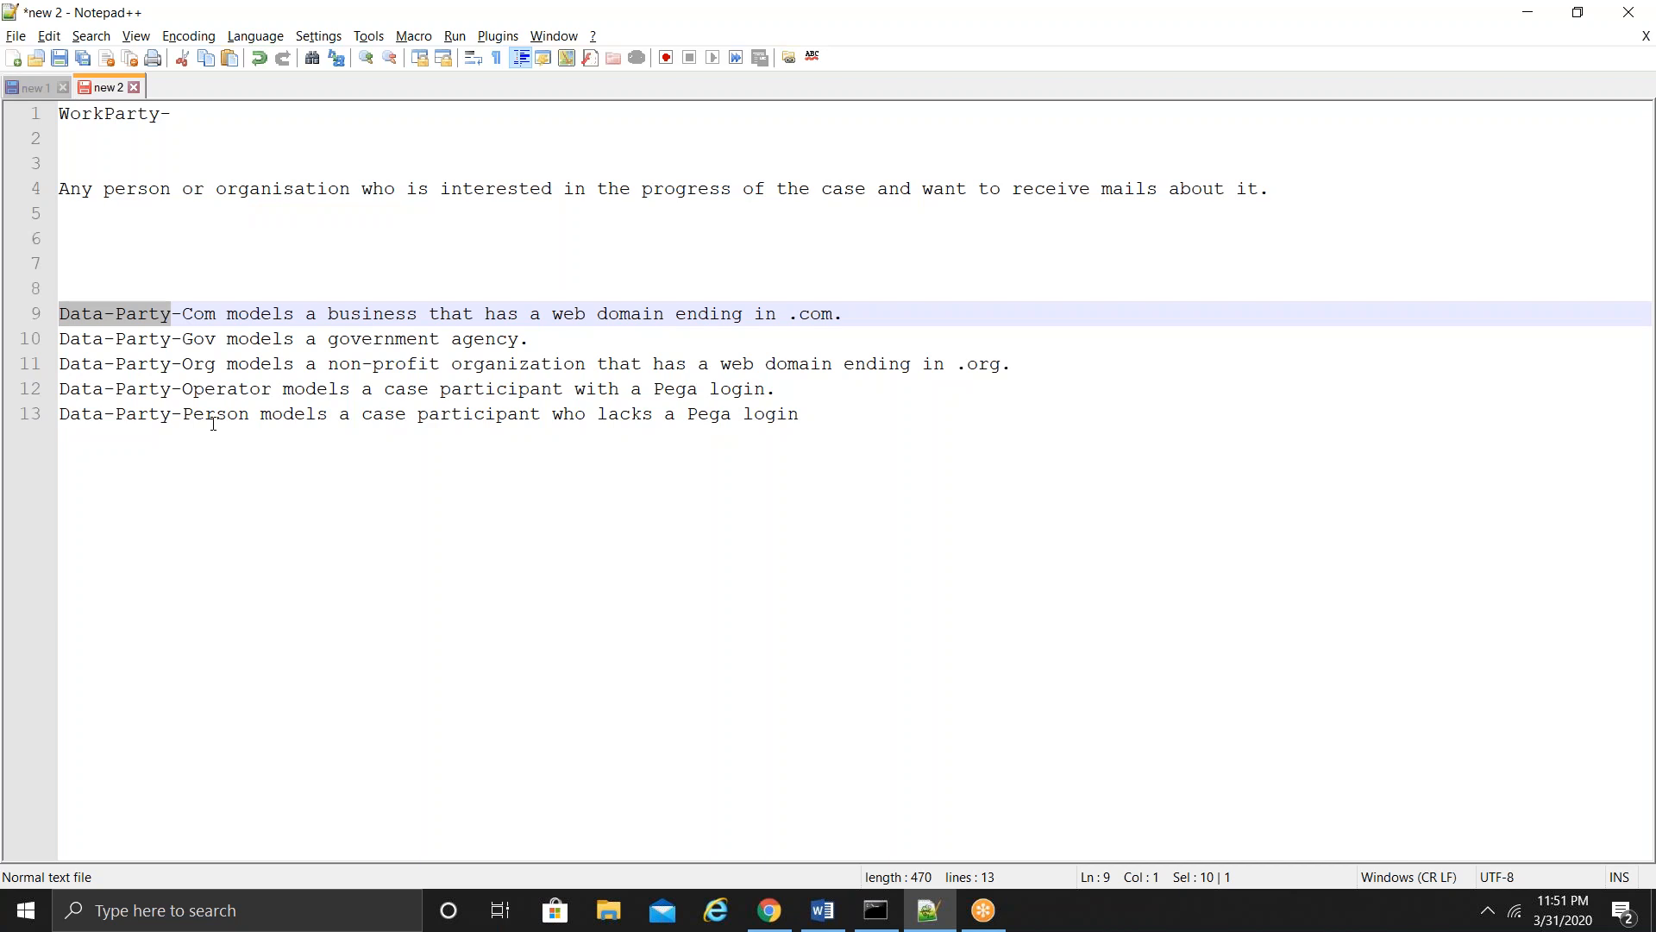
double_click(200, 314)
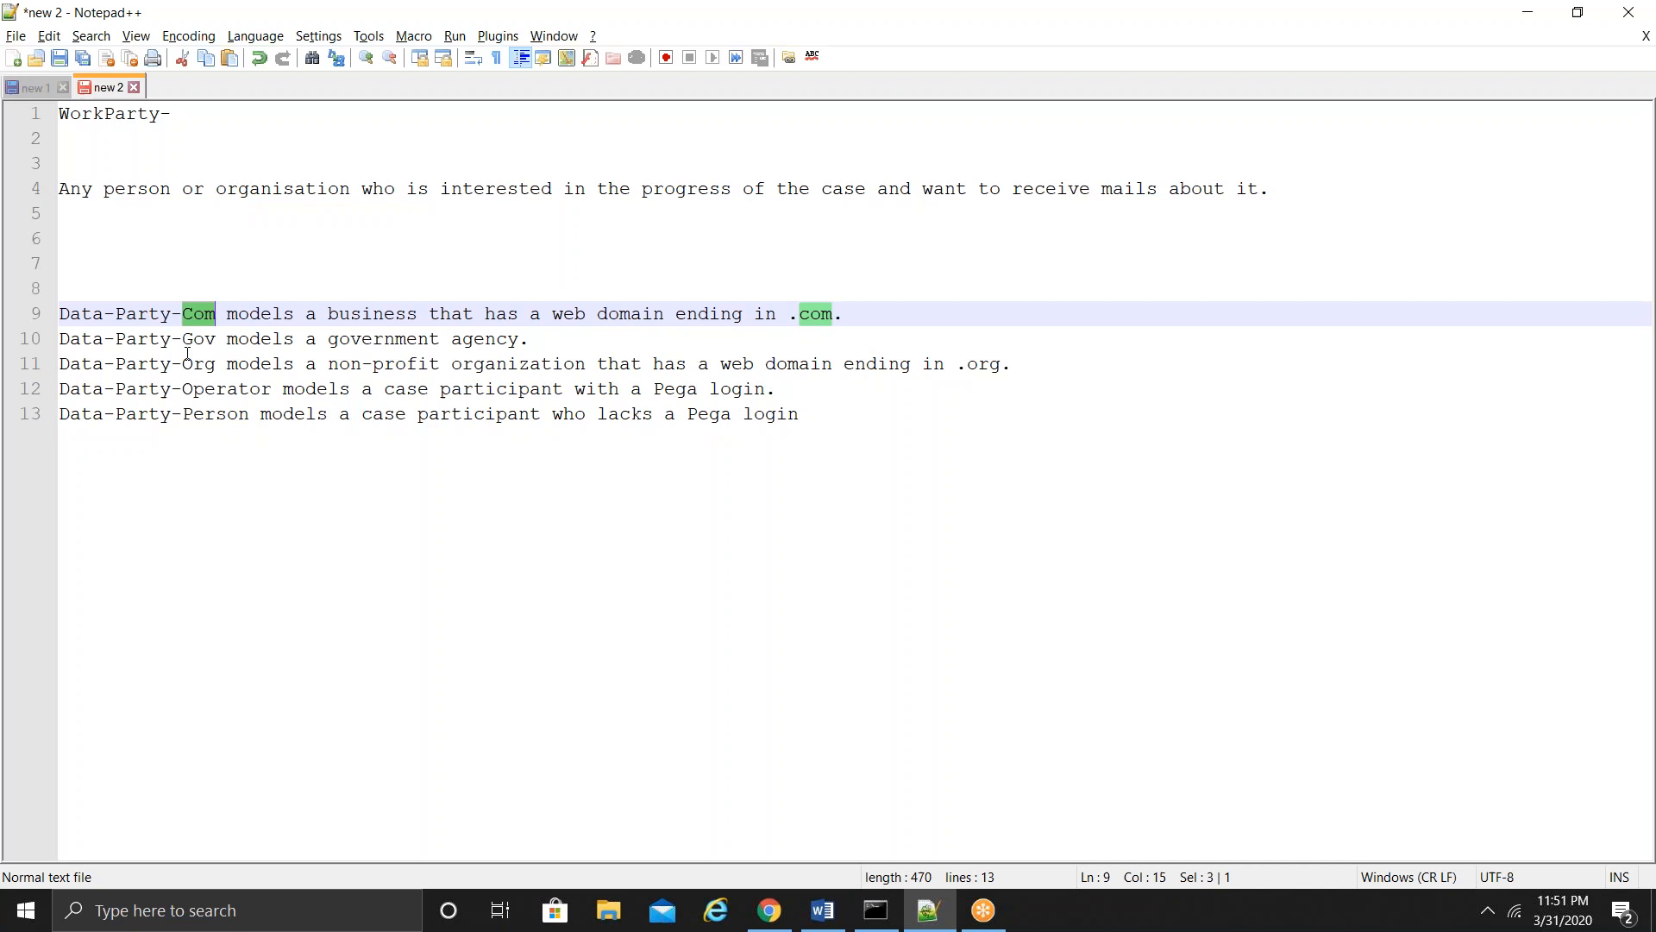
double_click(221, 388)
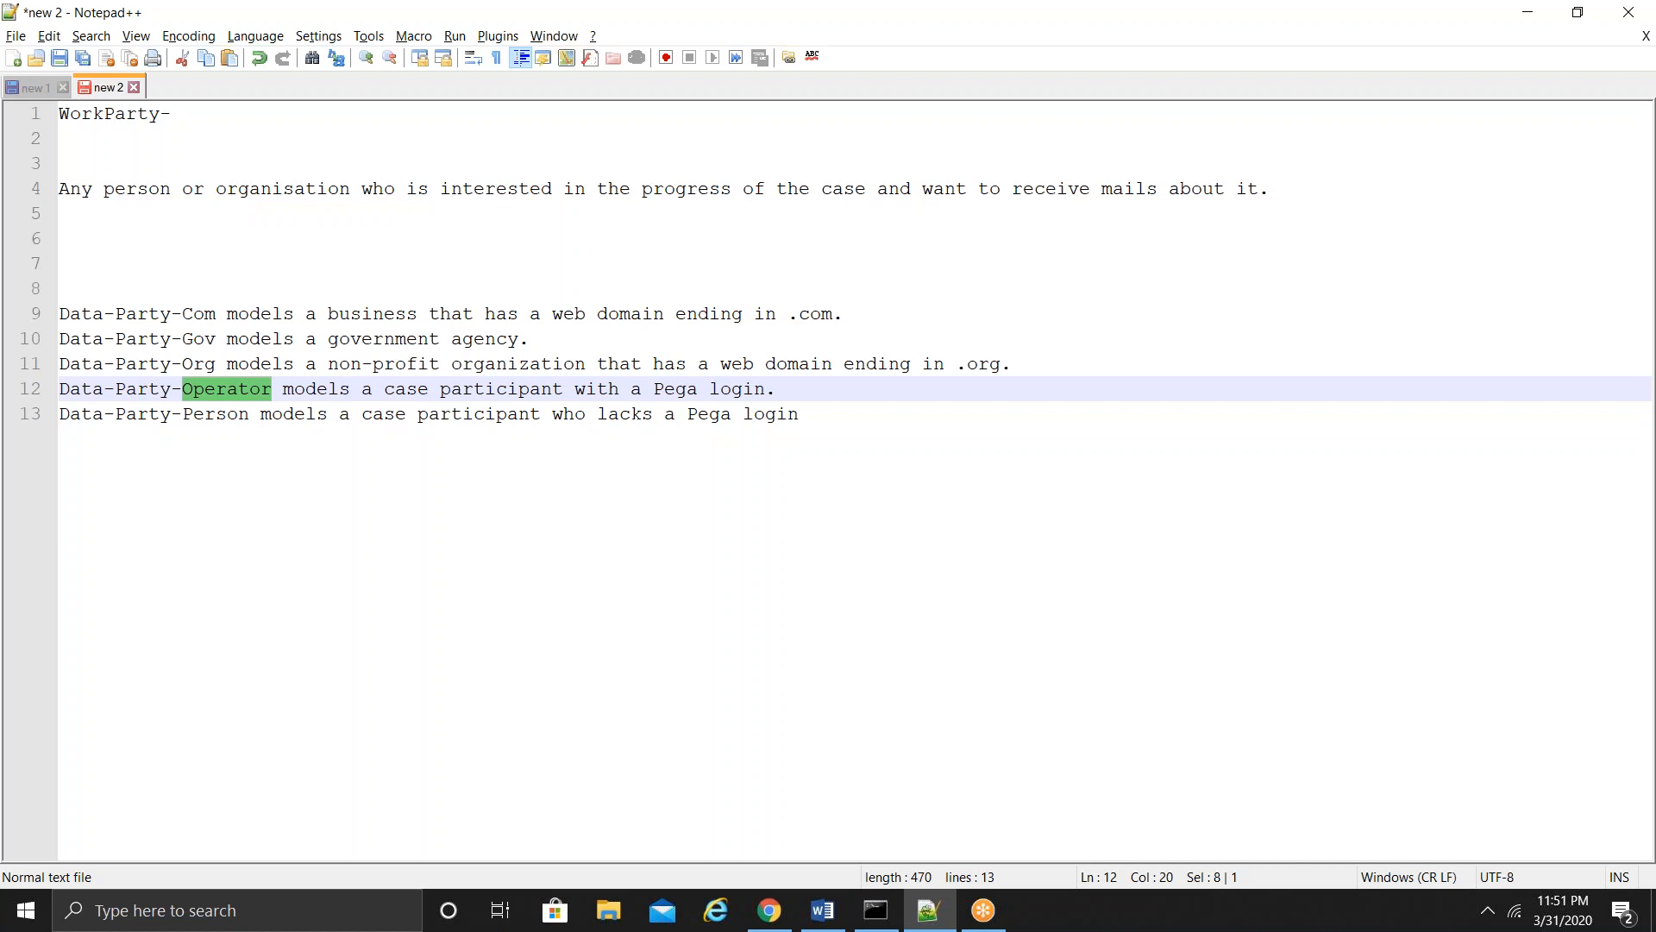
double_click(216, 413)
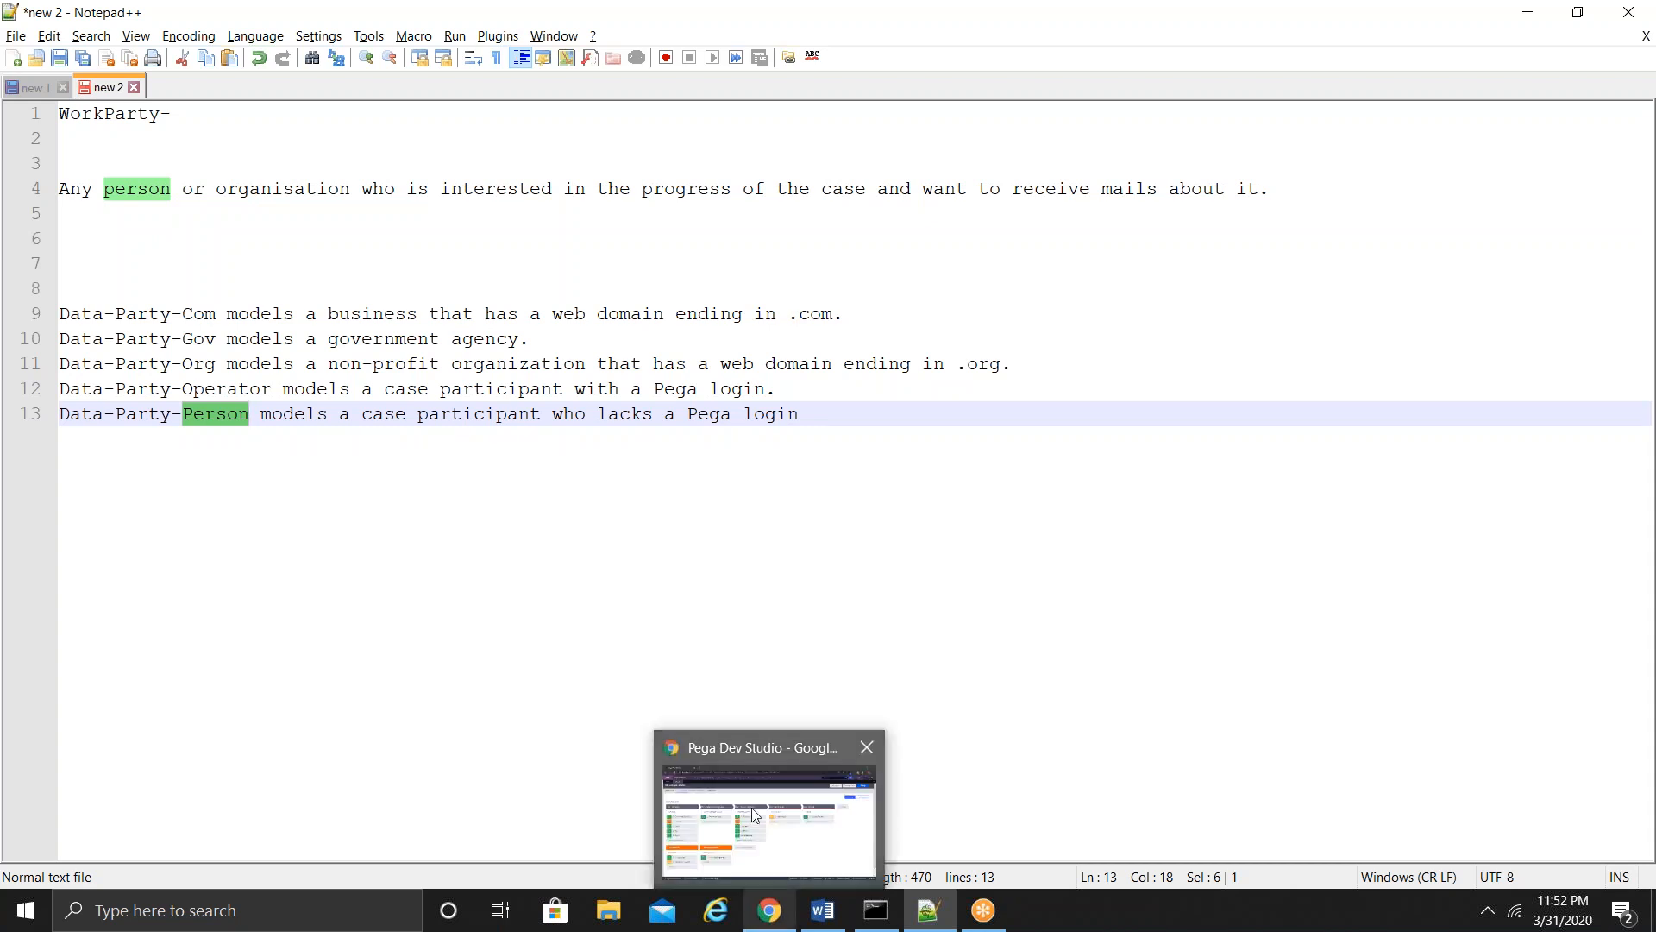
- In Dev Studio's App explorer, open ETicket > Process > Work Parties > pyCaseManagementDefault
click(753, 813)
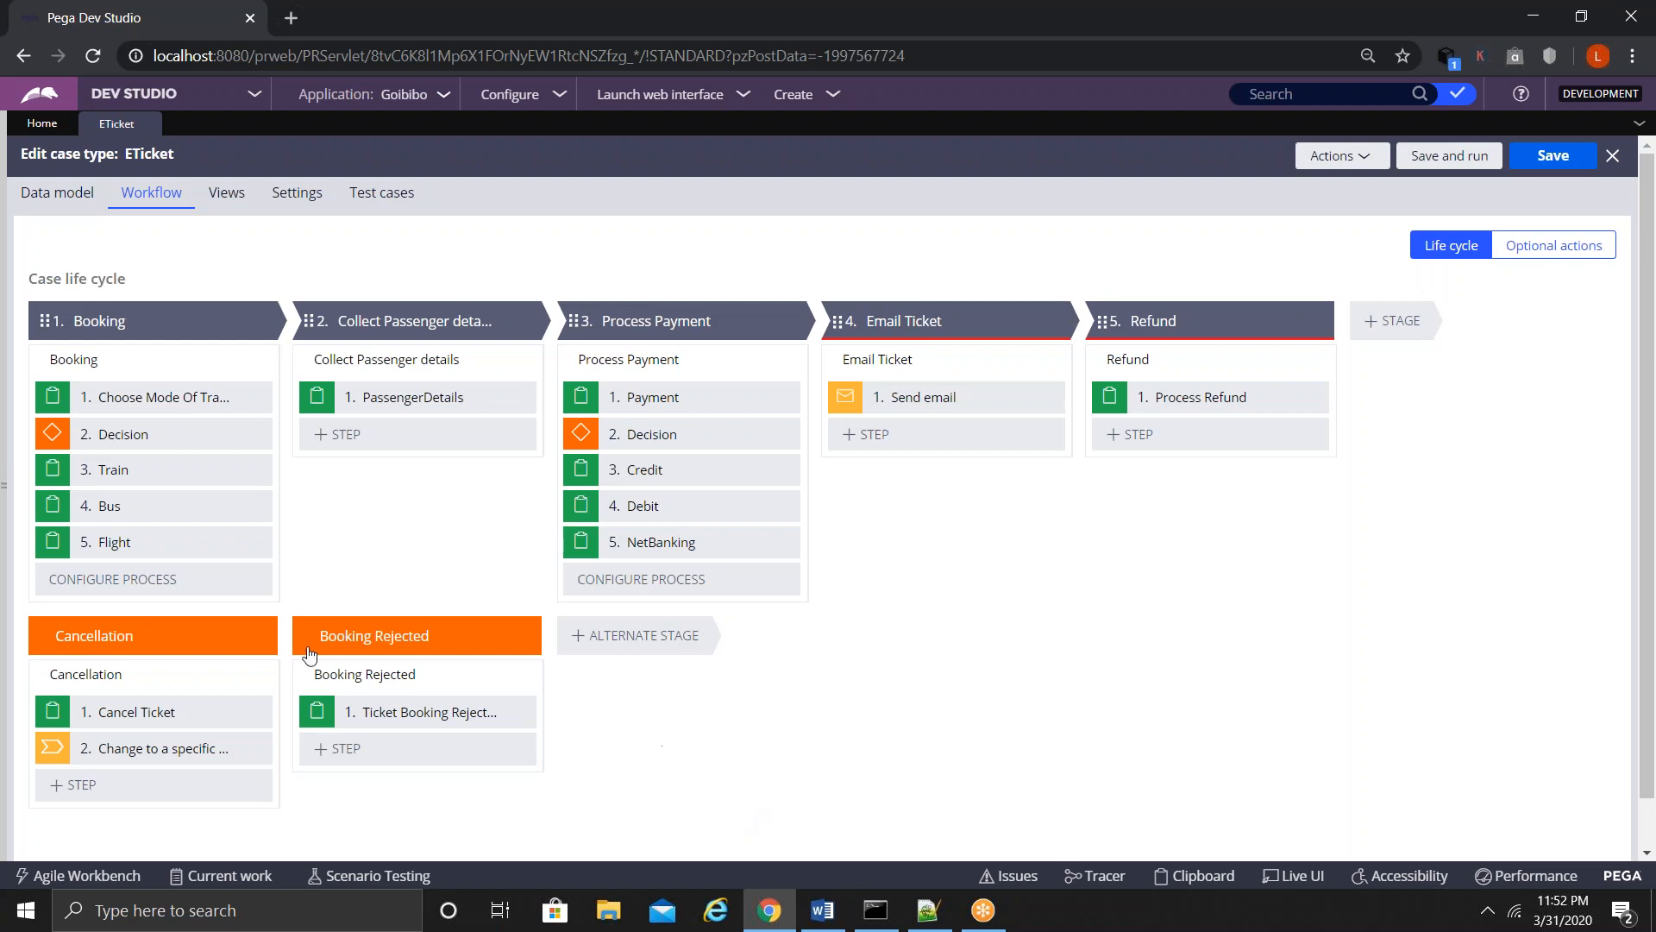
click(3, 477)
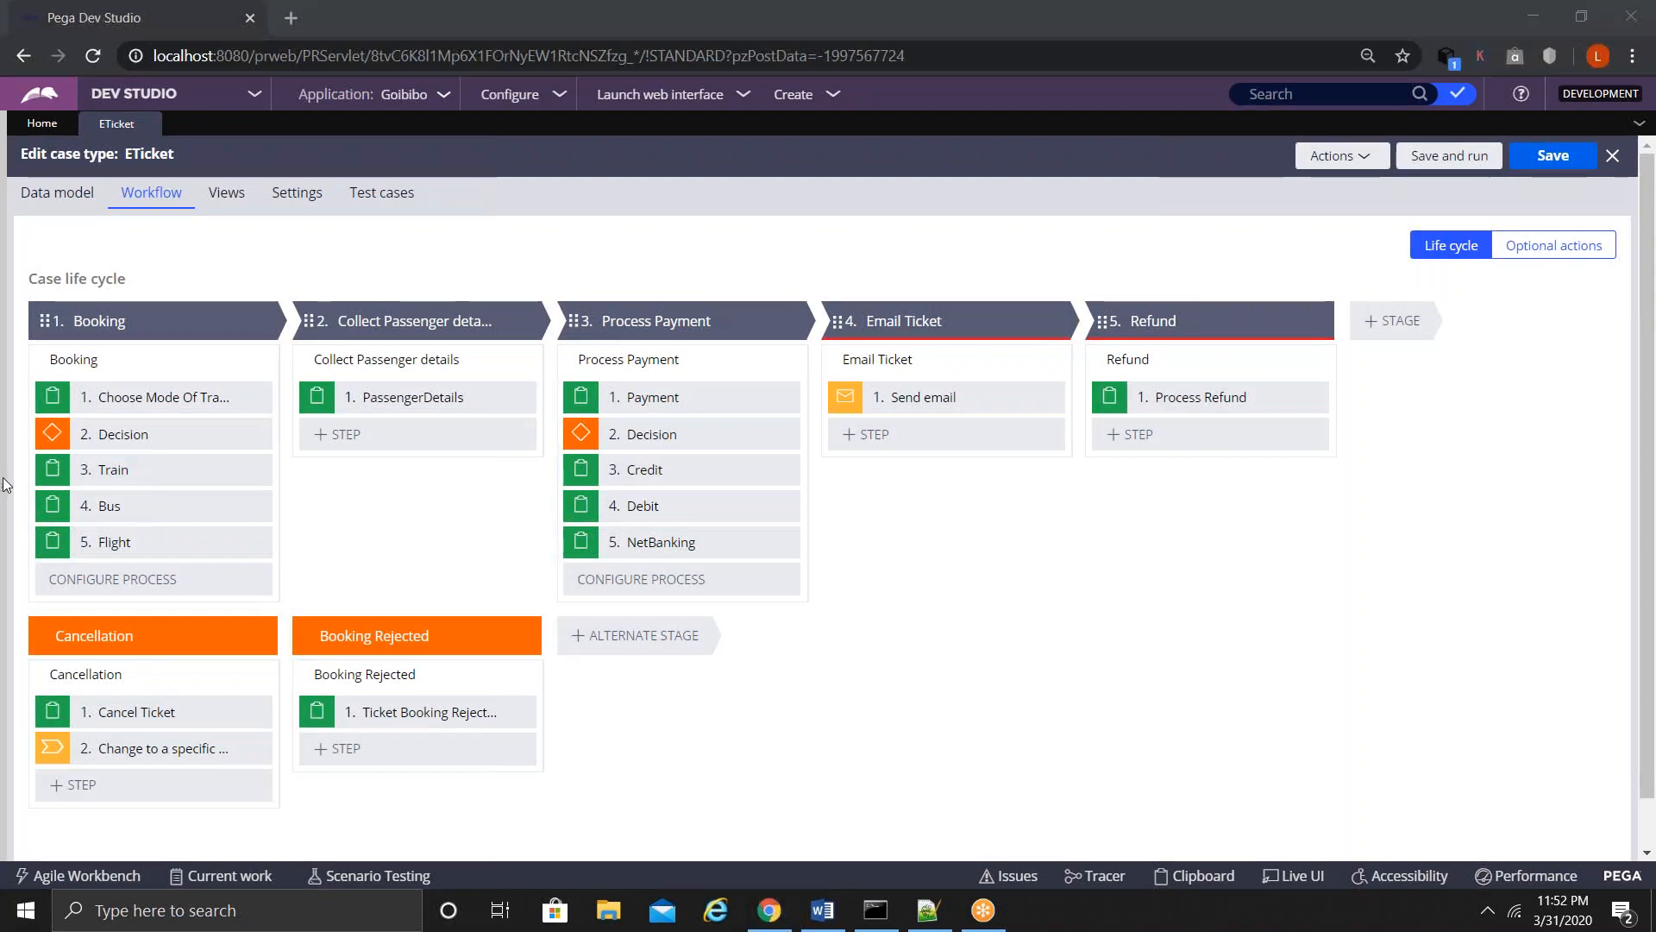
click(6, 483)
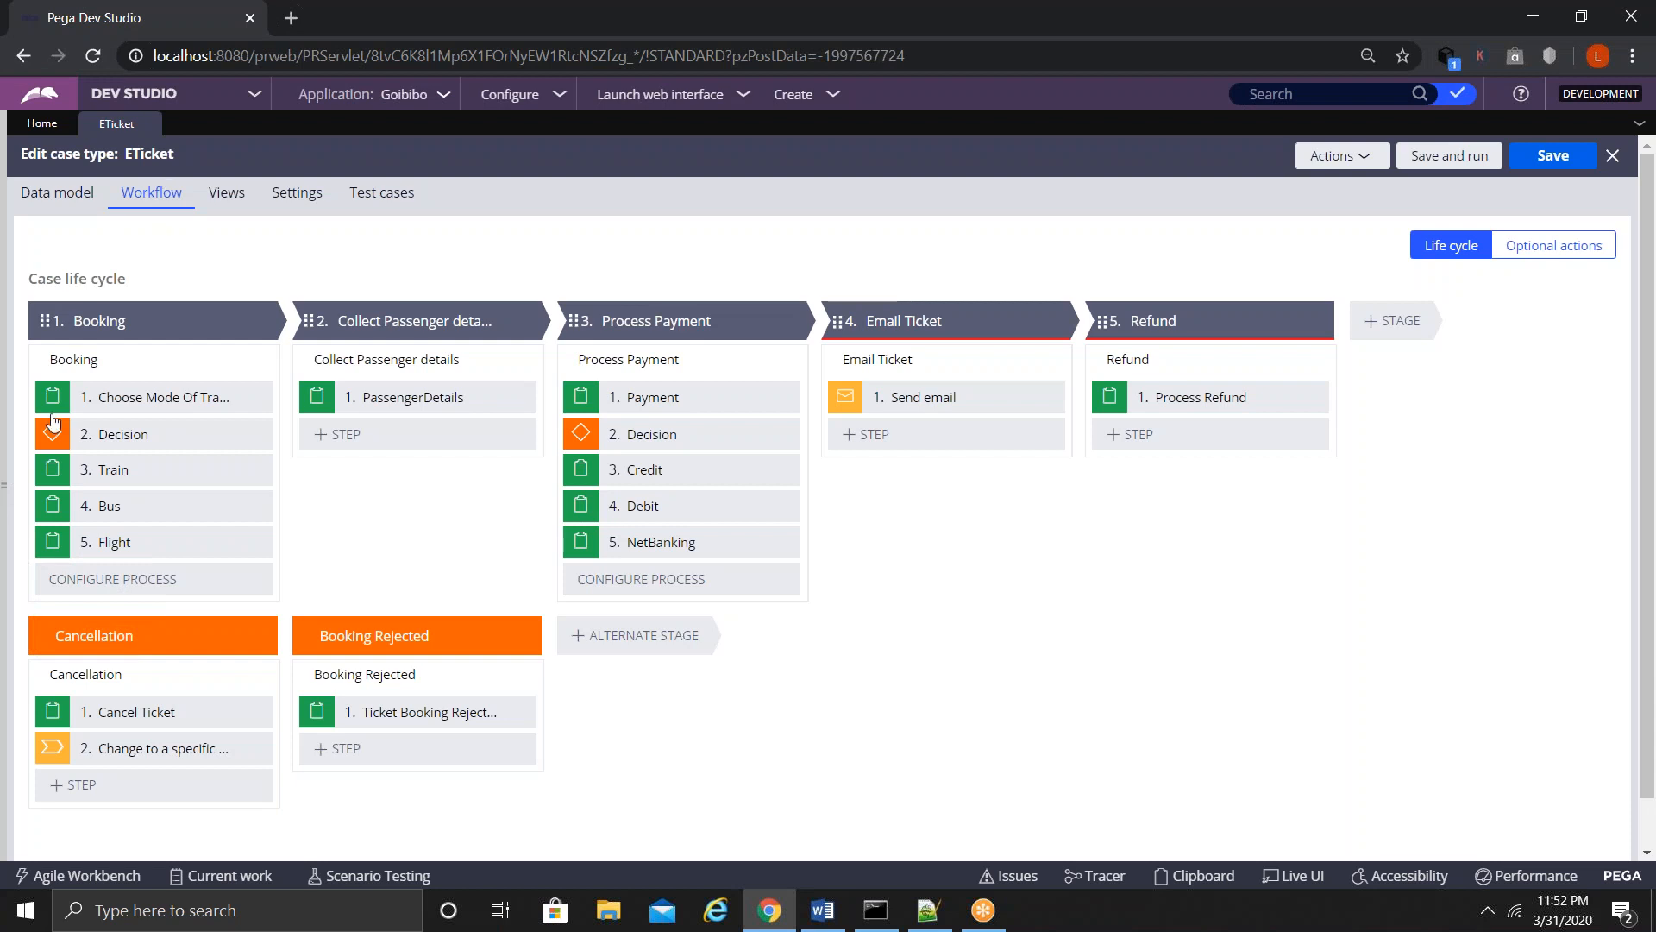
click(5, 481)
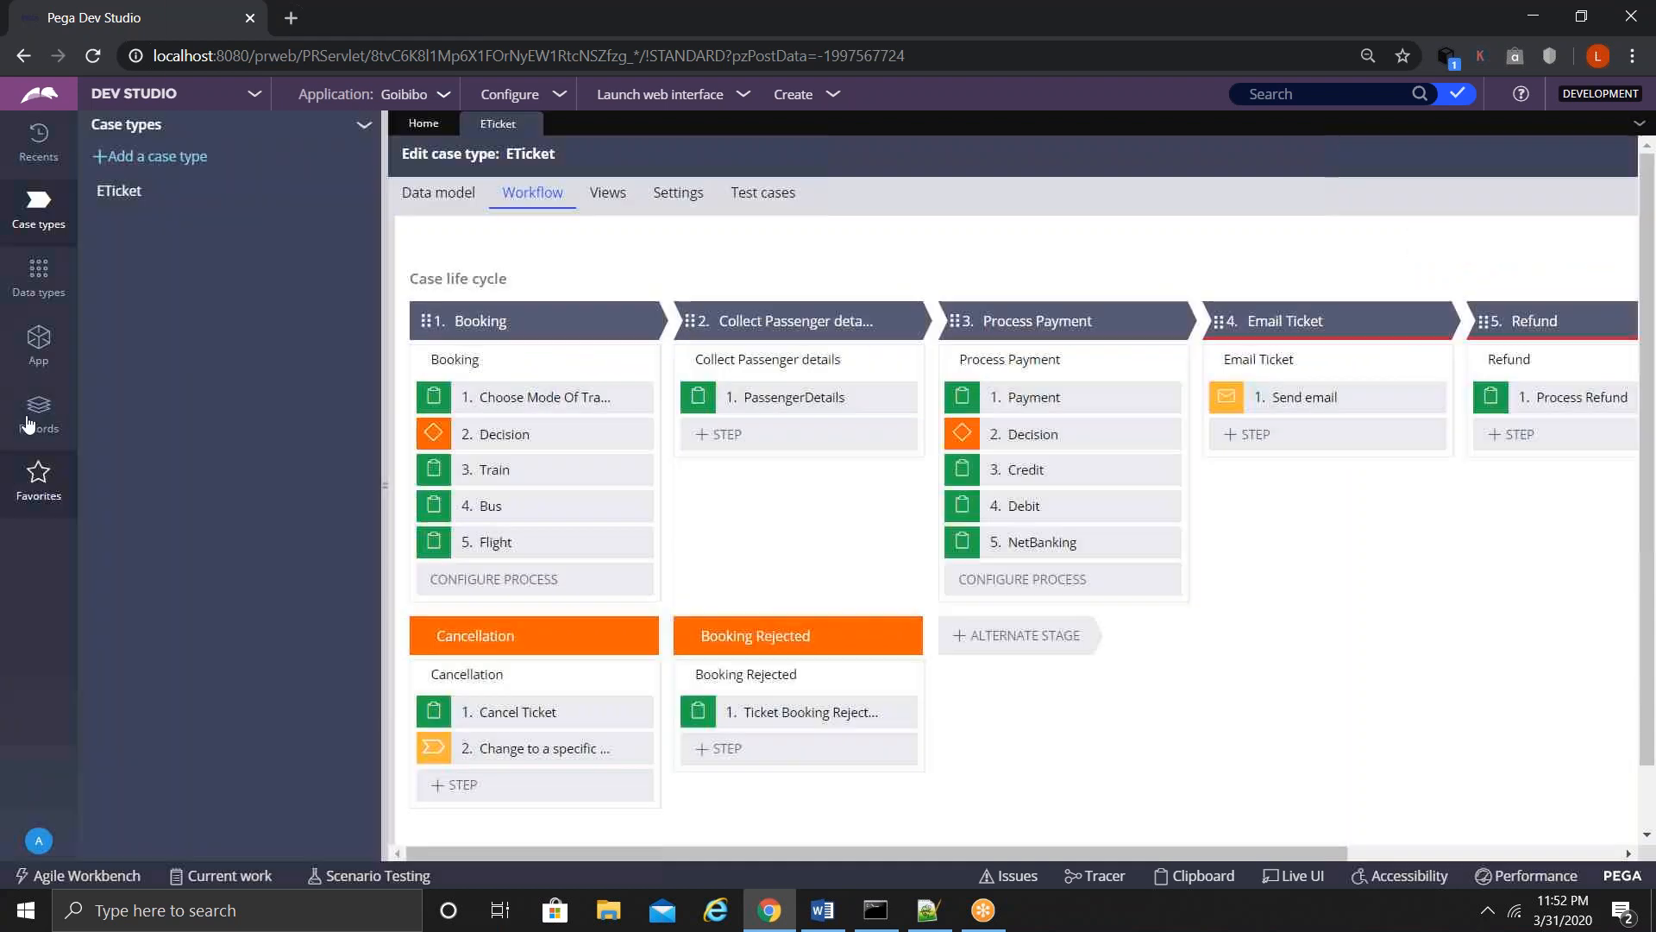
click(42, 343)
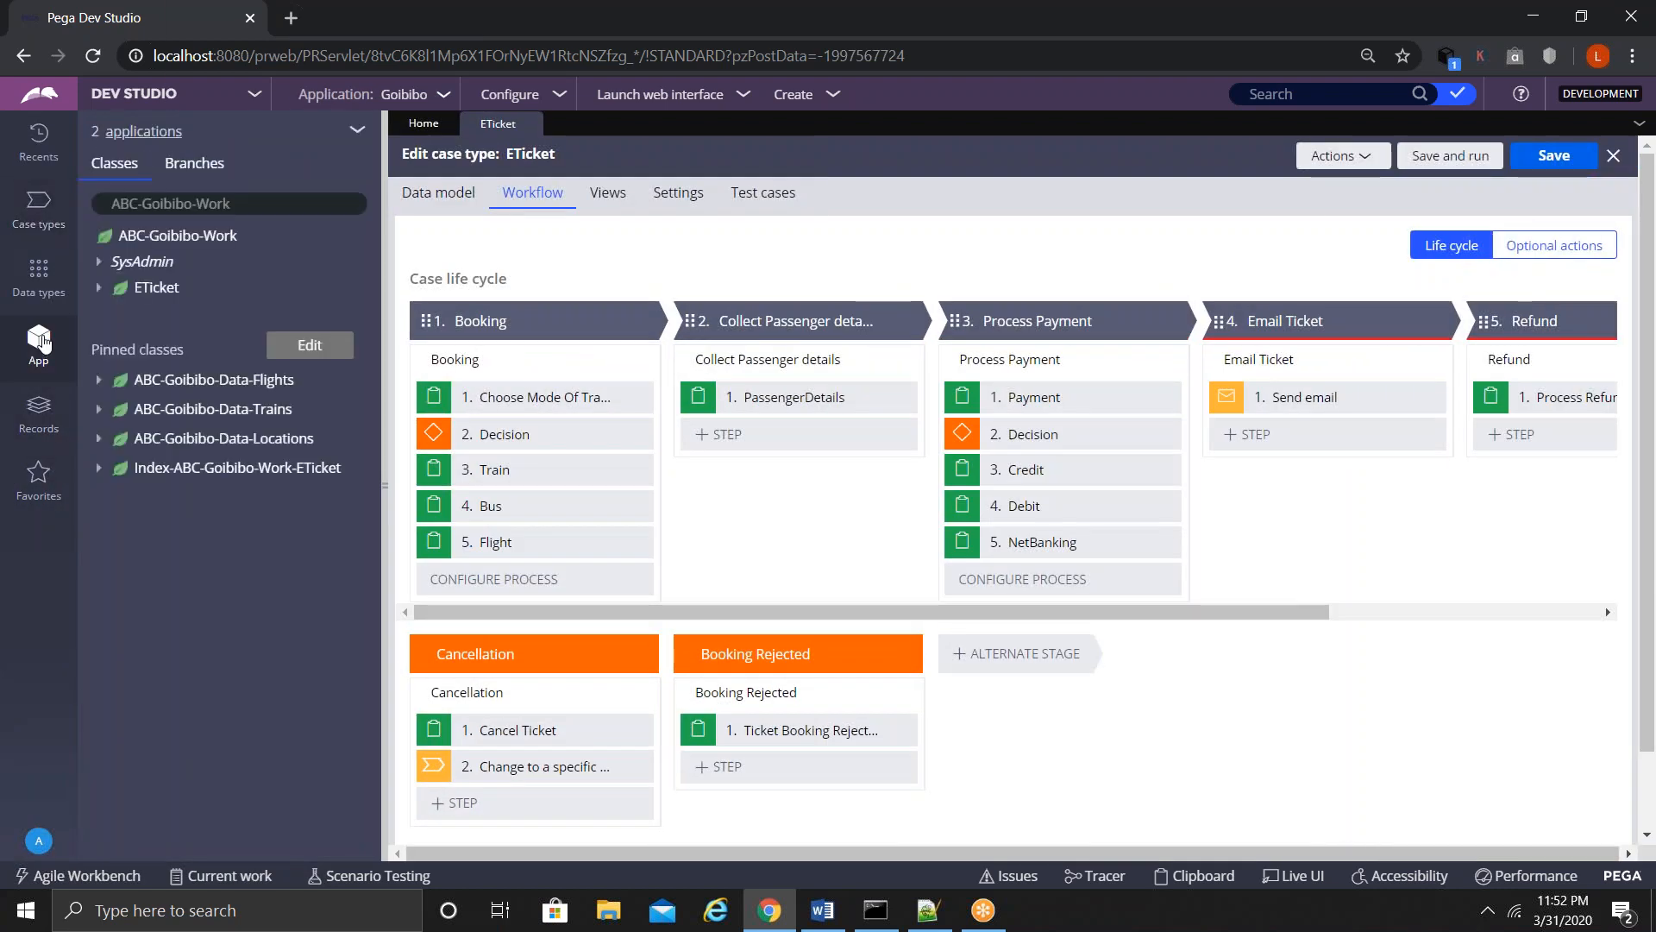
click(99, 289)
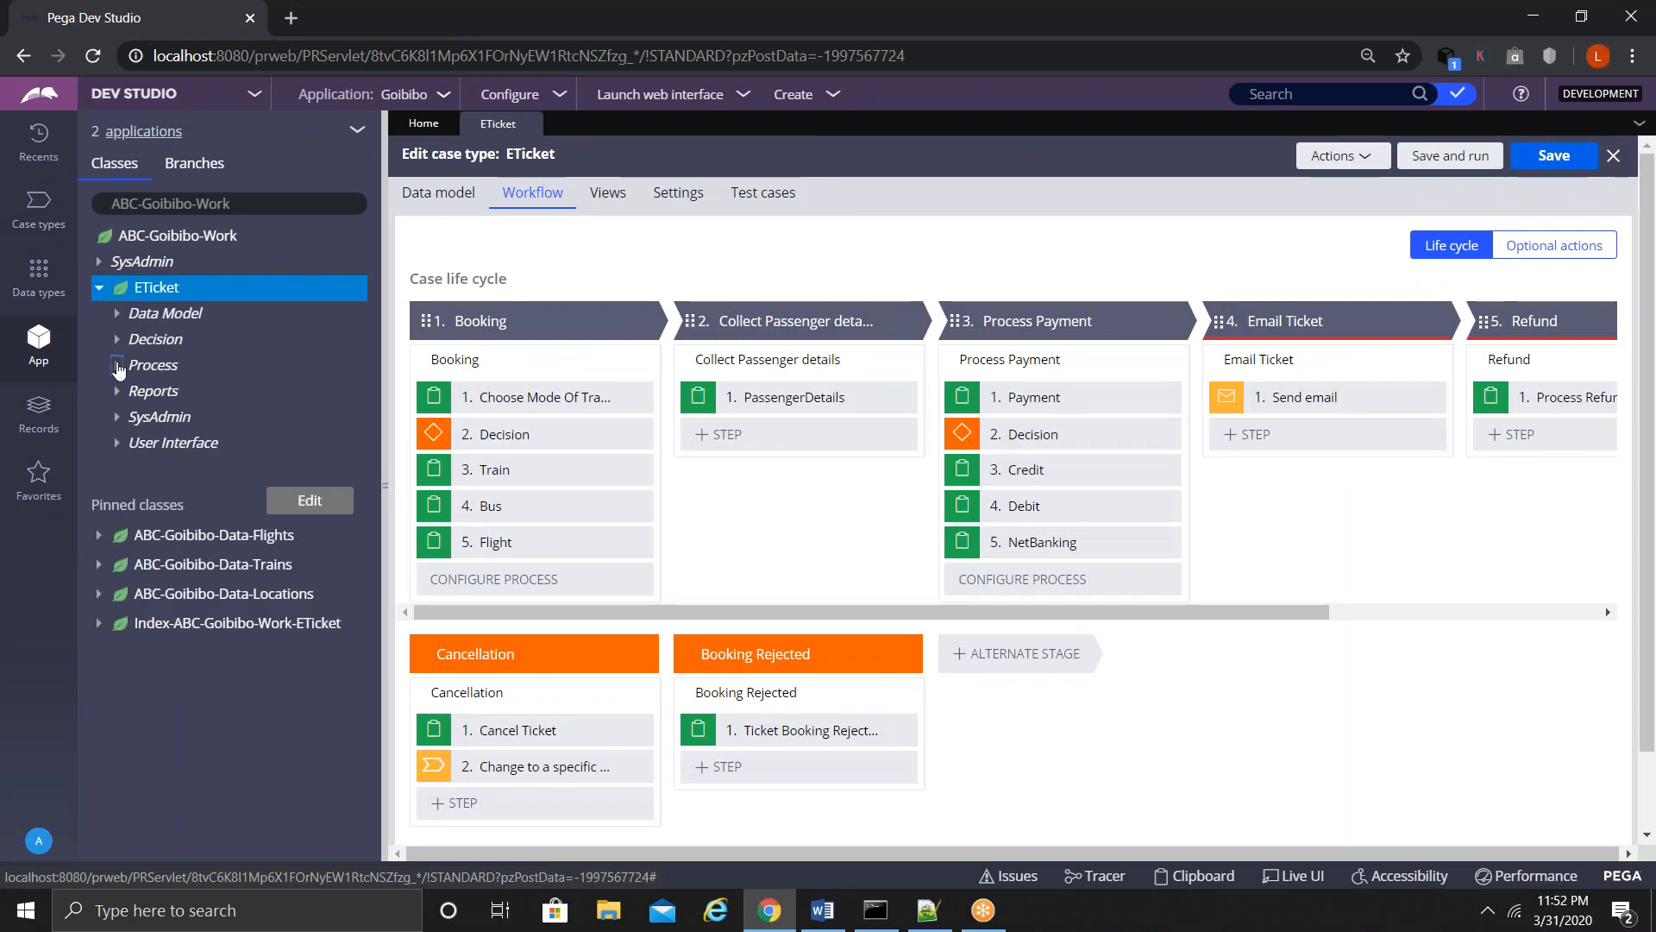
click(118, 365)
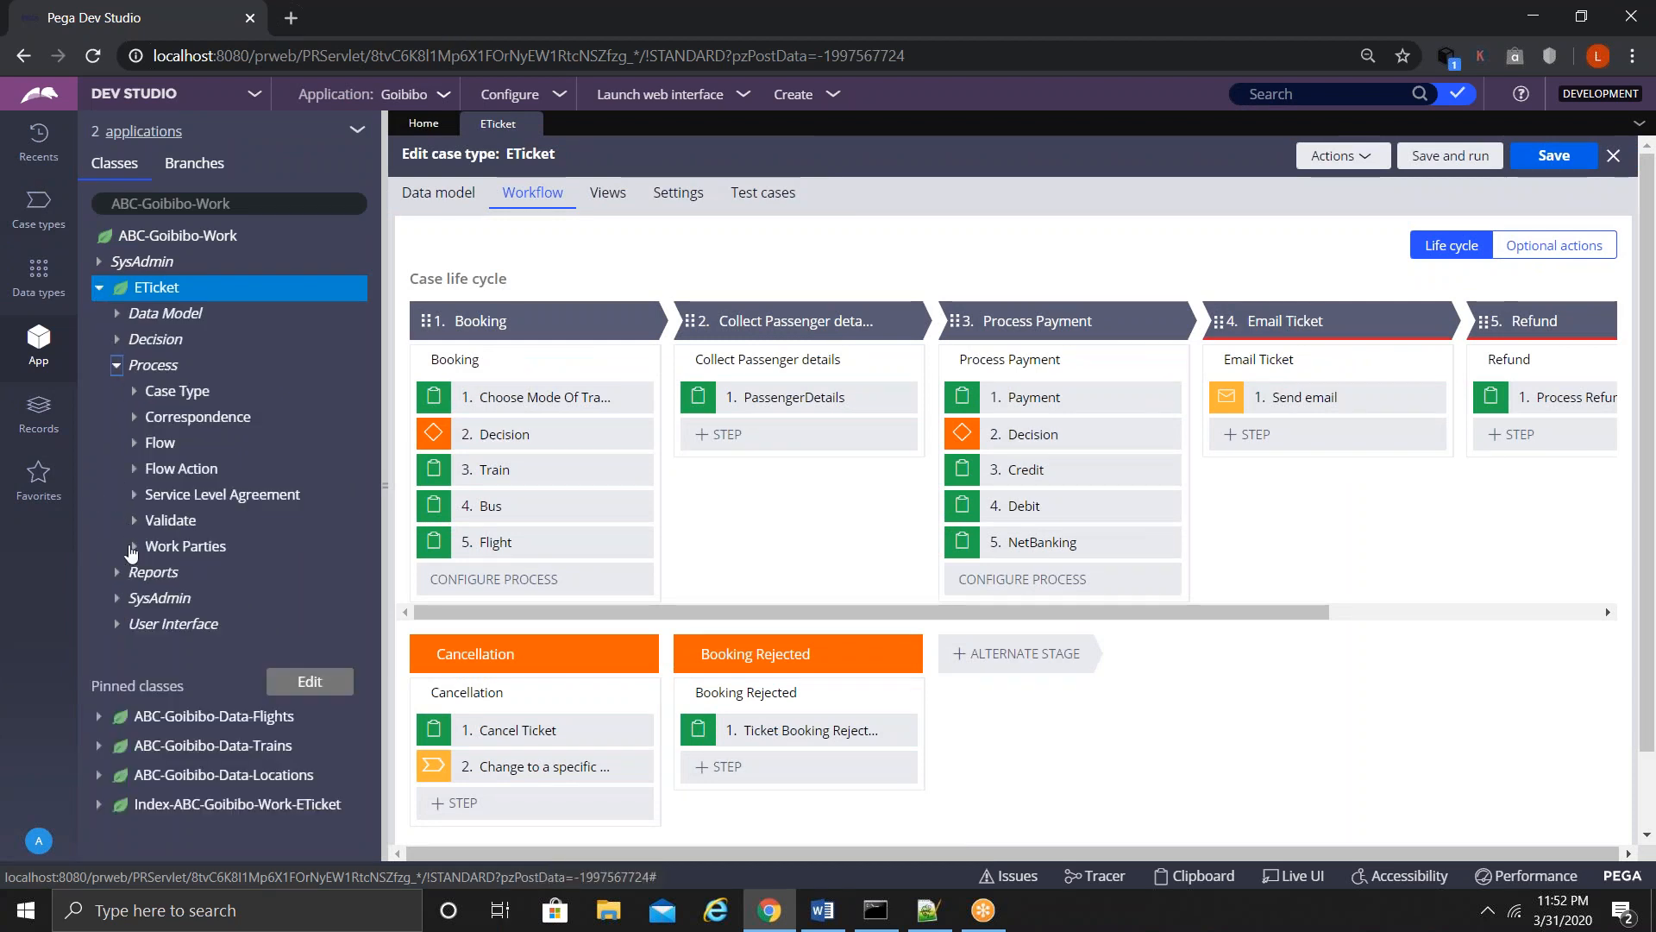
click(134, 547)
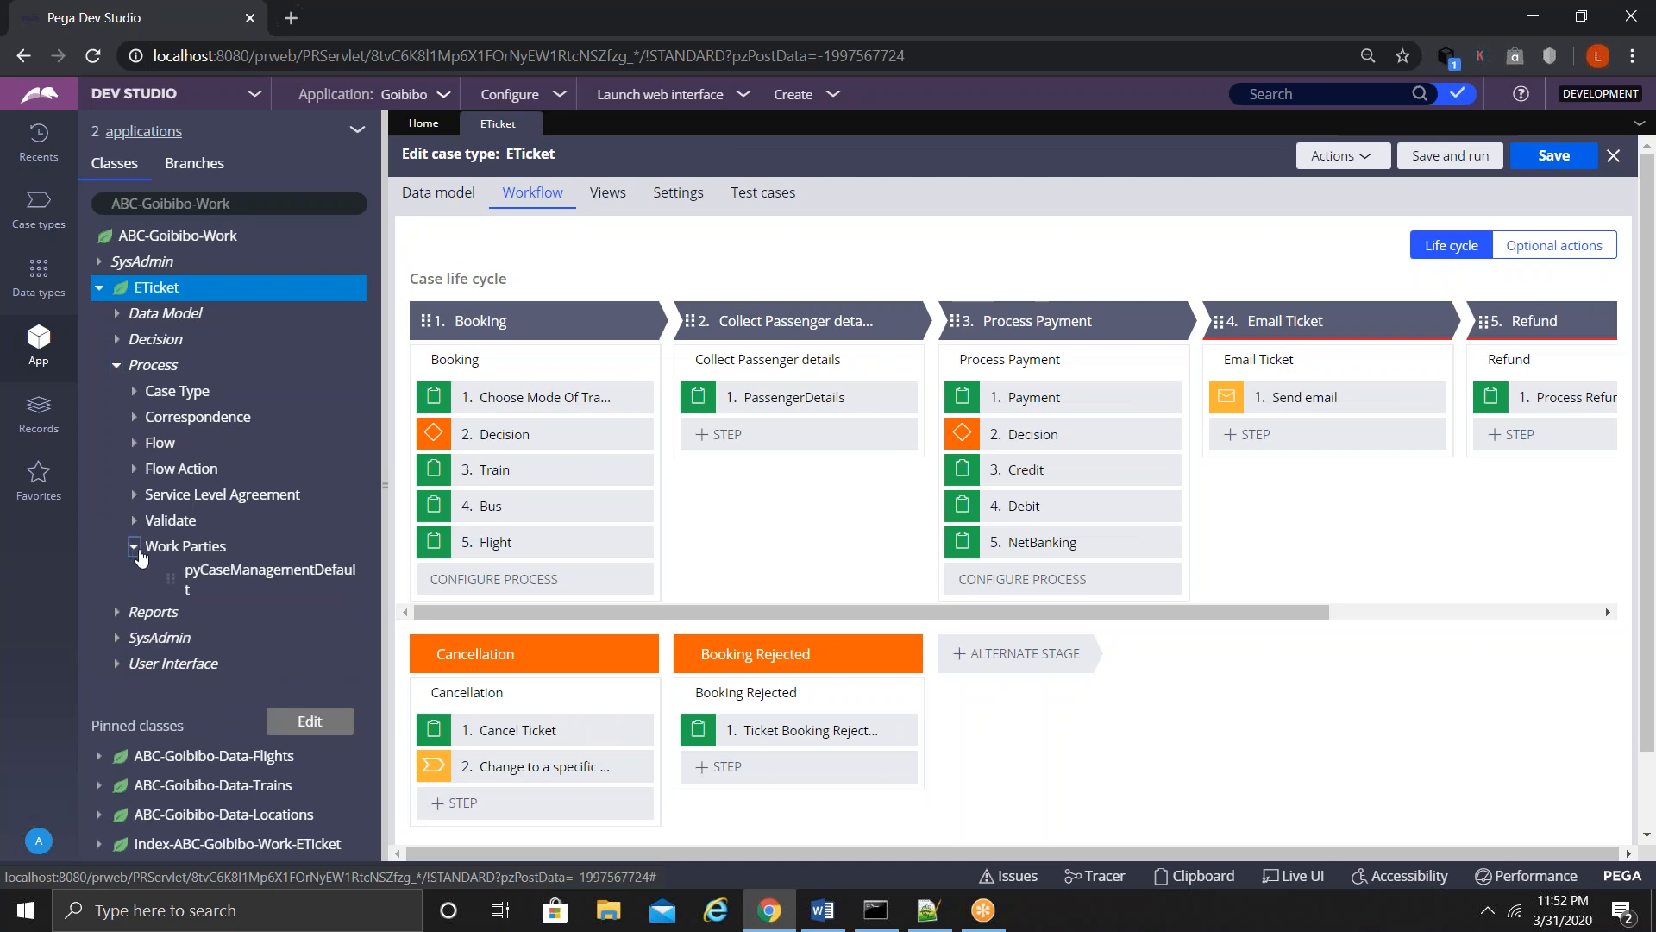
click(235, 580)
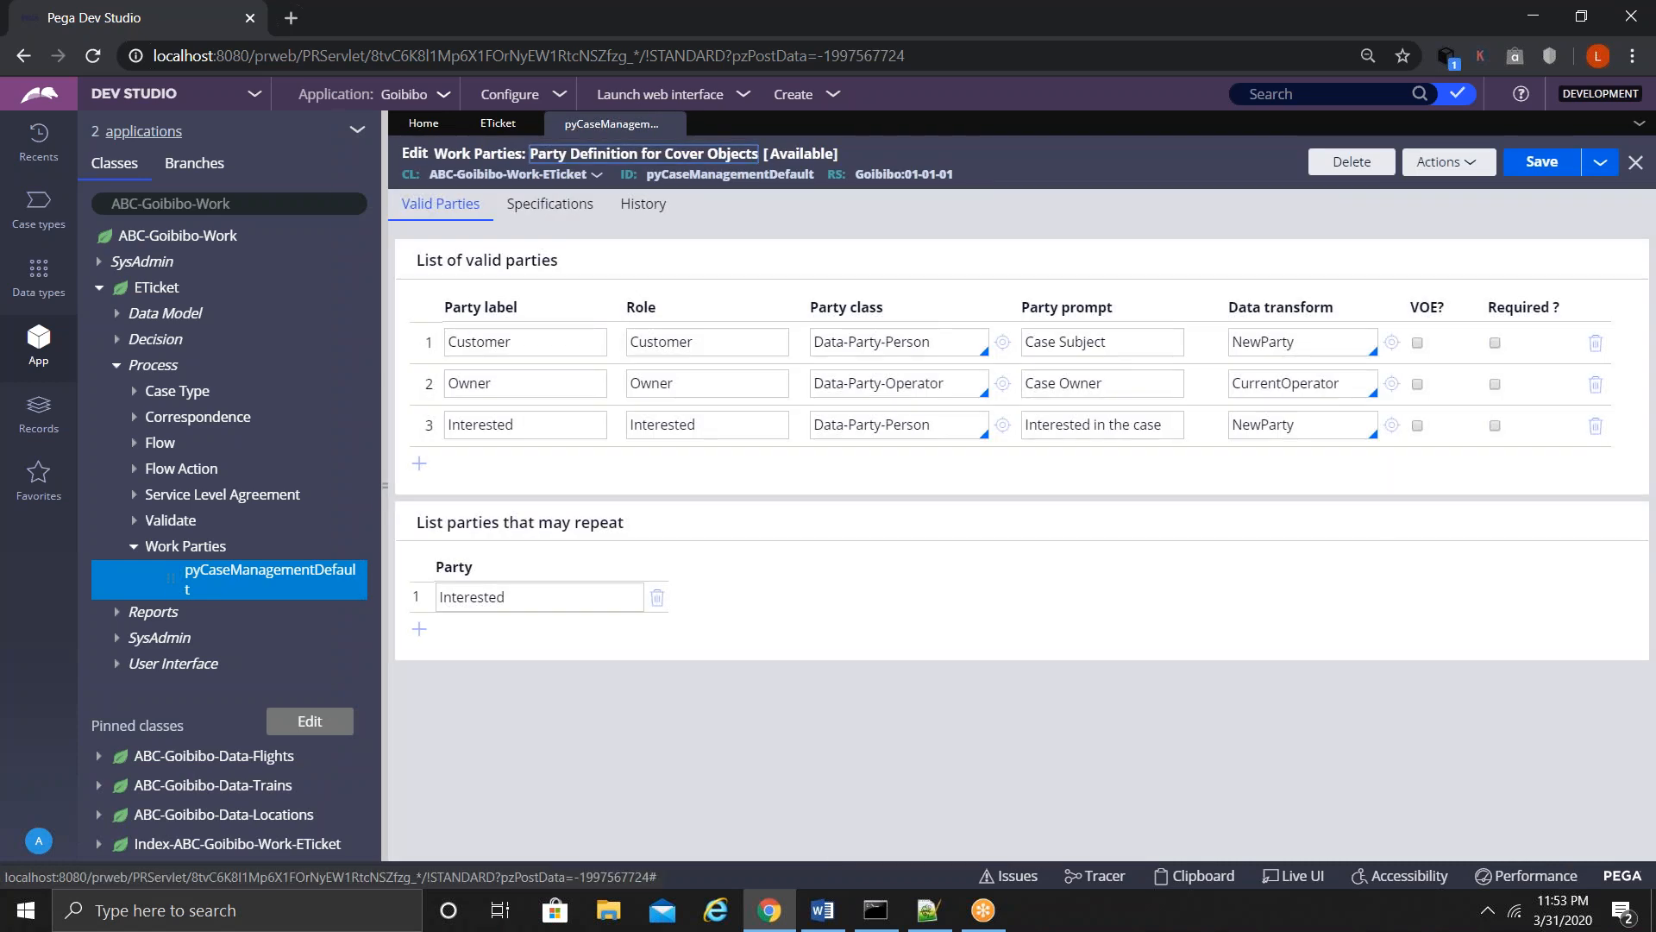
- Select the rule type and pyCaseManagementDefault ID in the header, then expand ETicket's Flow list
drag(434, 153, 522, 146)
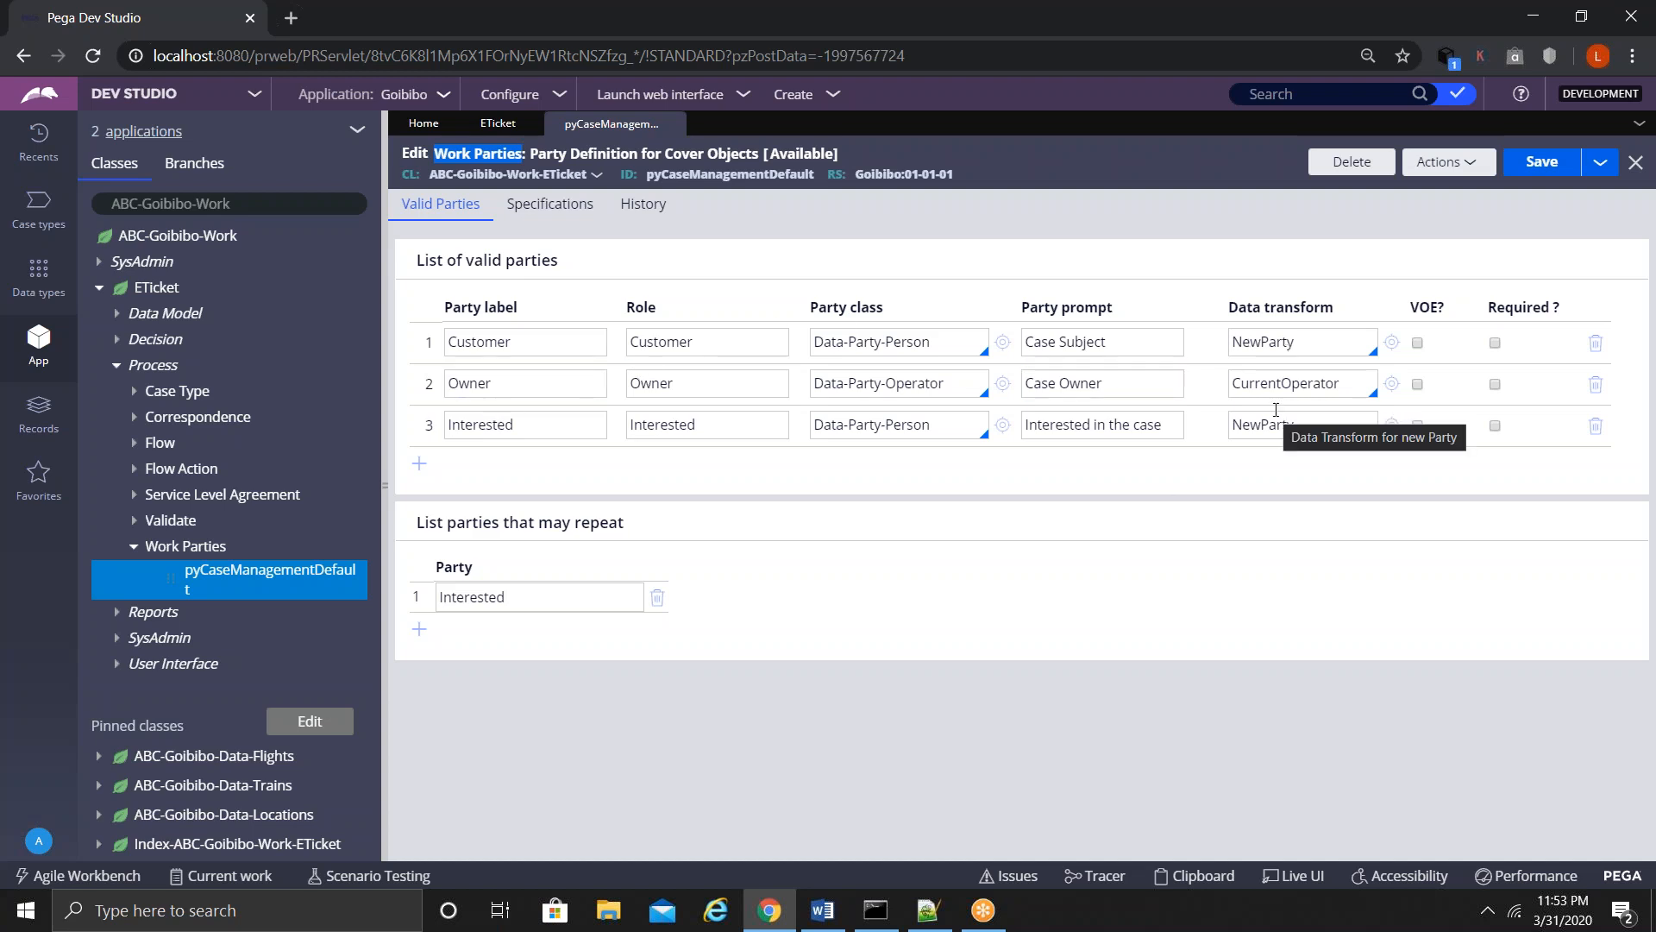
double_click(742, 175)
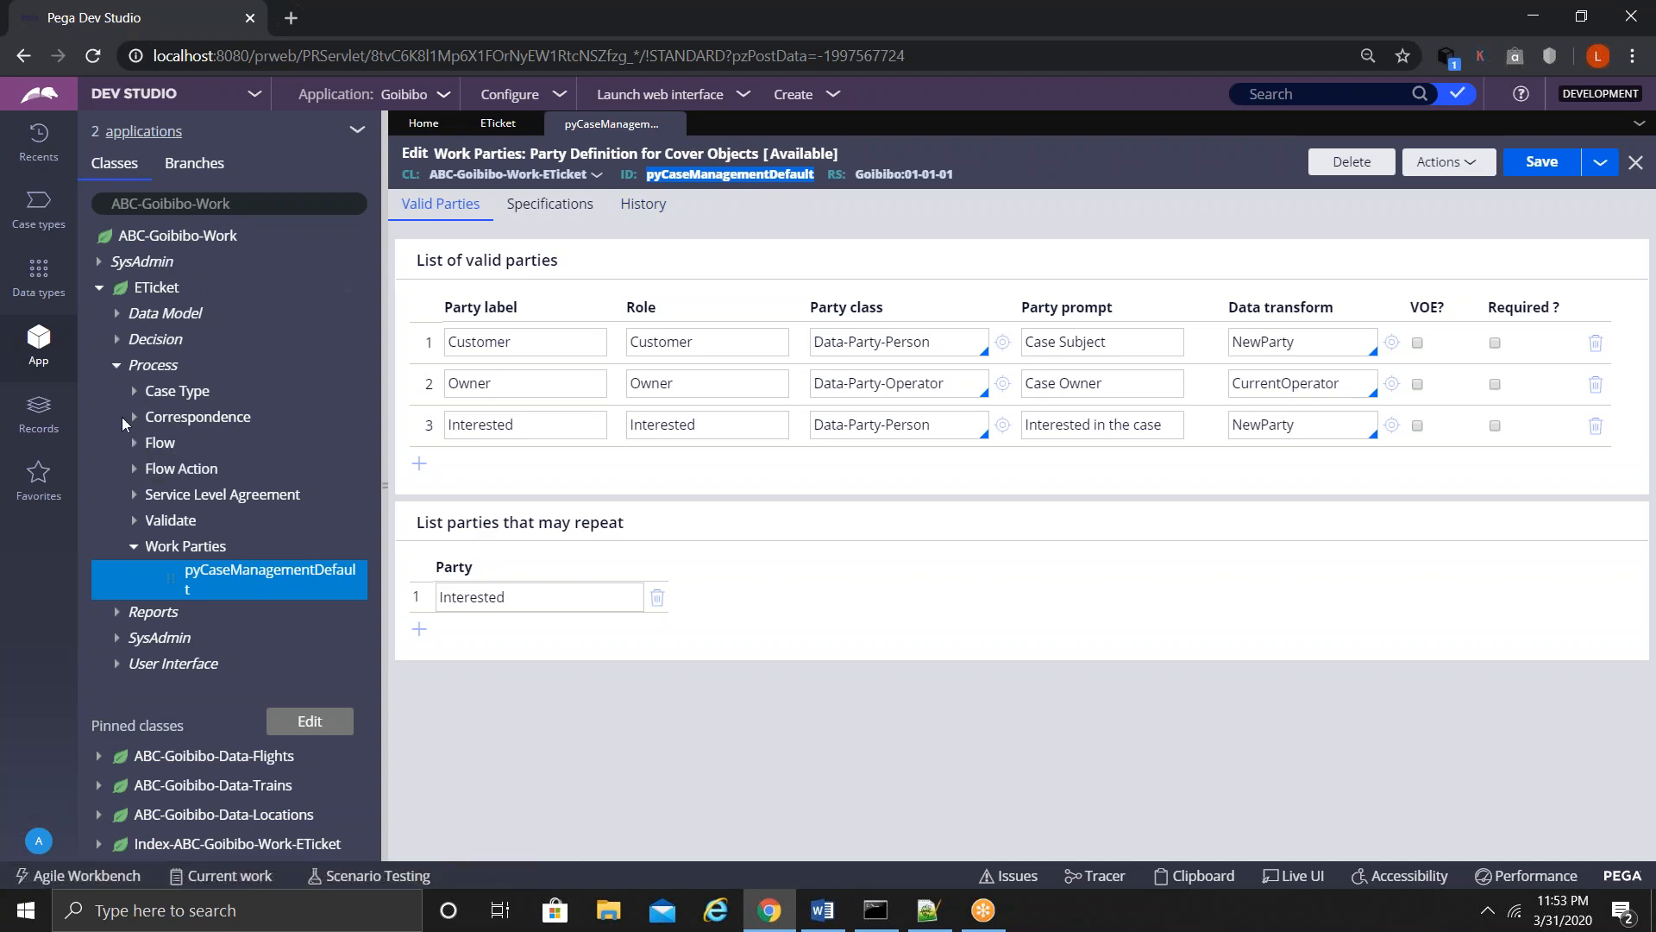
click(134, 443)
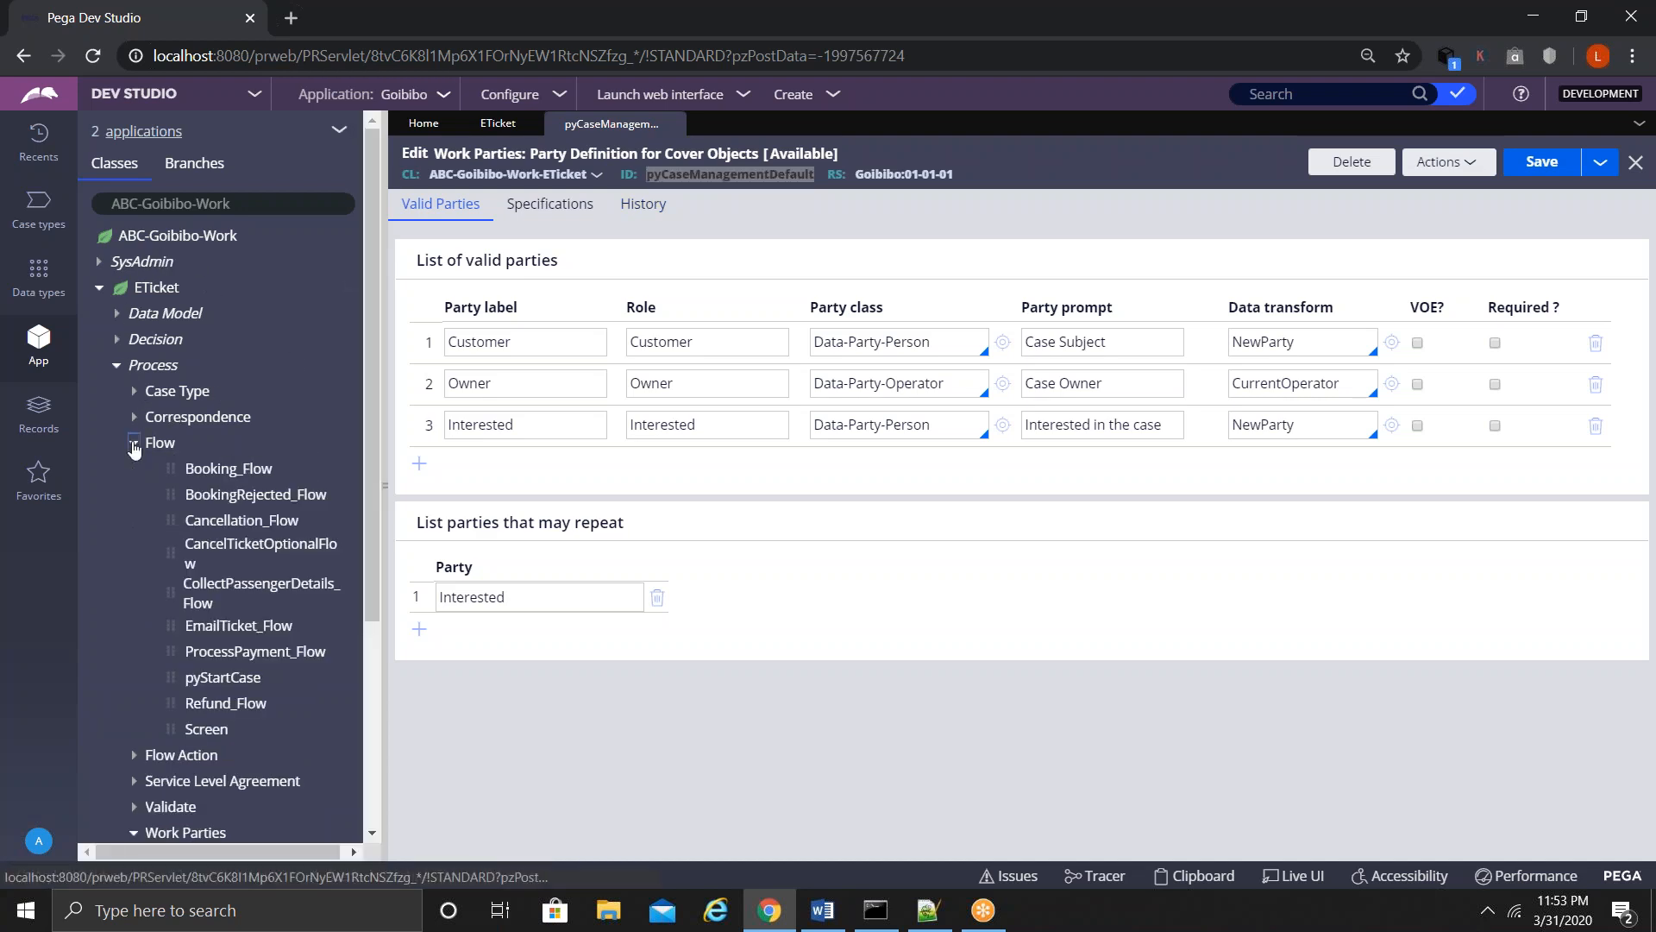
- Verify pyStartCase's Work parties setting is pyCaseManagementDefault, then return to that rule's tab
click(221, 679)
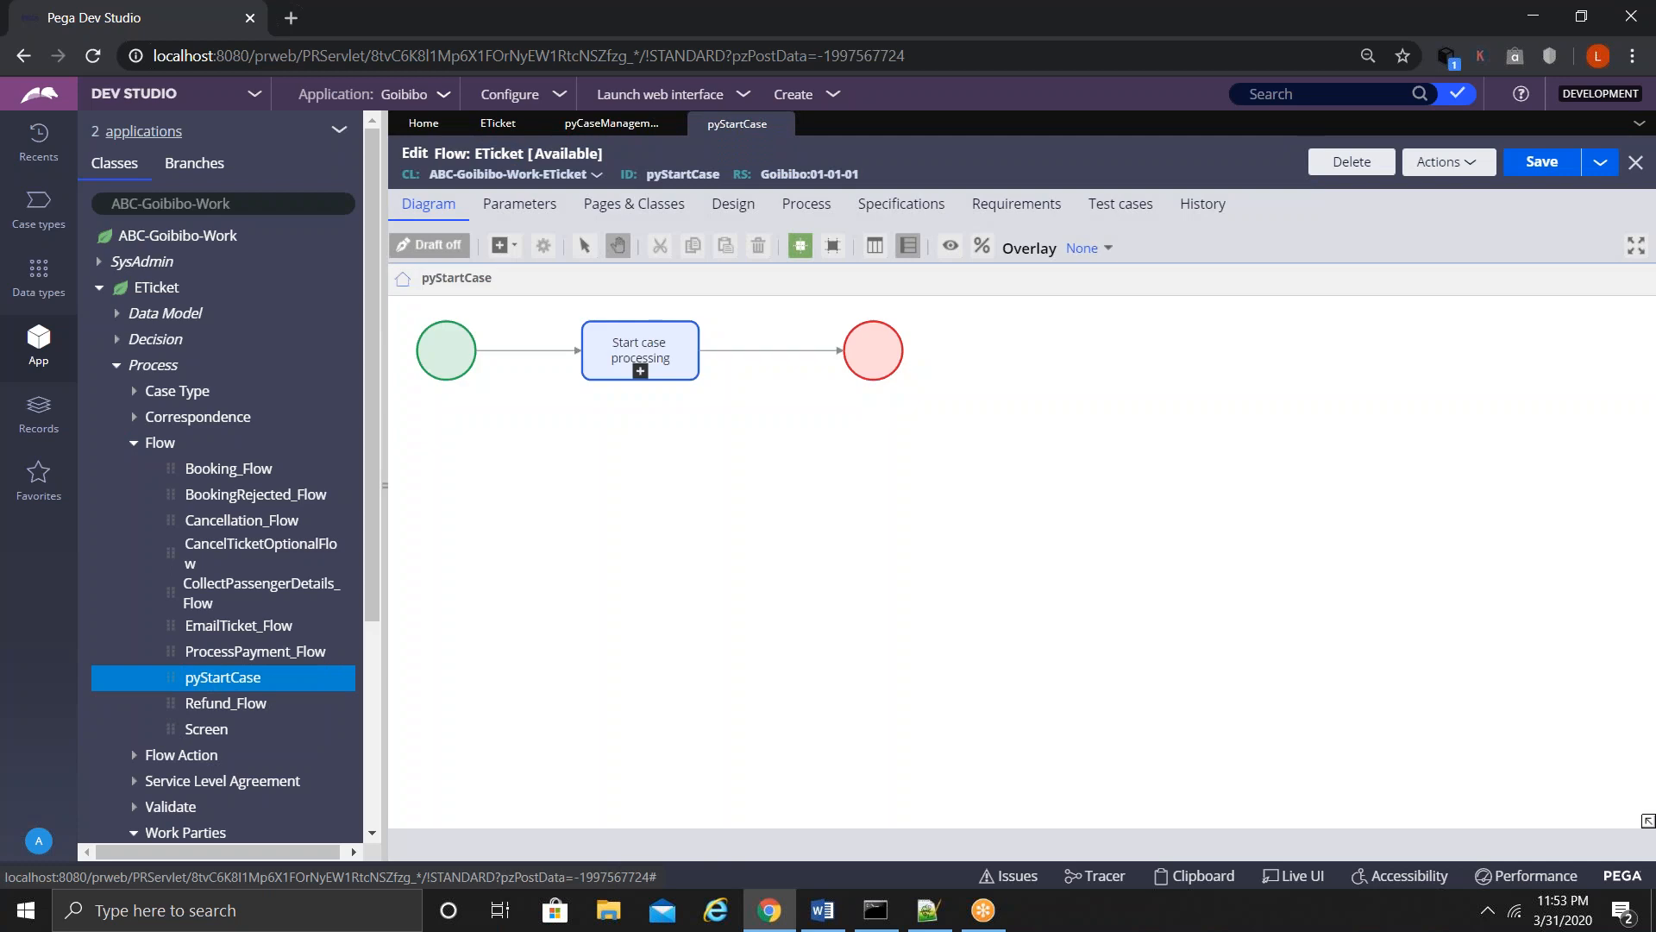
click(811, 212)
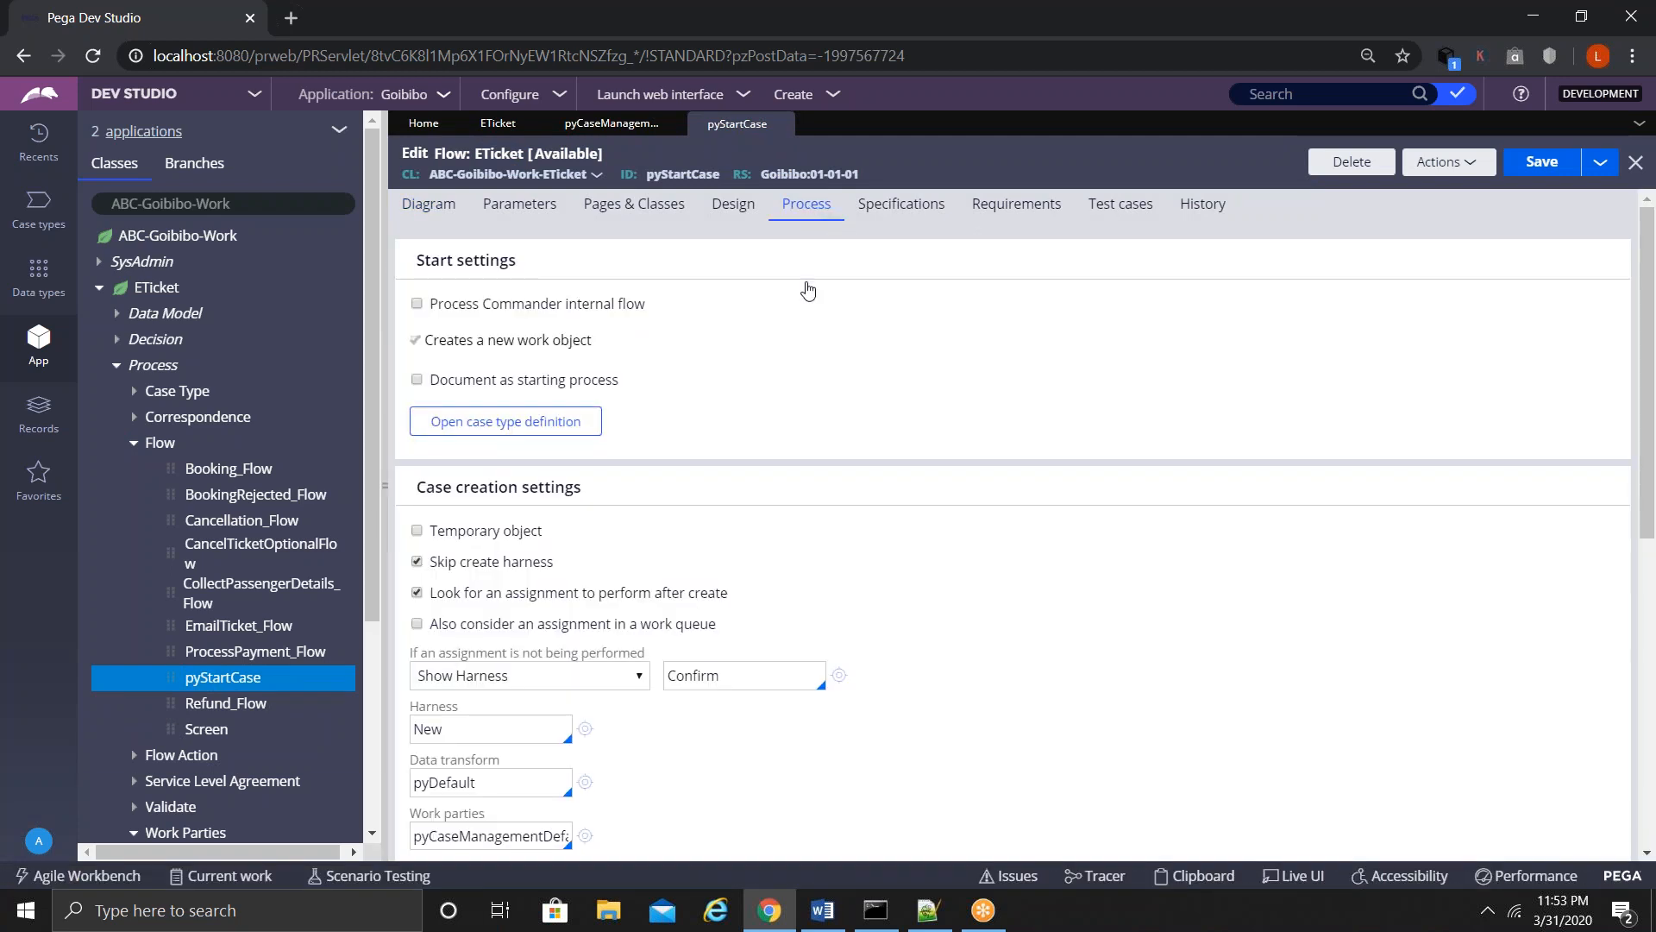
drag(413, 819, 480, 821)
click(507, 837)
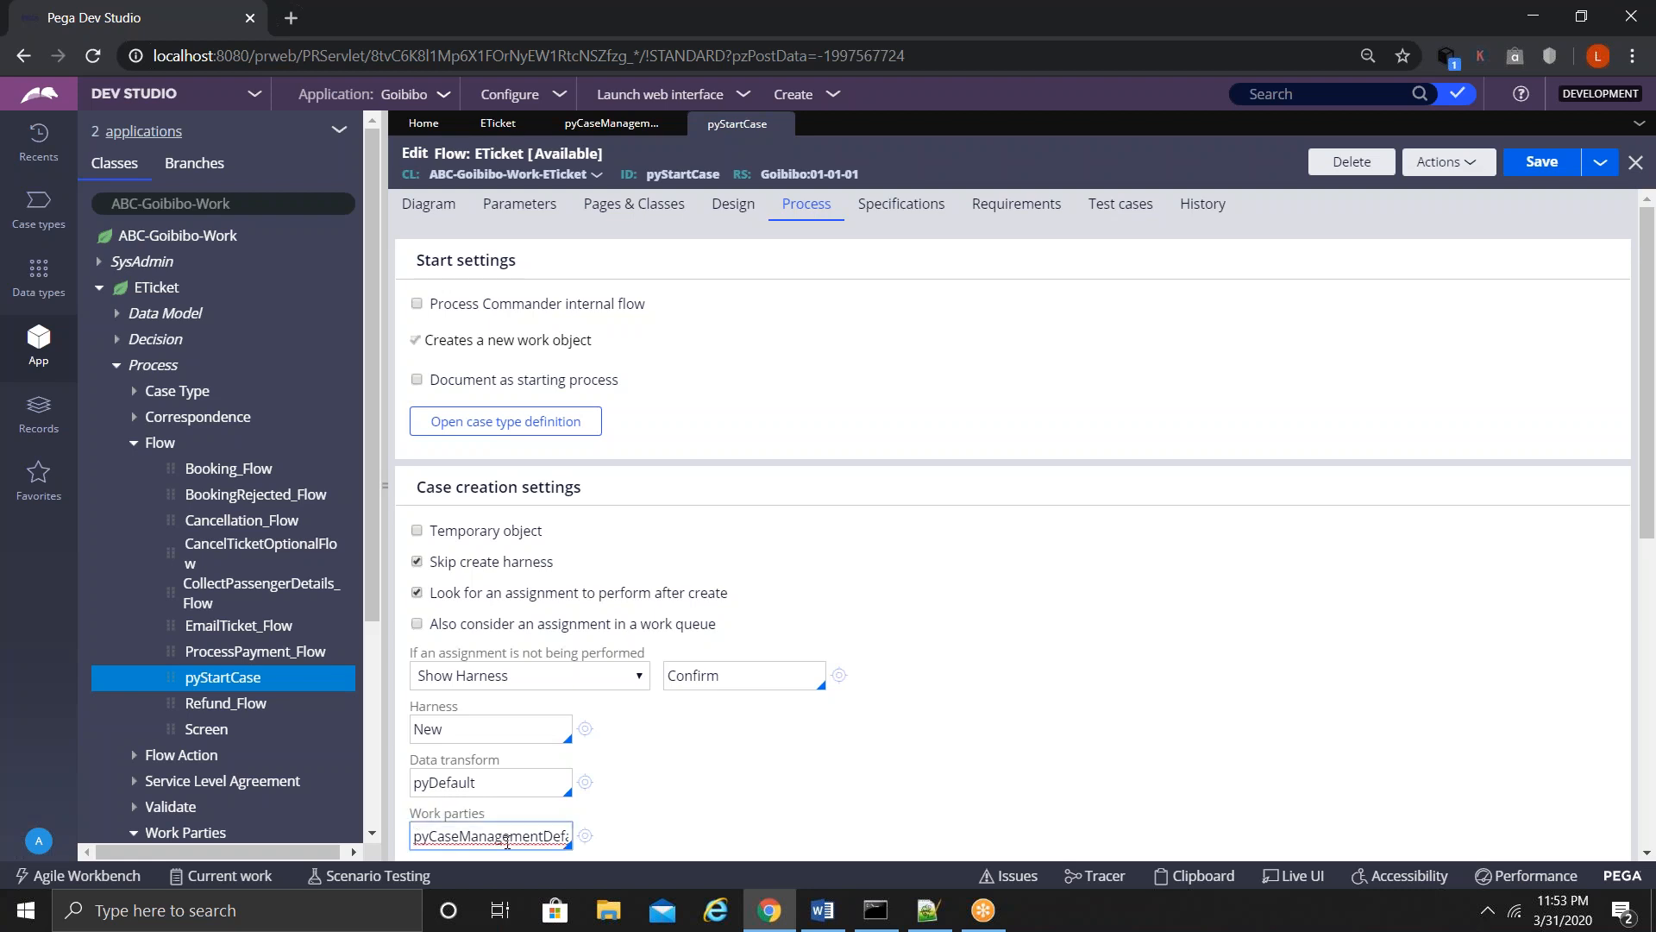
key(End)
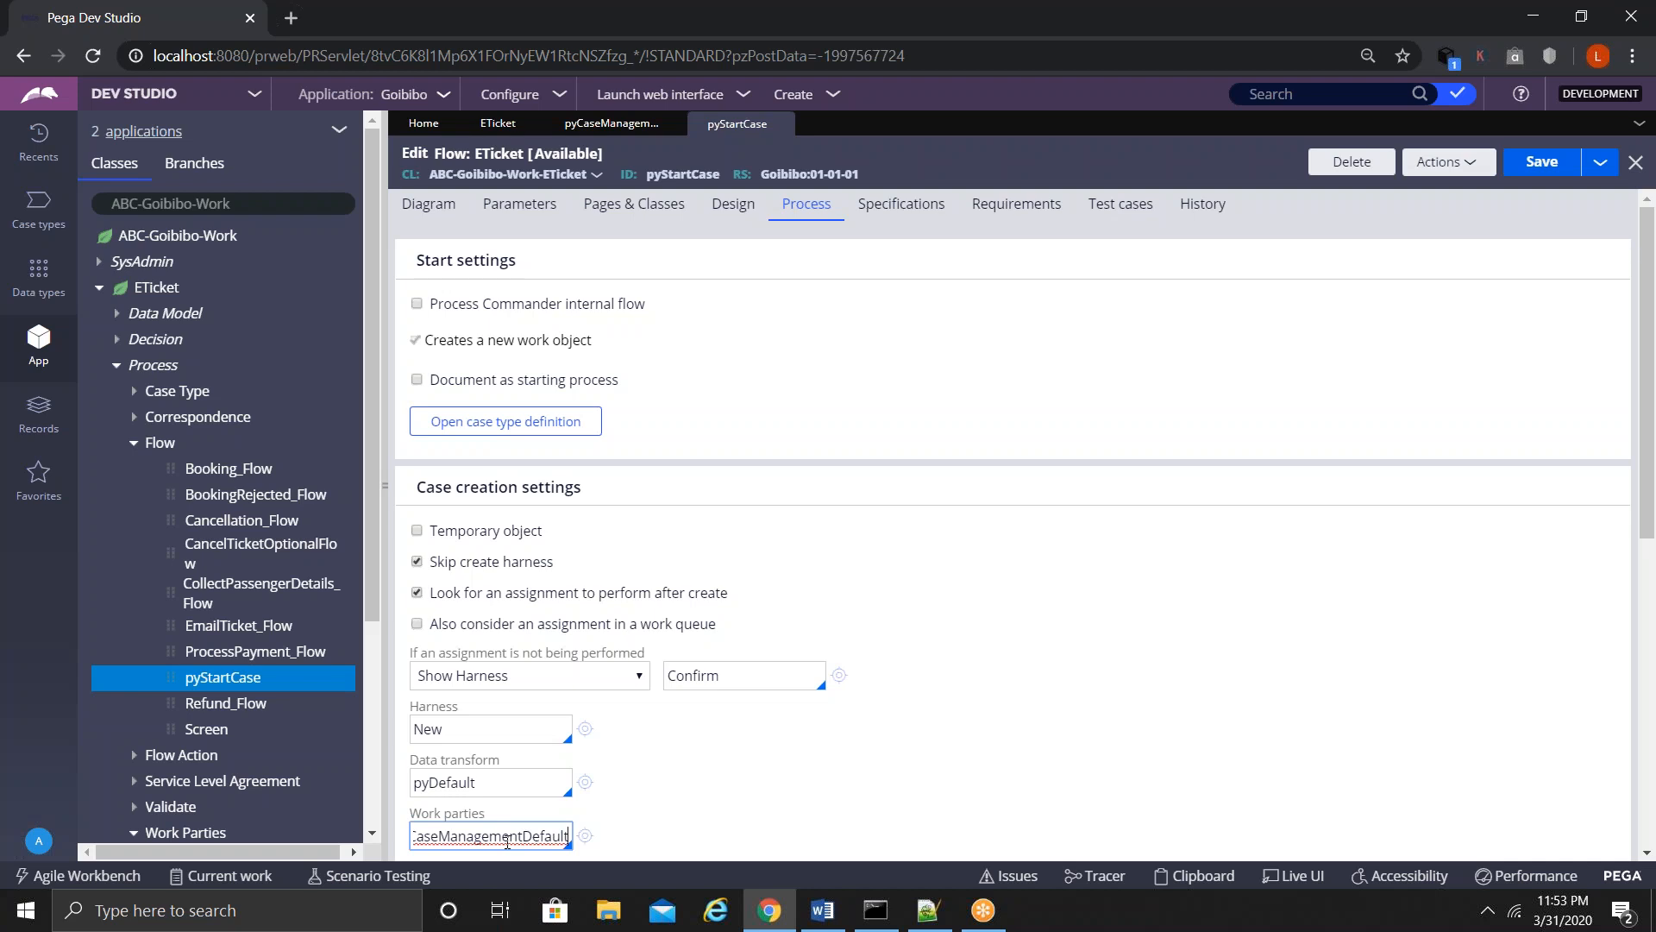
click(597, 127)
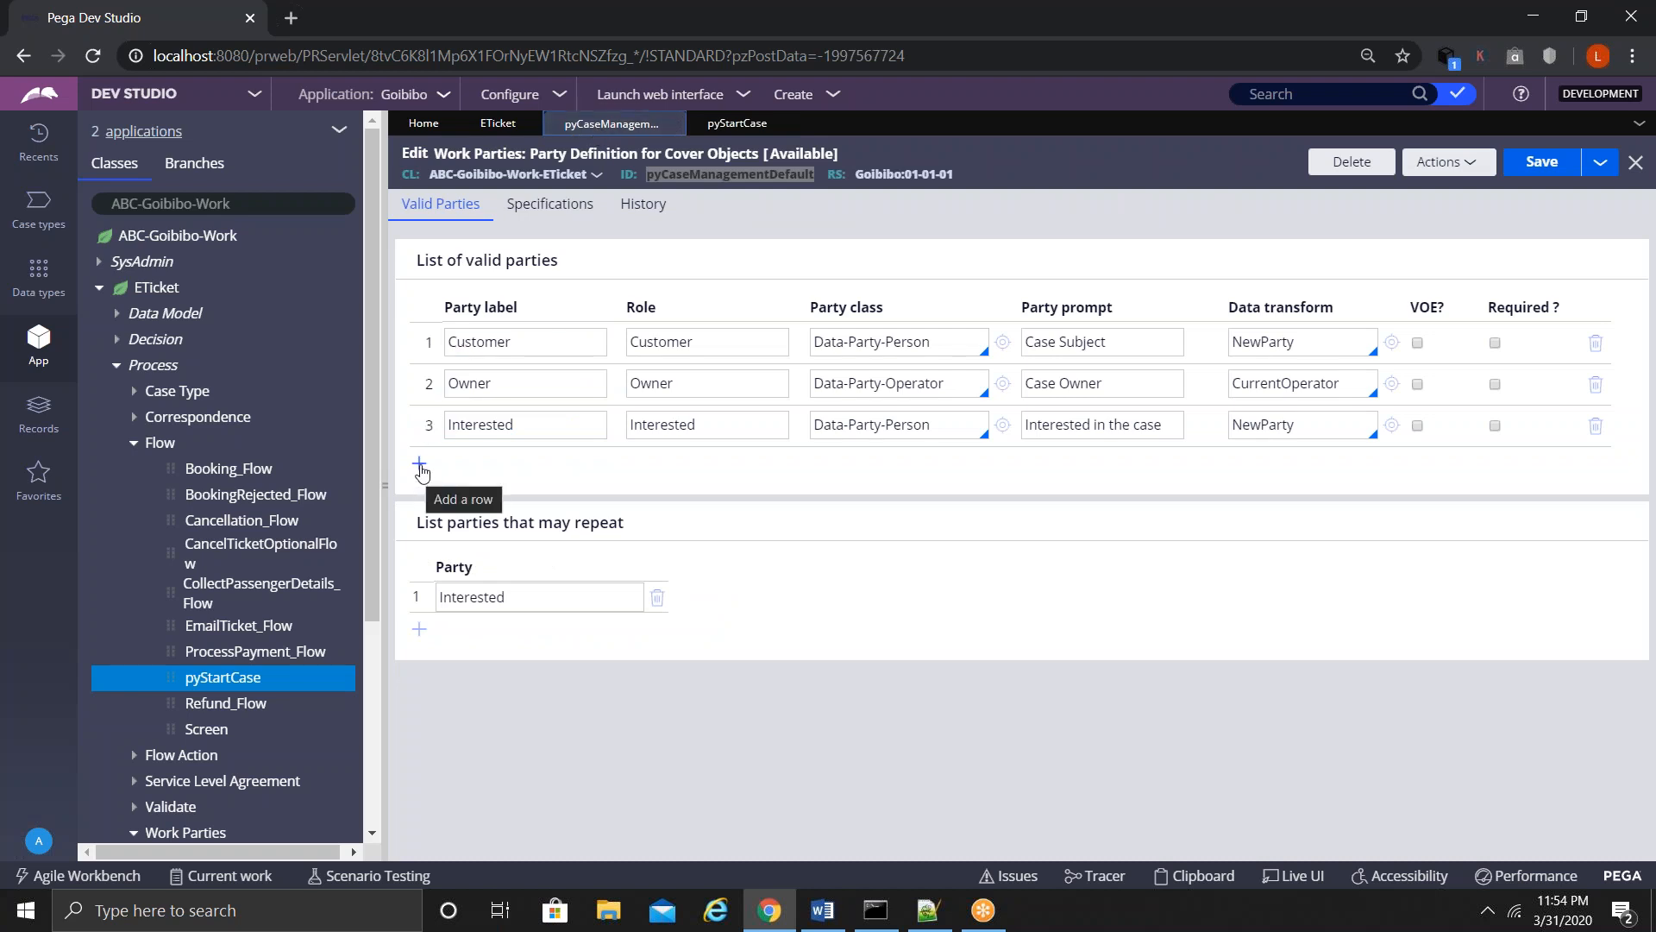
- Open the ETicket case type's Participants settings and delete the test role
click(477, 128)
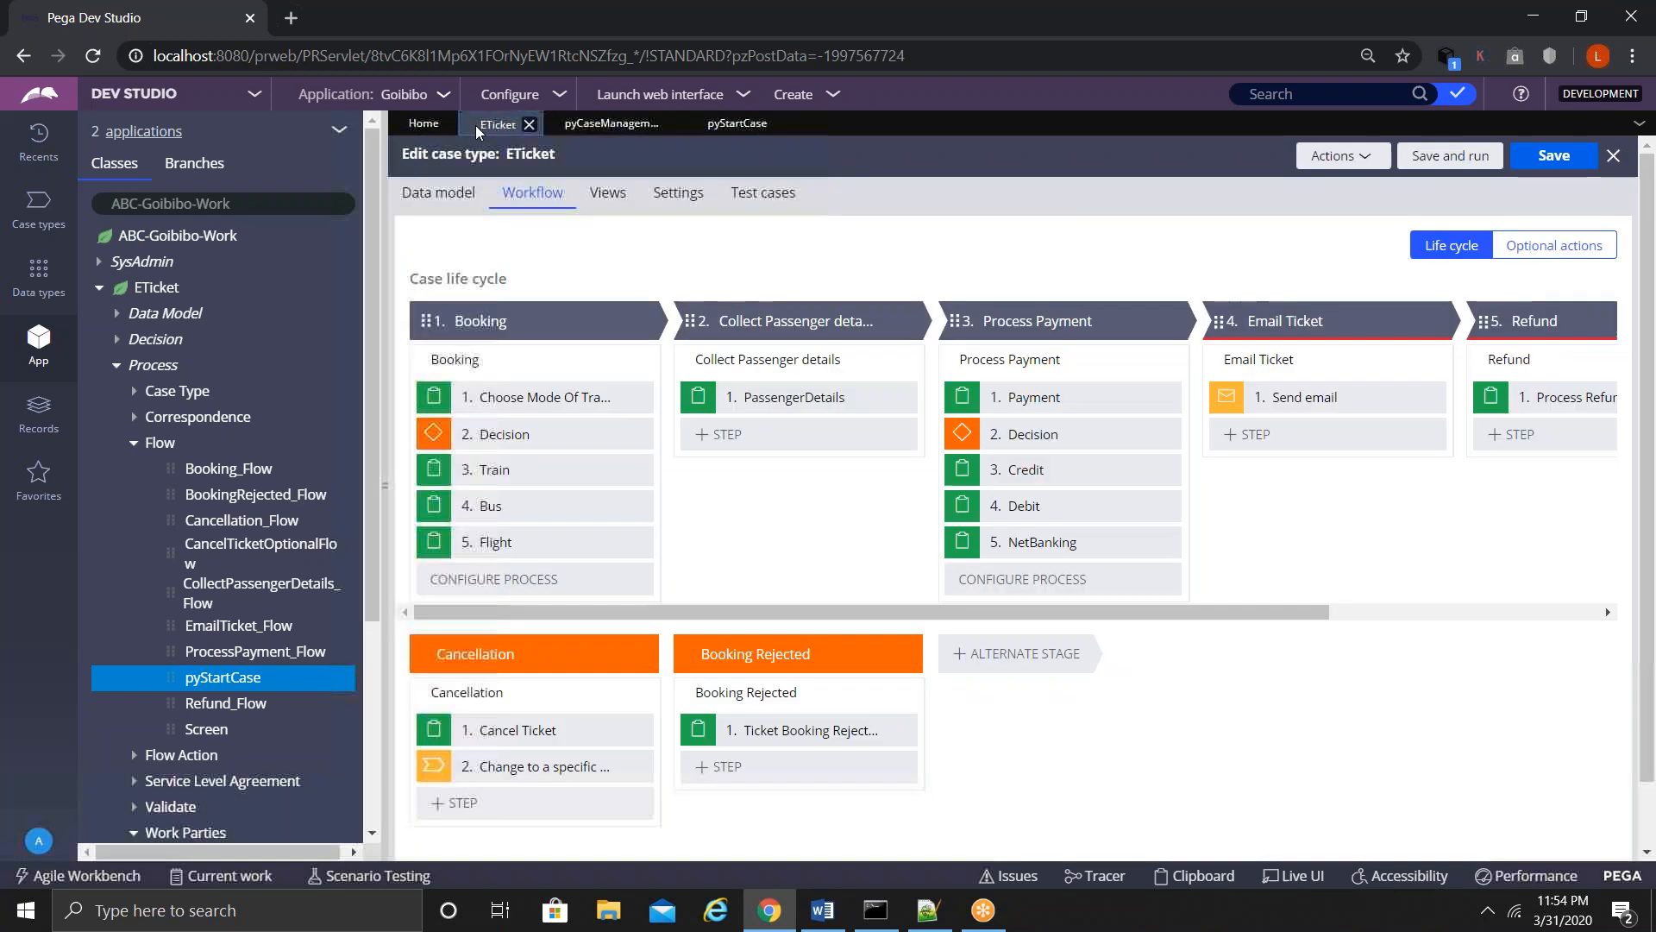
click(584, 128)
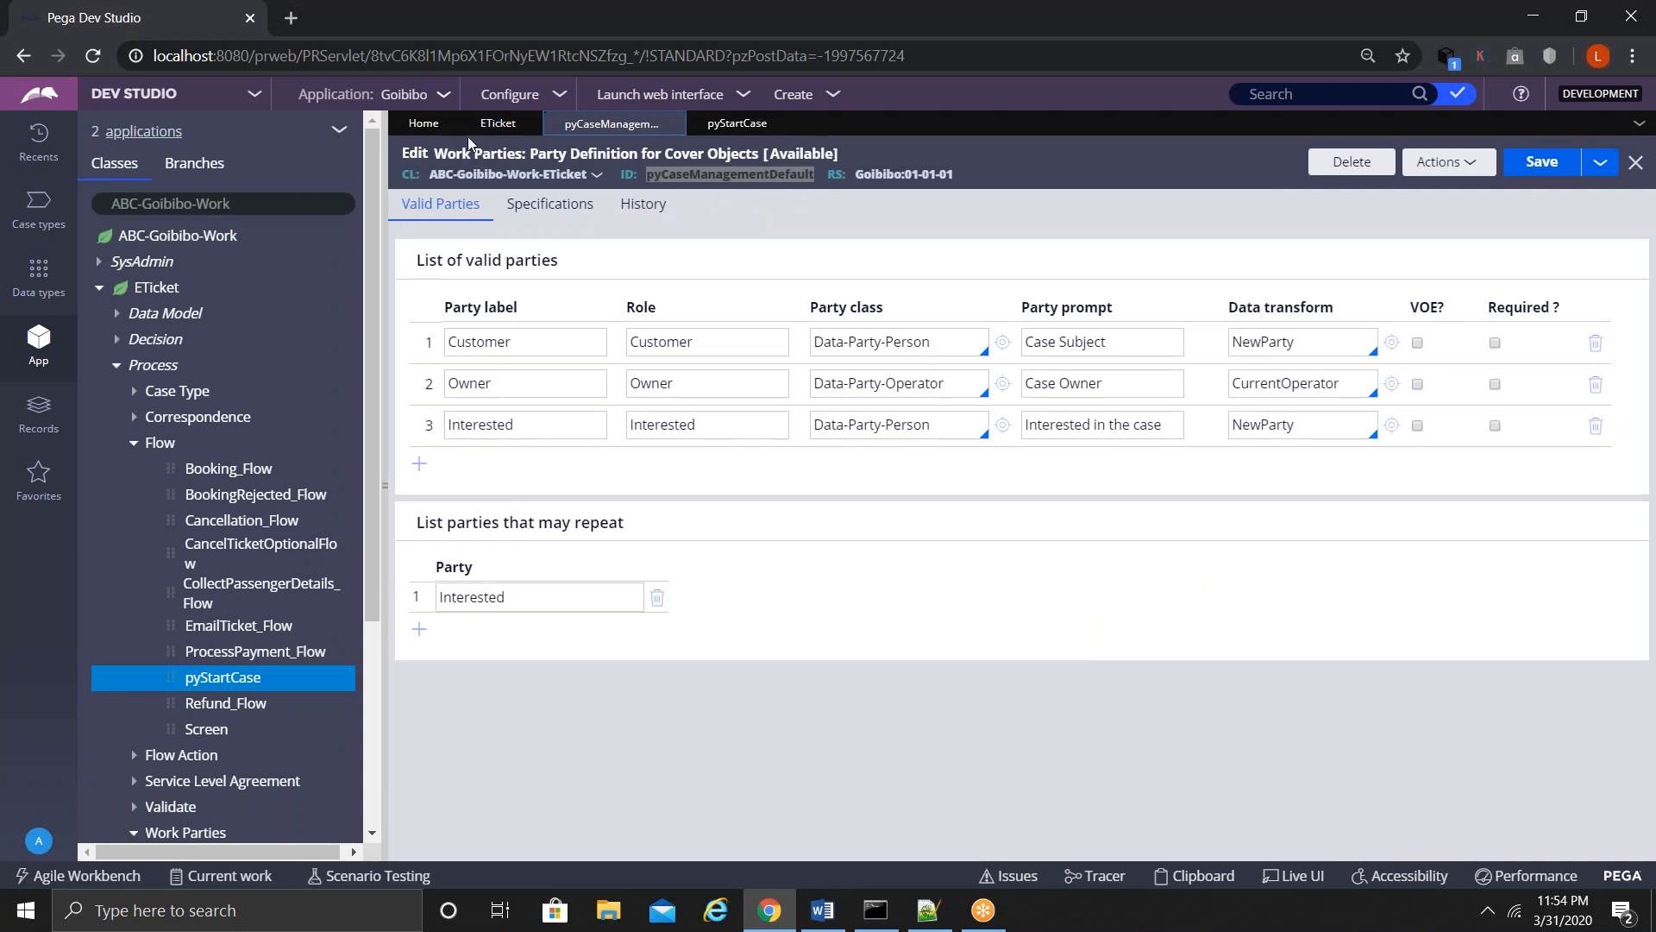
click(485, 138)
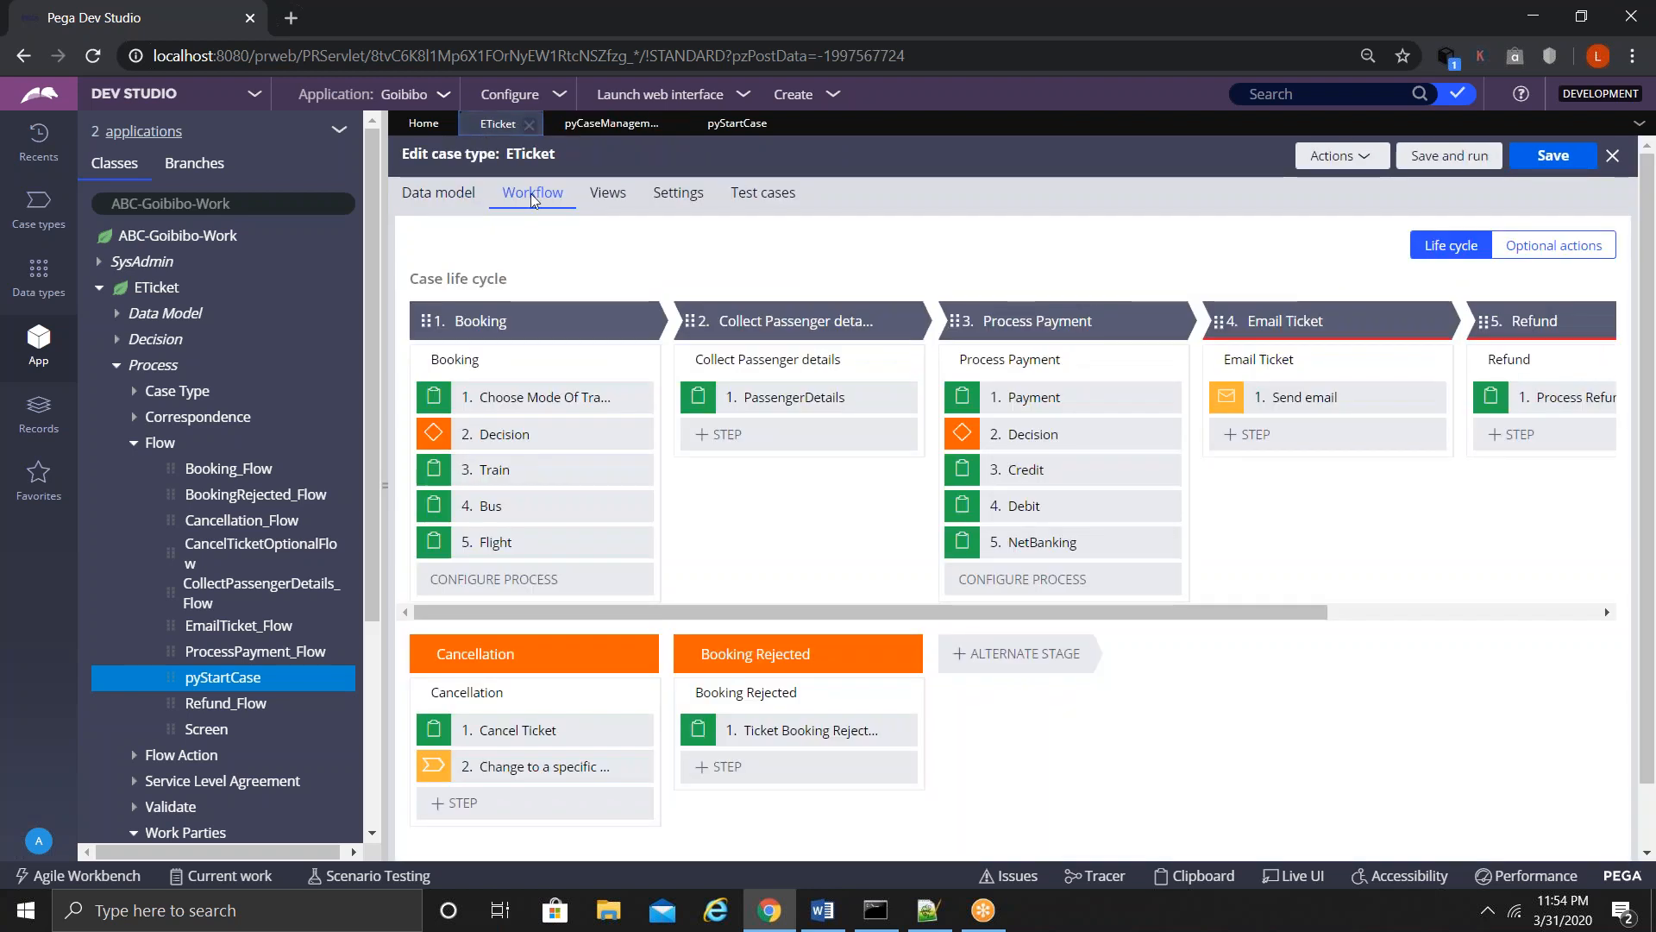
click(677, 192)
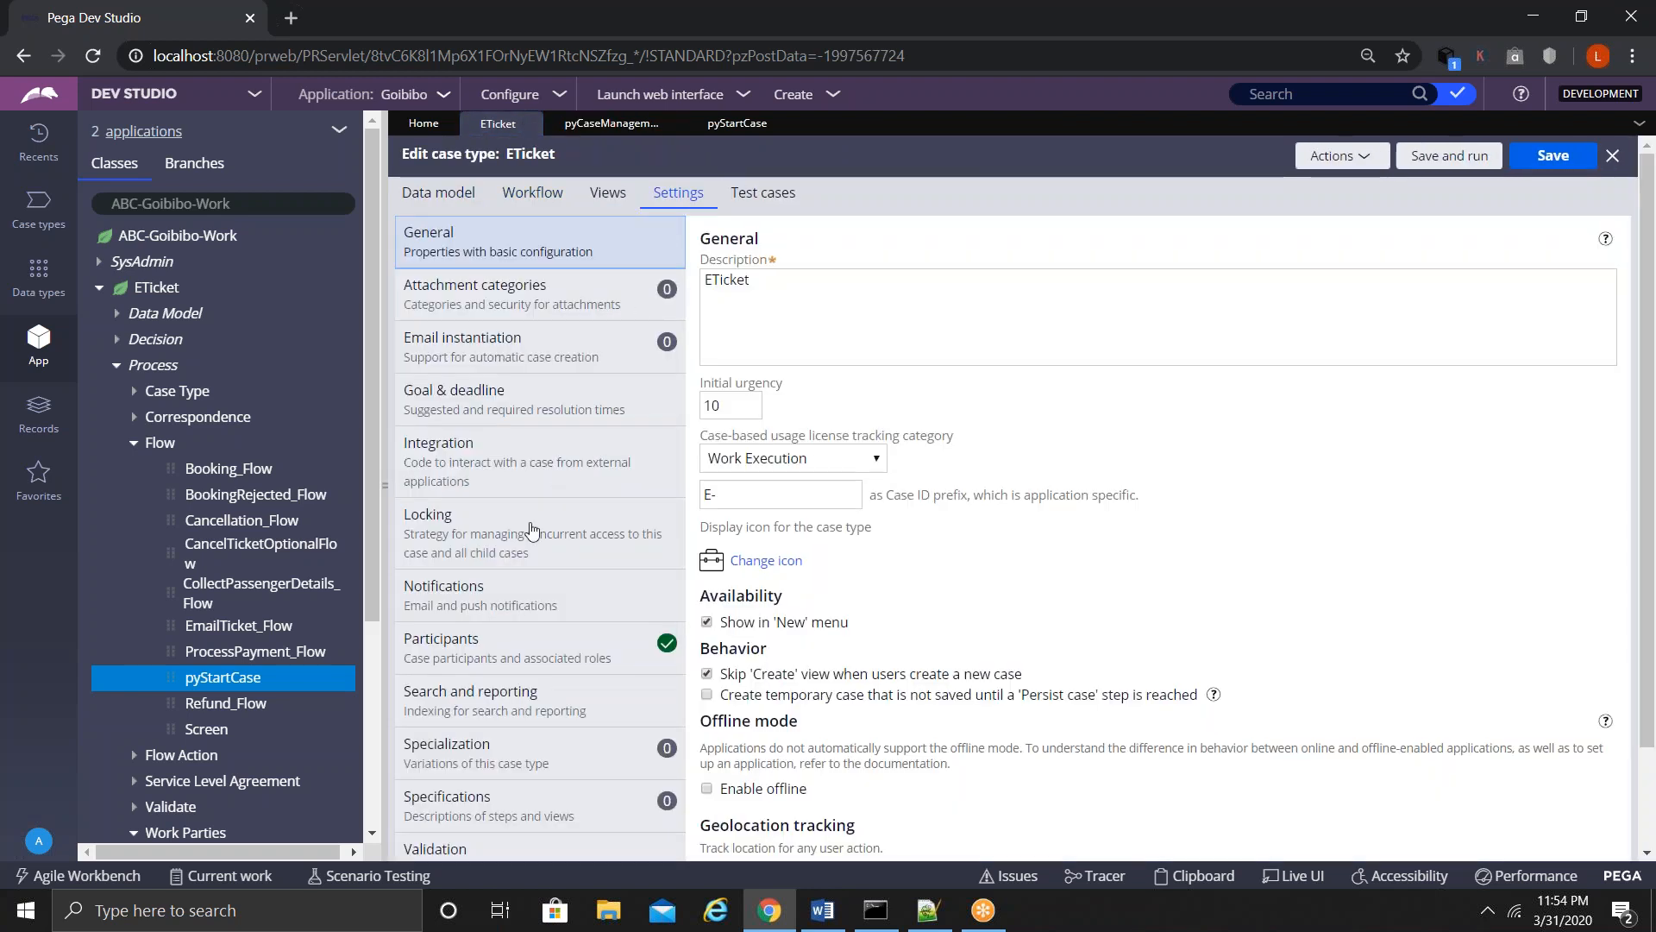
click(451, 659)
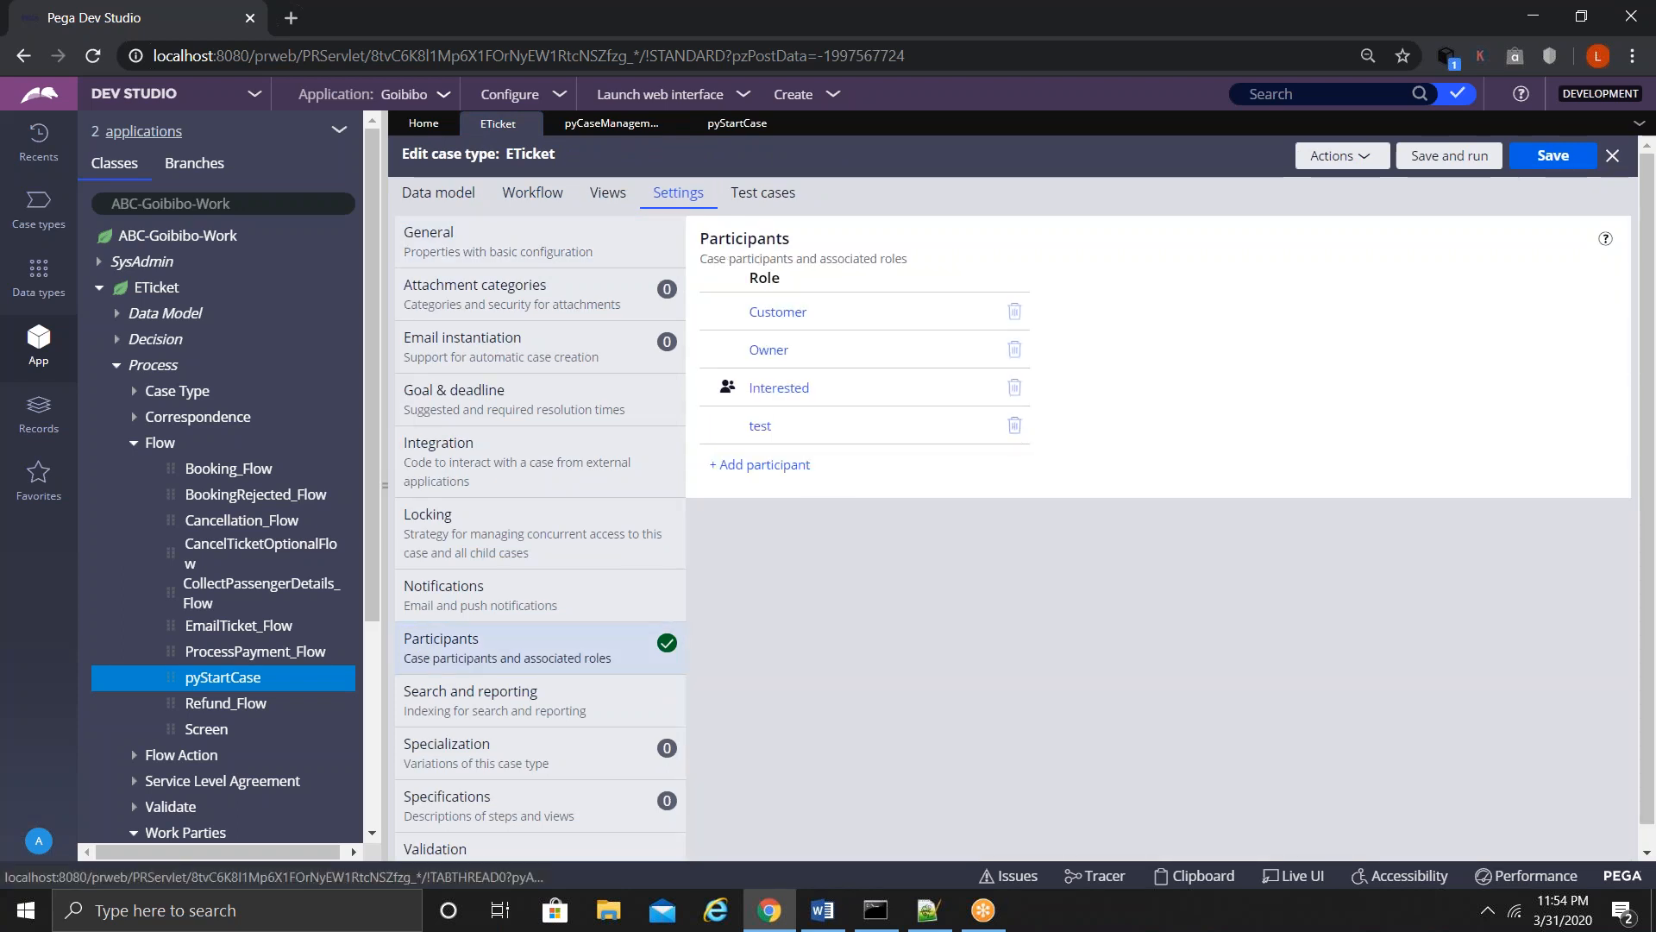
click(1014, 426)
- Add a Lawyer participant role of type Person
click(759, 427)
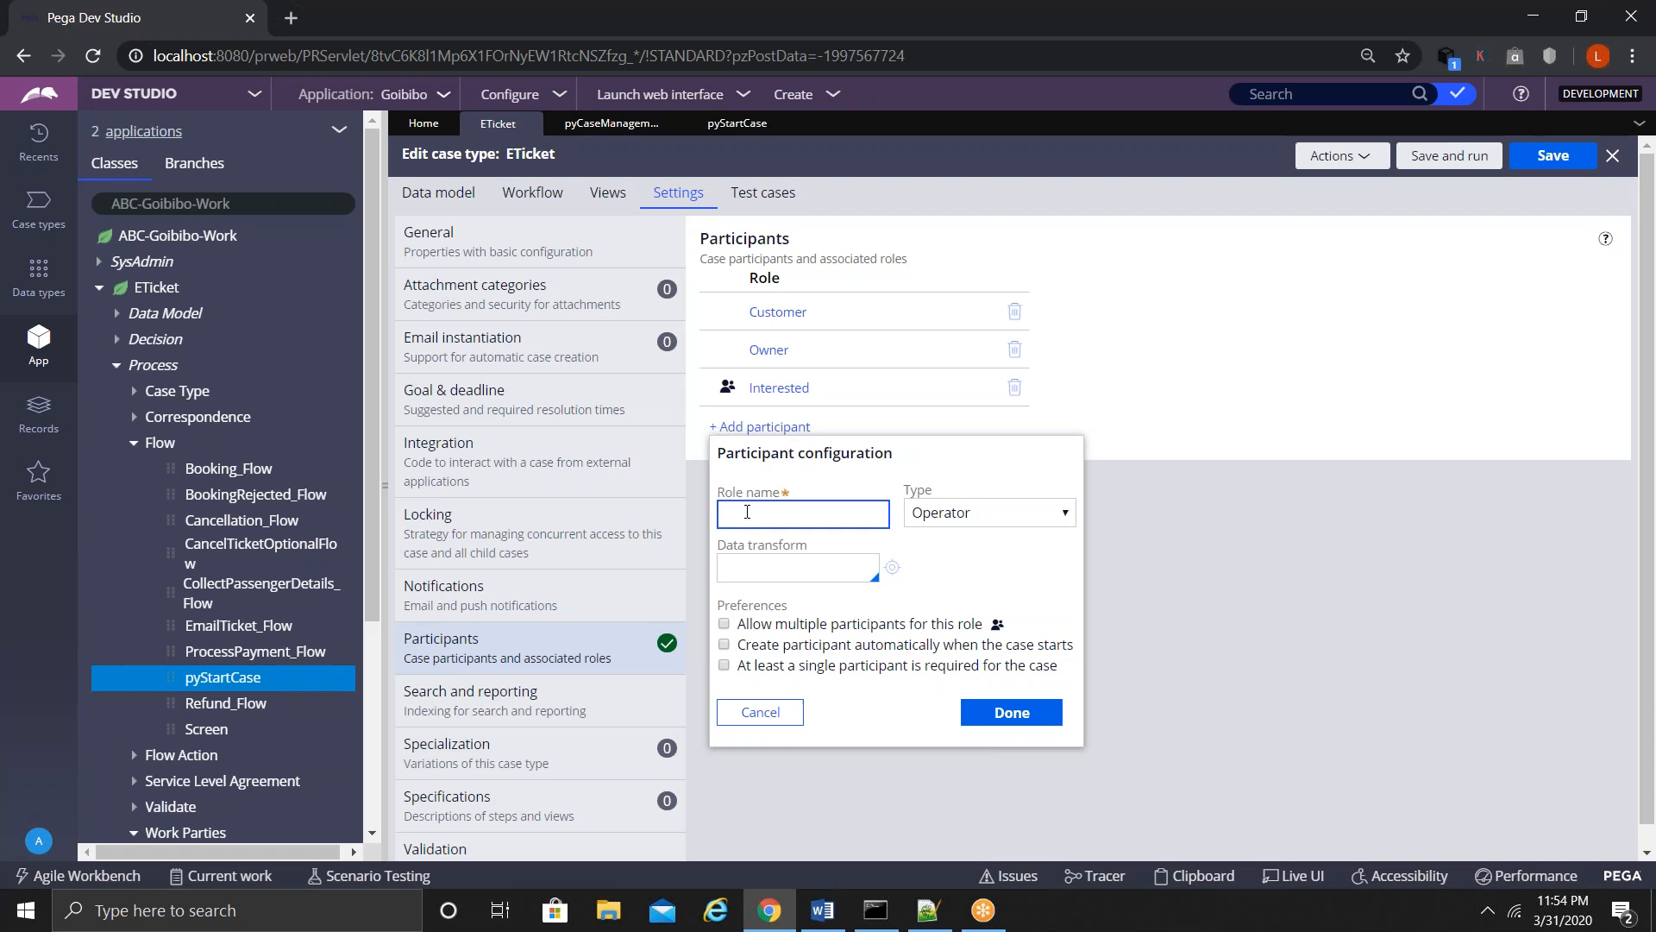
text(Lawyer)
click(978, 512)
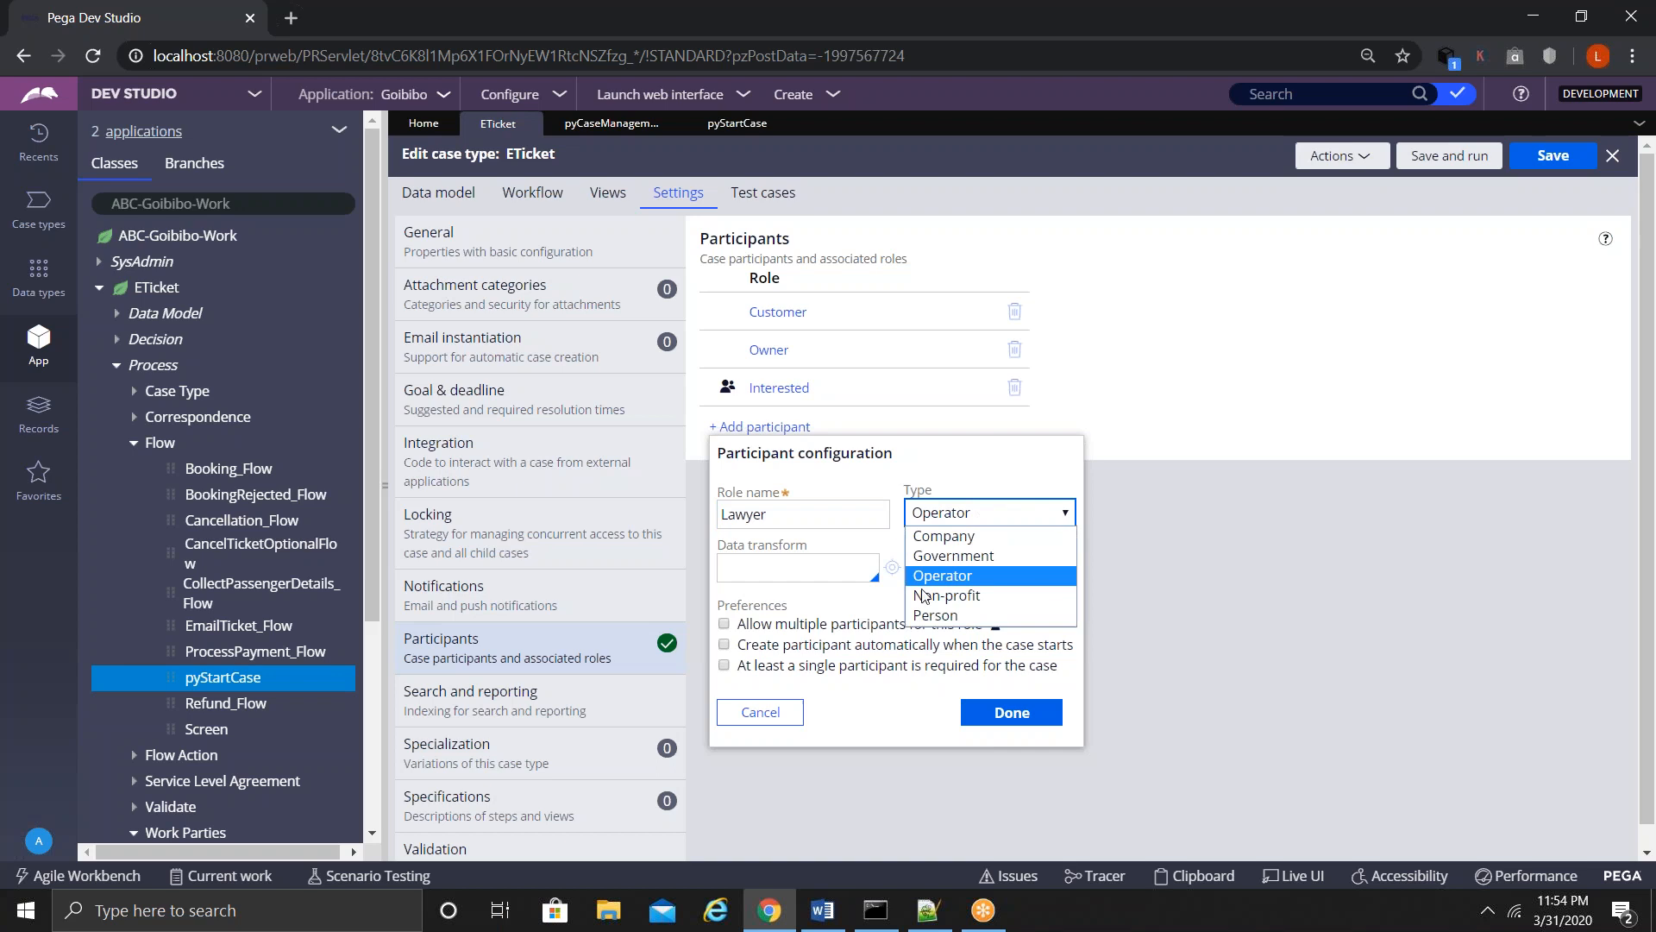
click(920, 616)
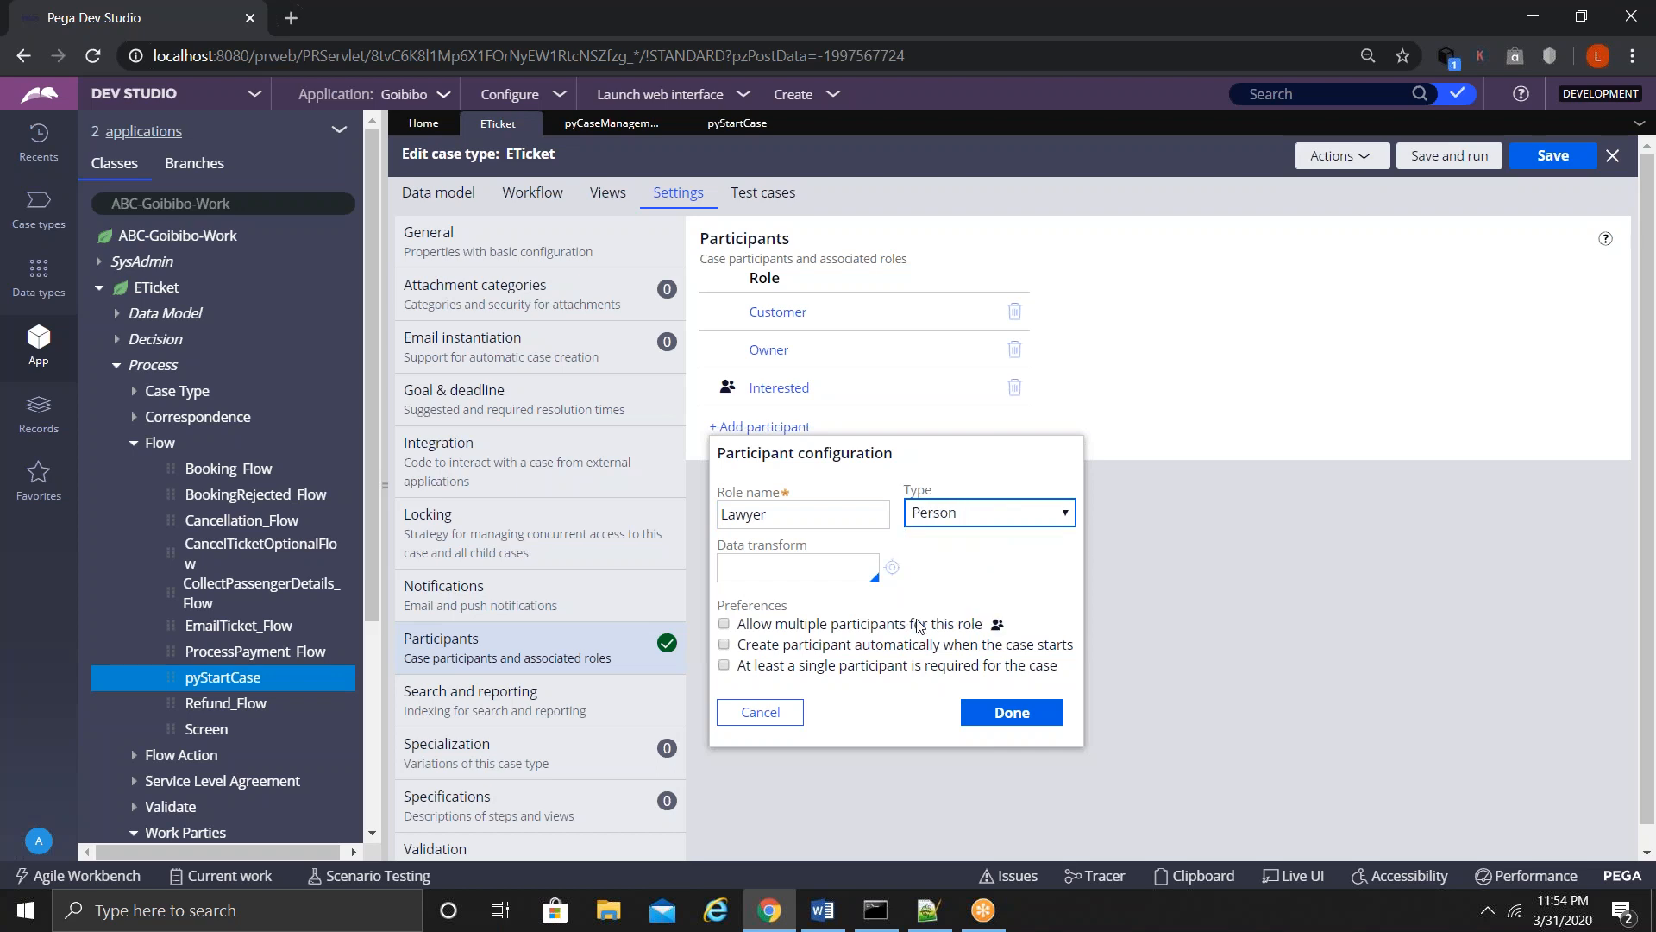
- Set the Lawyer data transform to CaptureLawyerWorkPartyInfo and start creating that rule
click(769, 576)
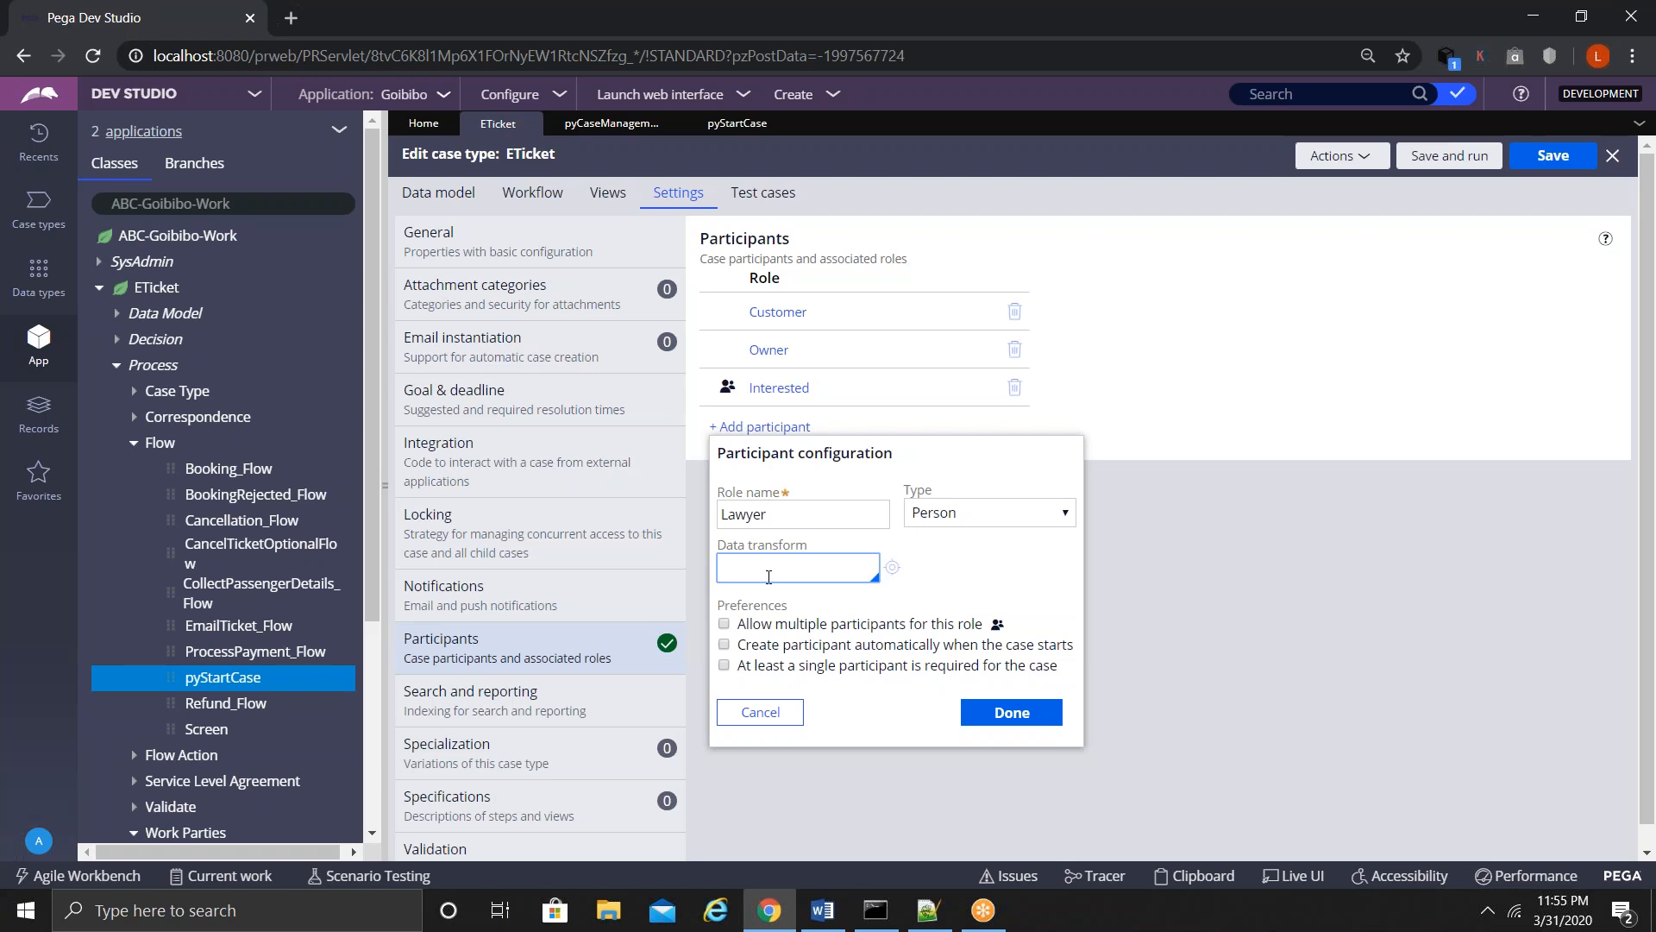
text(Capture)
text(Law)
text(yer)
text(W)
text(or)
text(kParty)
text(Info)
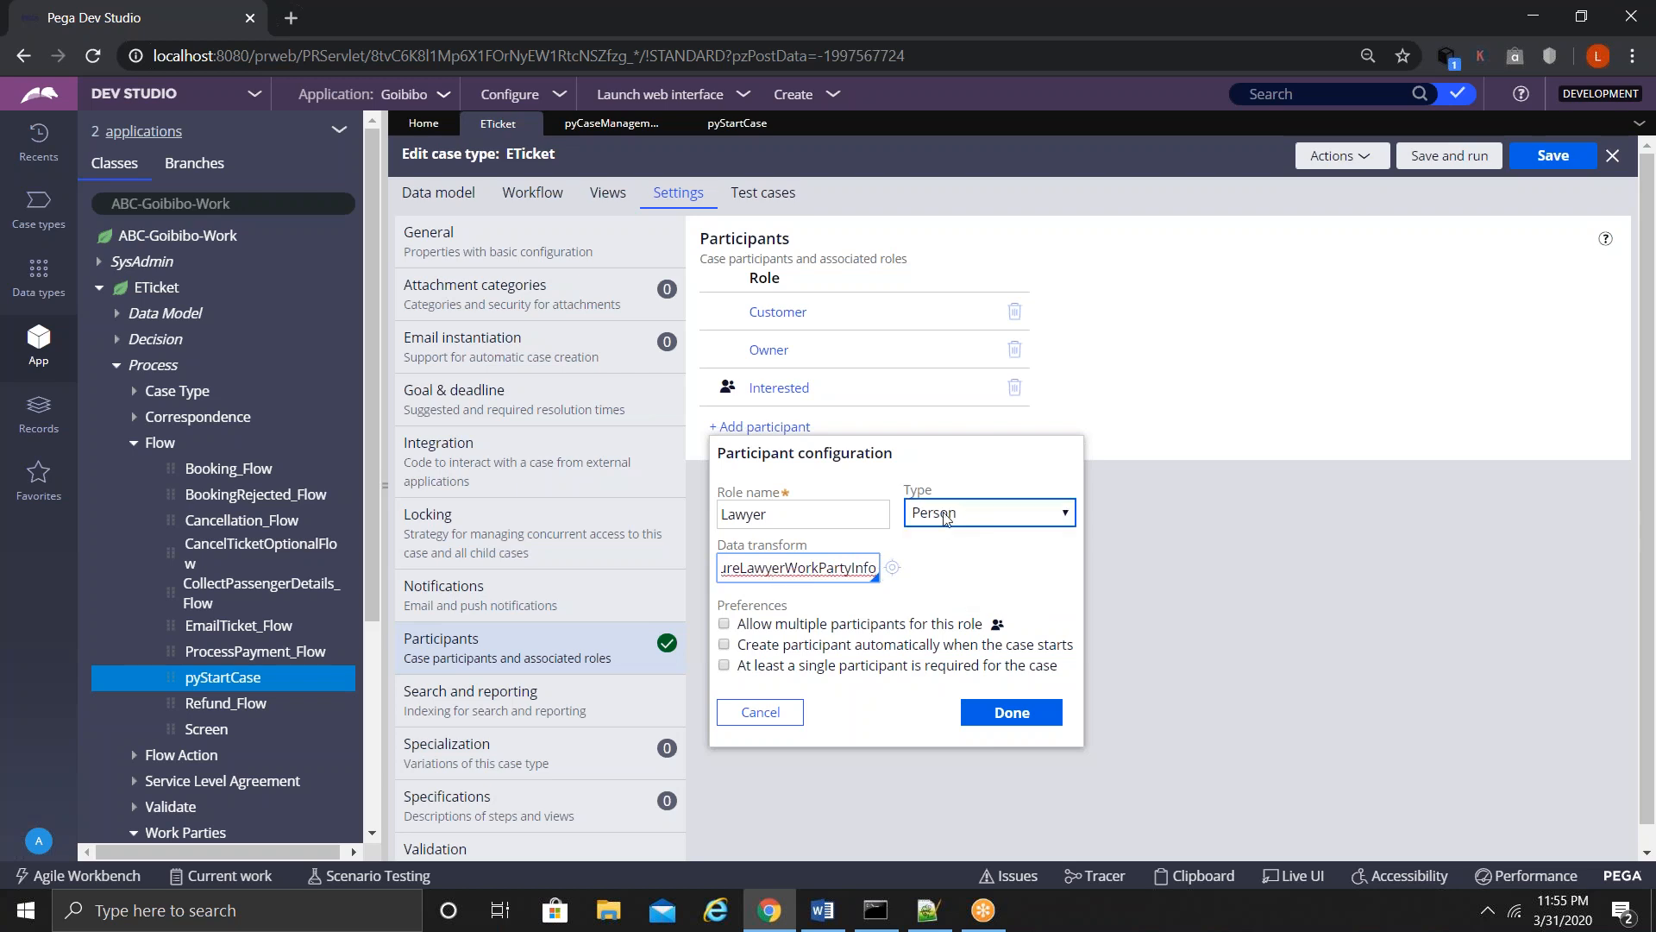
click(893, 568)
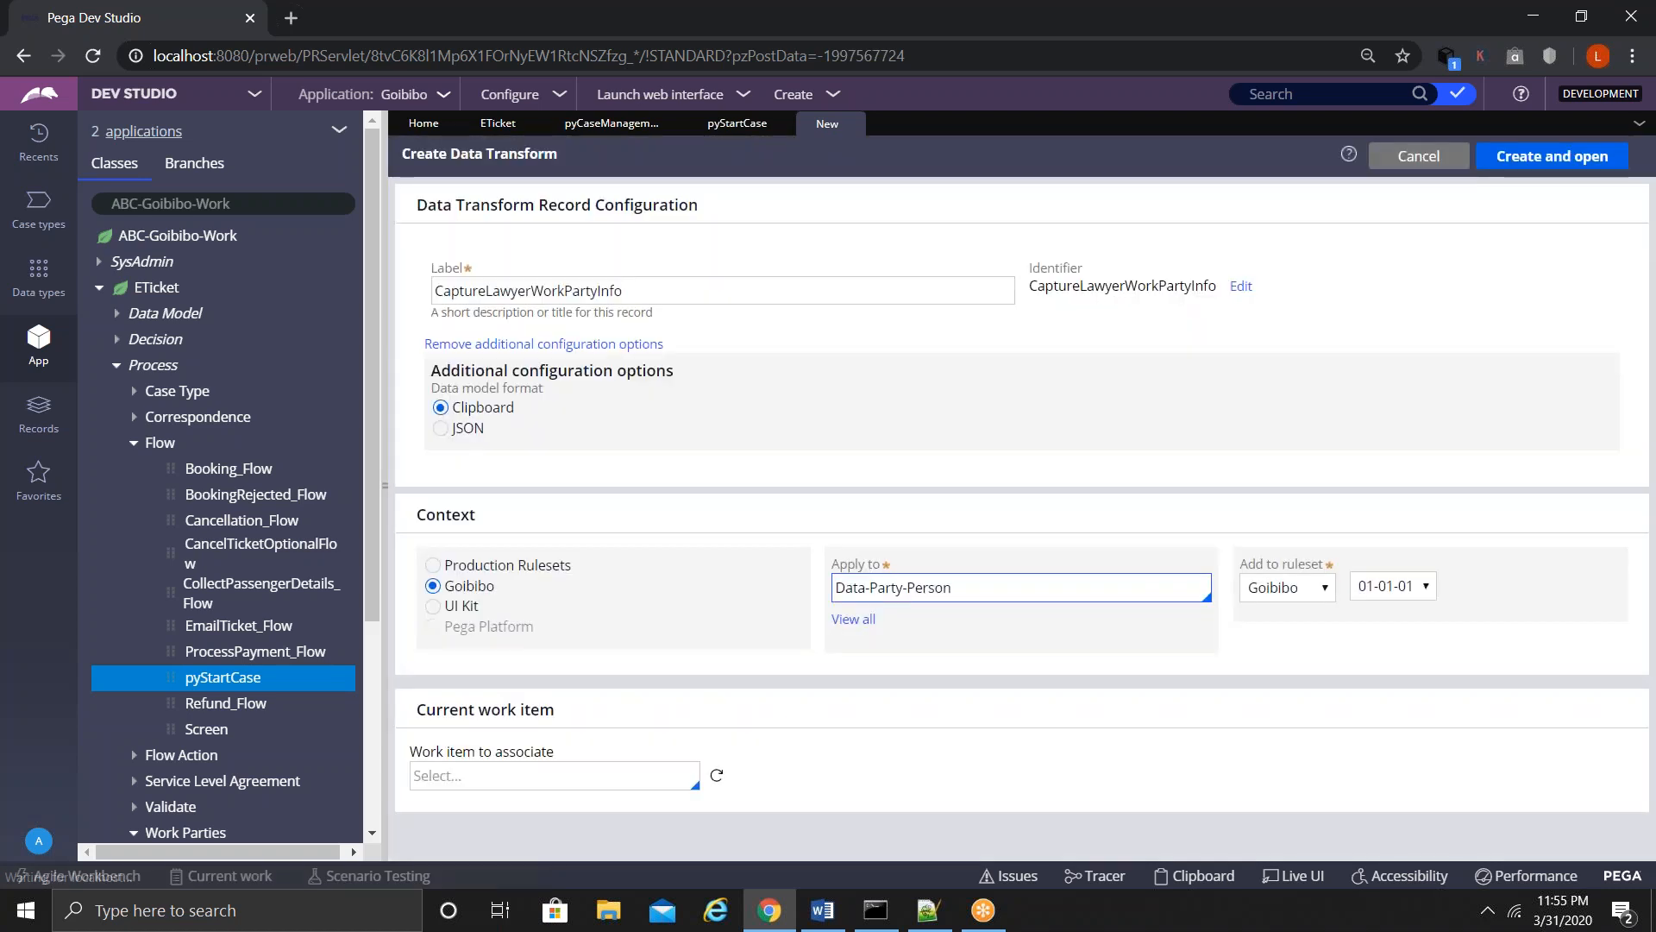
- Create and open the CaptureLawyerWorkPartyInfo data transform on Data-Party-Person
click(969, 594)
drag(970, 593, 827, 591)
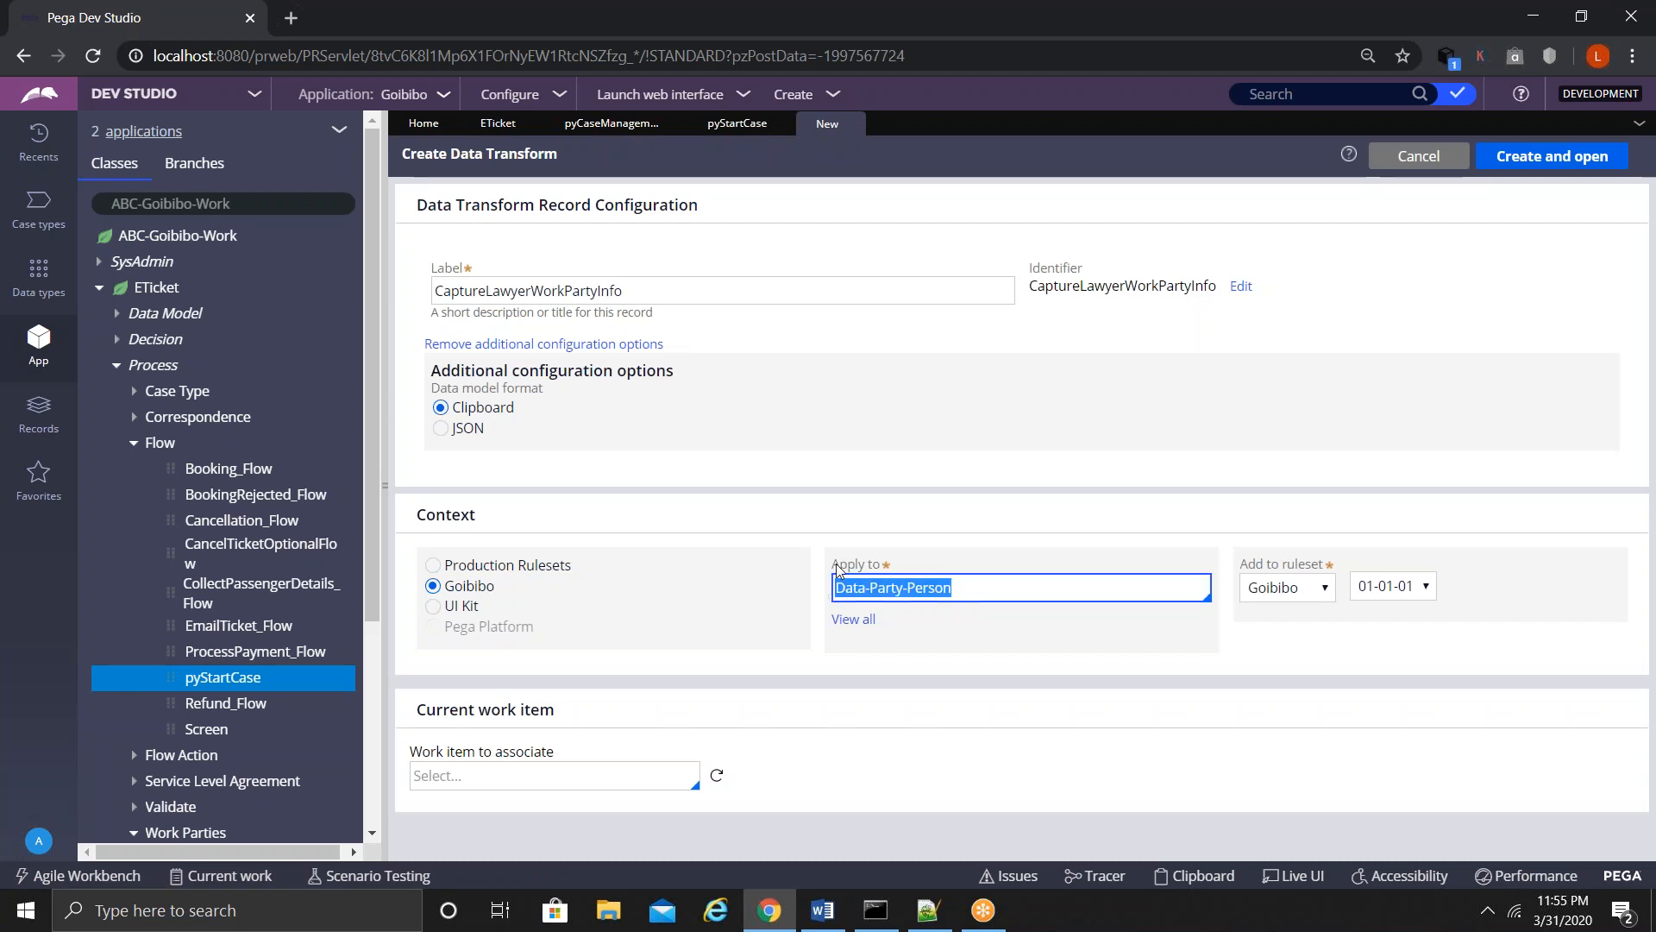
click(1533, 159)
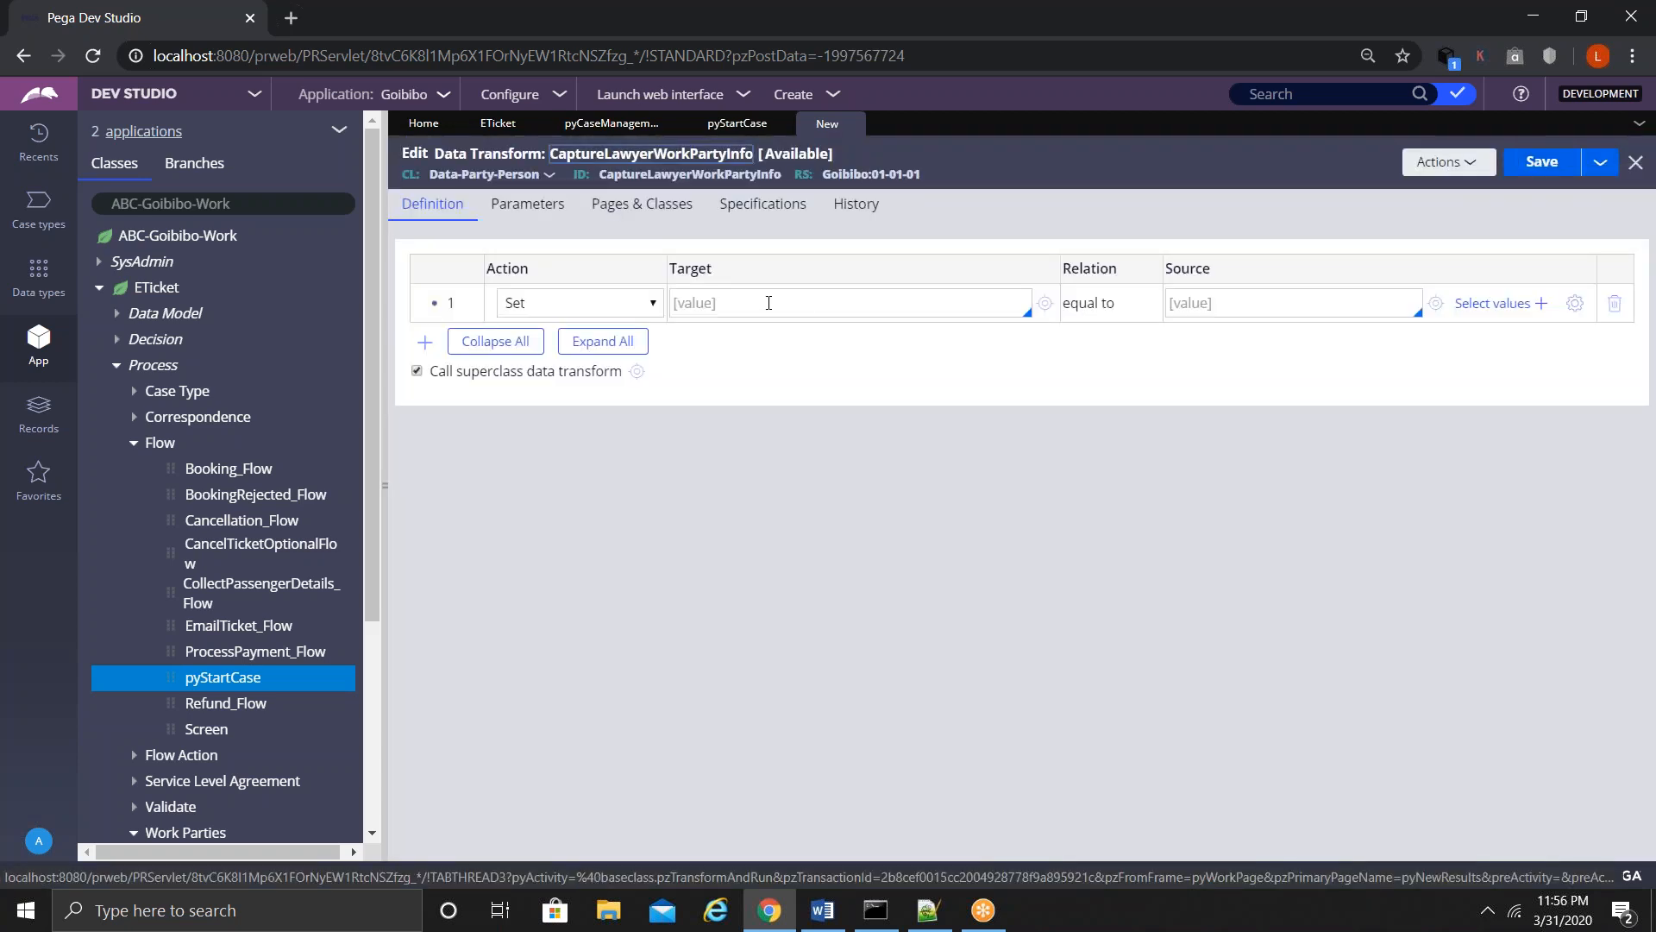
- Set row 1's target property to .pyFullName
click(773, 304)
text(.p)
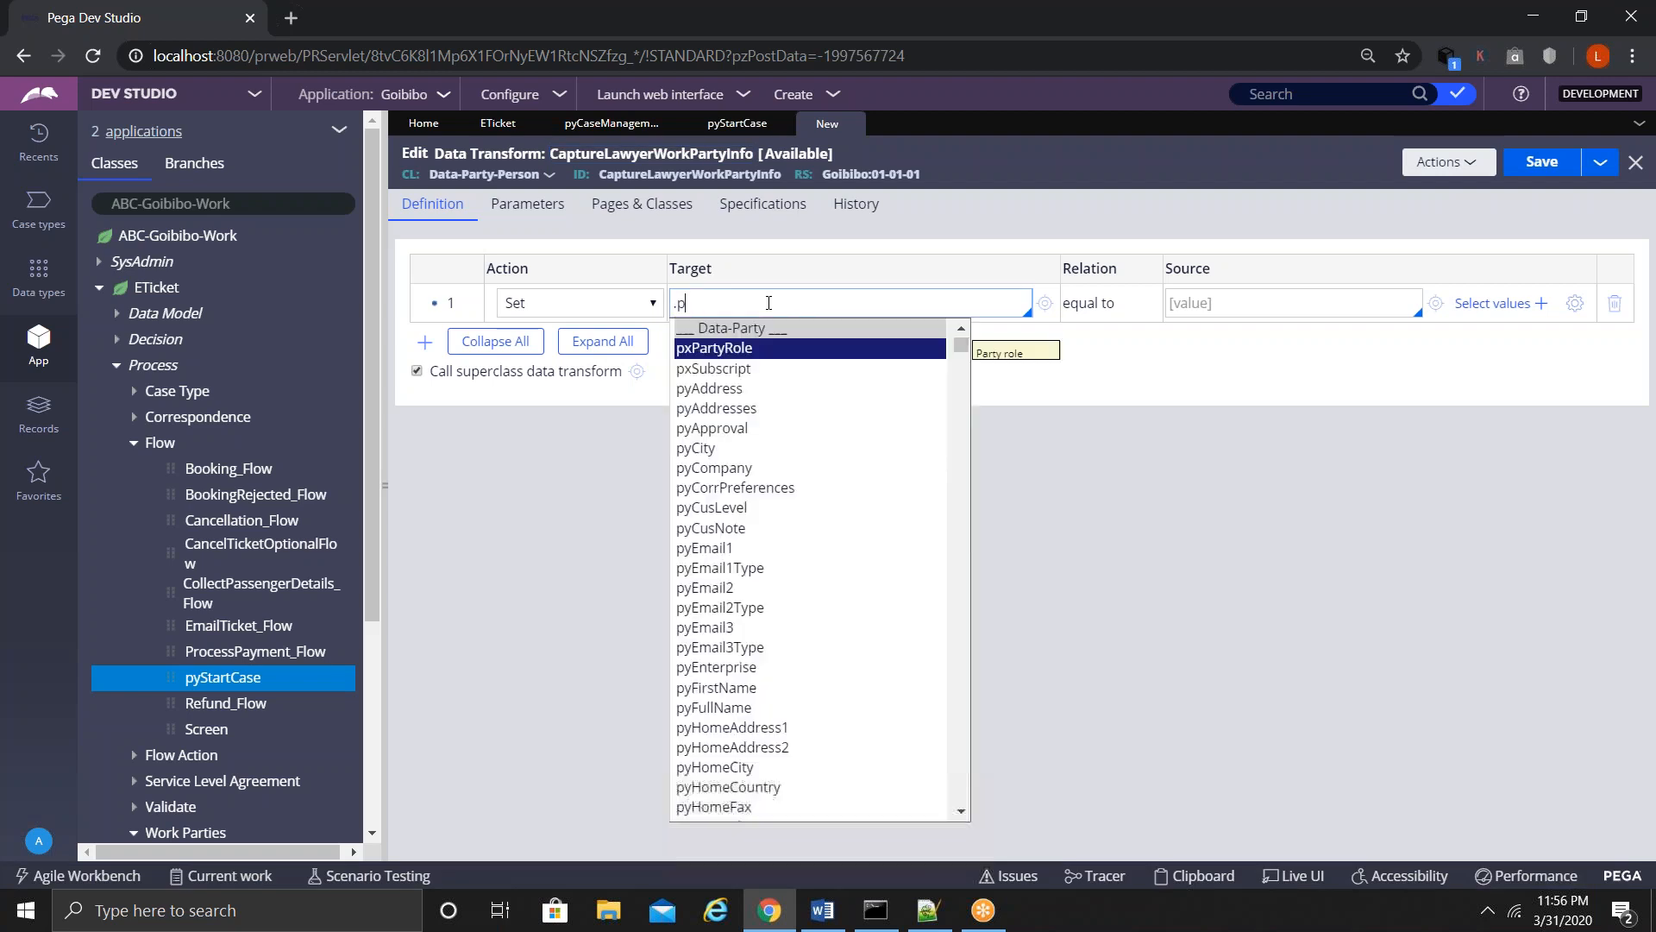
text(y)
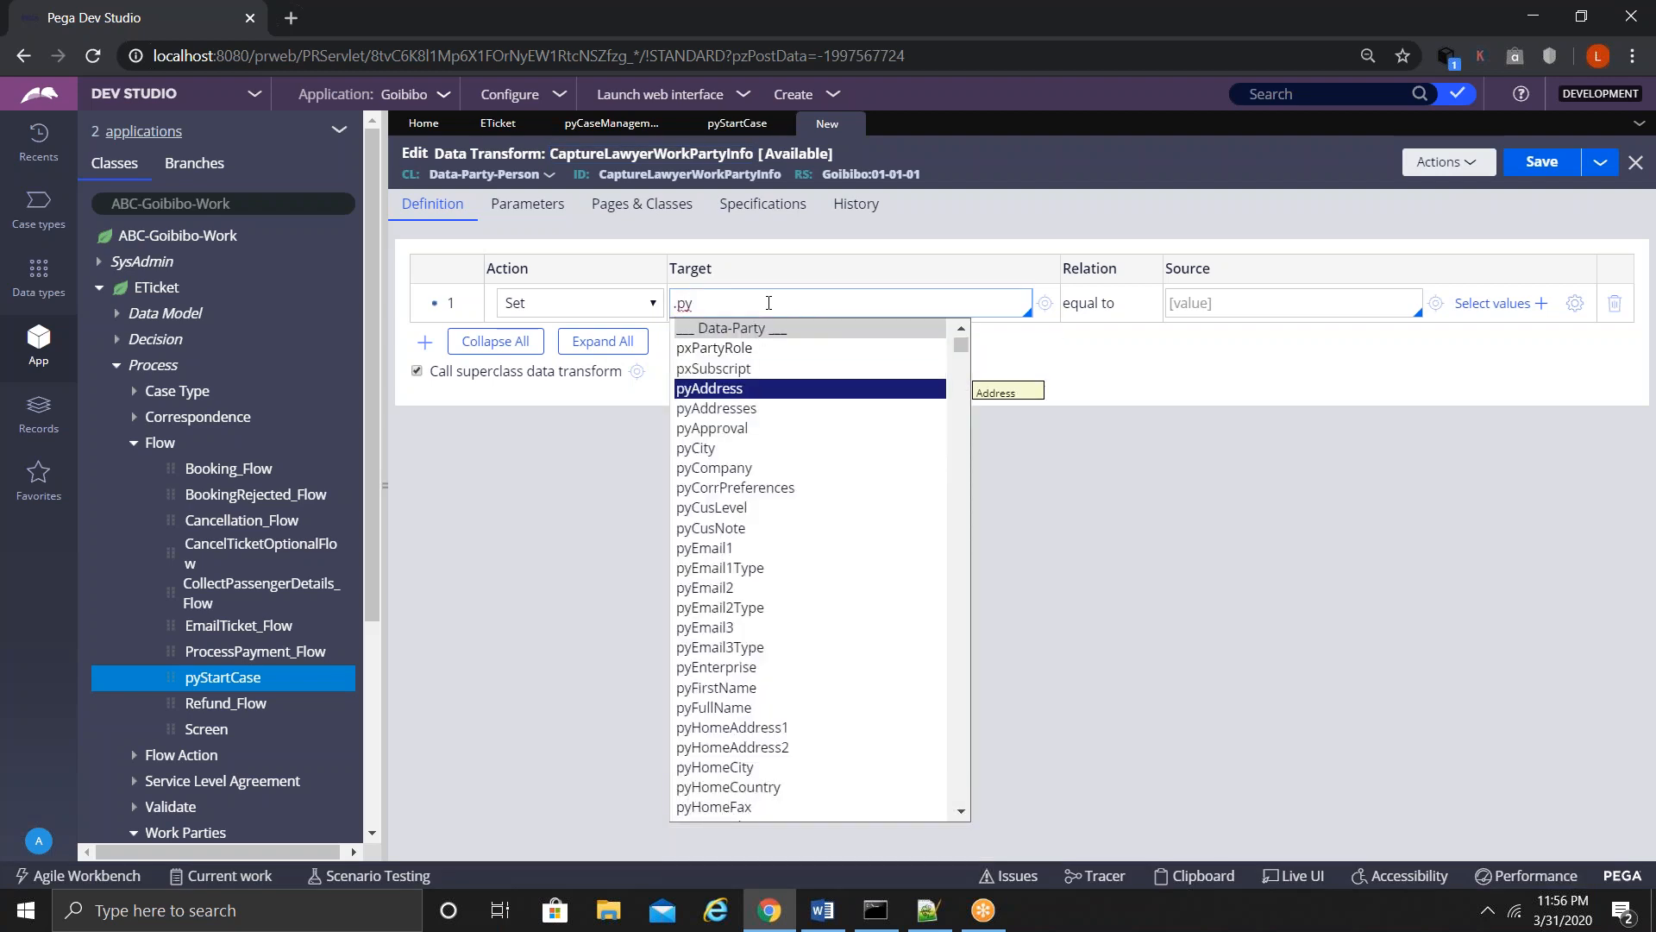
key(Down)
key(Down)
key(Down)
key(Down)
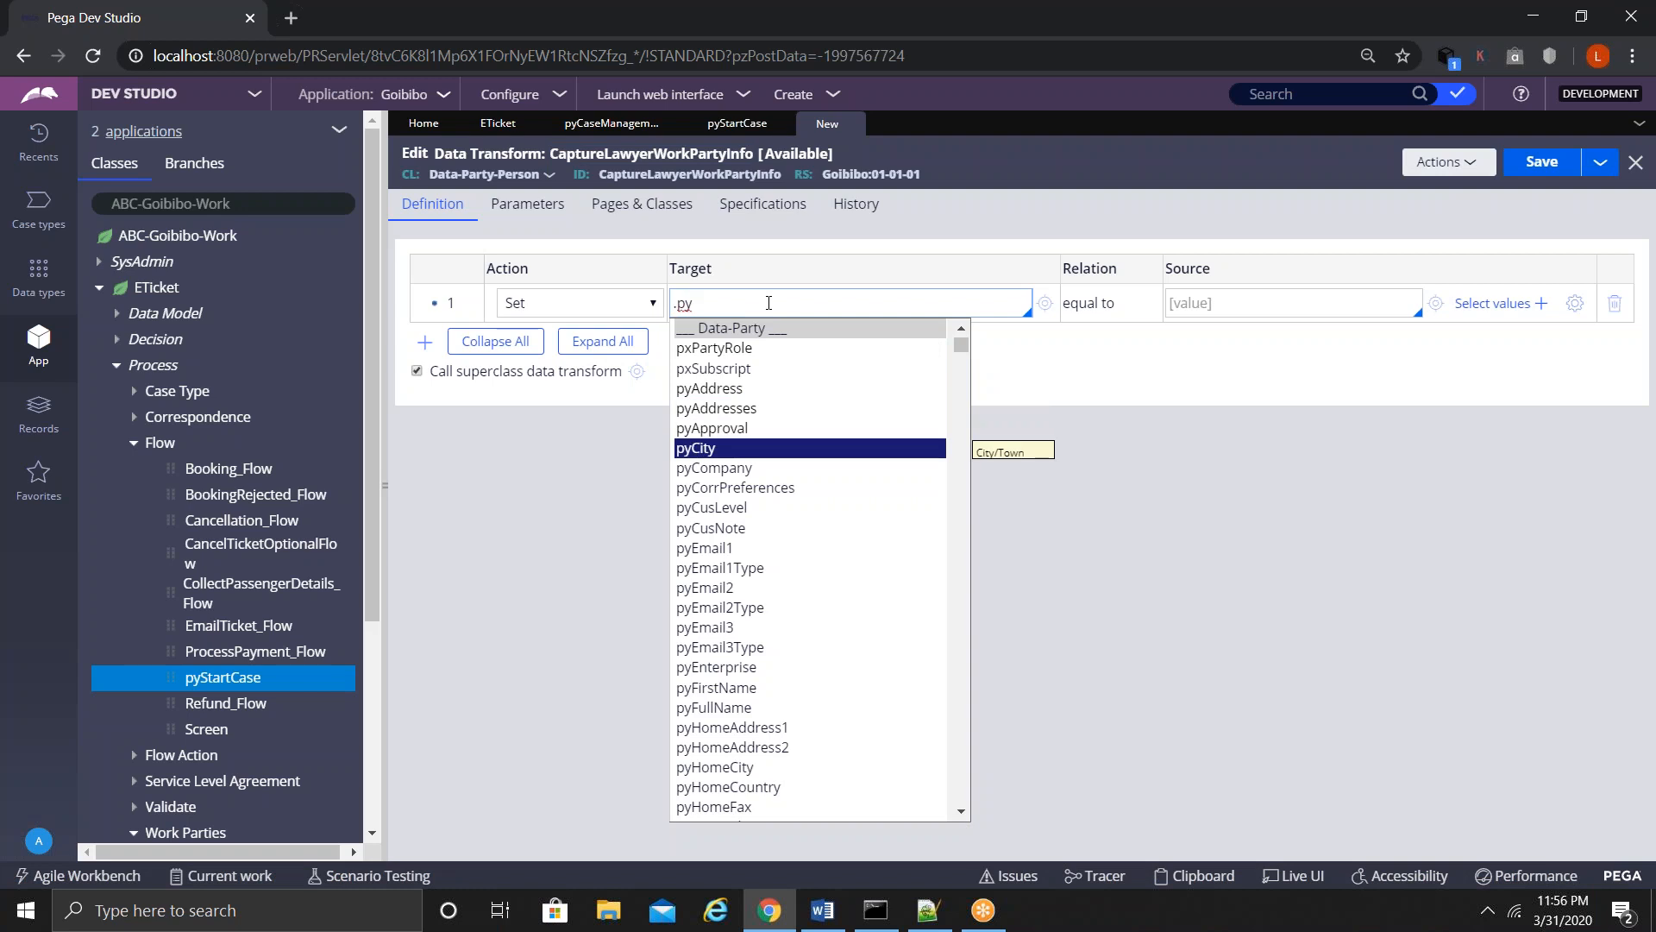
key(Down)
key(Down)
key(Down)
key(Down)
key(Down)
key(Down)
key(Down)
key(Down)
key(Down)
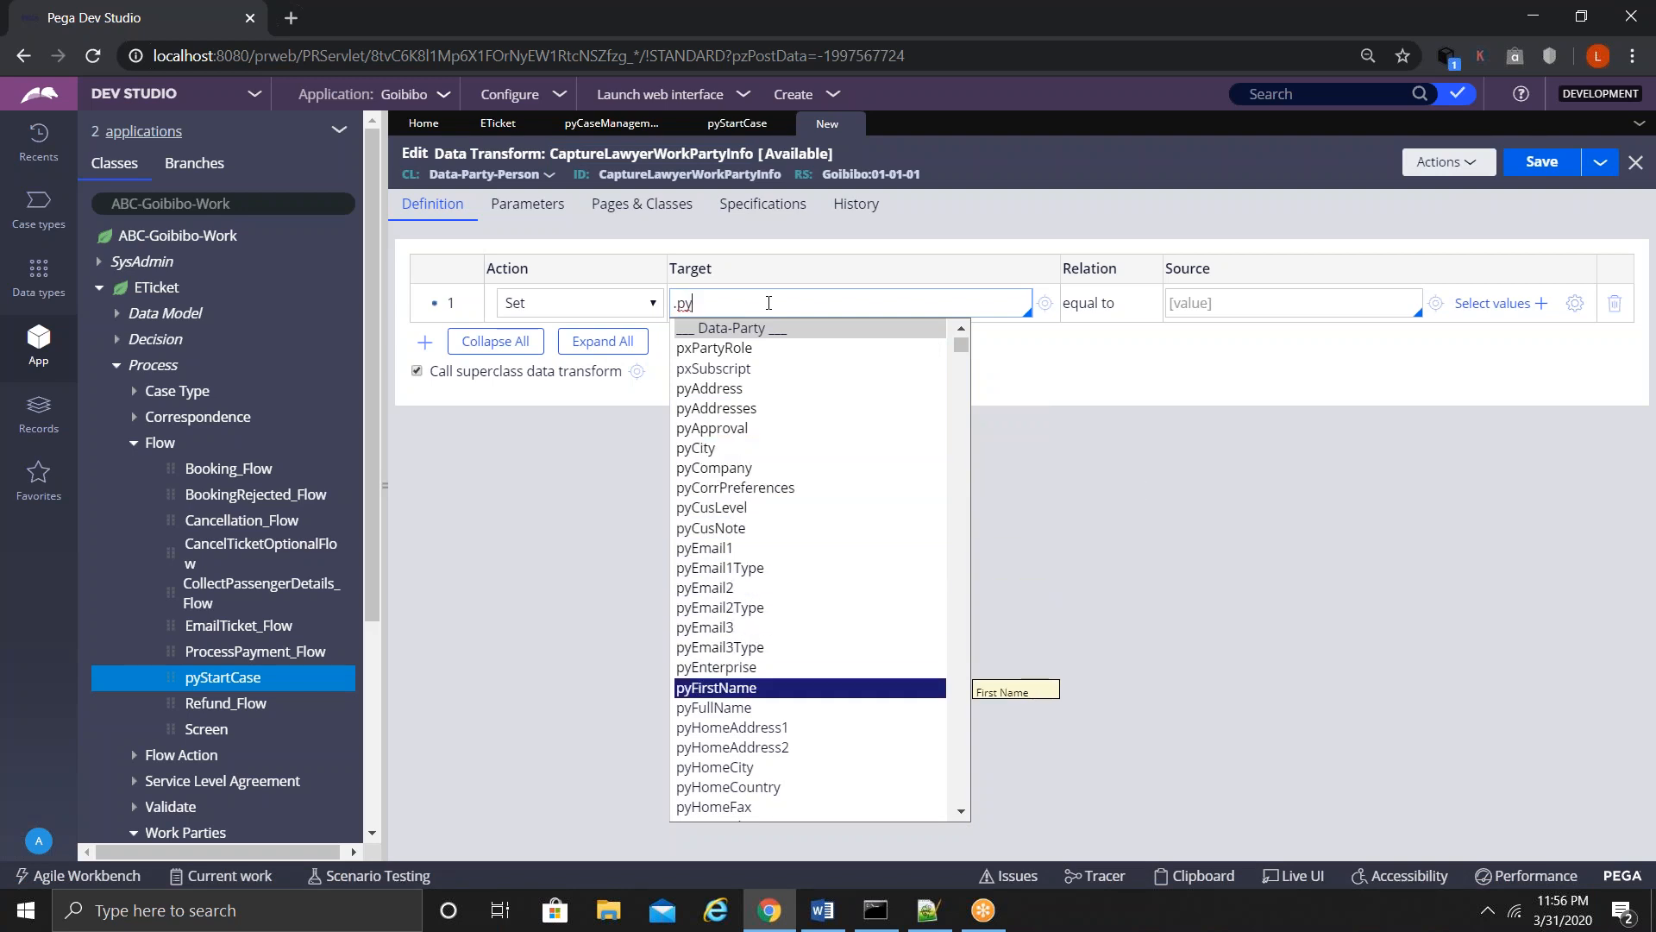
key(Down)
key(Down)
key(Down)
key(Down)
key(Down)
key(Down)
key(Down)
key(Down)
key(Down)
key(Down)
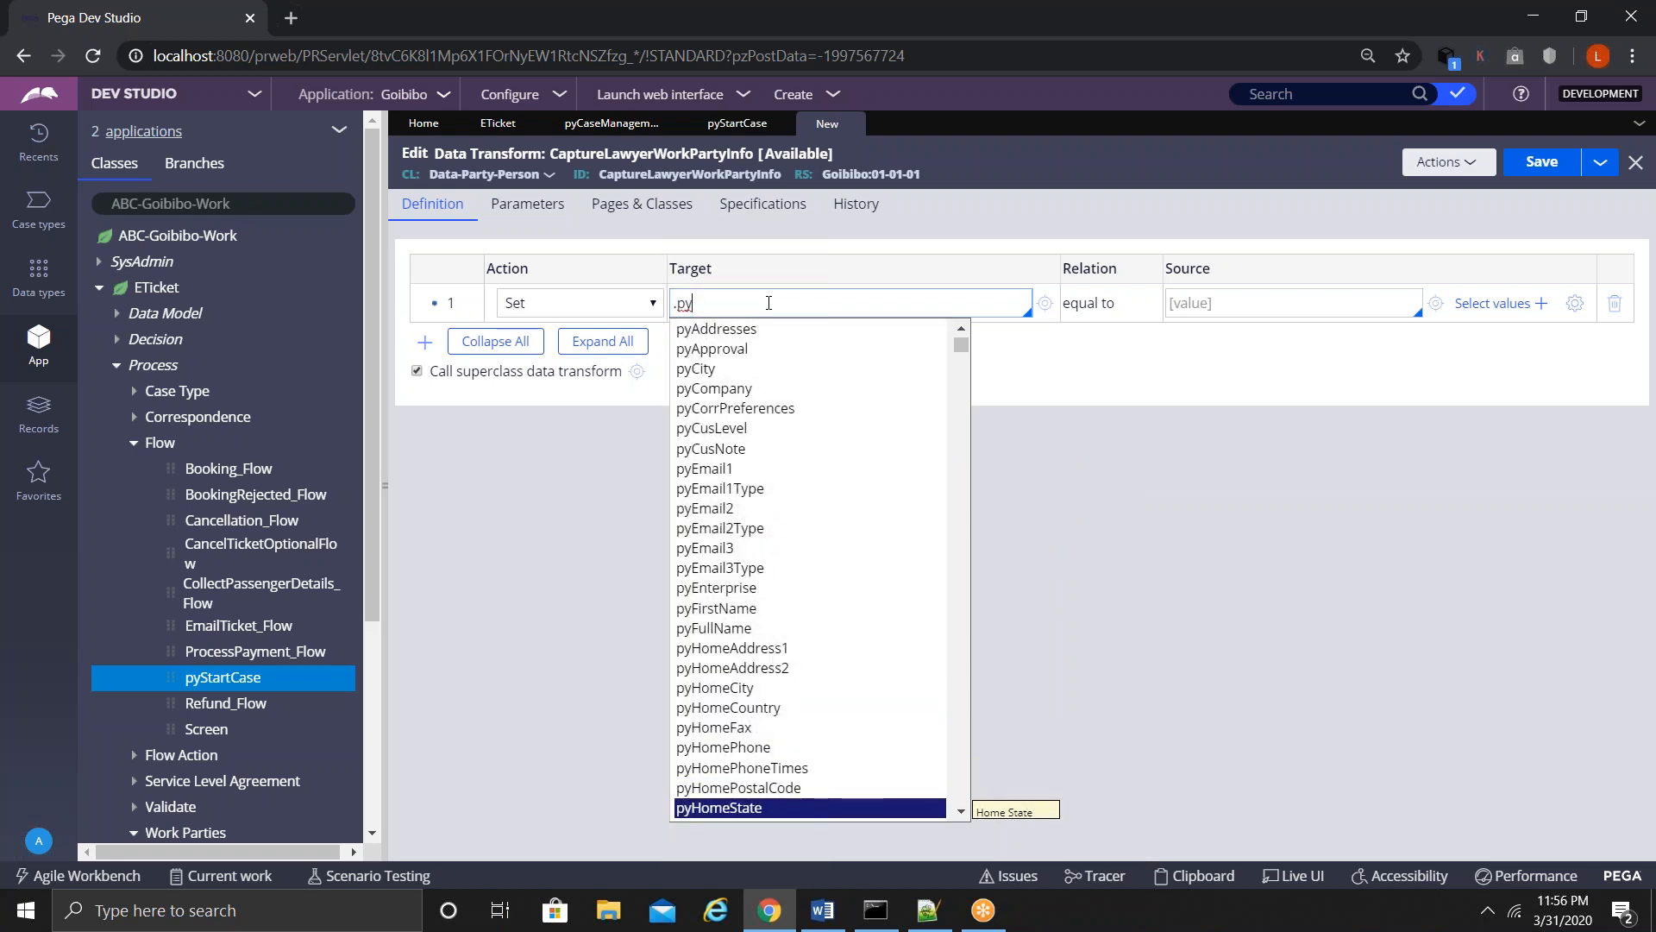
key(Up)
key(Up)
key(Up)
key(Up)
key(Up)
key(Up)
key(Up)
key(Up)
key(Up)
key(Up)
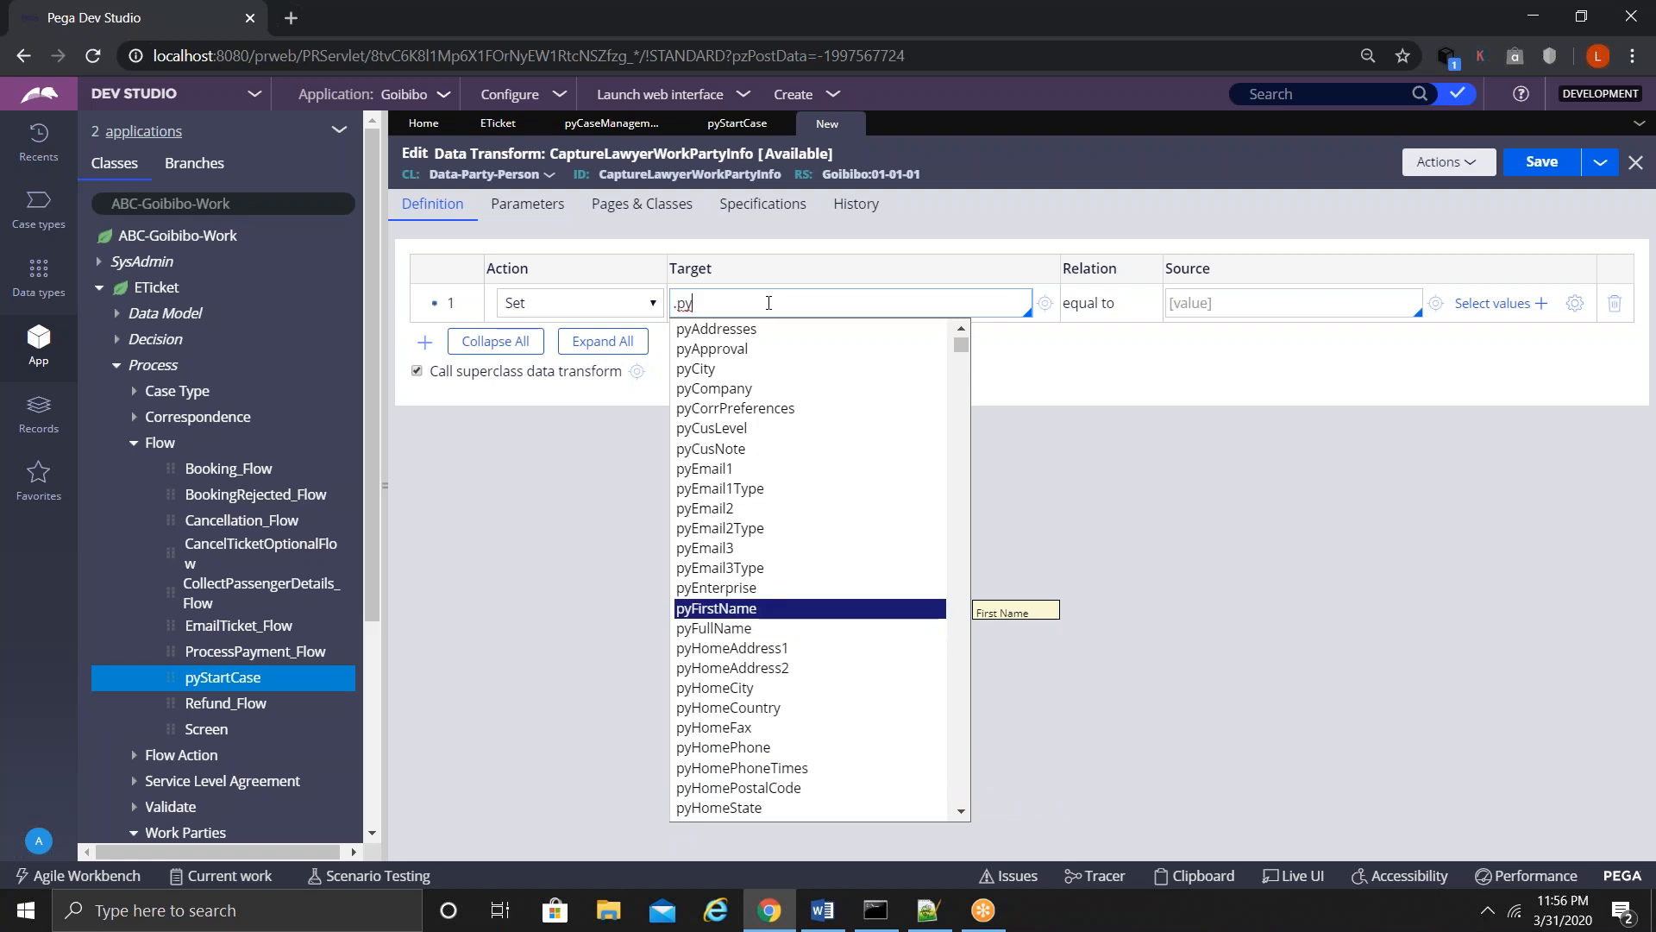
key(Down)
key(Return)
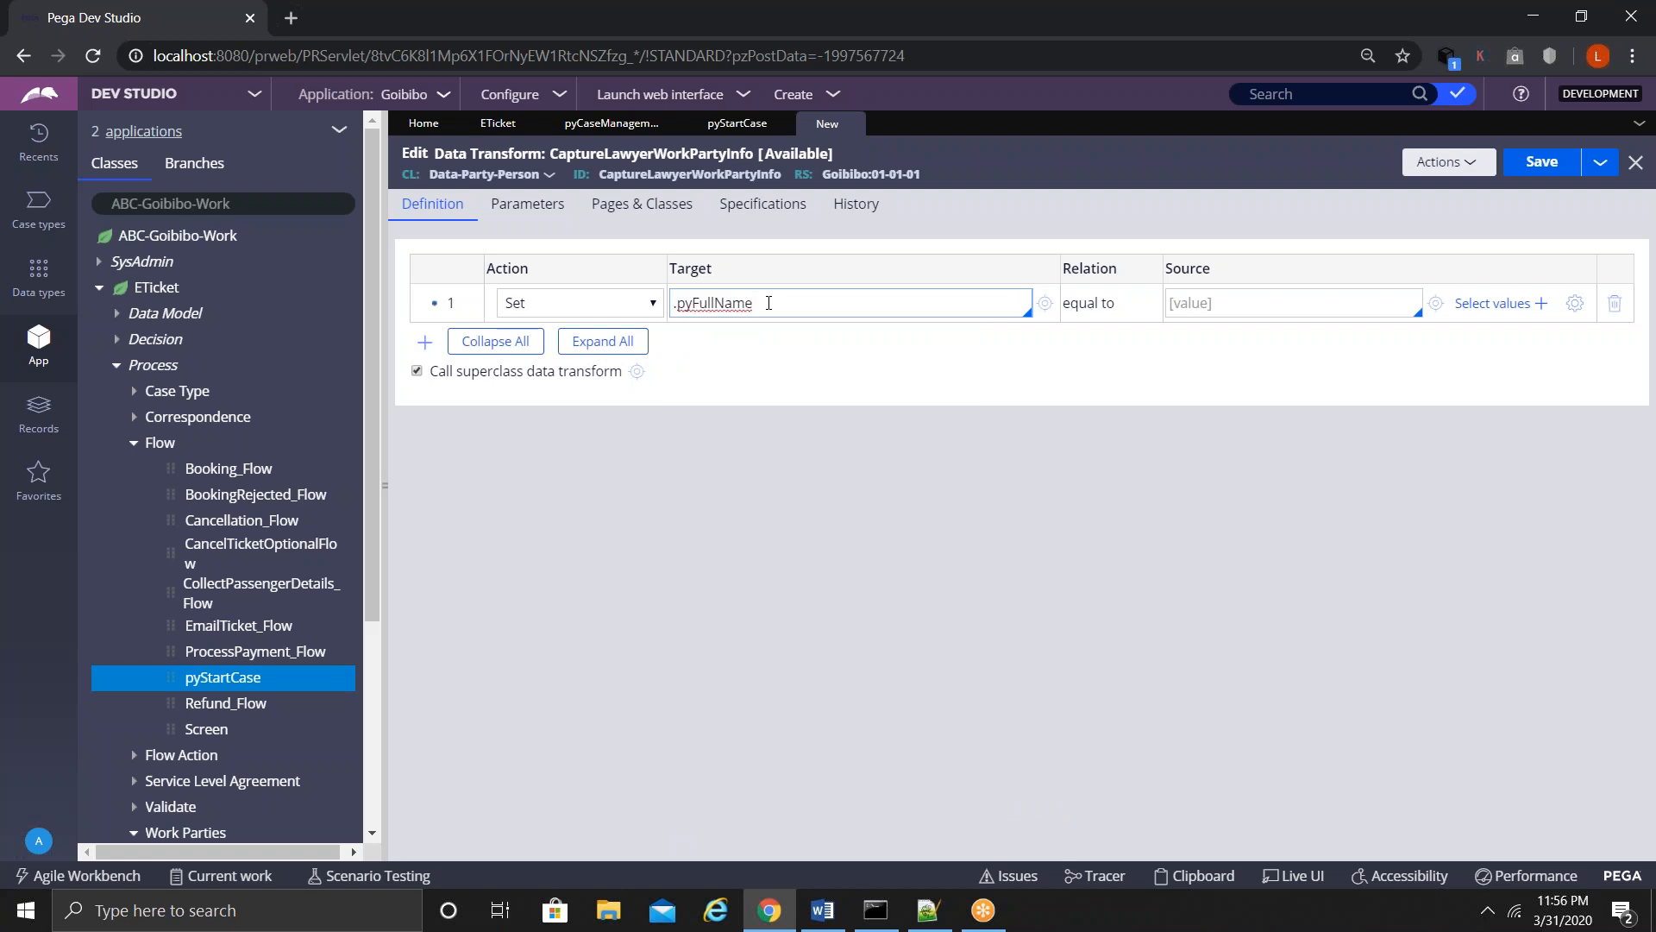
- Add two more Set rows targeting .pyEmail1 and .pyPhoneNumber
click(426, 344)
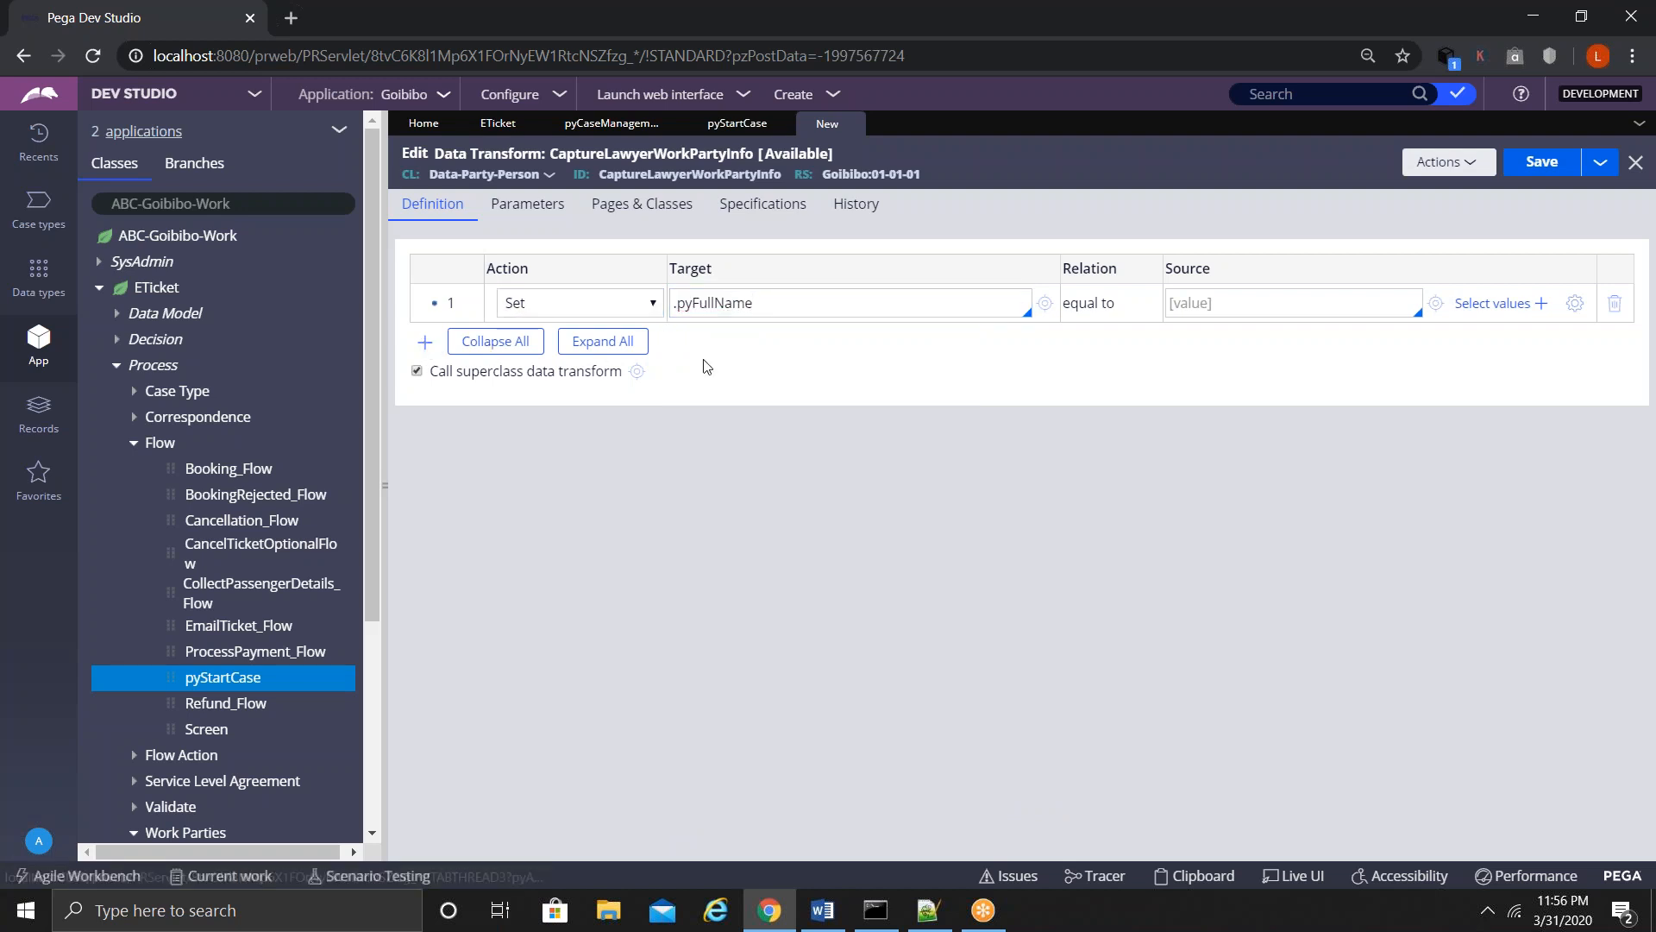
click(725, 341)
text(.py)
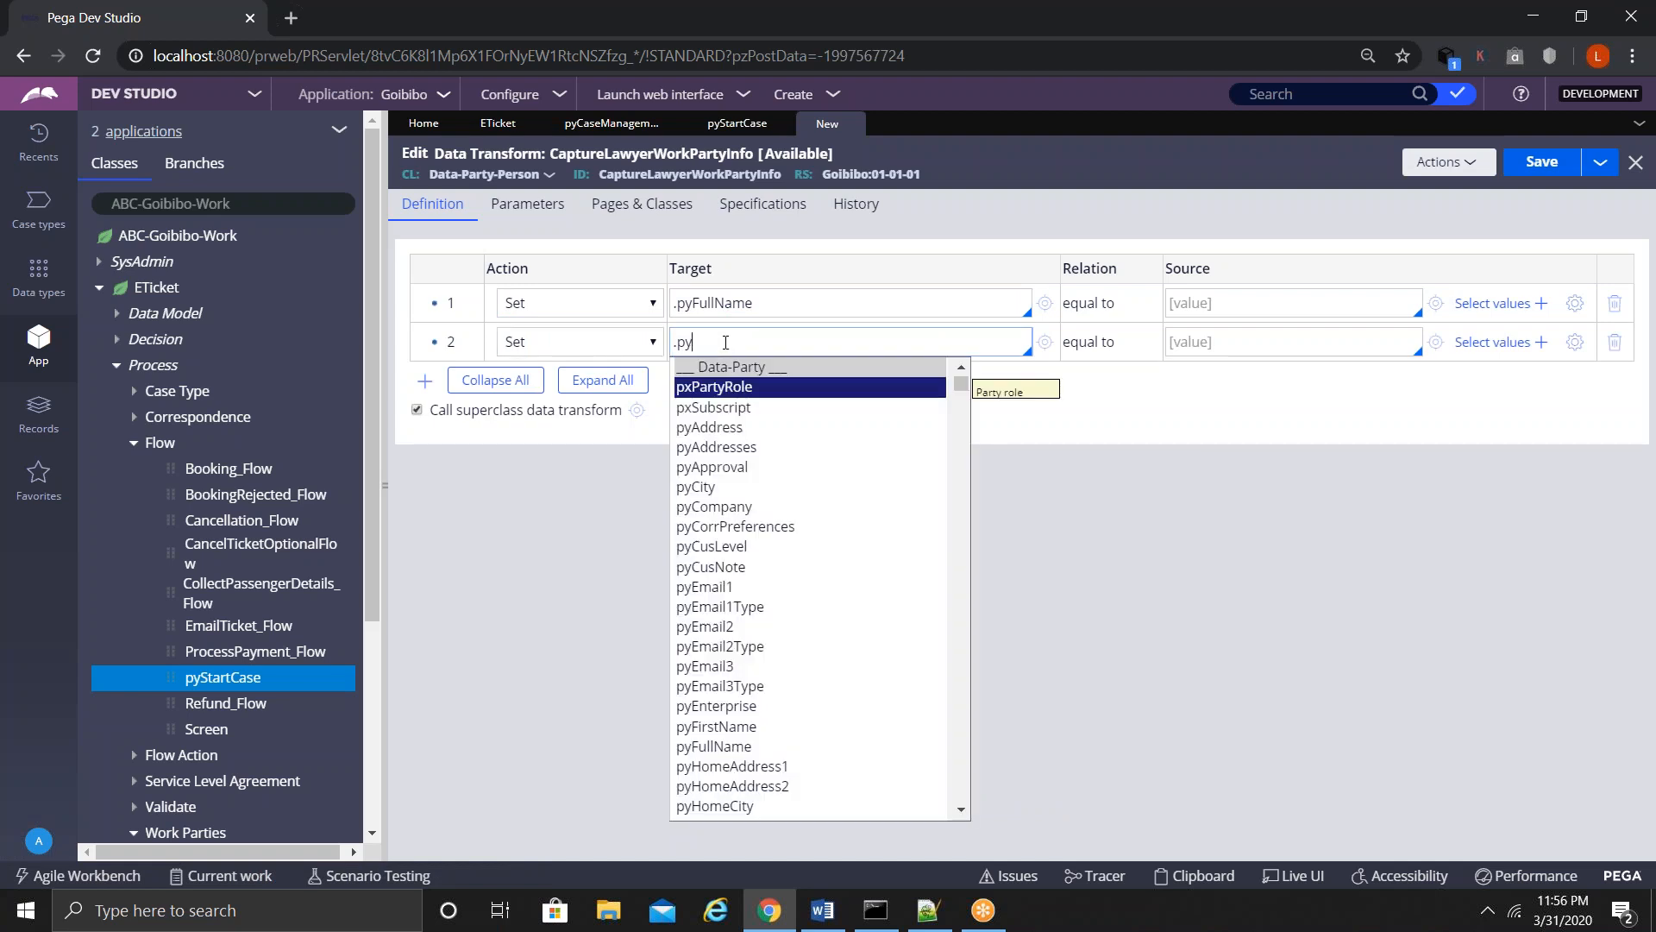
text(e)
key(Return)
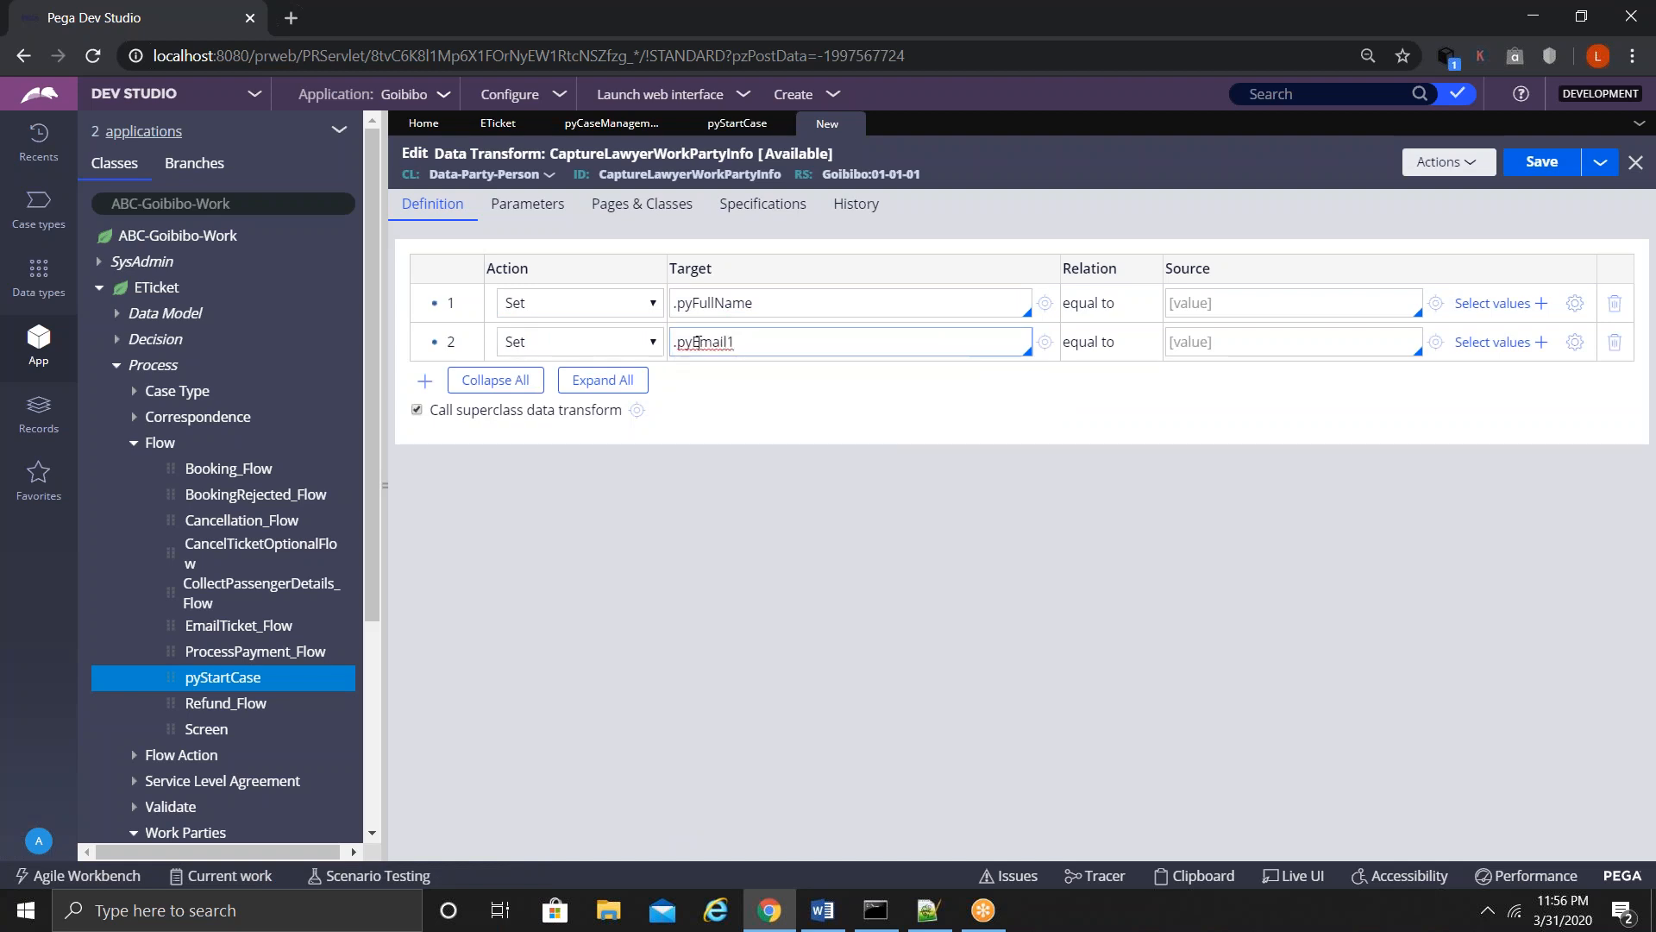
click(424, 380)
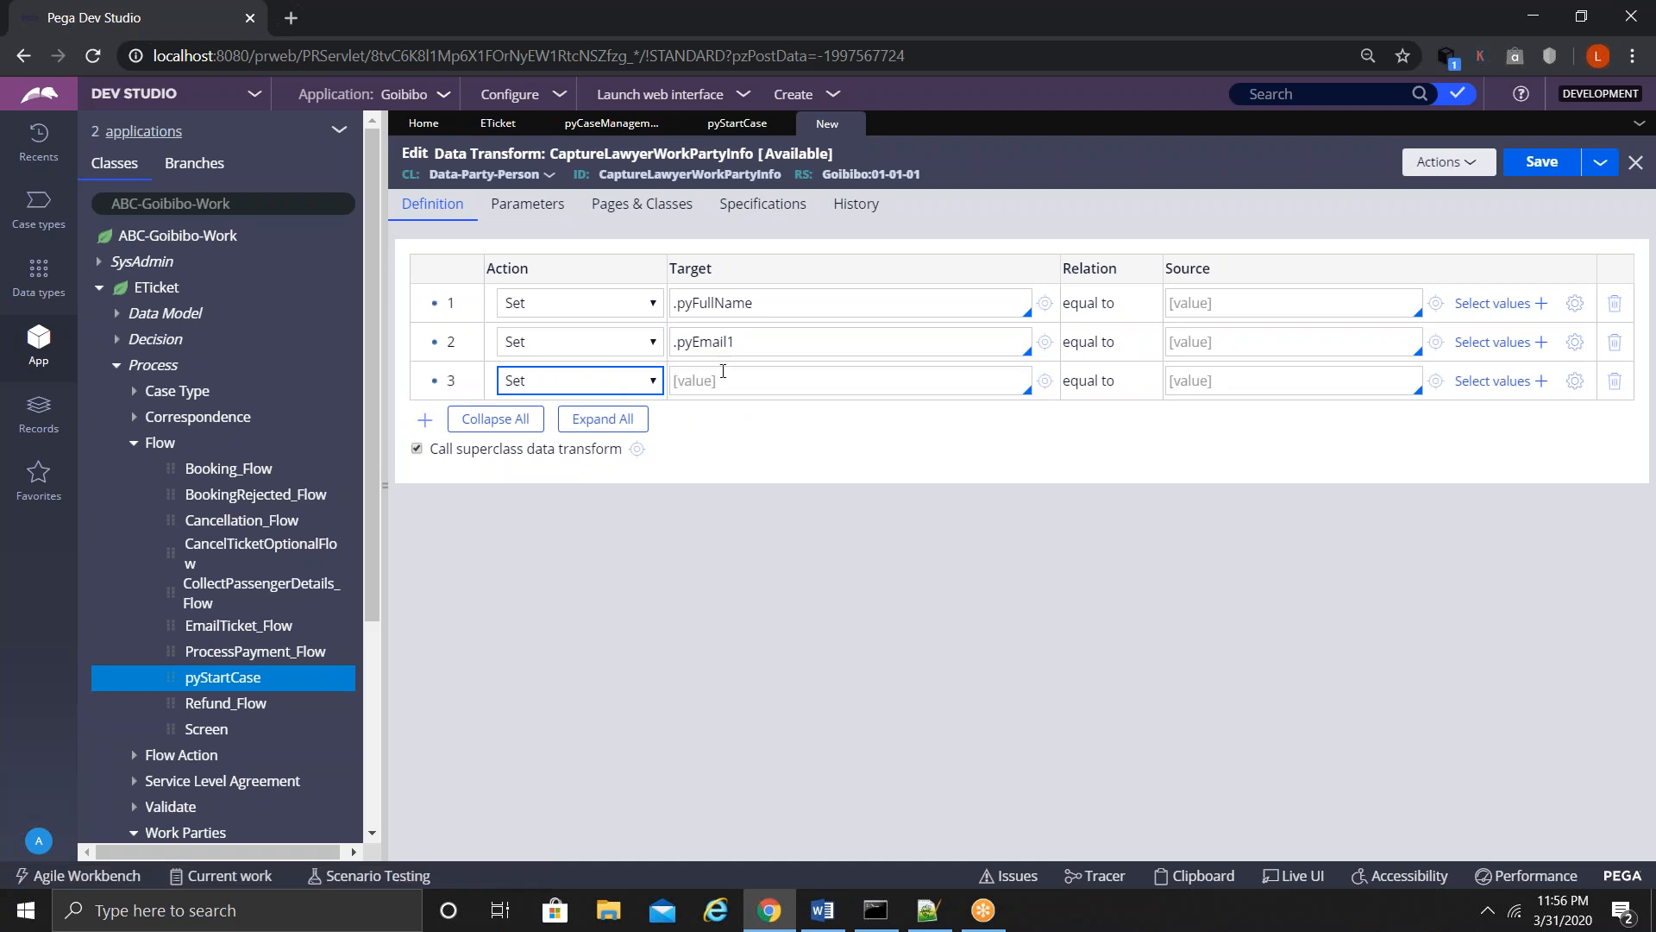
click(722, 378)
text(.pyph)
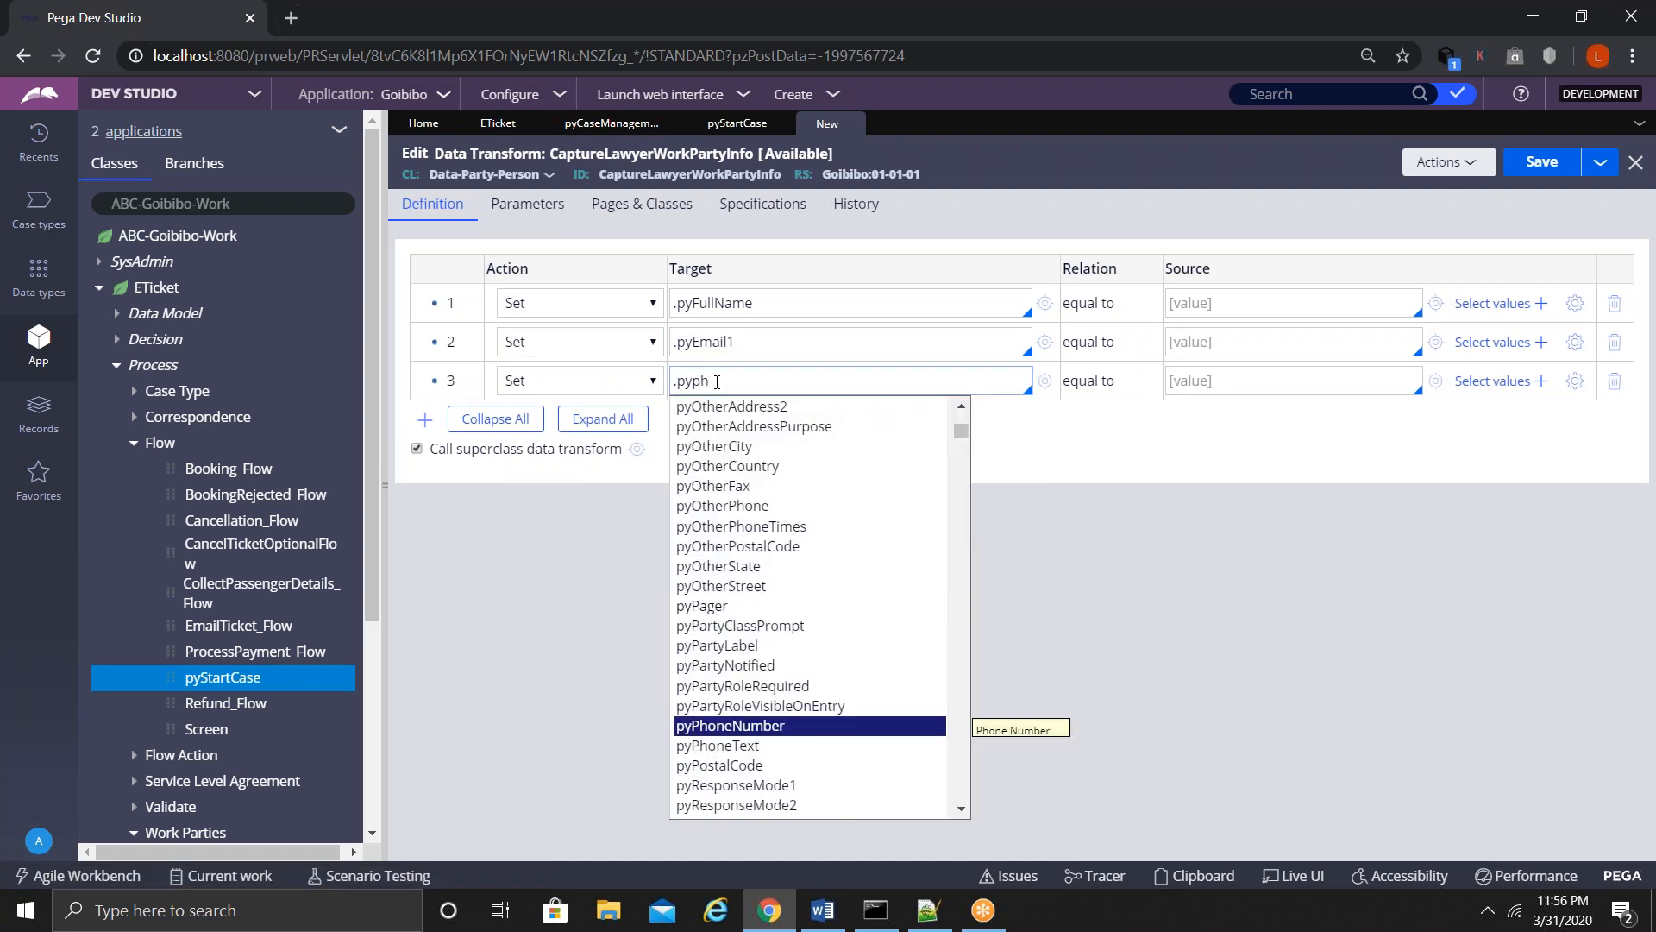
key(Return)
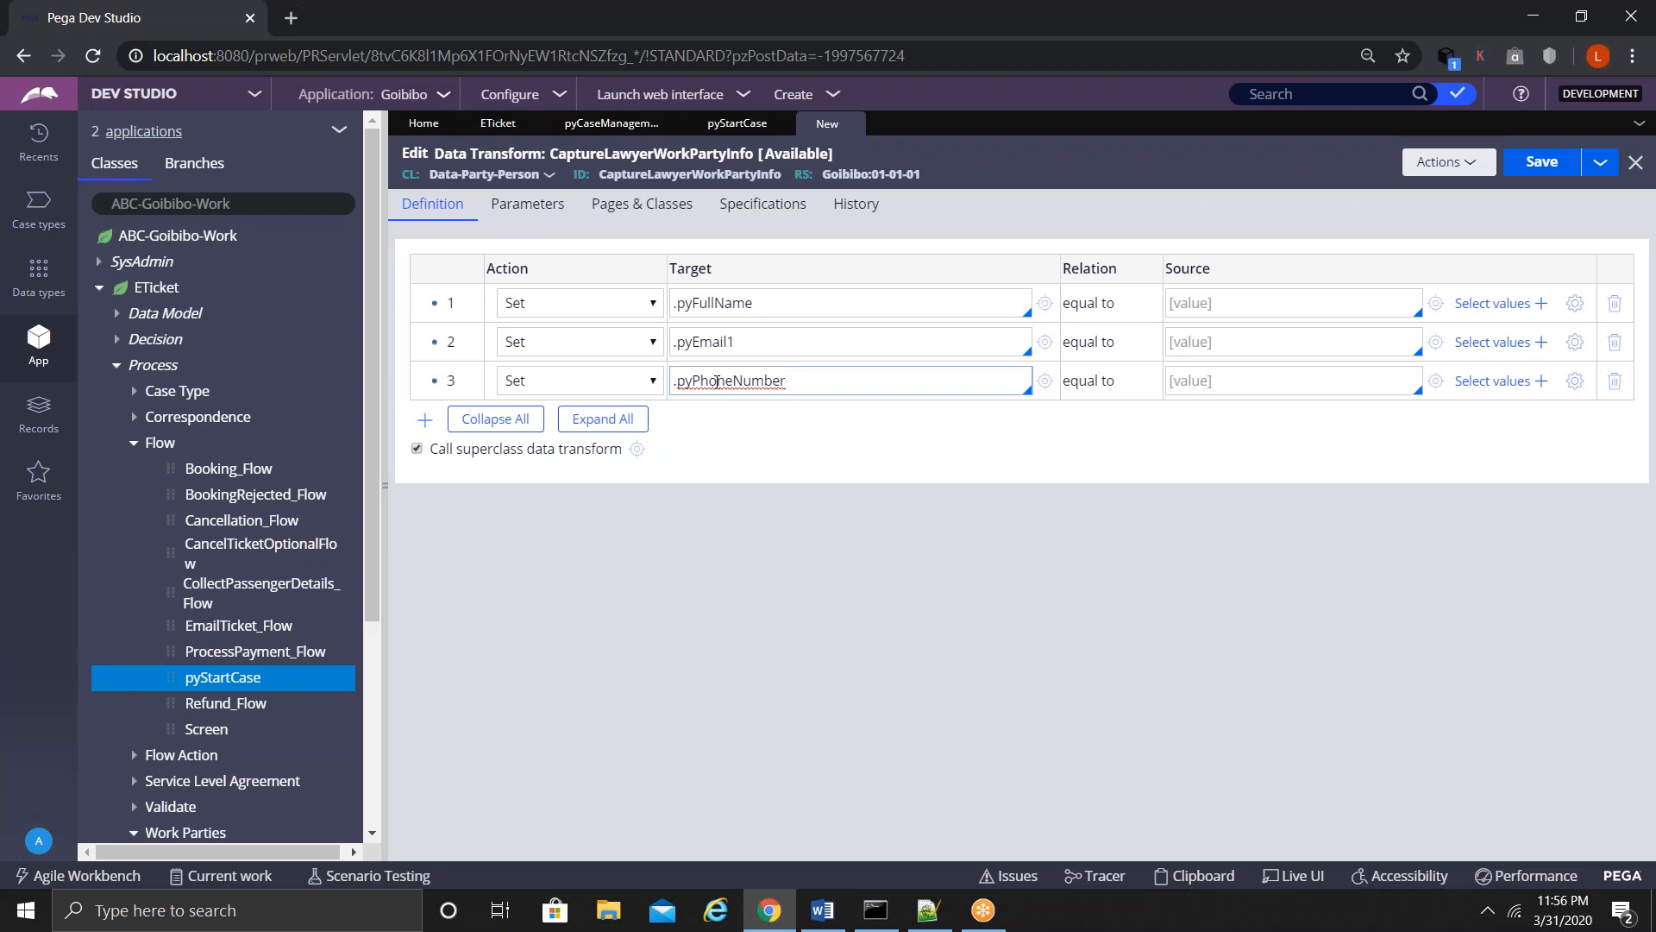
click(1216, 302)
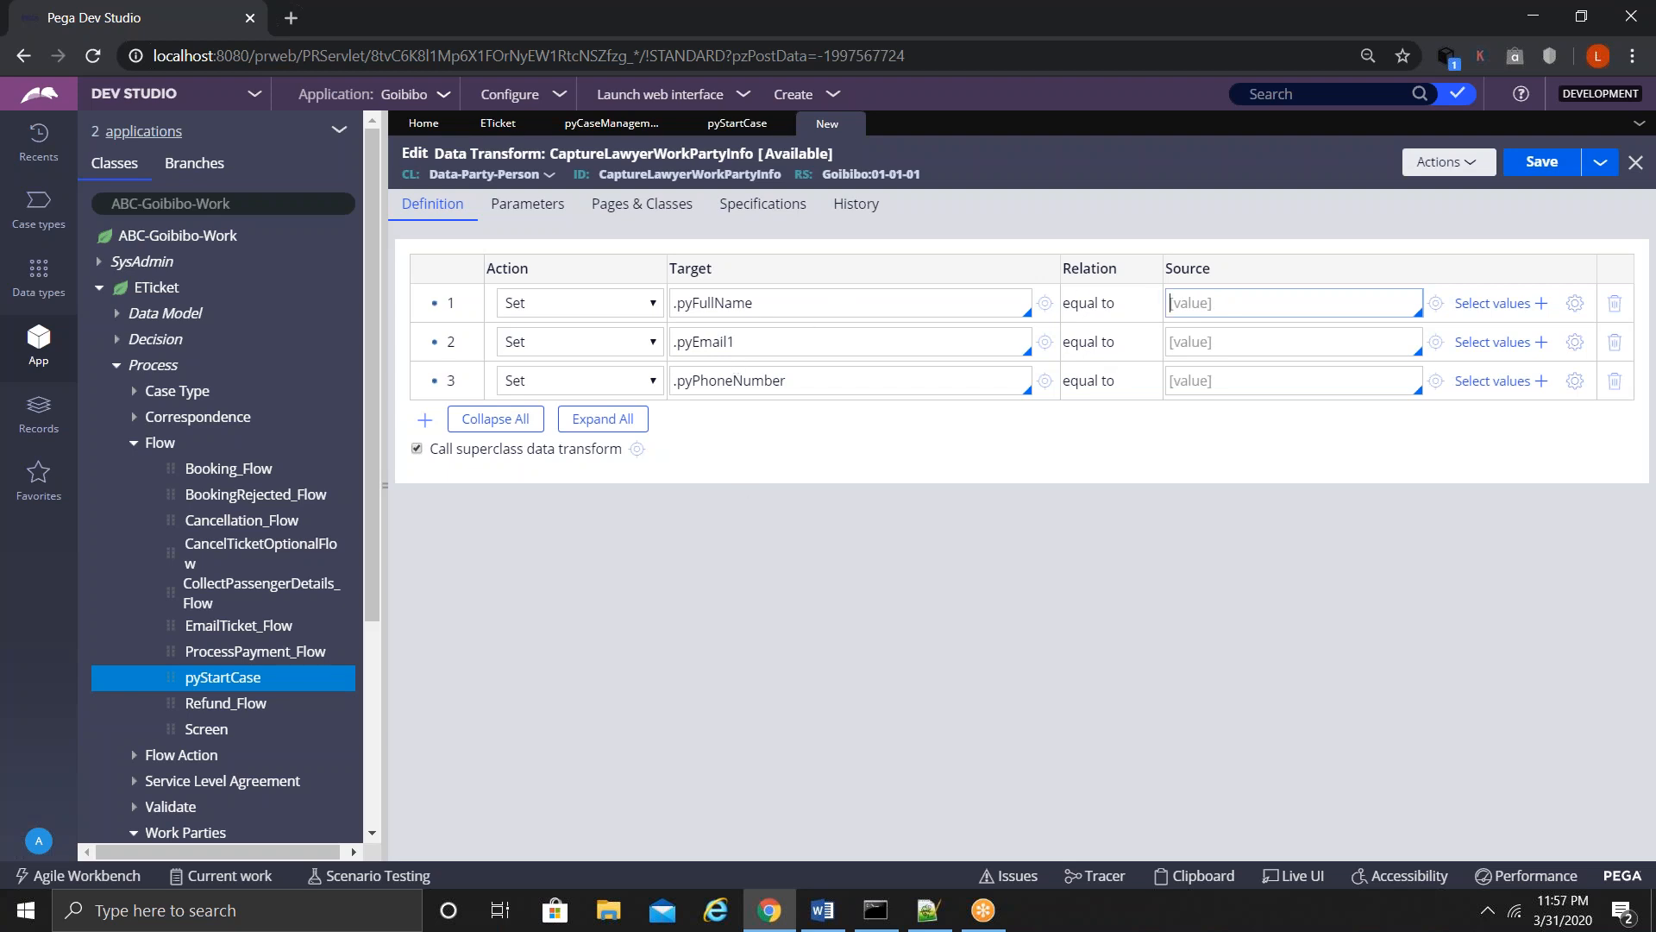
- On Pages & Classes, add page pyWorkPage with class ABC-Goibibo-Work-ETicket
click(641, 204)
click(455, 296)
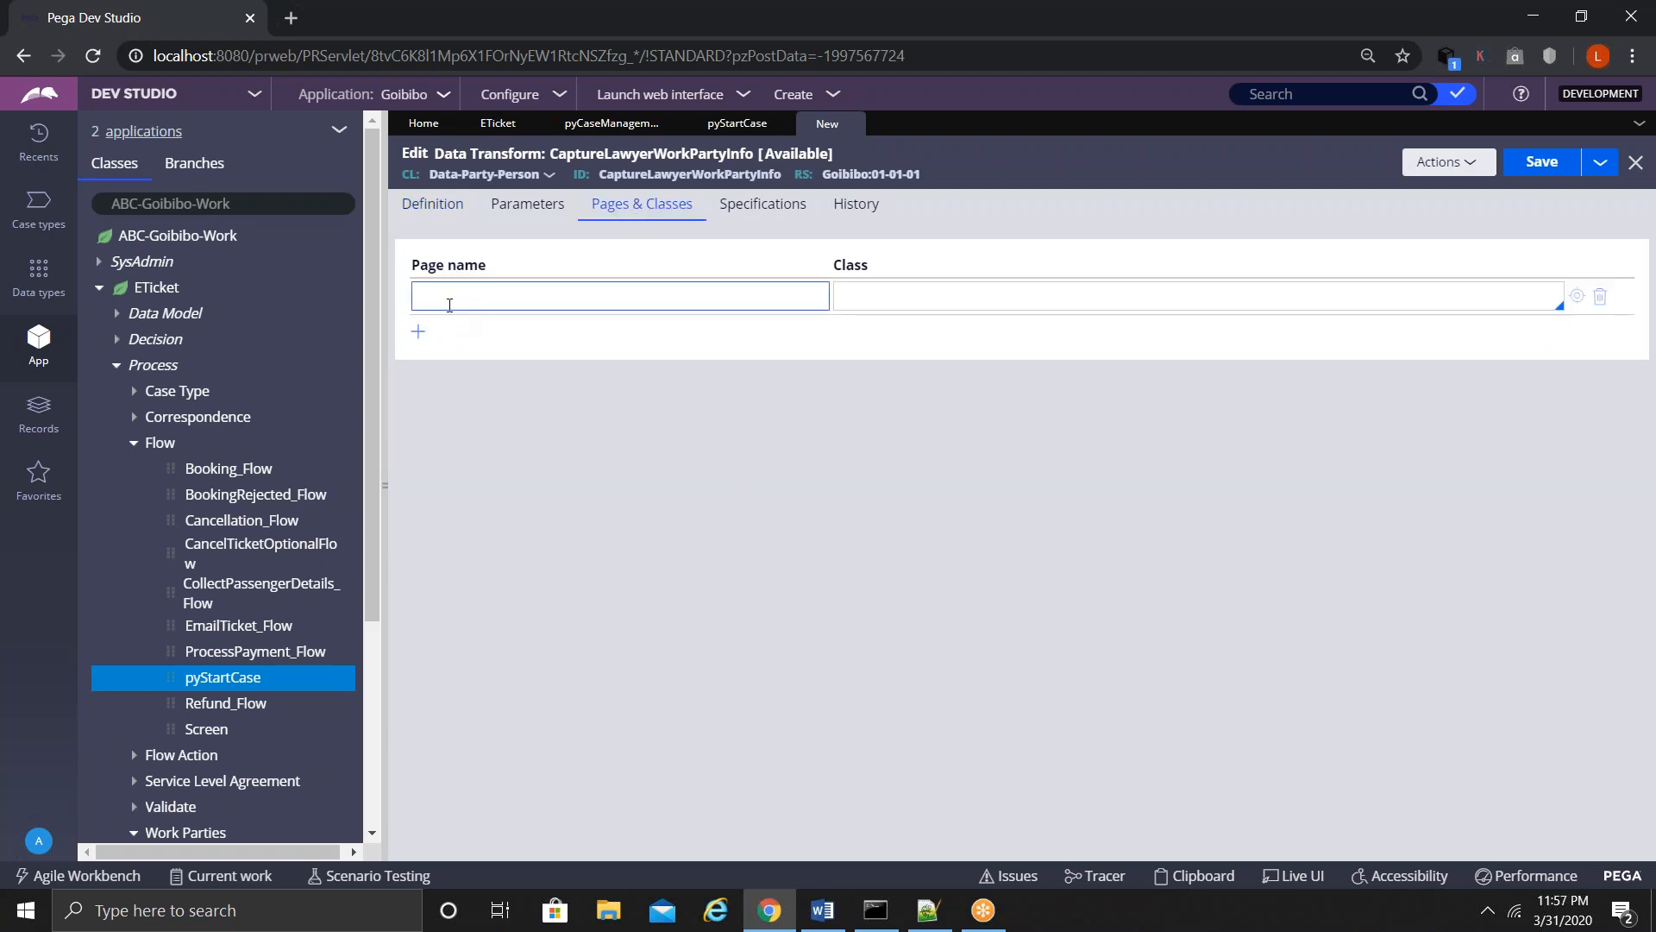
text(pyWorkPage)
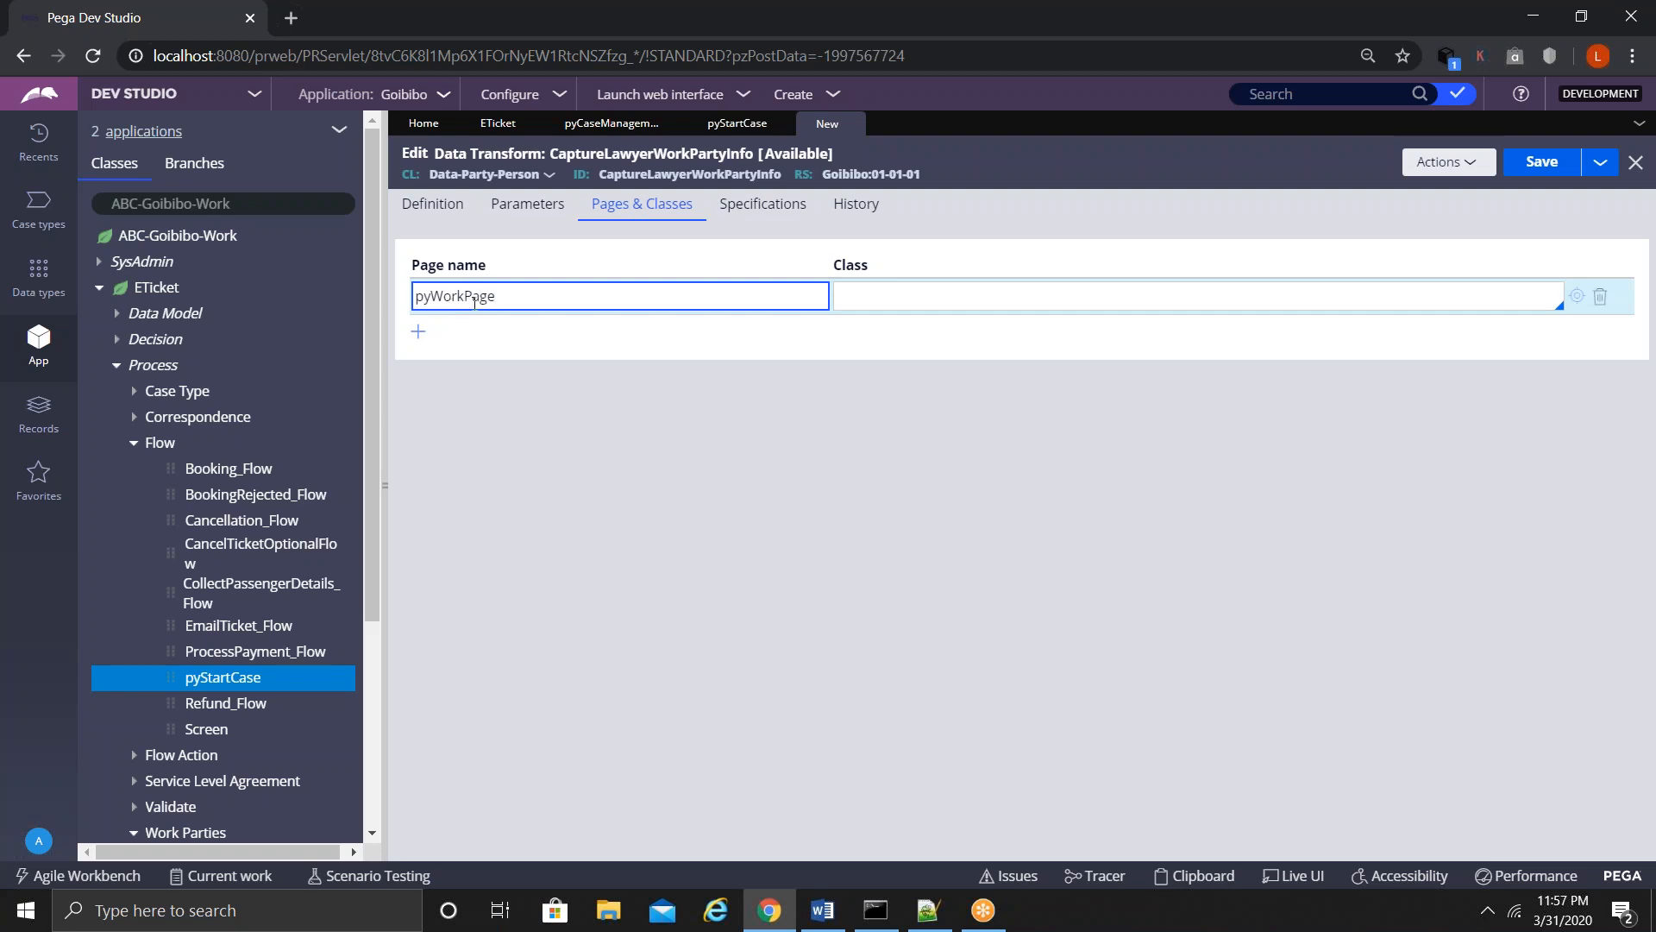
click(929, 298)
text(cl)
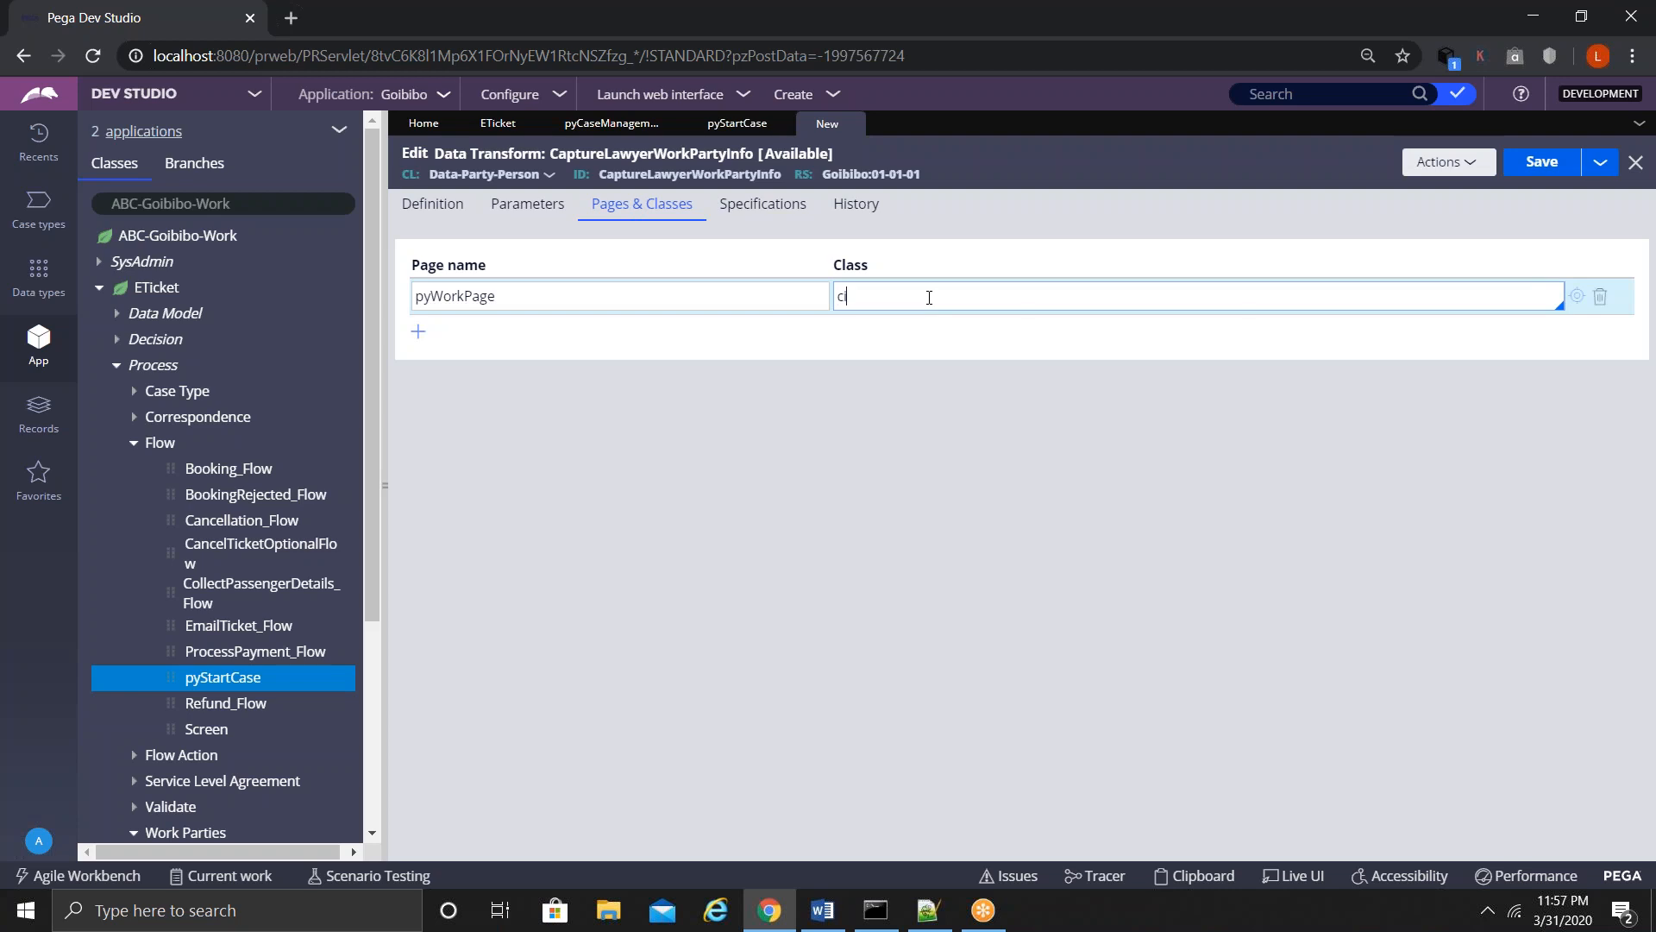
key(BackSpace)
key(BackSpace)
text(an)
key(BackSpace)
text(bc-)
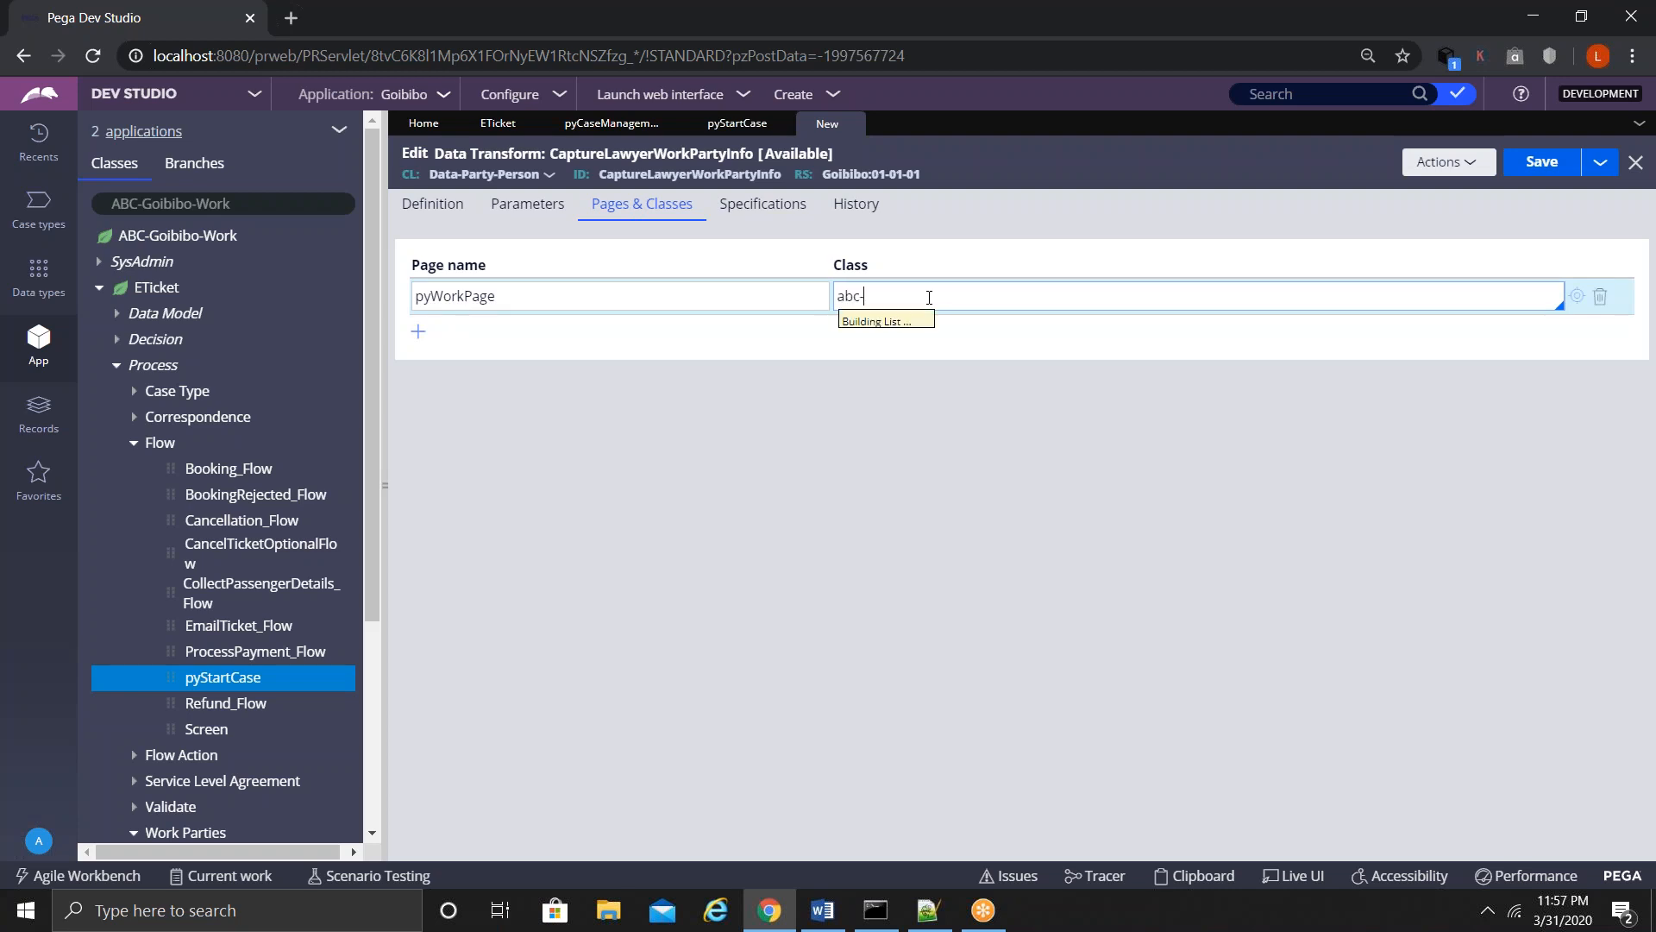
key(Down)
key(Down)
key(Down)
key(Down)
key(Down)
key(Down)
key(Down)
key(Down)
key(Down)
key(Down)
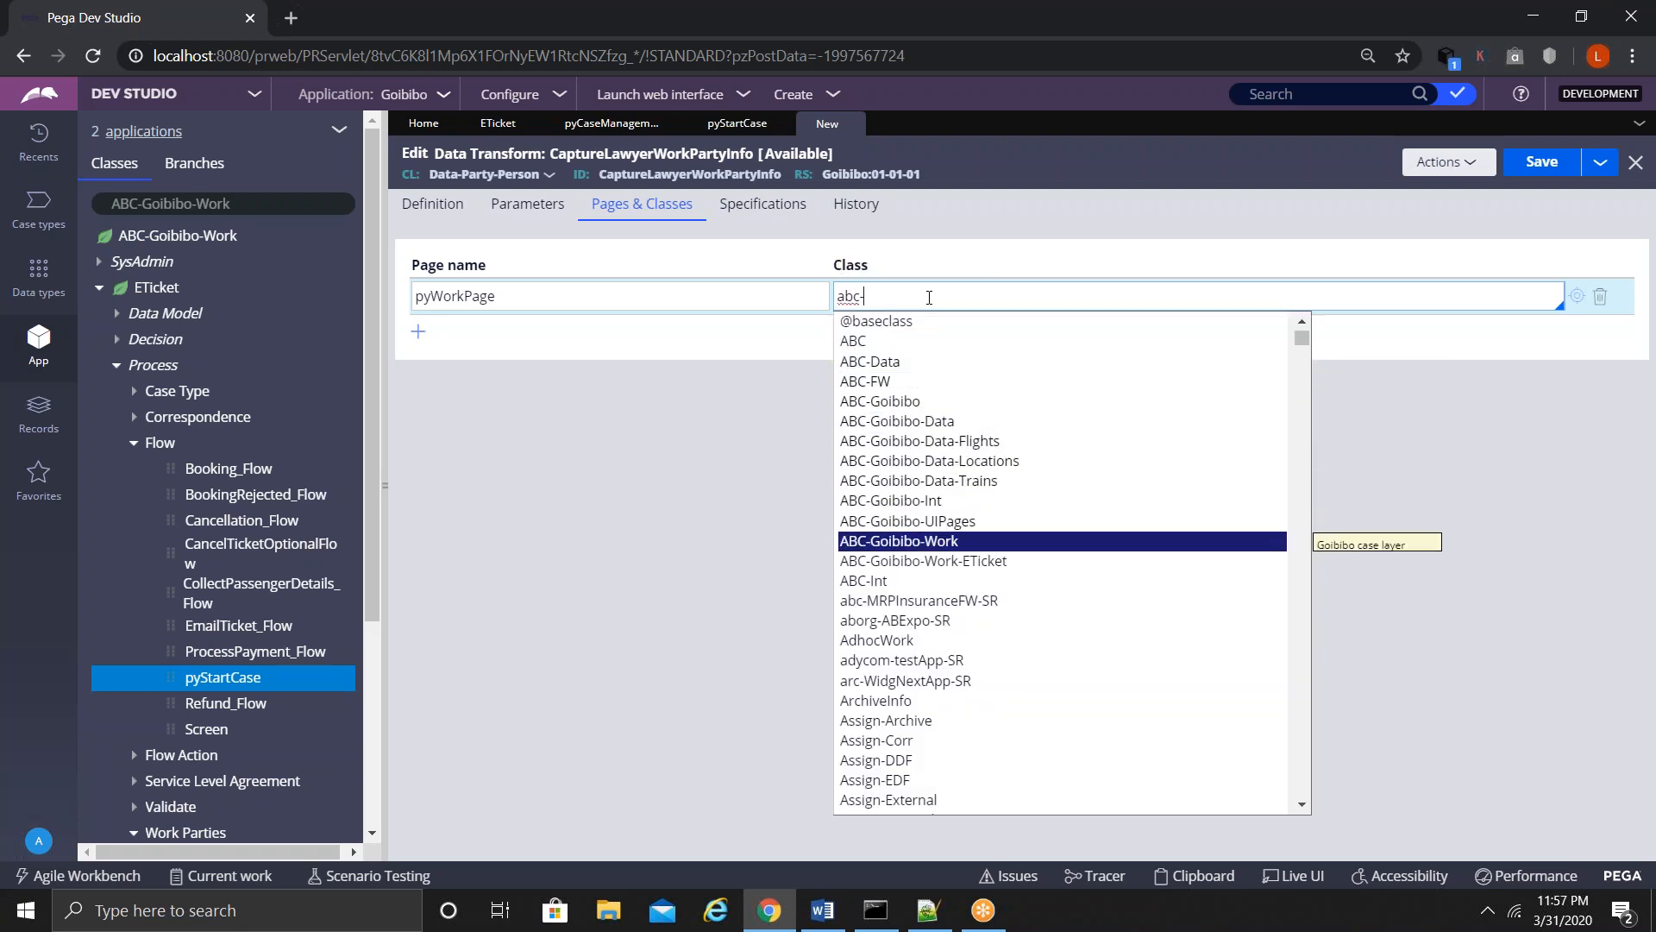
key(Return)
click(411, 207)
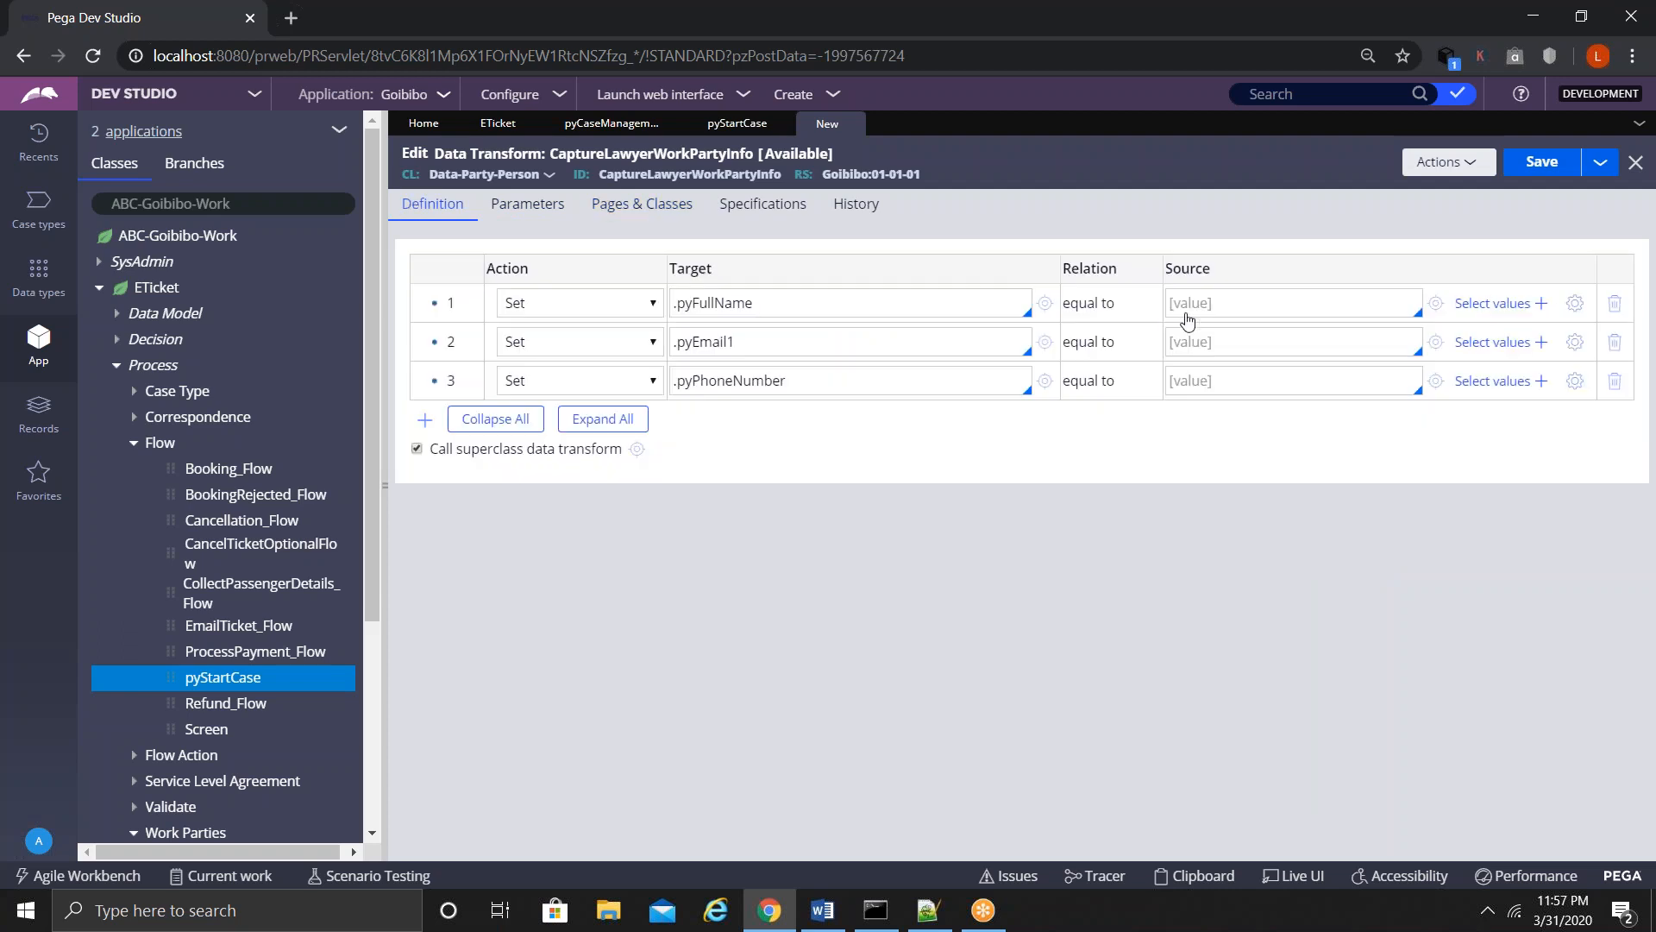
- Source row 1 from pyWorkPage.LawyerFullName, creating LawyerFullName as a new Text property
click(1226, 304)
key(Down)
key(Return)
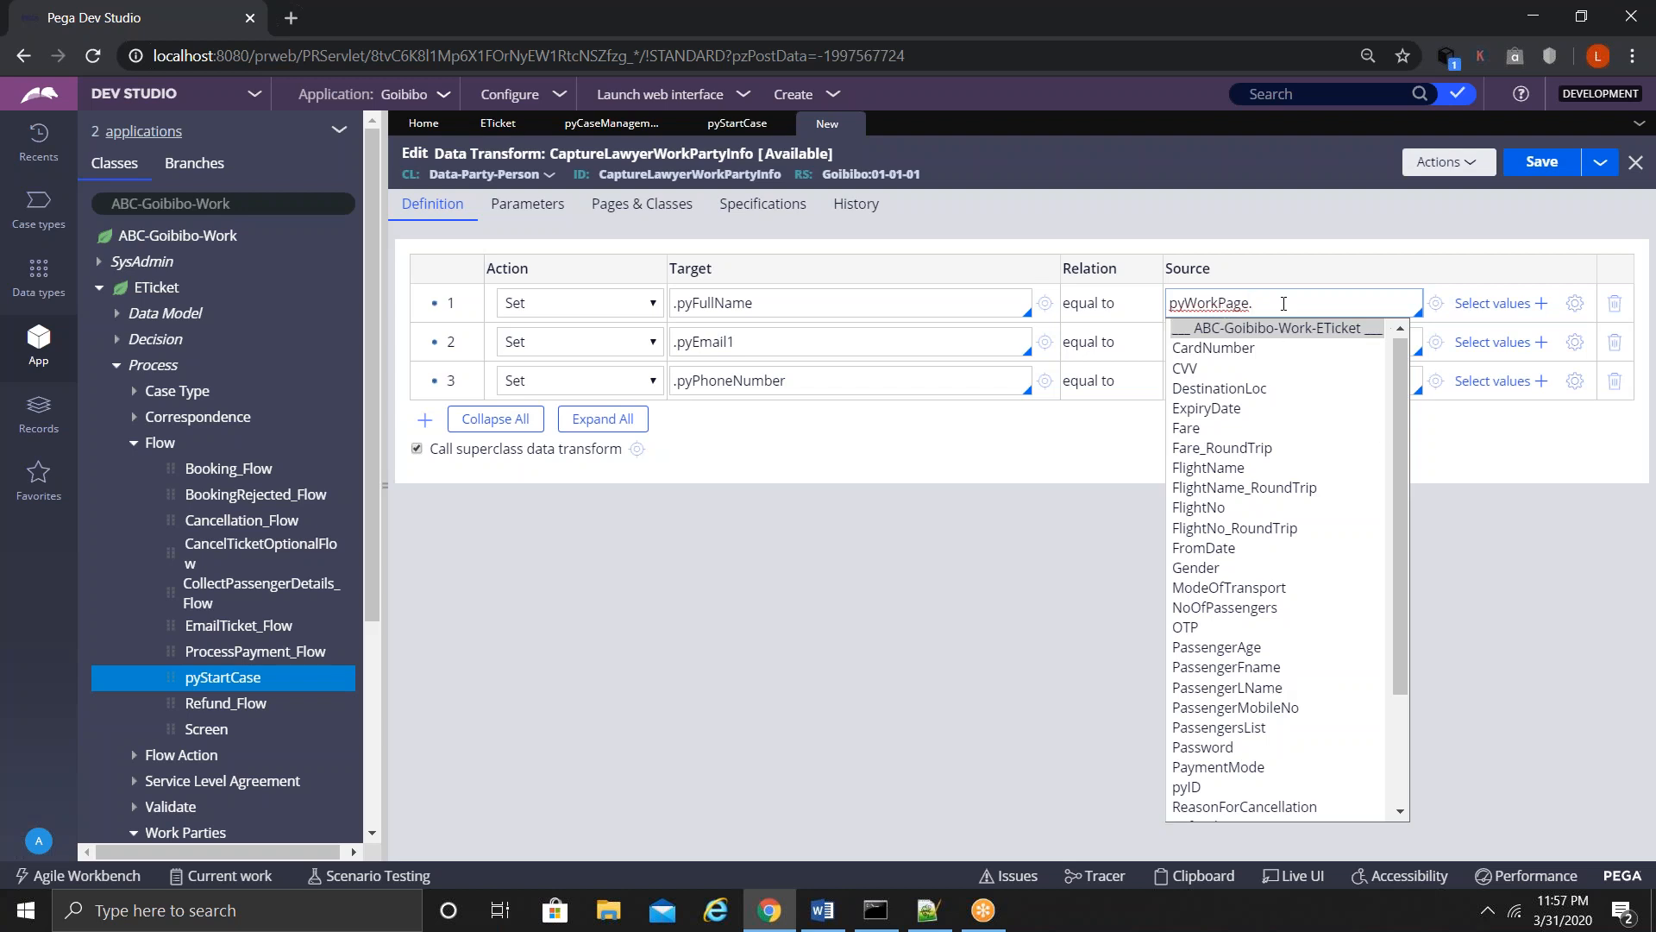
text(LawyerFullName)
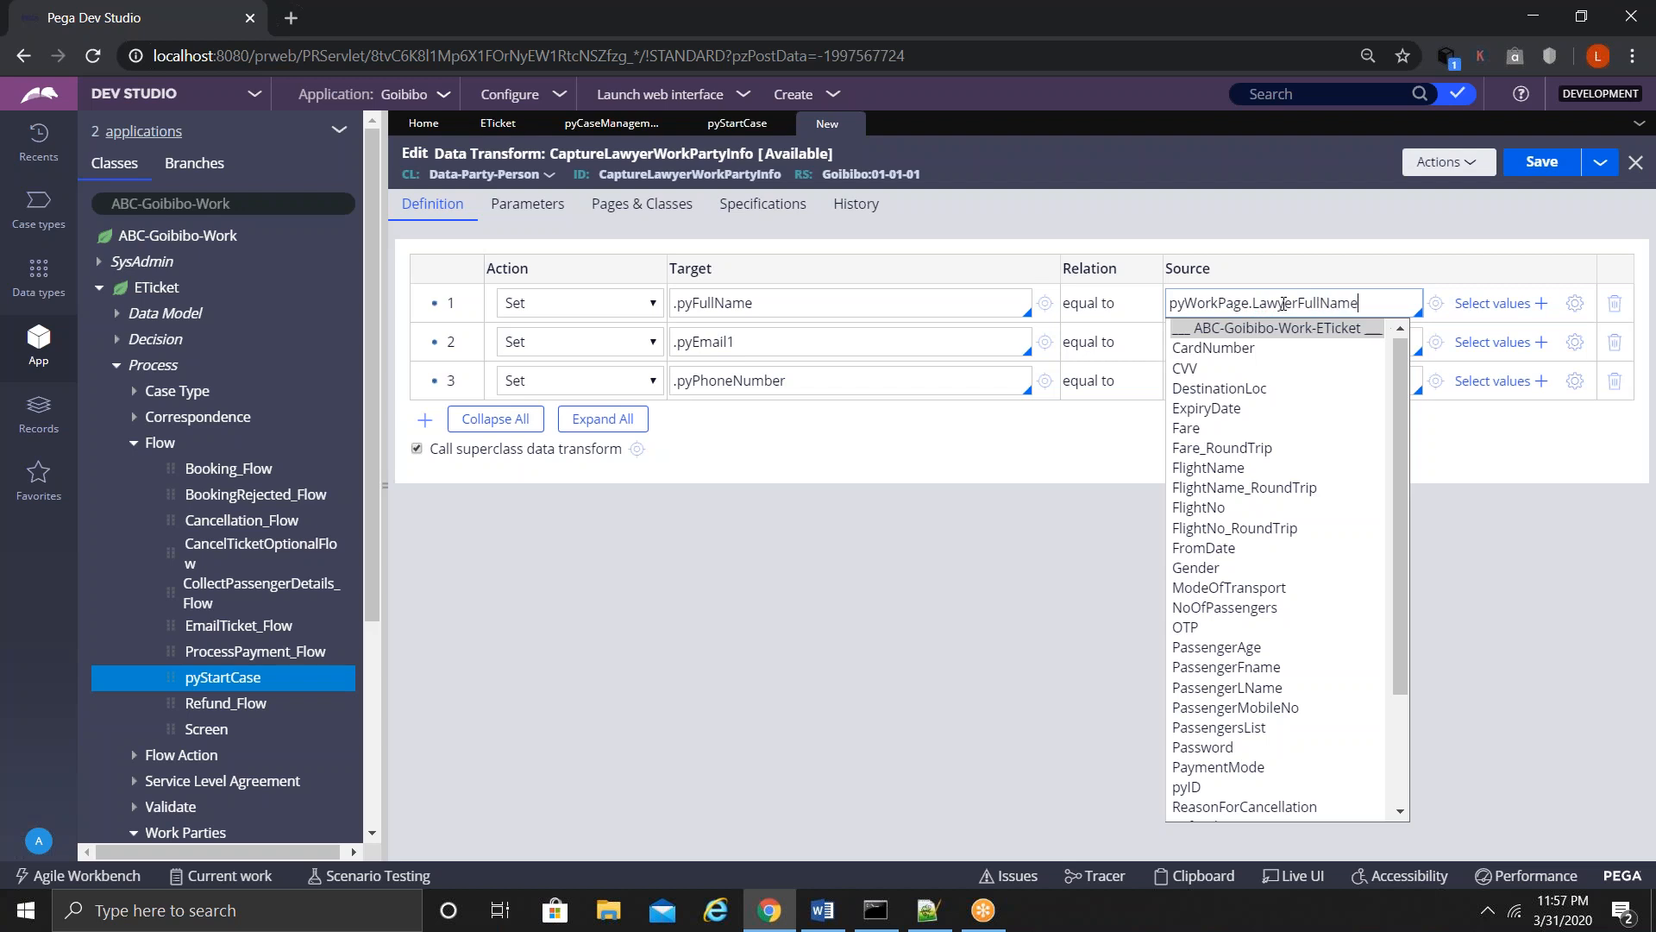
click(1436, 306)
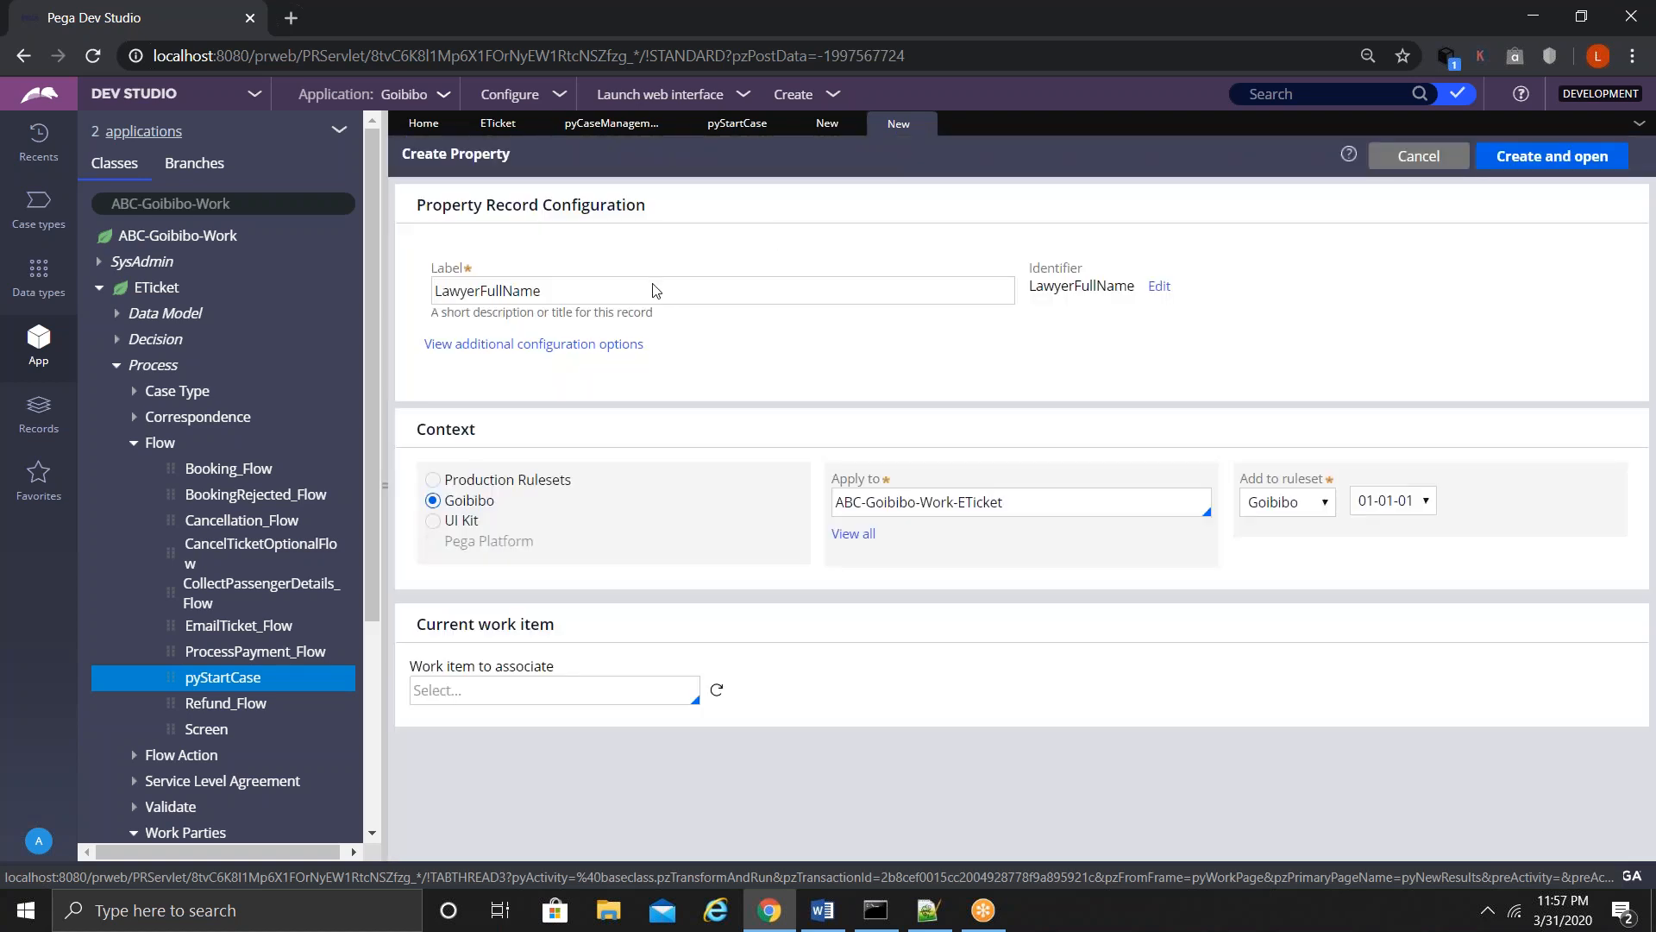
click(498, 345)
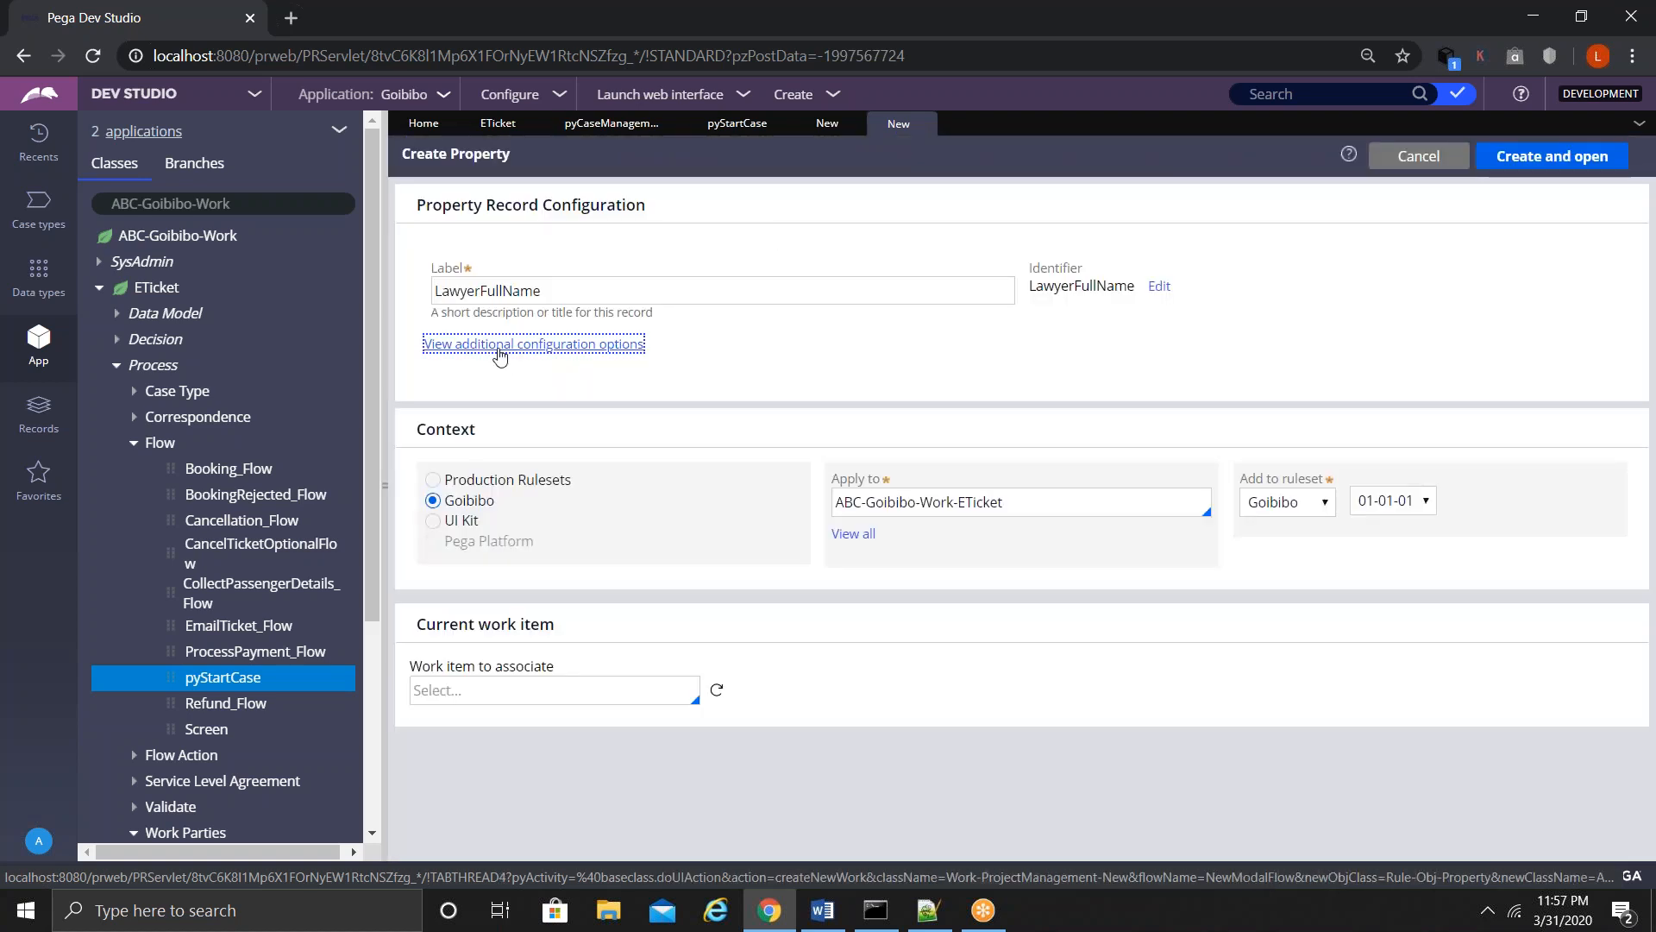
click(1525, 156)
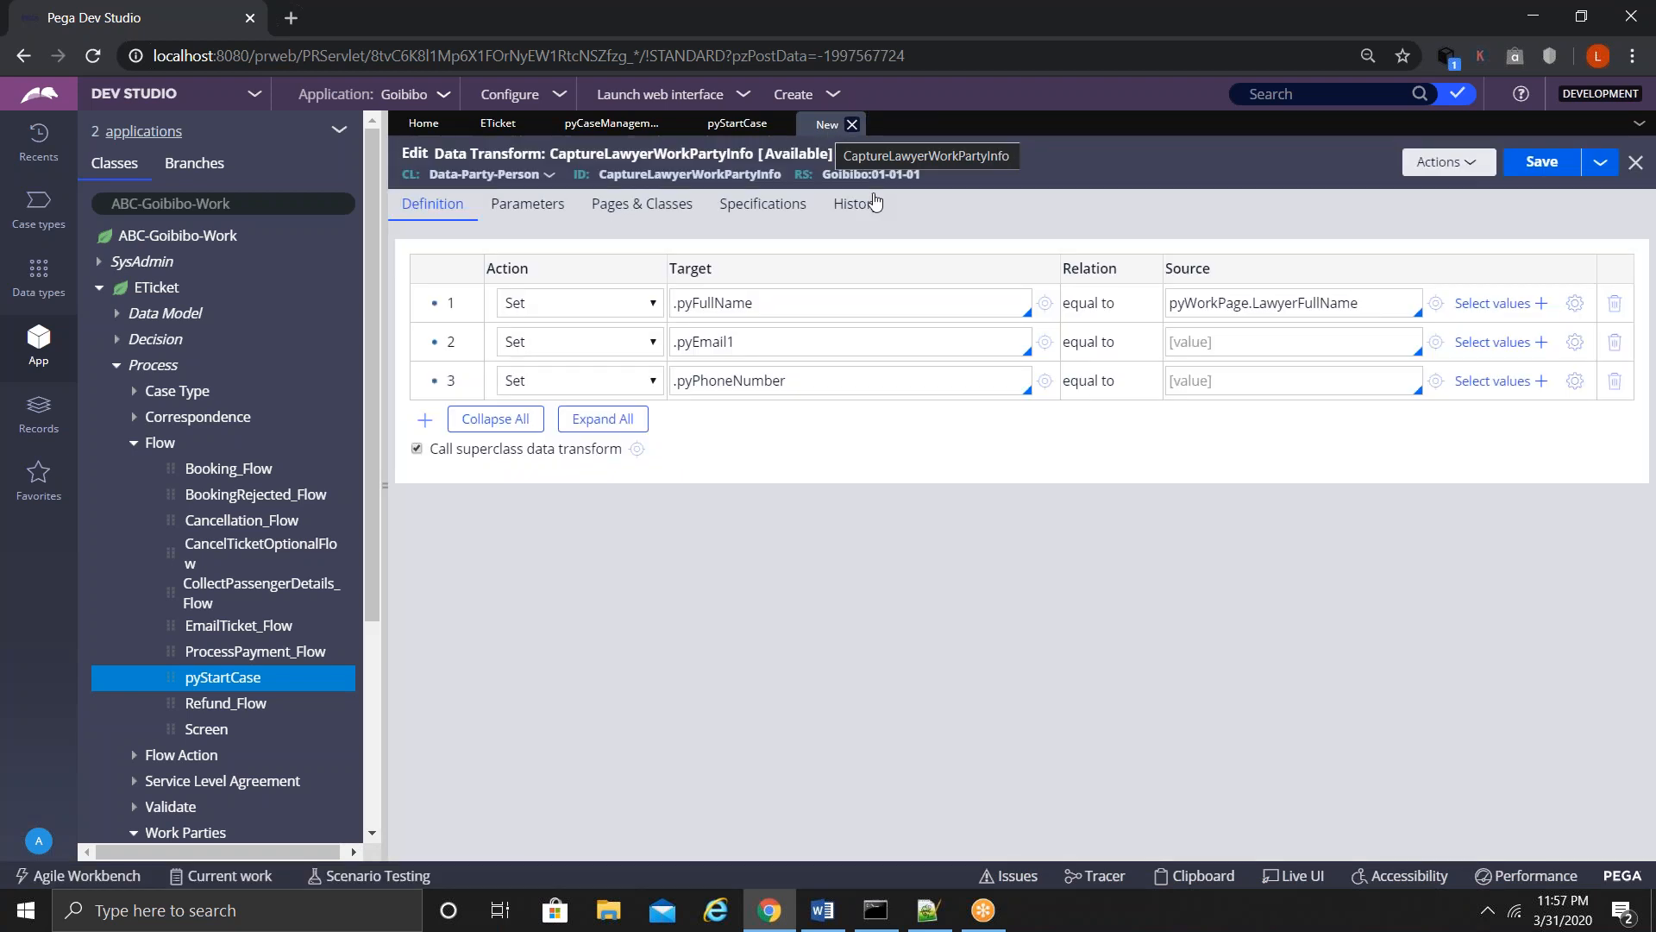
- Source row 2 from pyWorkPage.LawyerEmail, creating LawyerEmail as a new Text property
click(1185, 351)
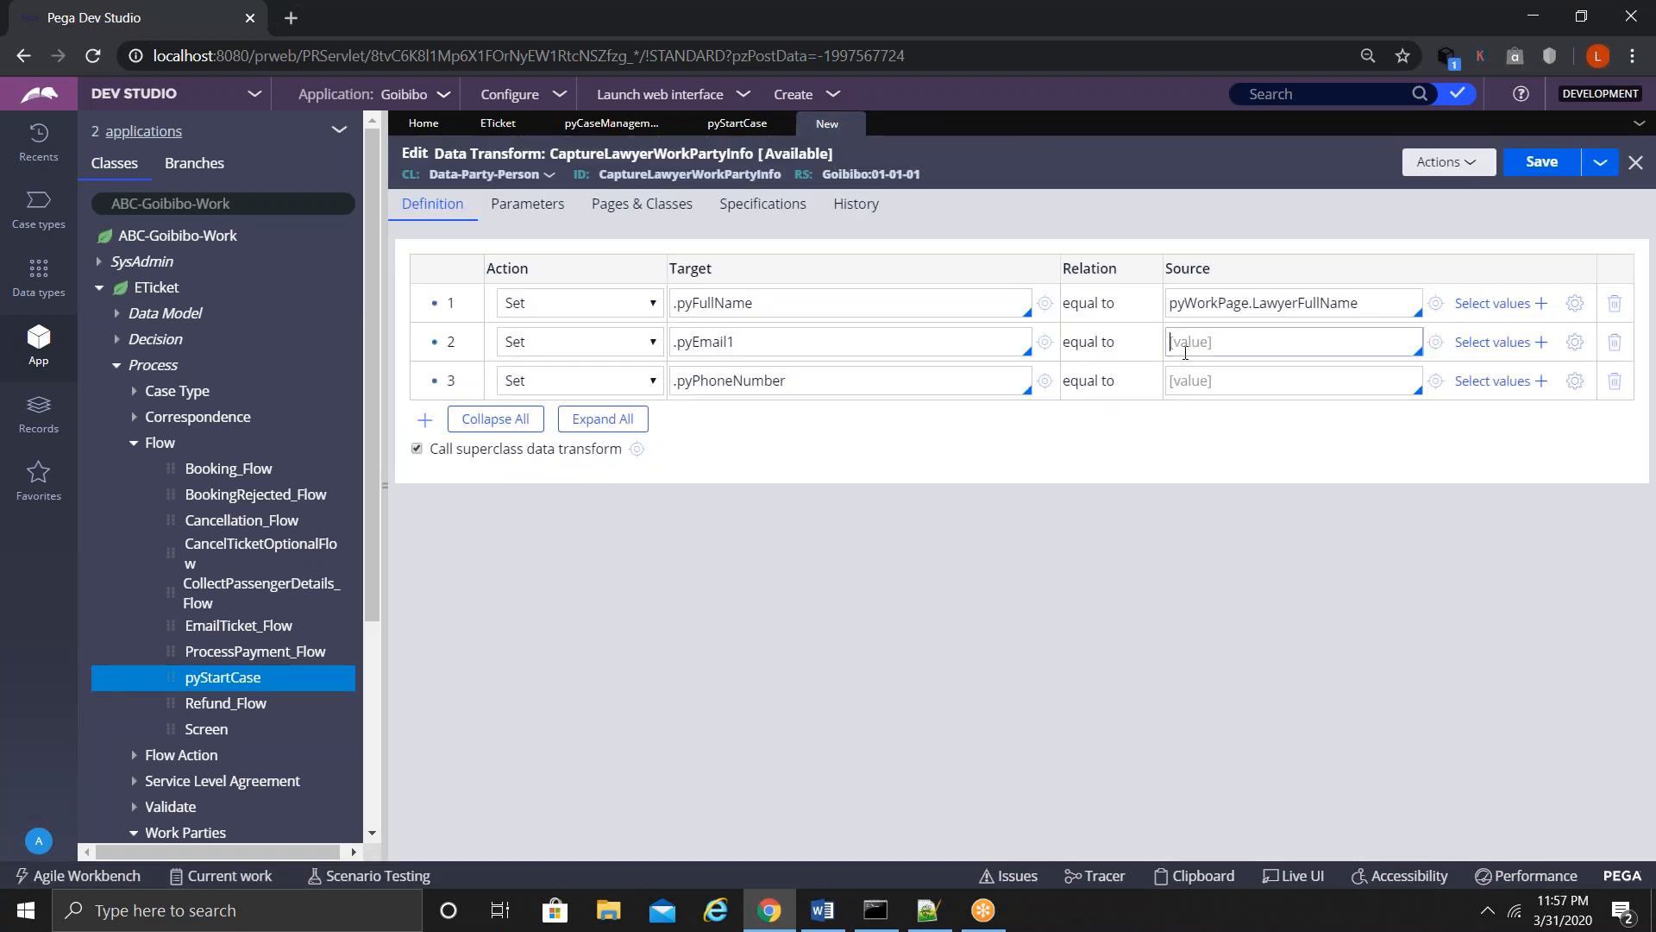
key(Down)
key(Down)
key(Down)
key(Return)
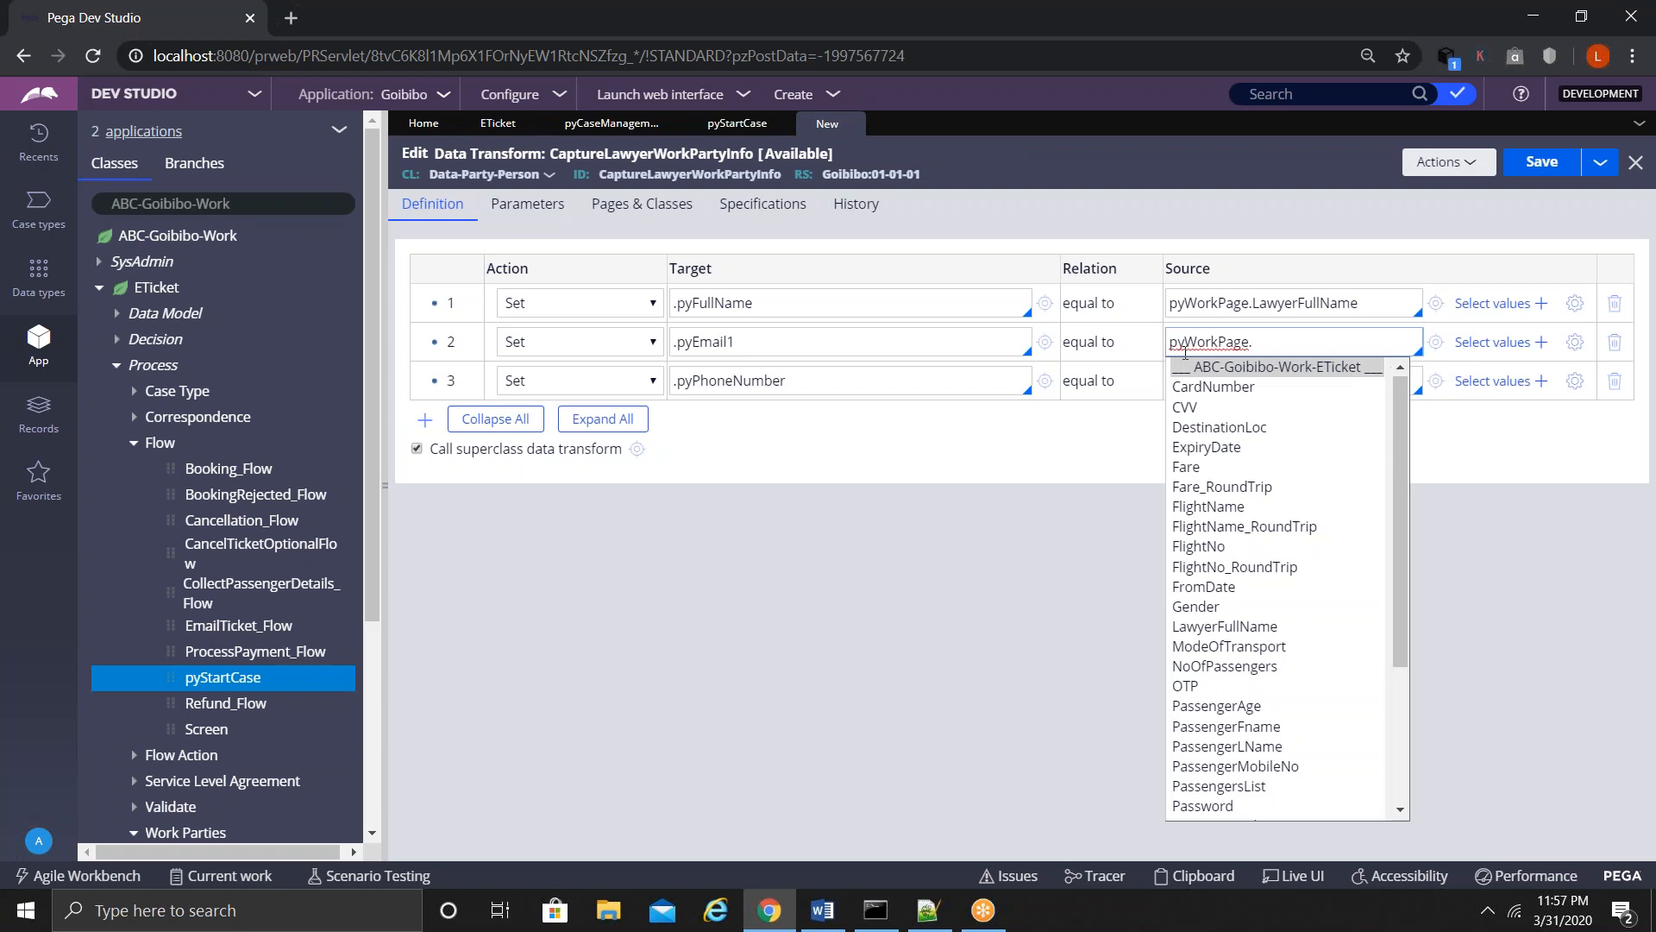
text(Lawyer)
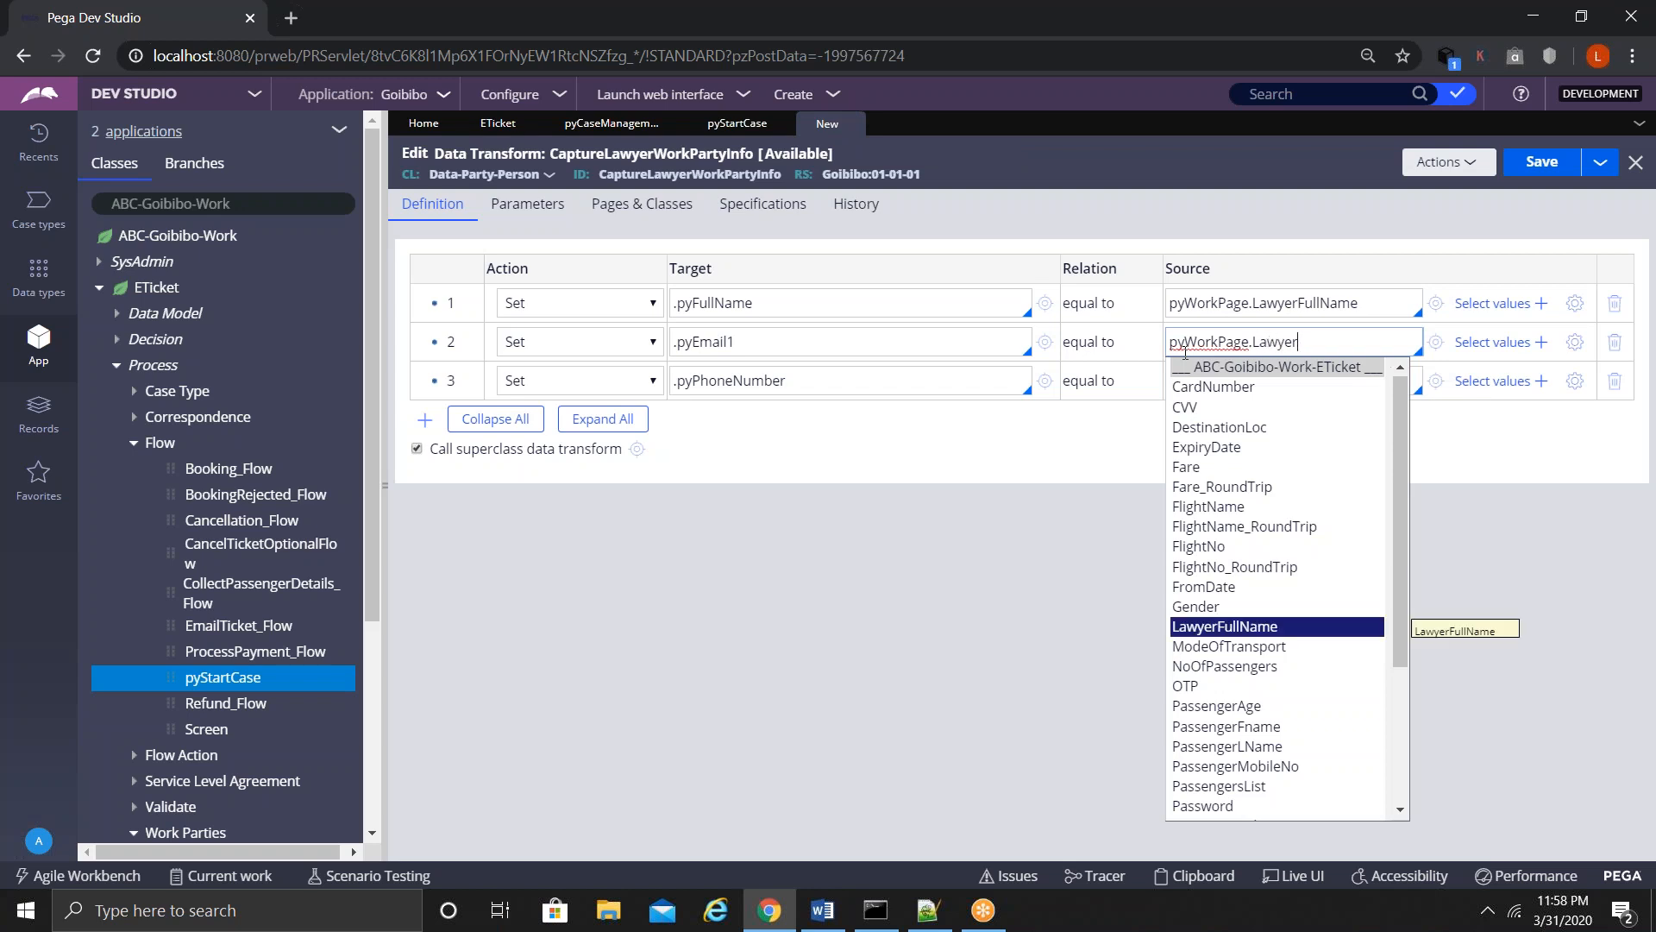
text(Email)
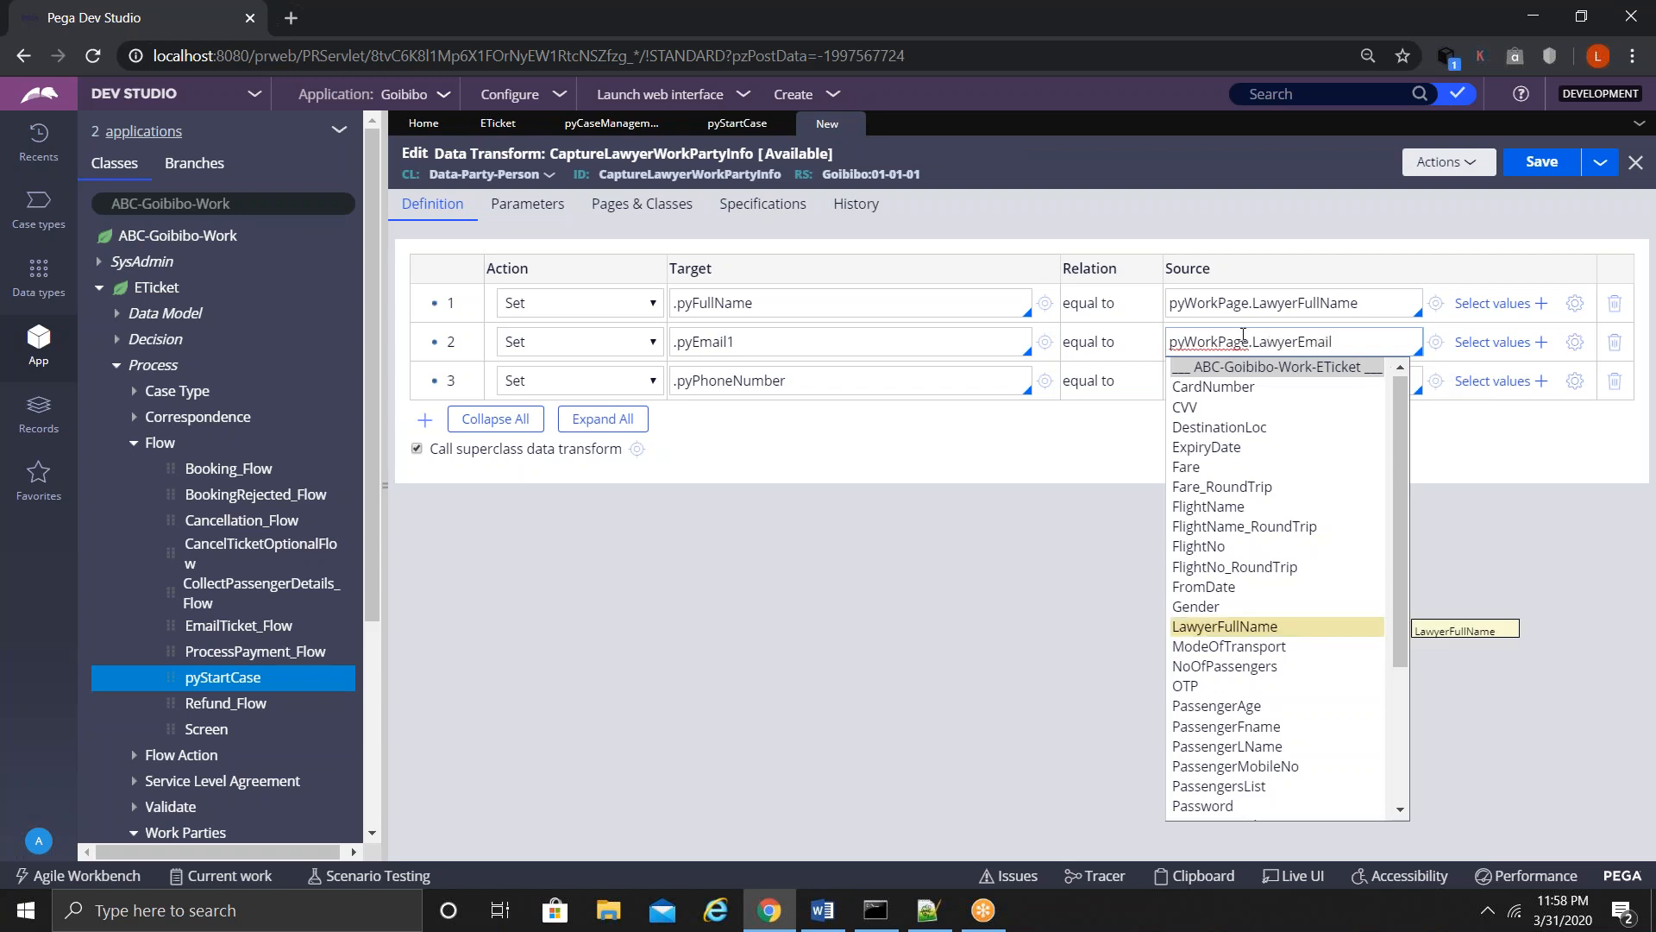
click(1435, 342)
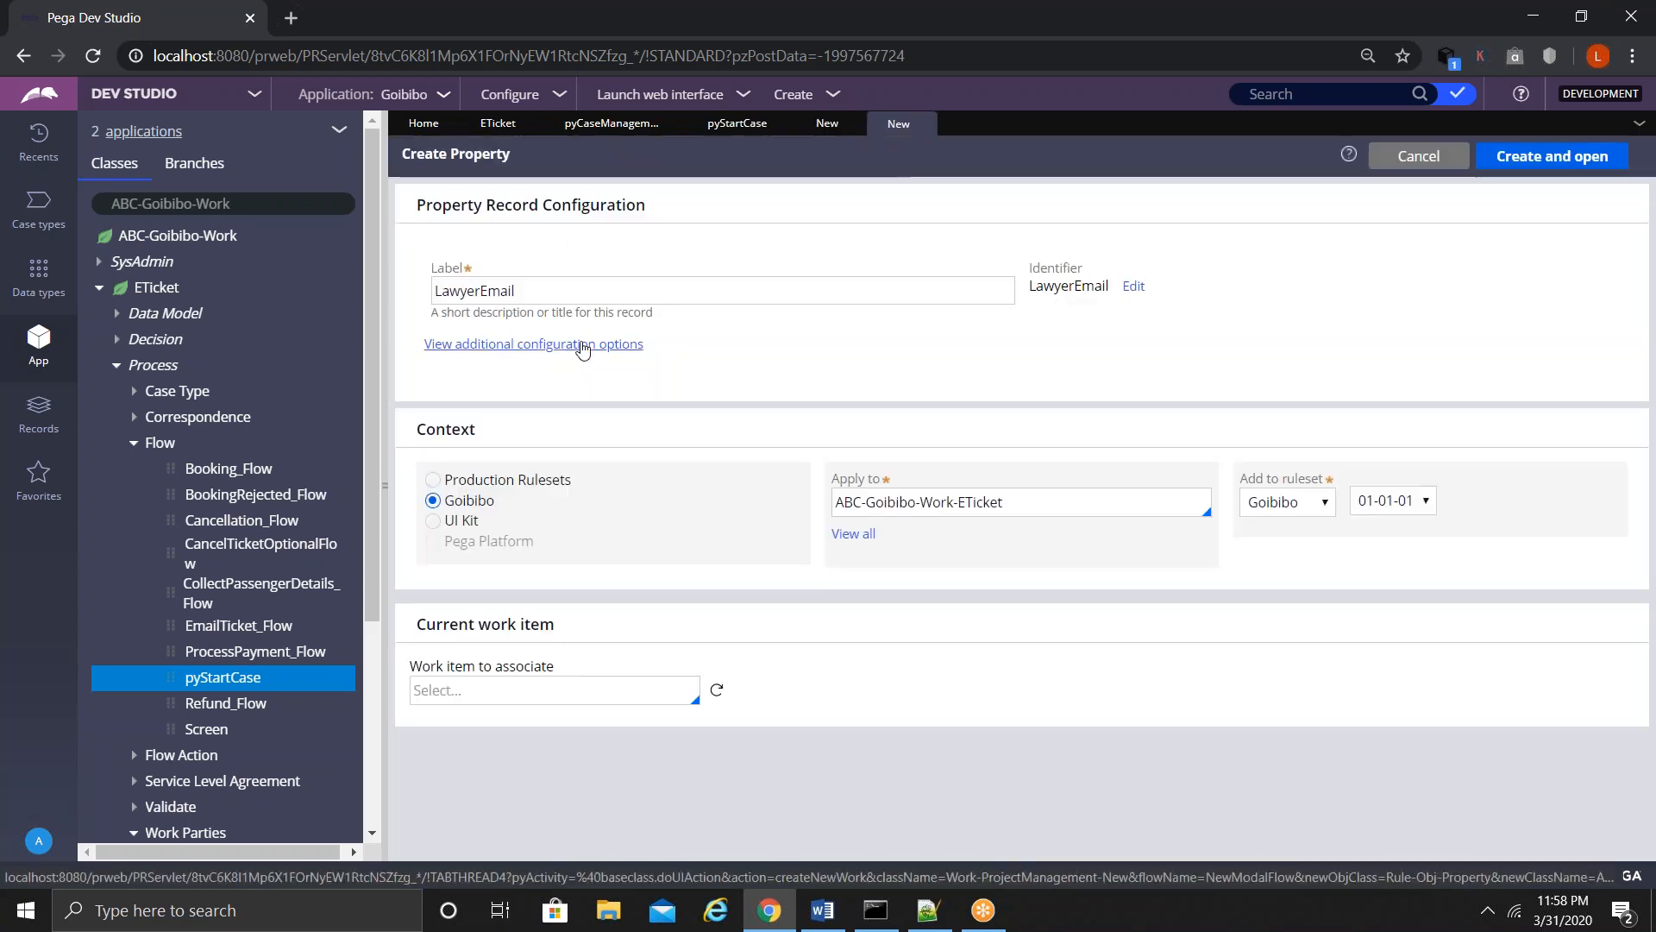
click(581, 345)
click(492, 410)
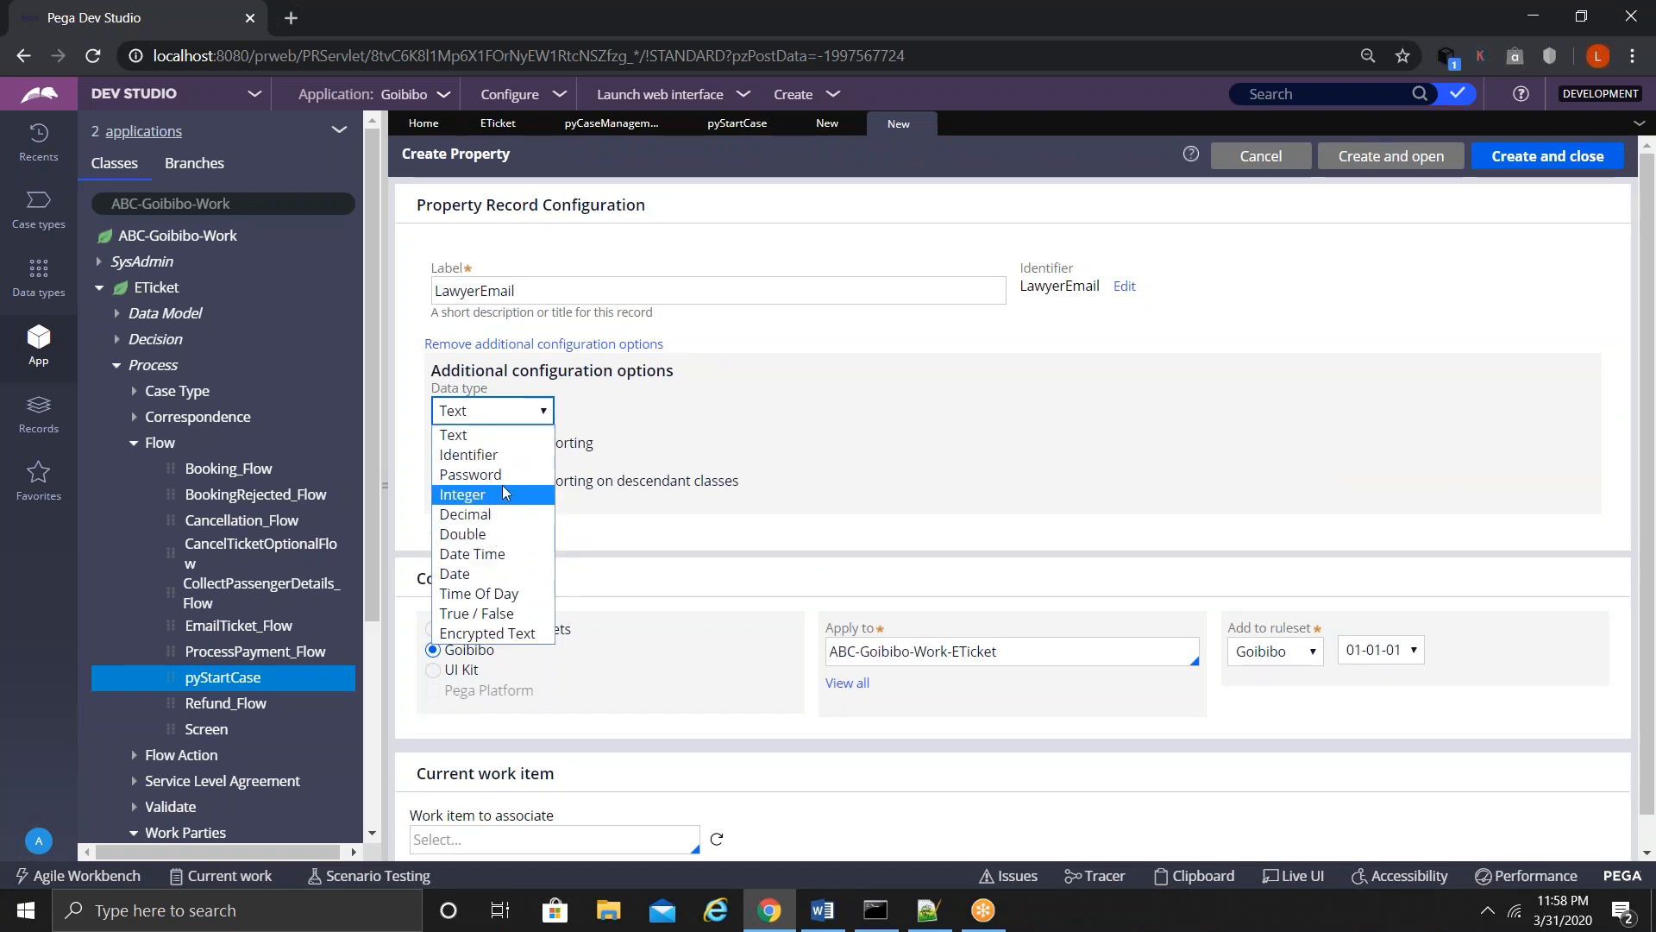
click(457, 436)
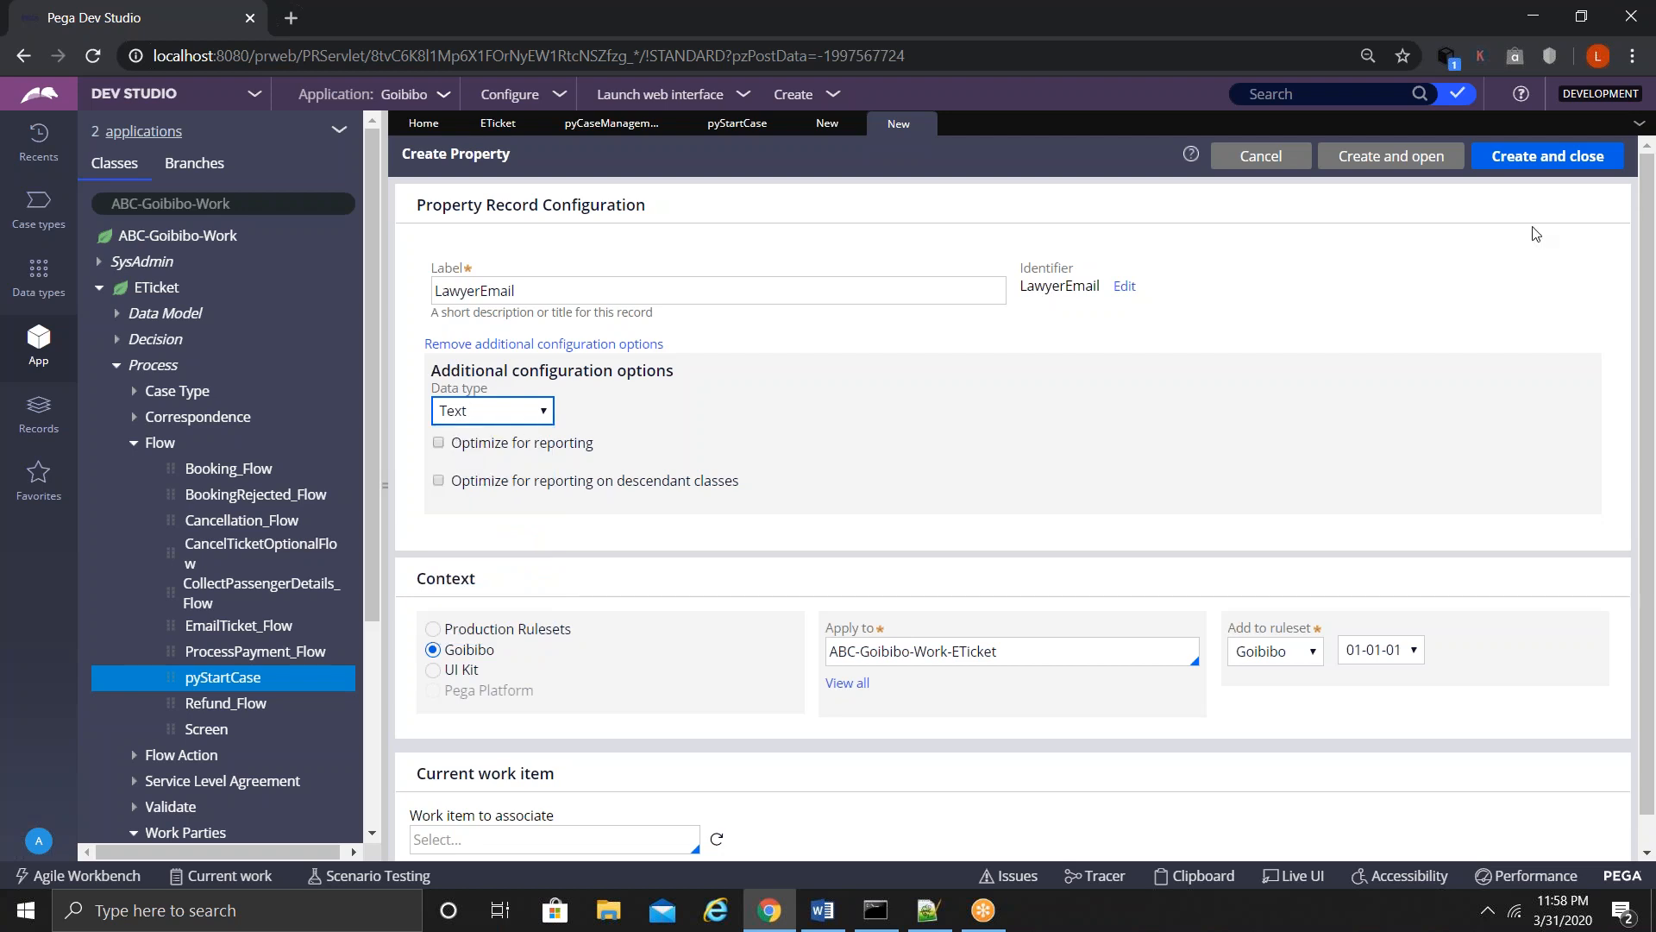
click(1548, 156)
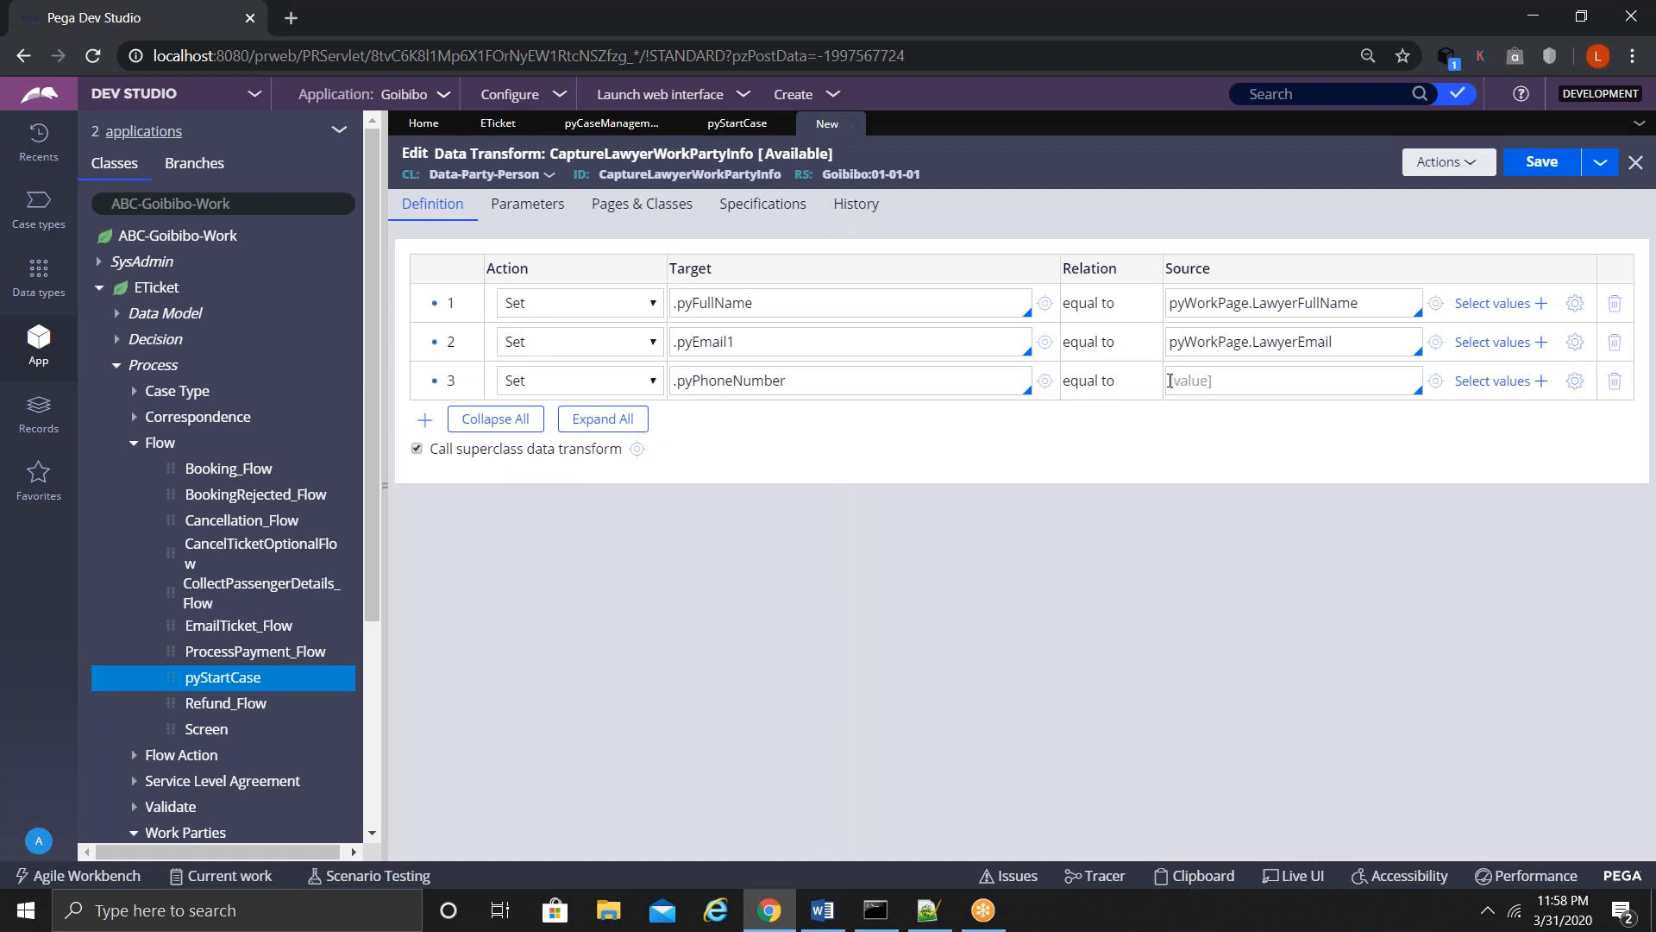
click(1169, 380)
- Source row 3 from new Integer property pyWorkPage.LawyerPhoneNumber, then save and close the transform
key(Down)
key(Down)
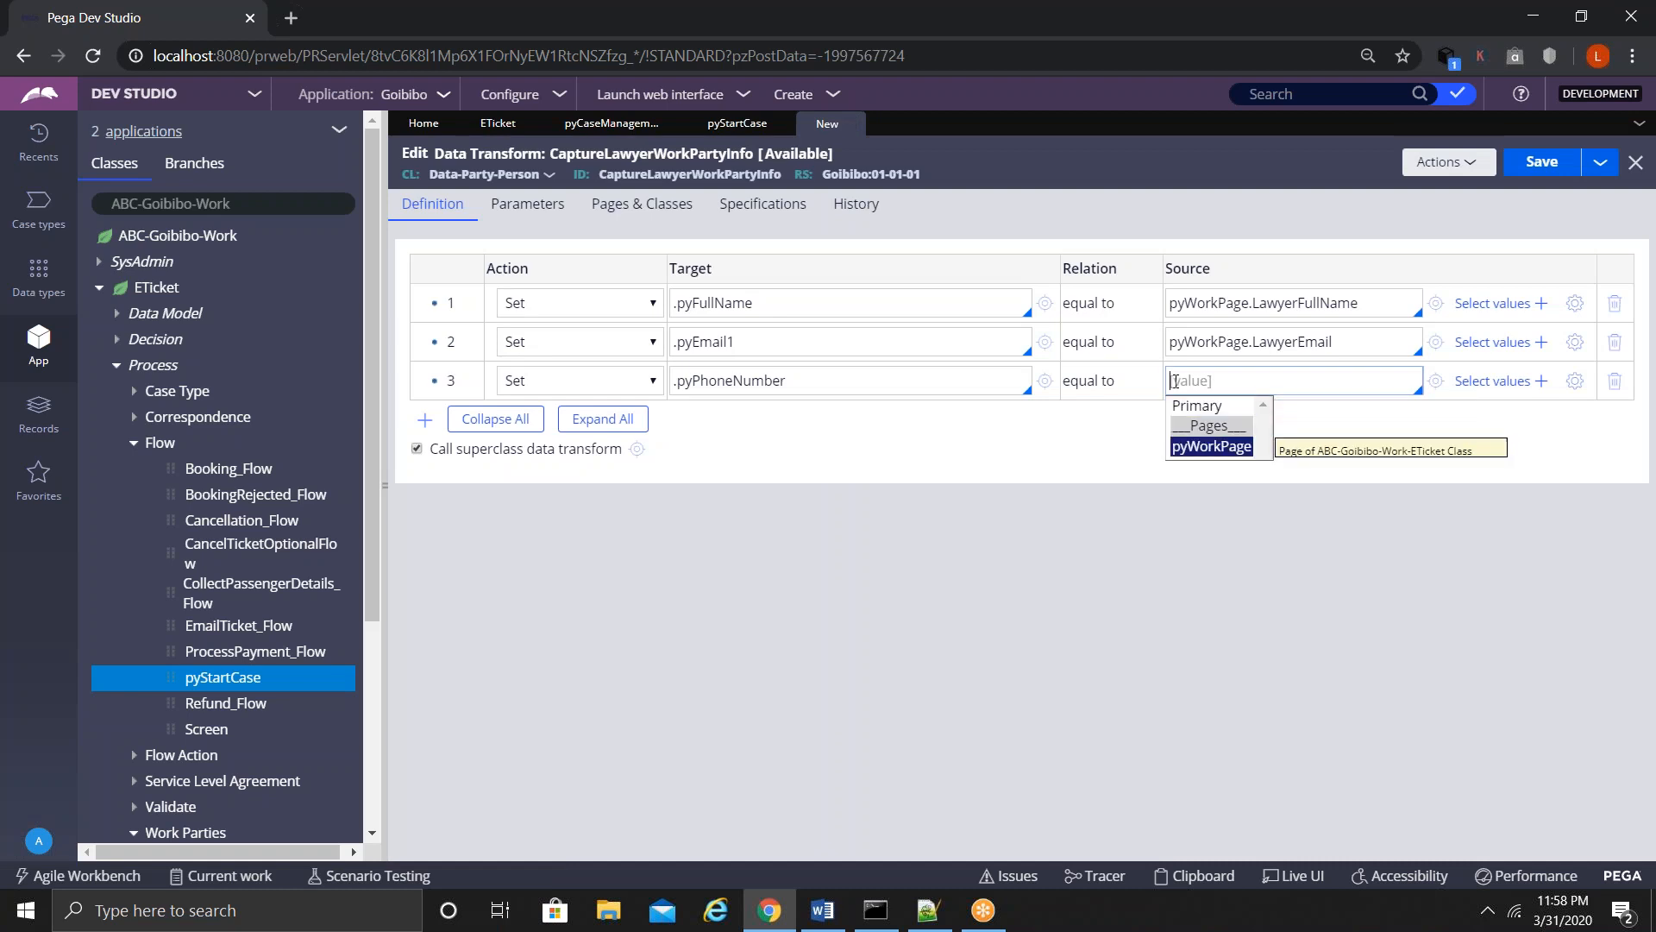
key(Return)
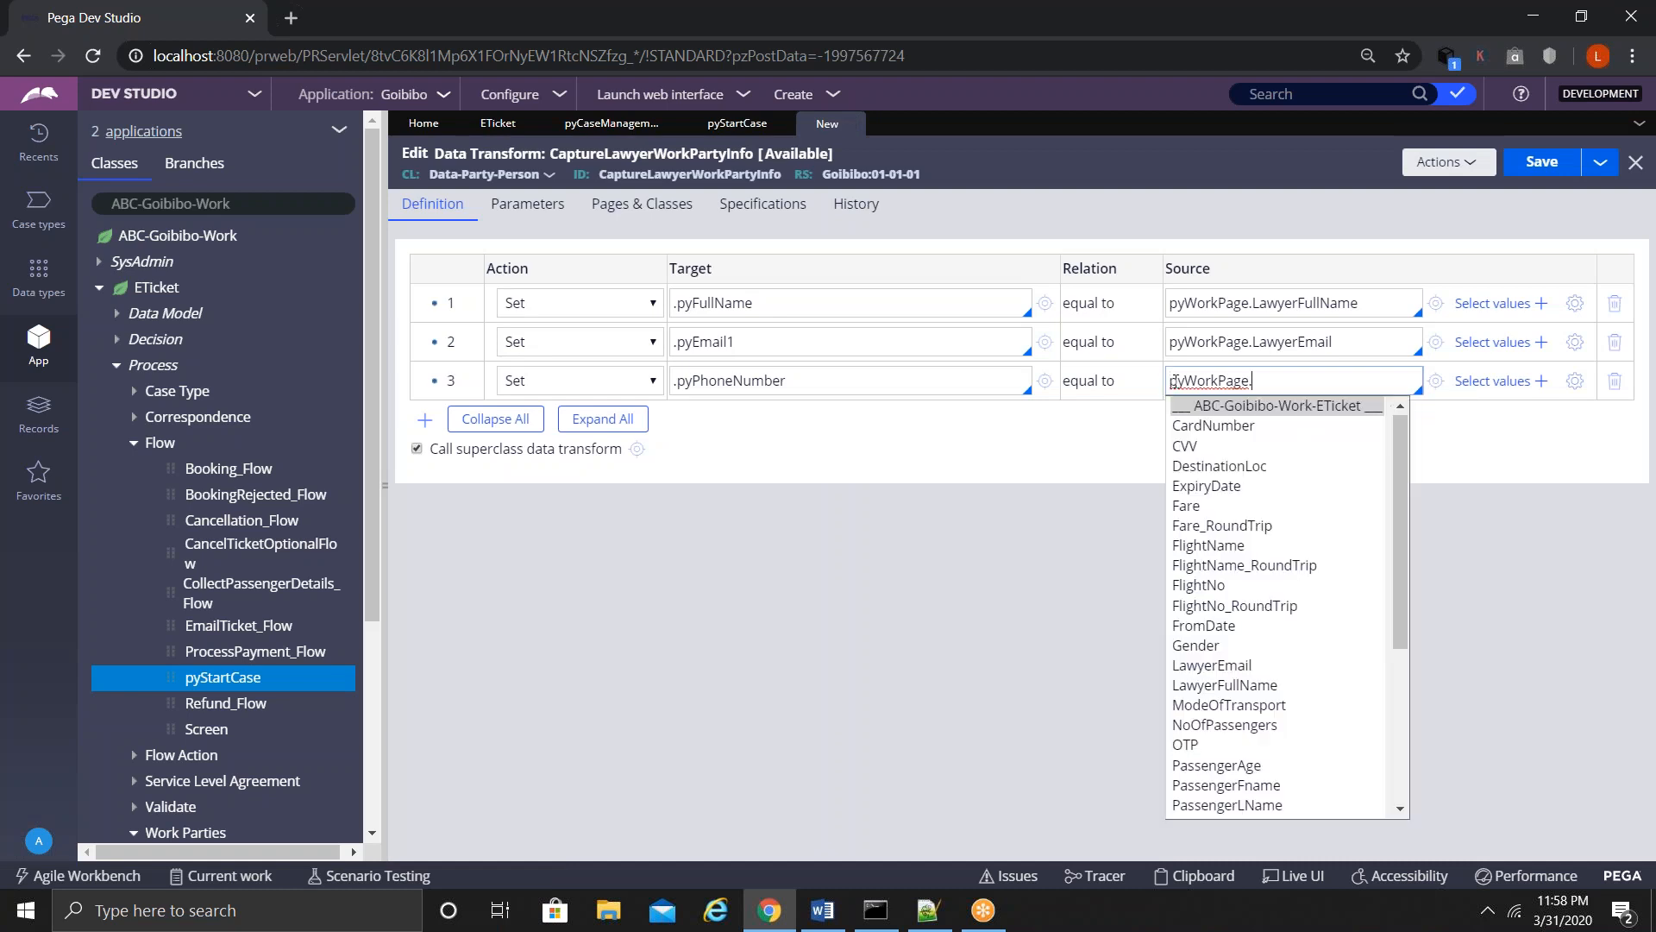
text(Law)
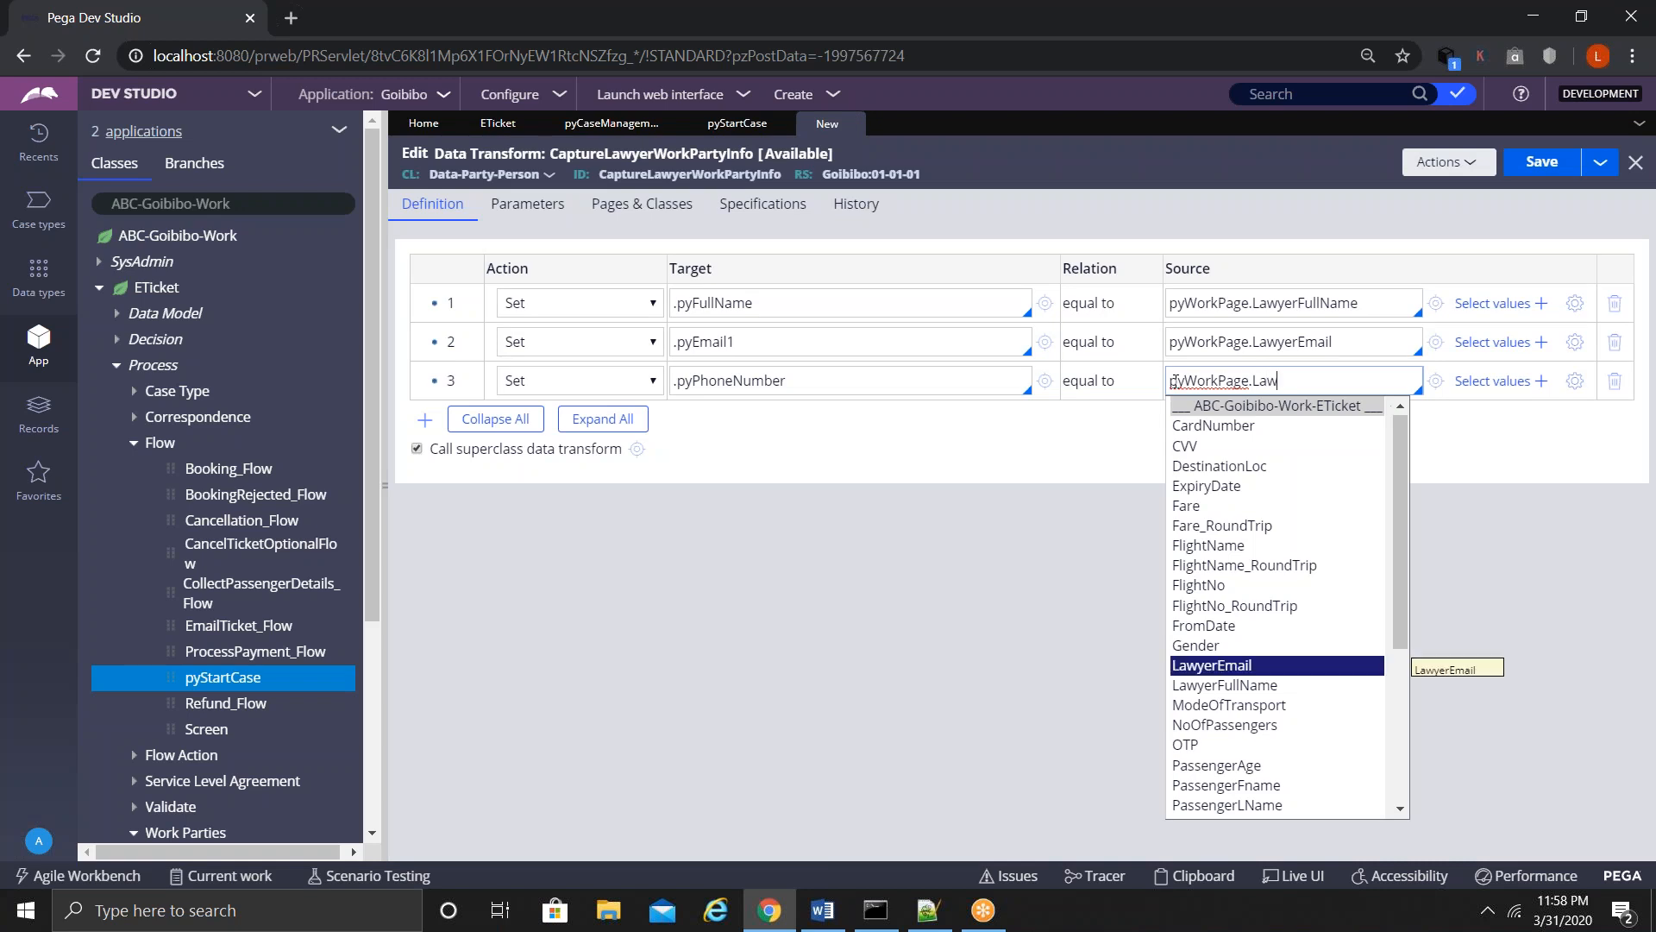
text(yerPhoneNum)
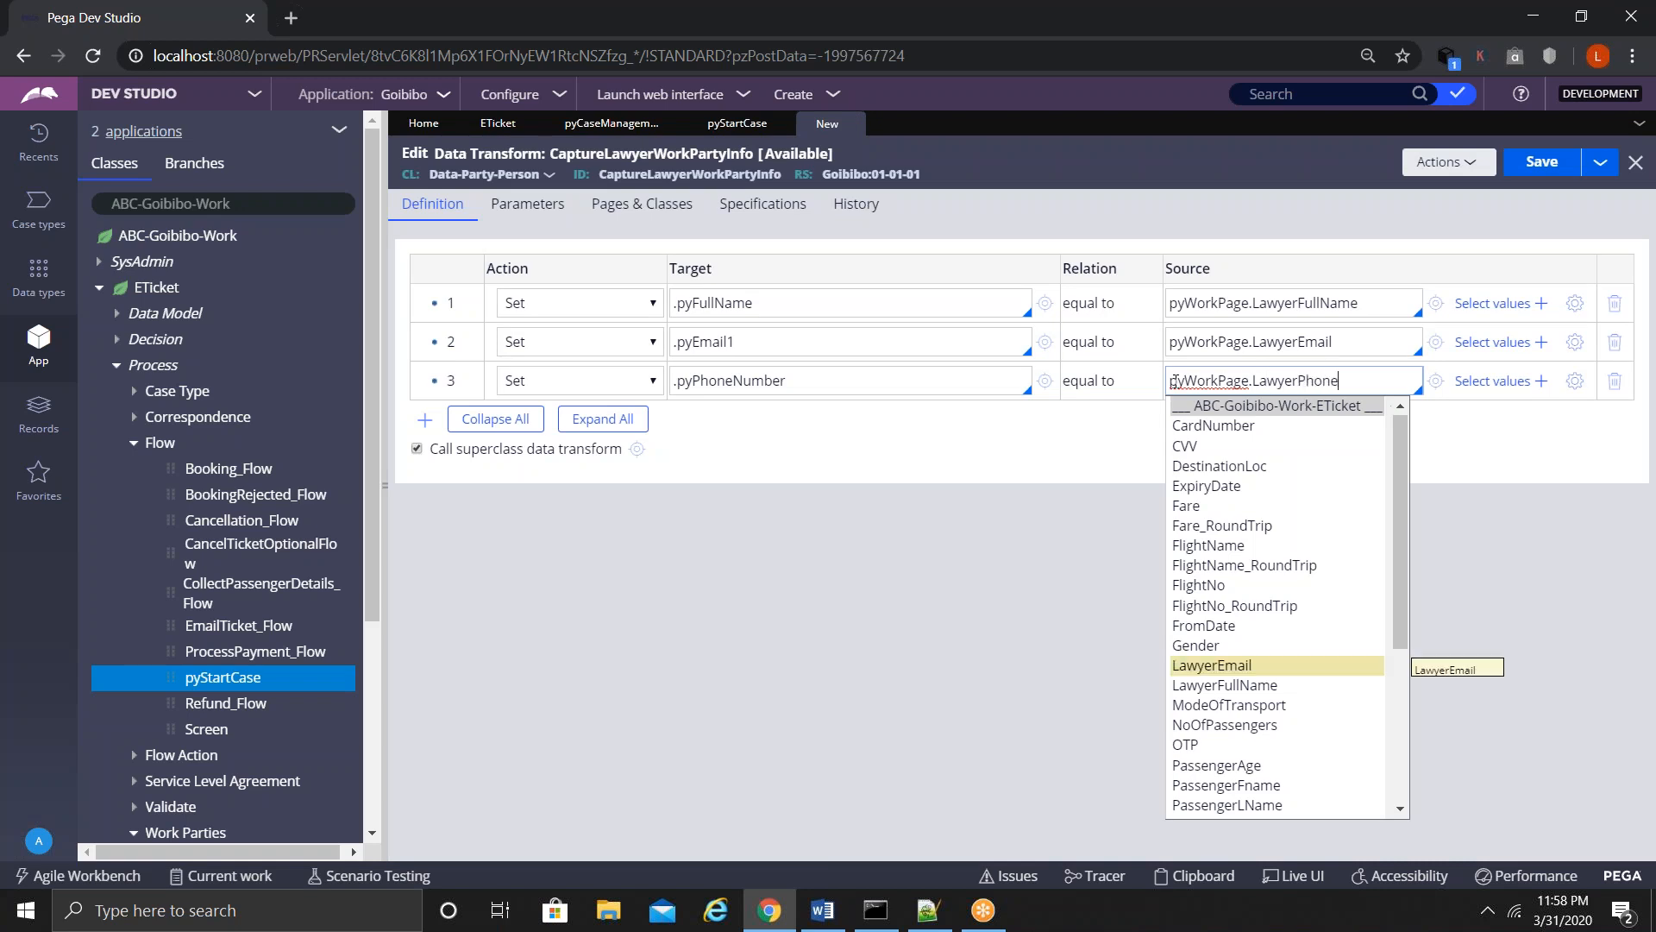
text(ber)
click(1436, 381)
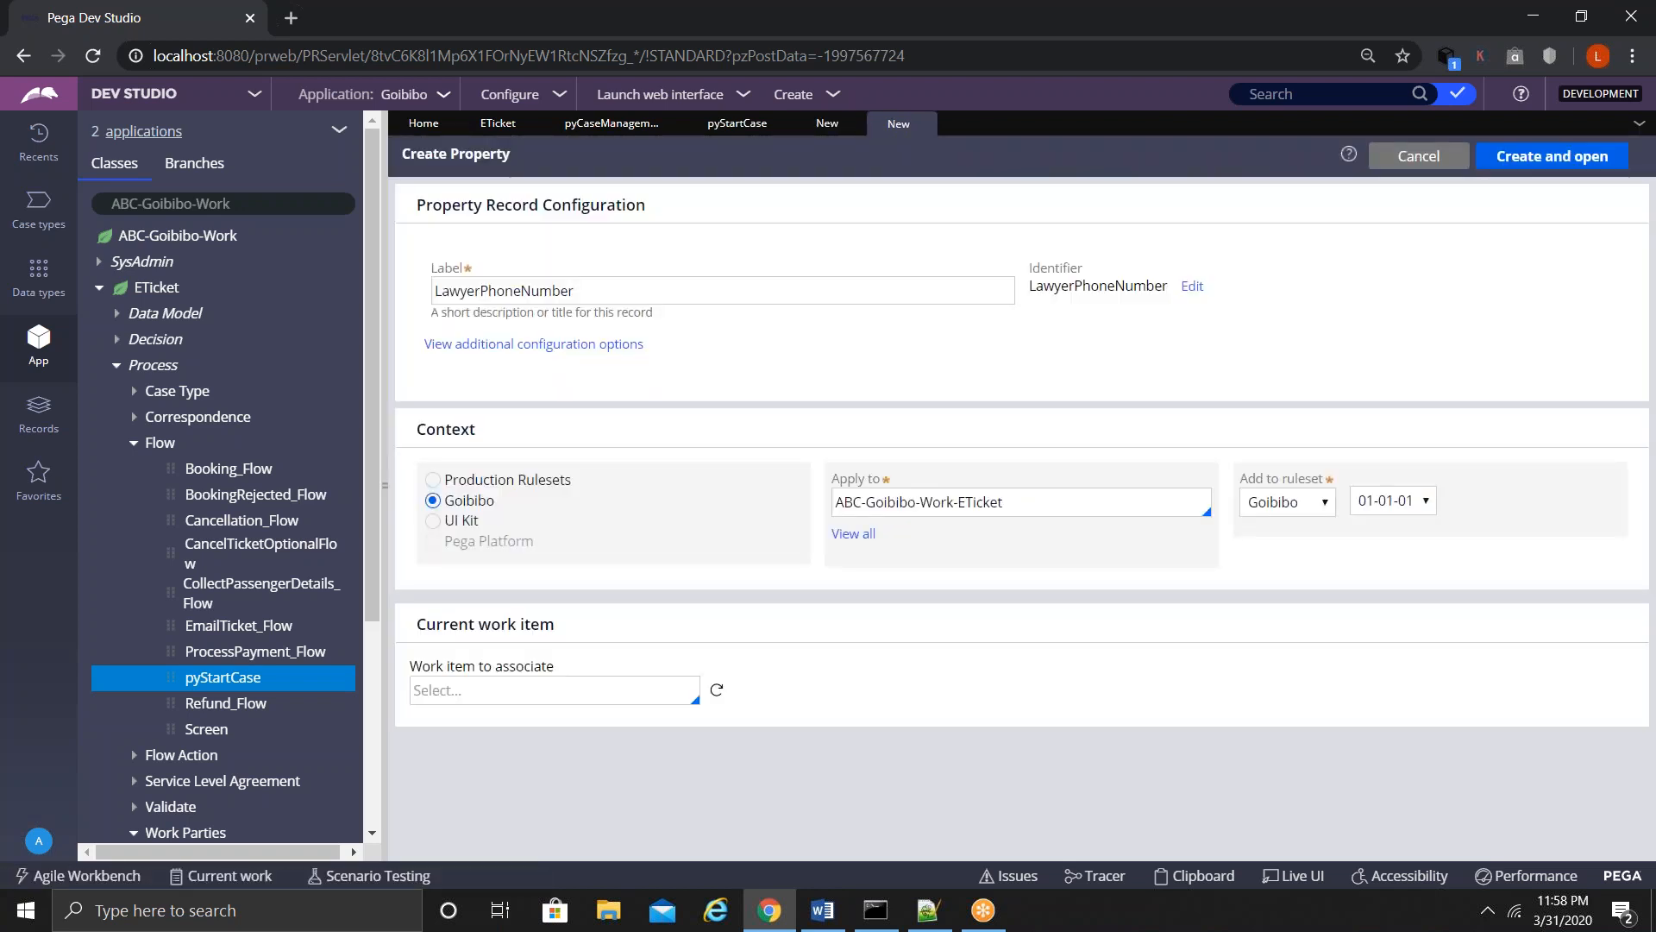
click(585, 345)
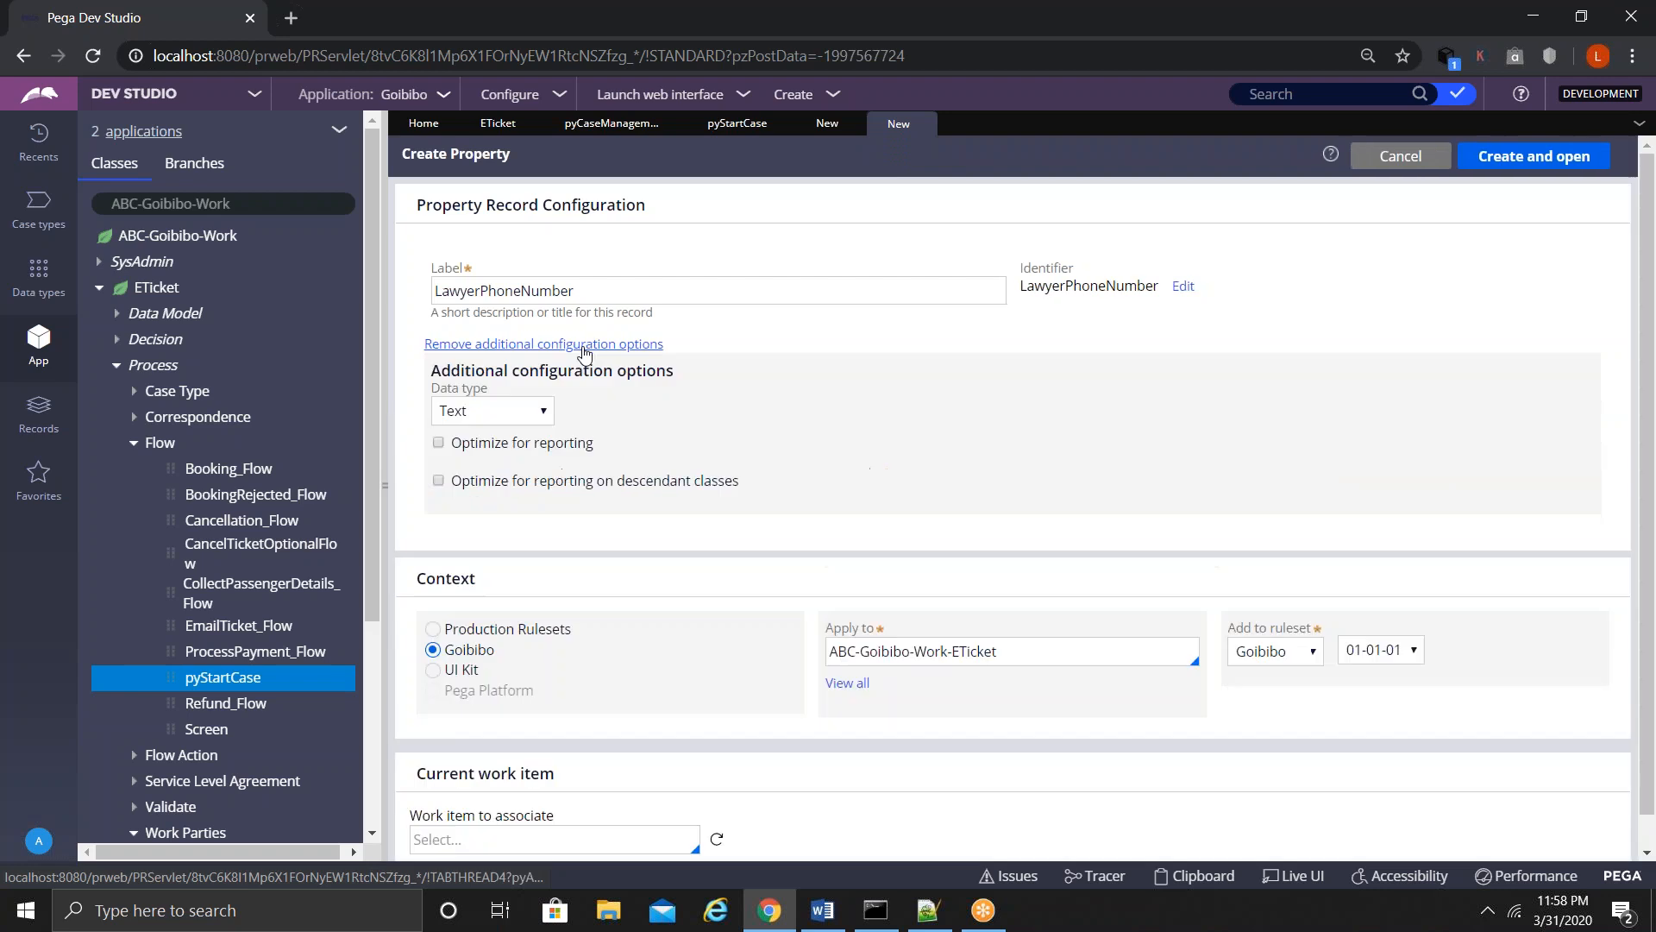
click(517, 418)
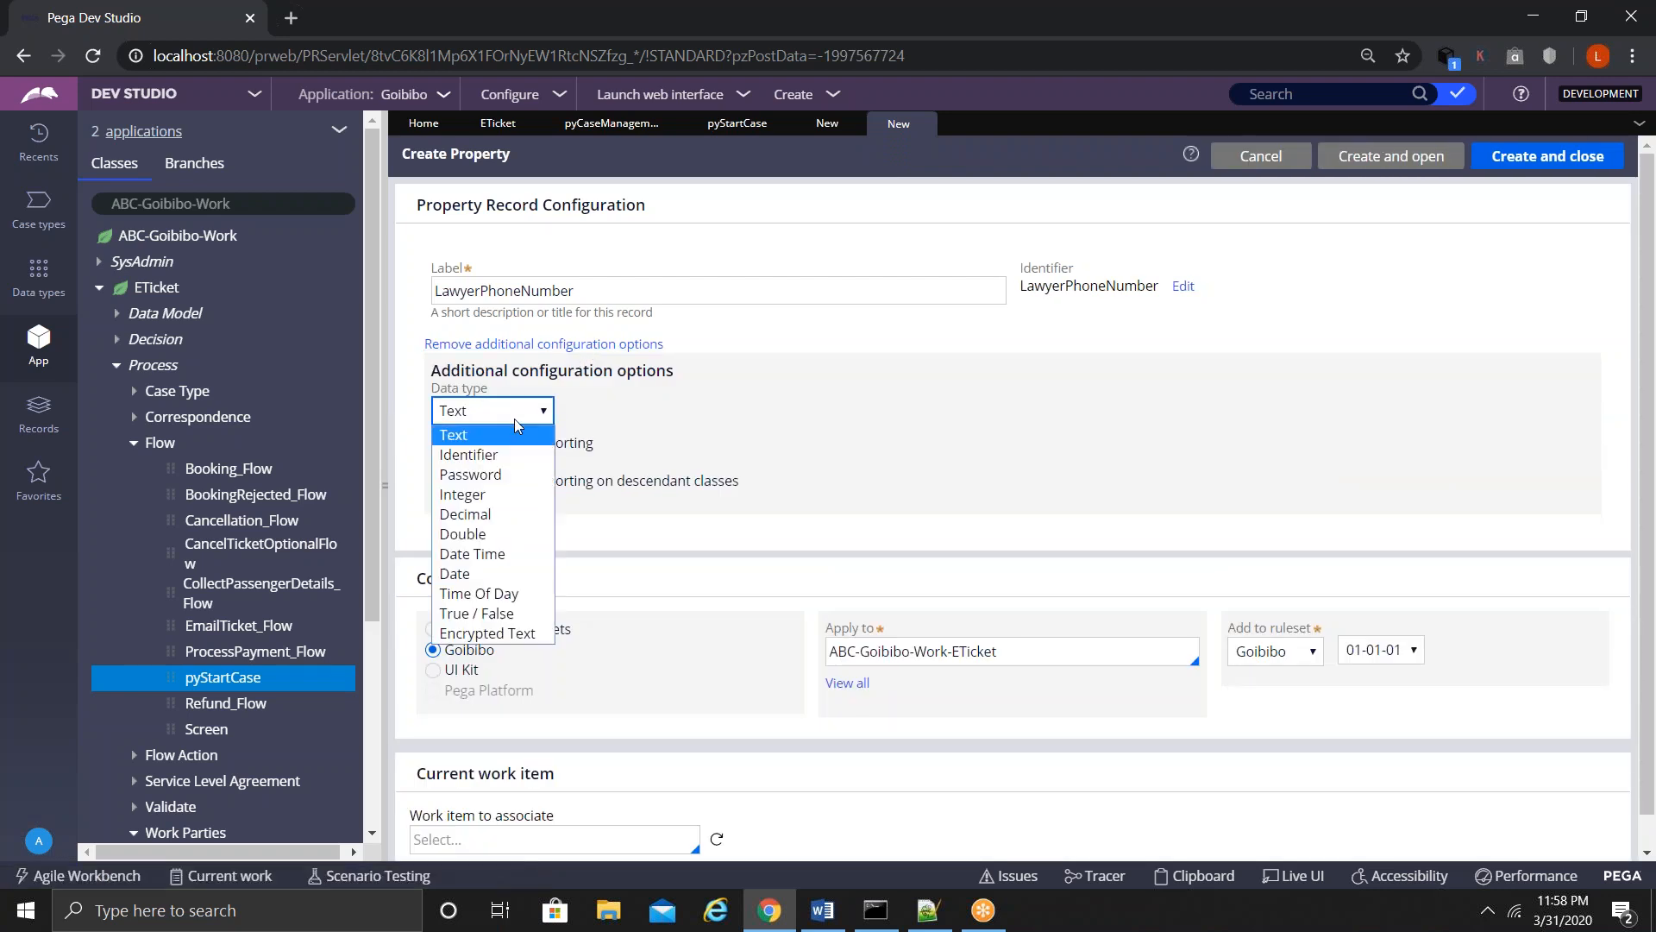
click(464, 495)
click(1564, 164)
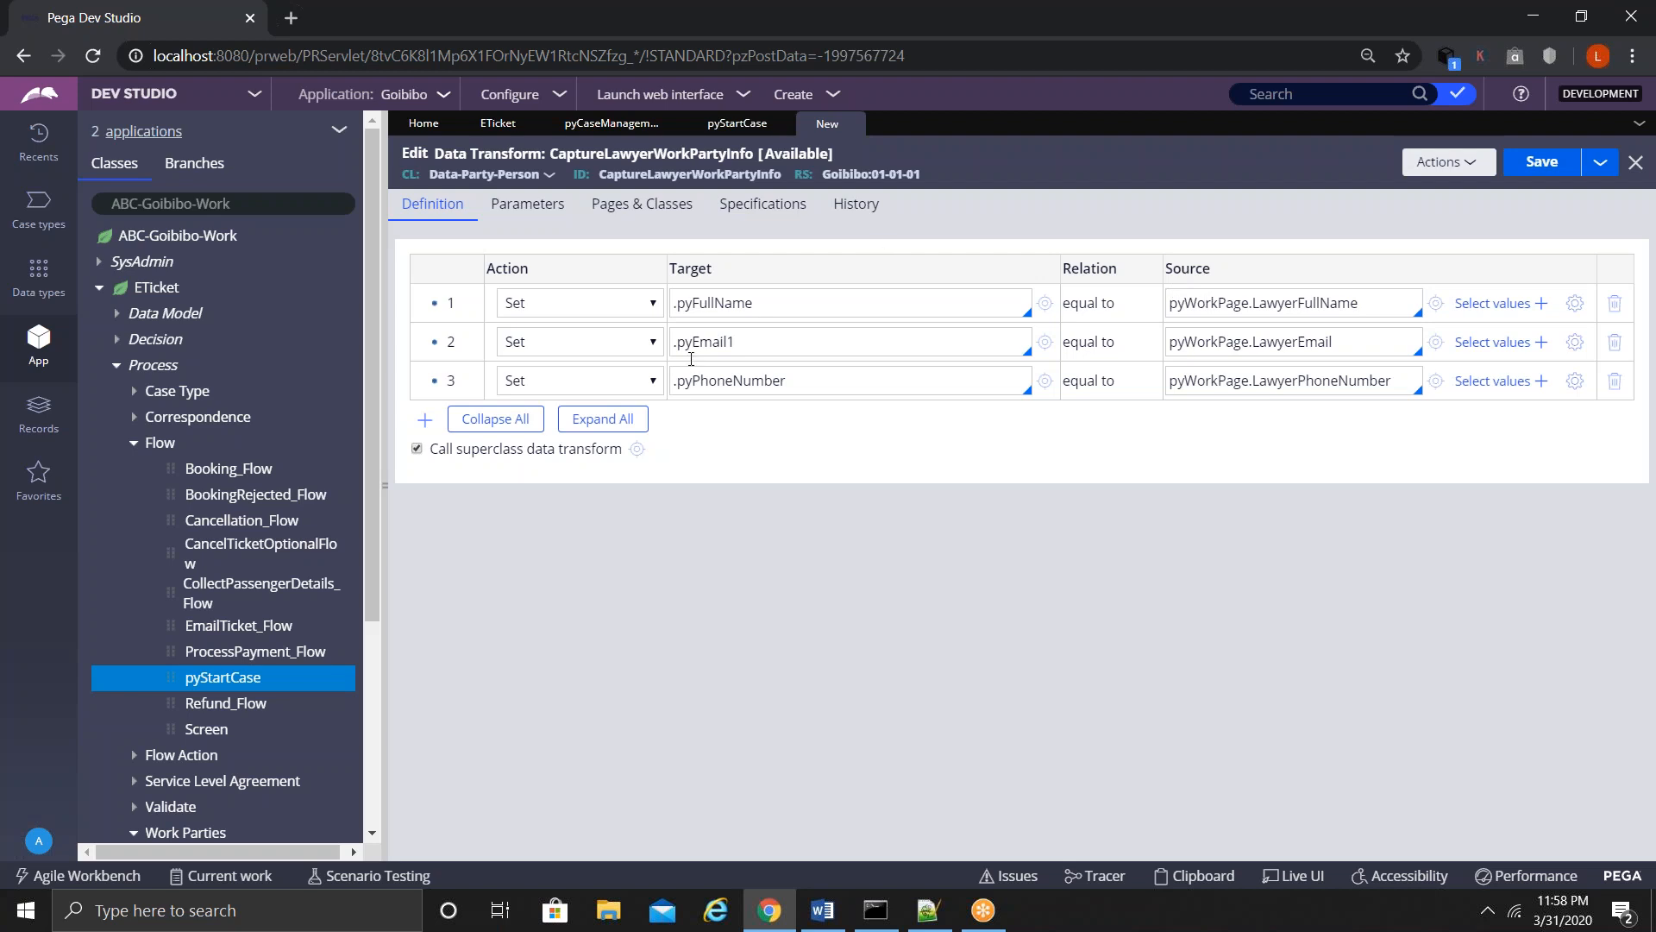
click(1546, 169)
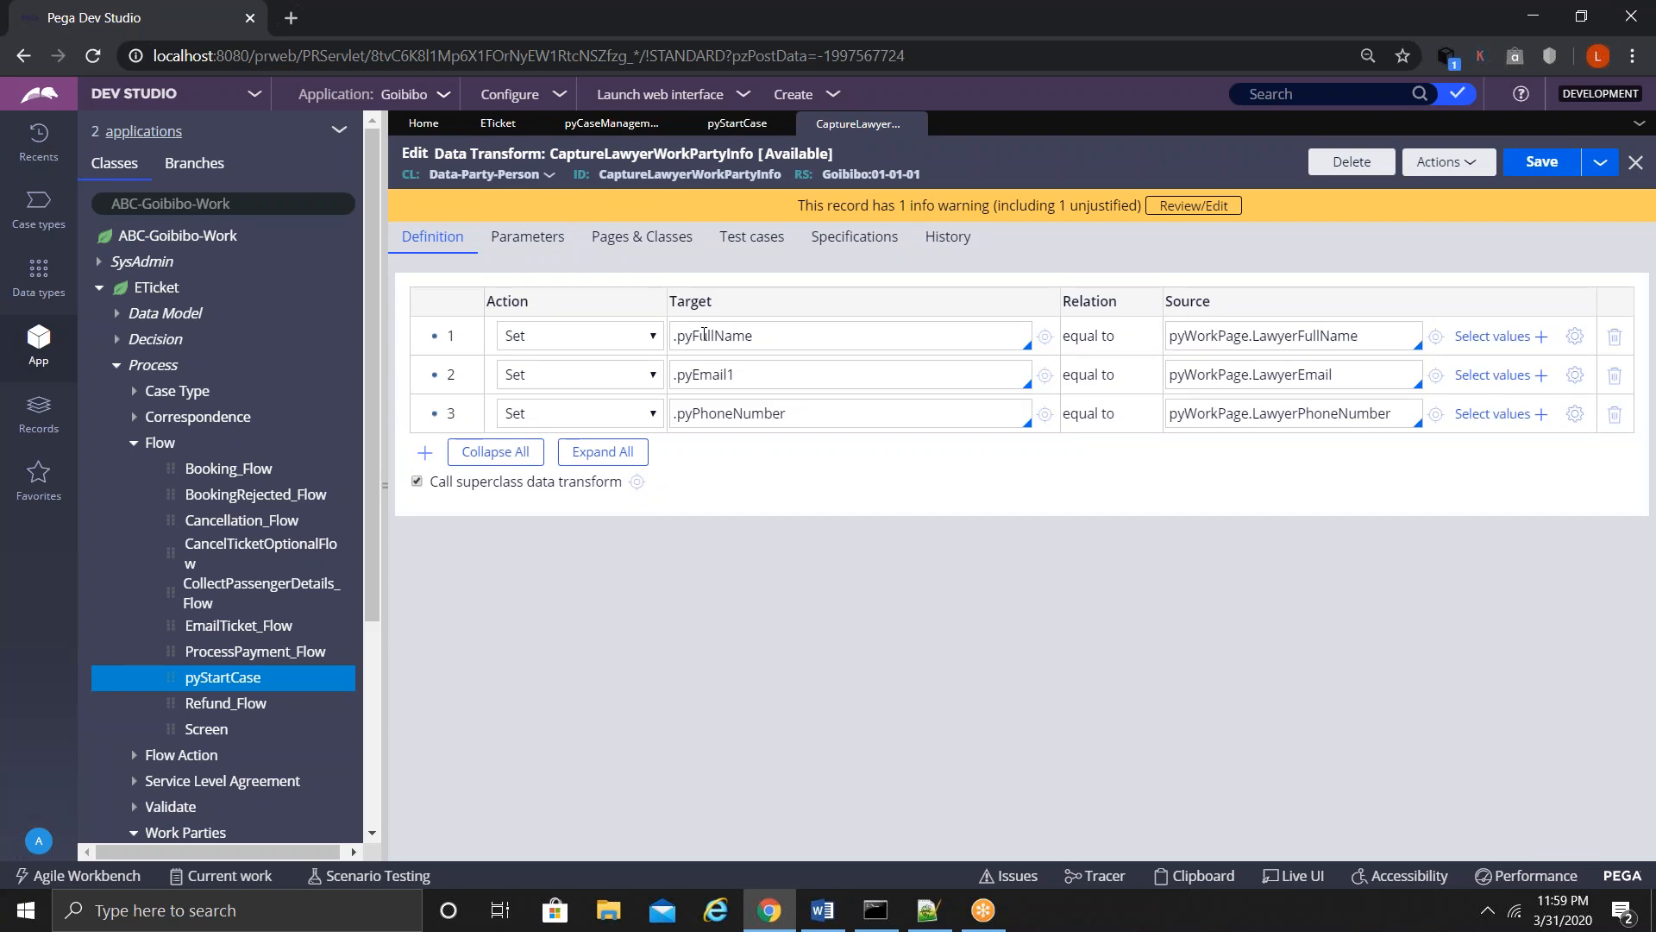
click(916, 123)
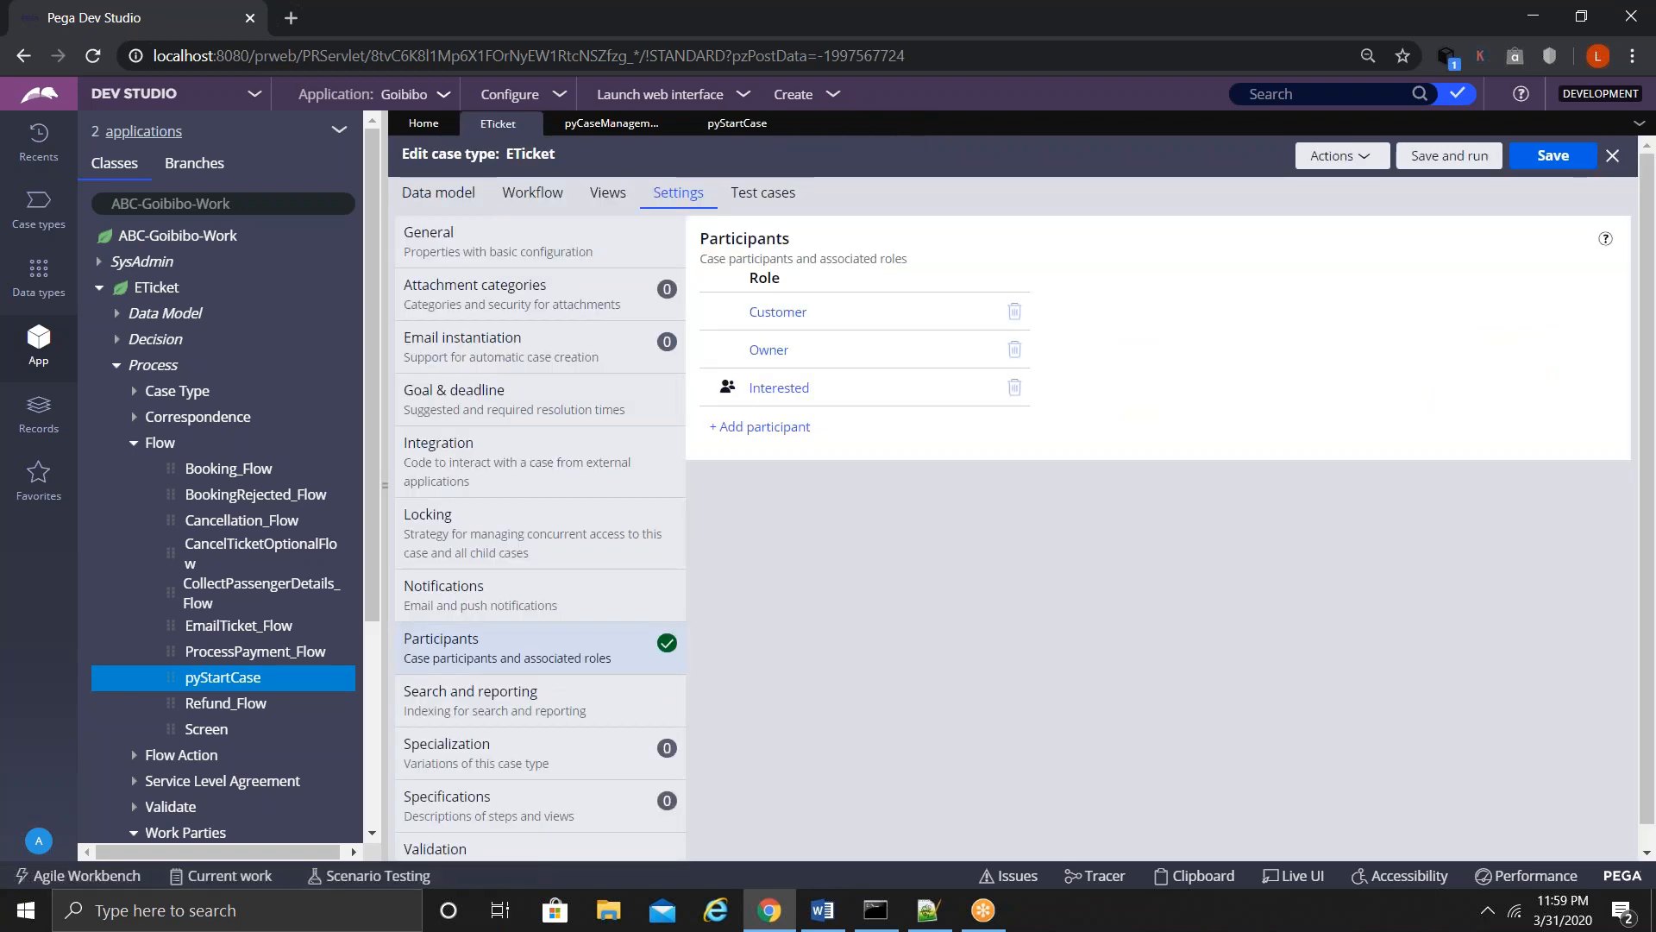
- Enter a new Lawyer participant role of type Person using the CaptureLawyerWorkPartyInfo data transform
click(757, 428)
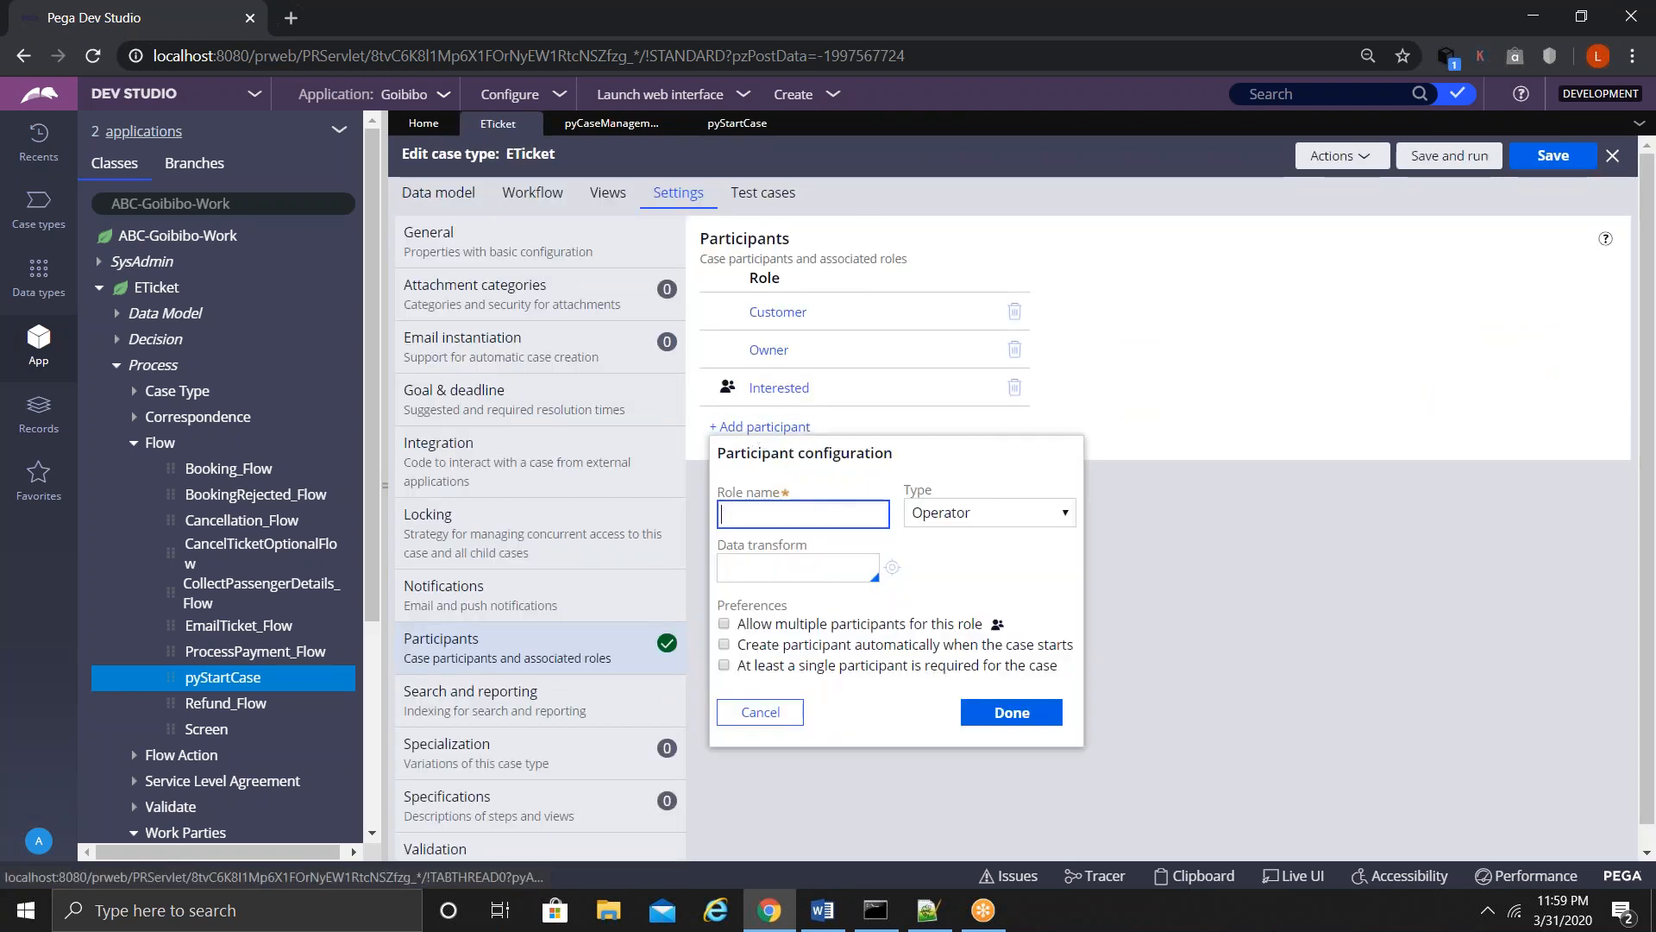
text(Lawyer)
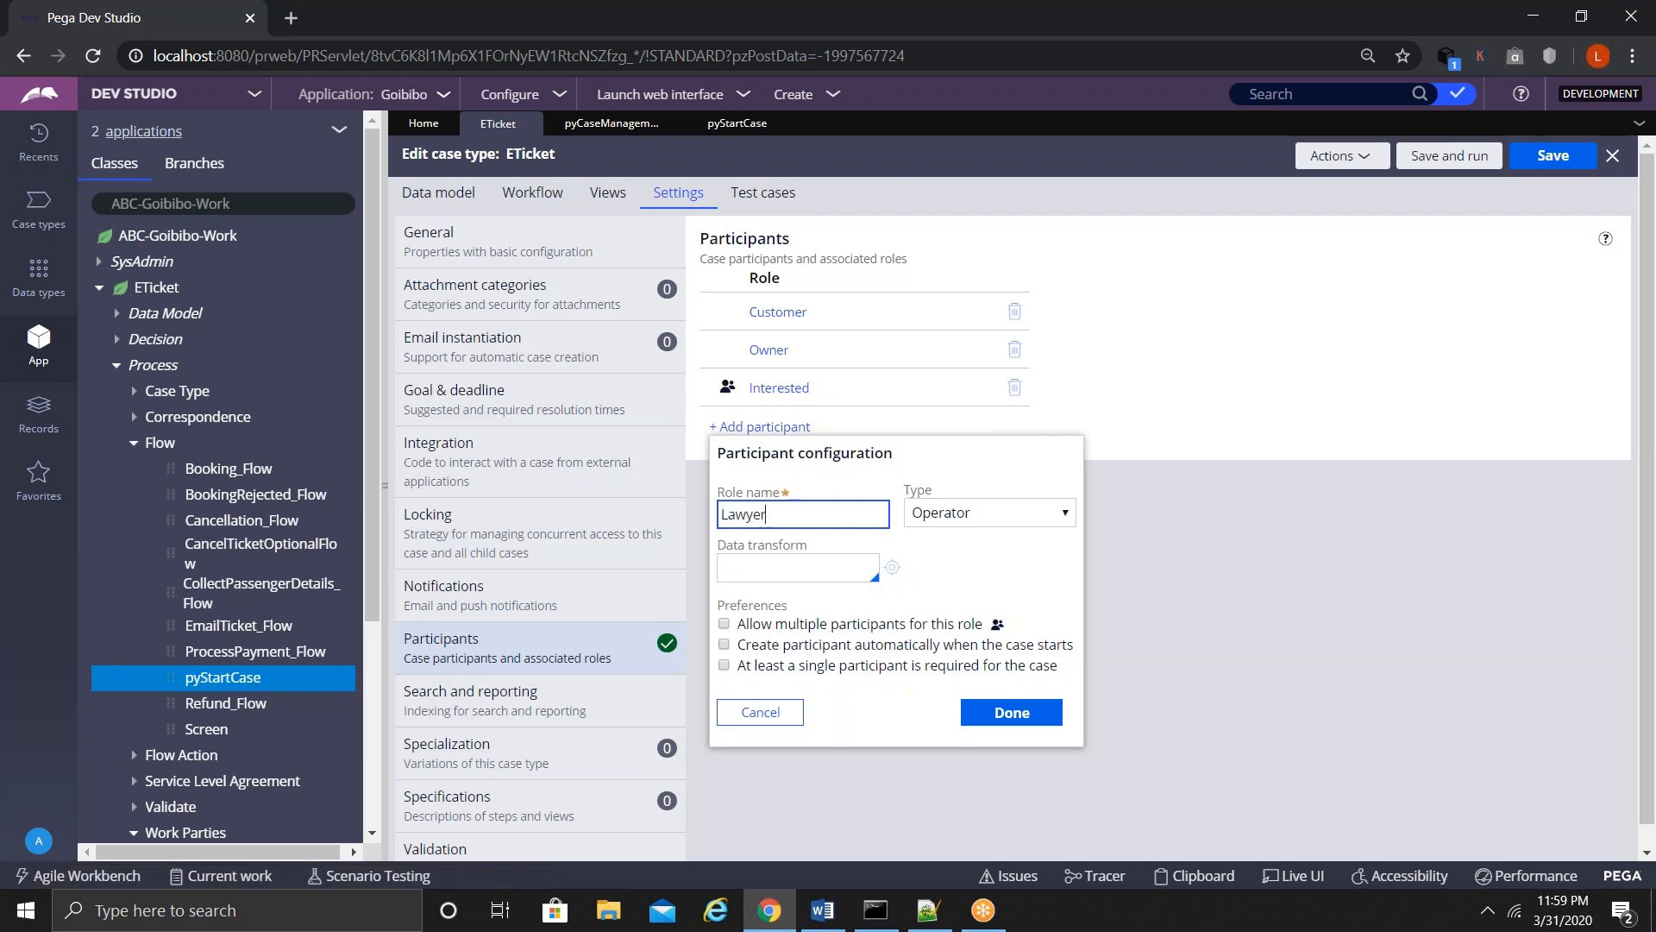
click(930, 518)
click(928, 615)
click(781, 566)
key(Down)
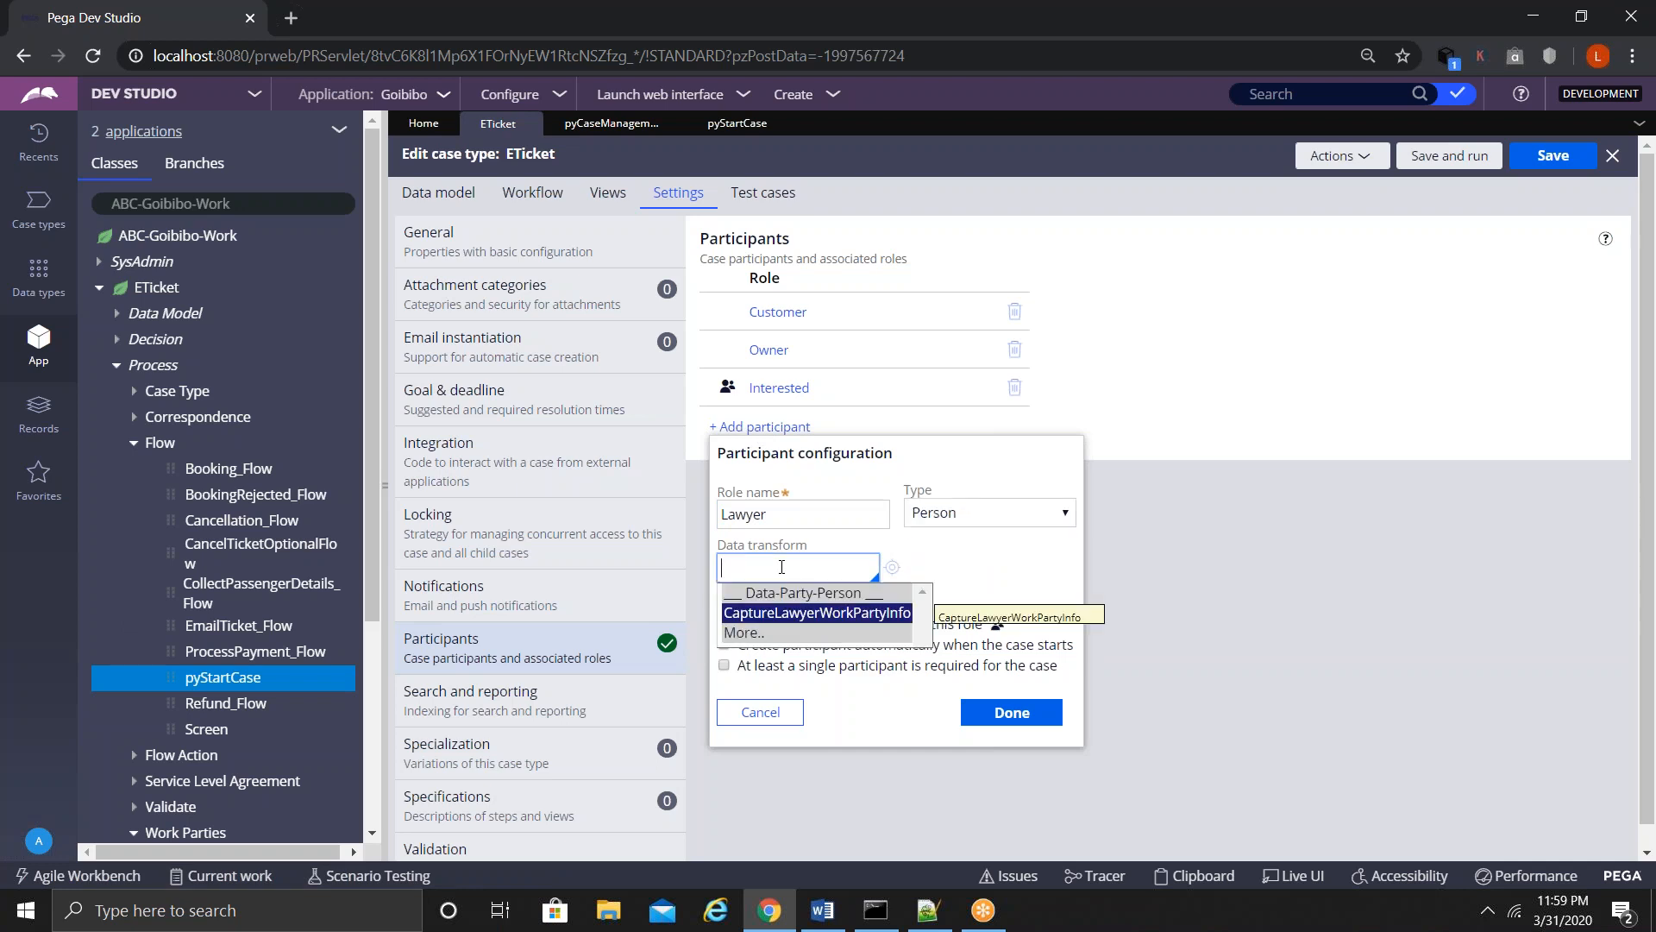
key(Return)
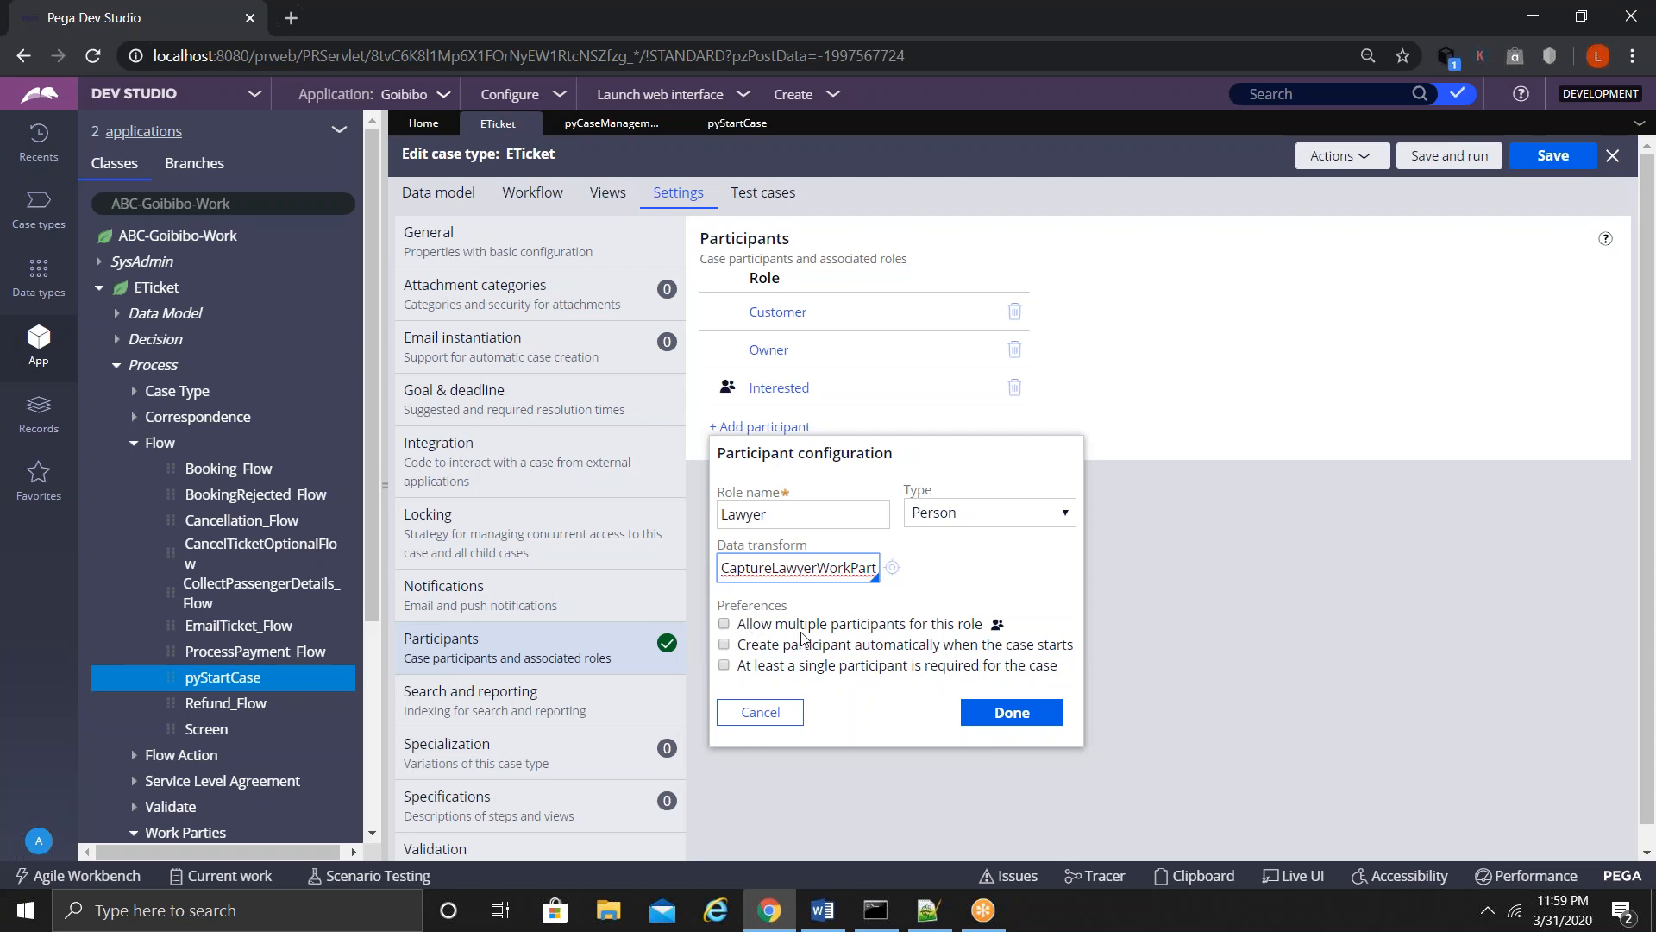
- Leave automatic creation off, add the Lawyer role, and save the ETicket case type
double_click(770, 519)
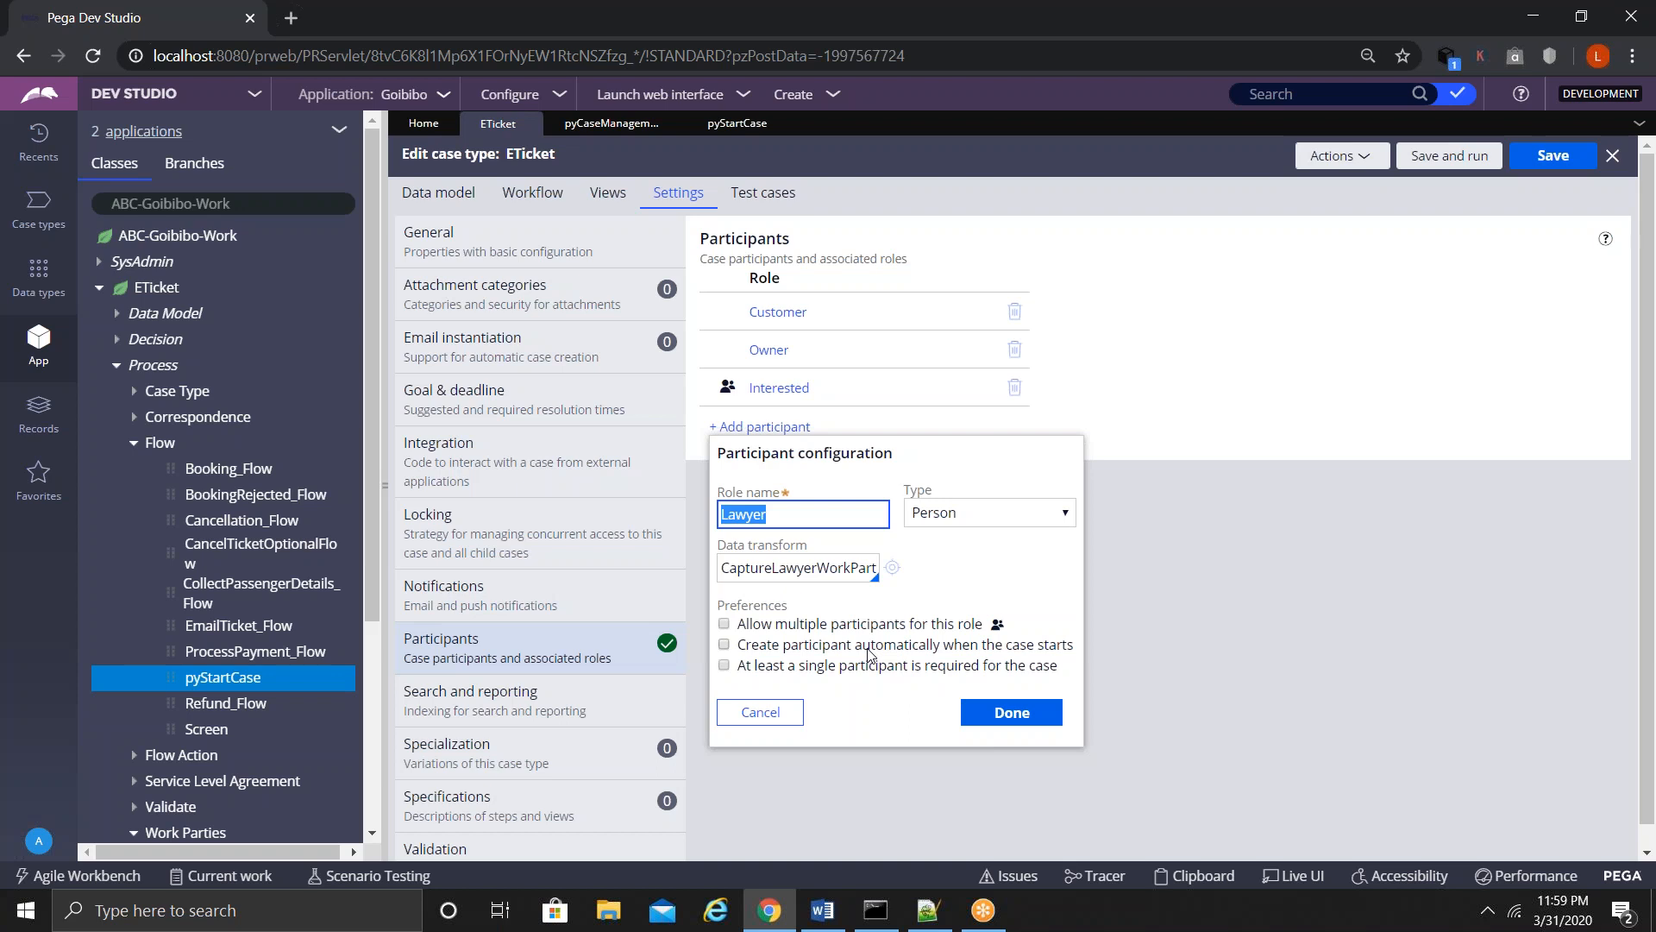
click(723, 645)
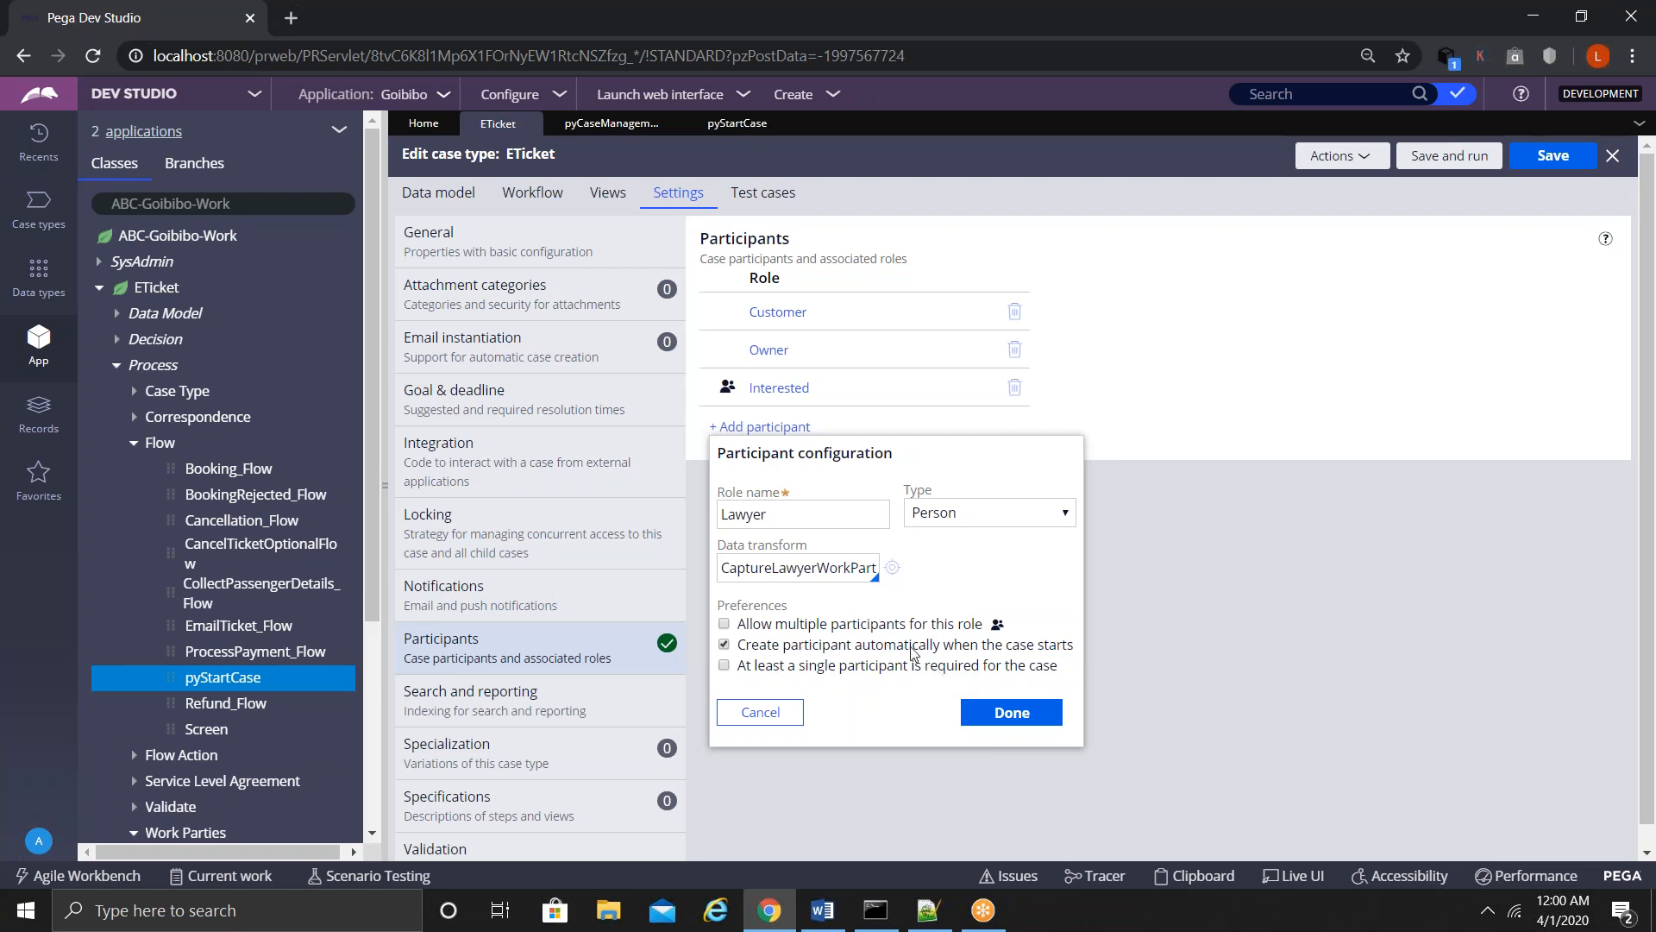
drag(948, 654, 1078, 659)
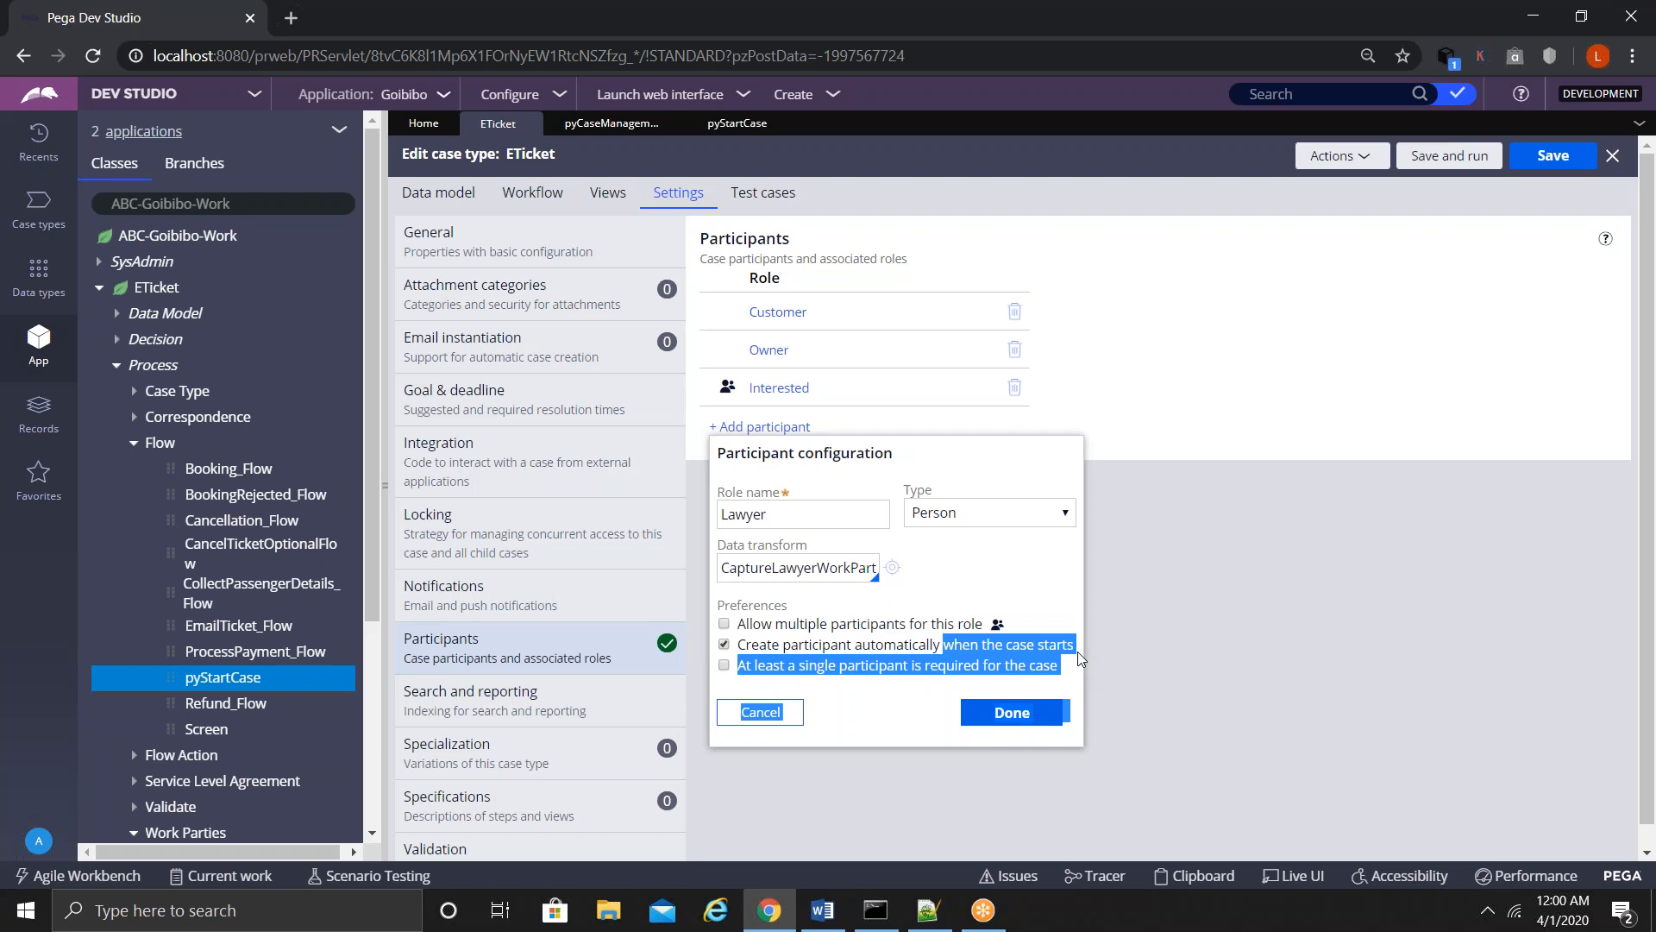
click(963, 653)
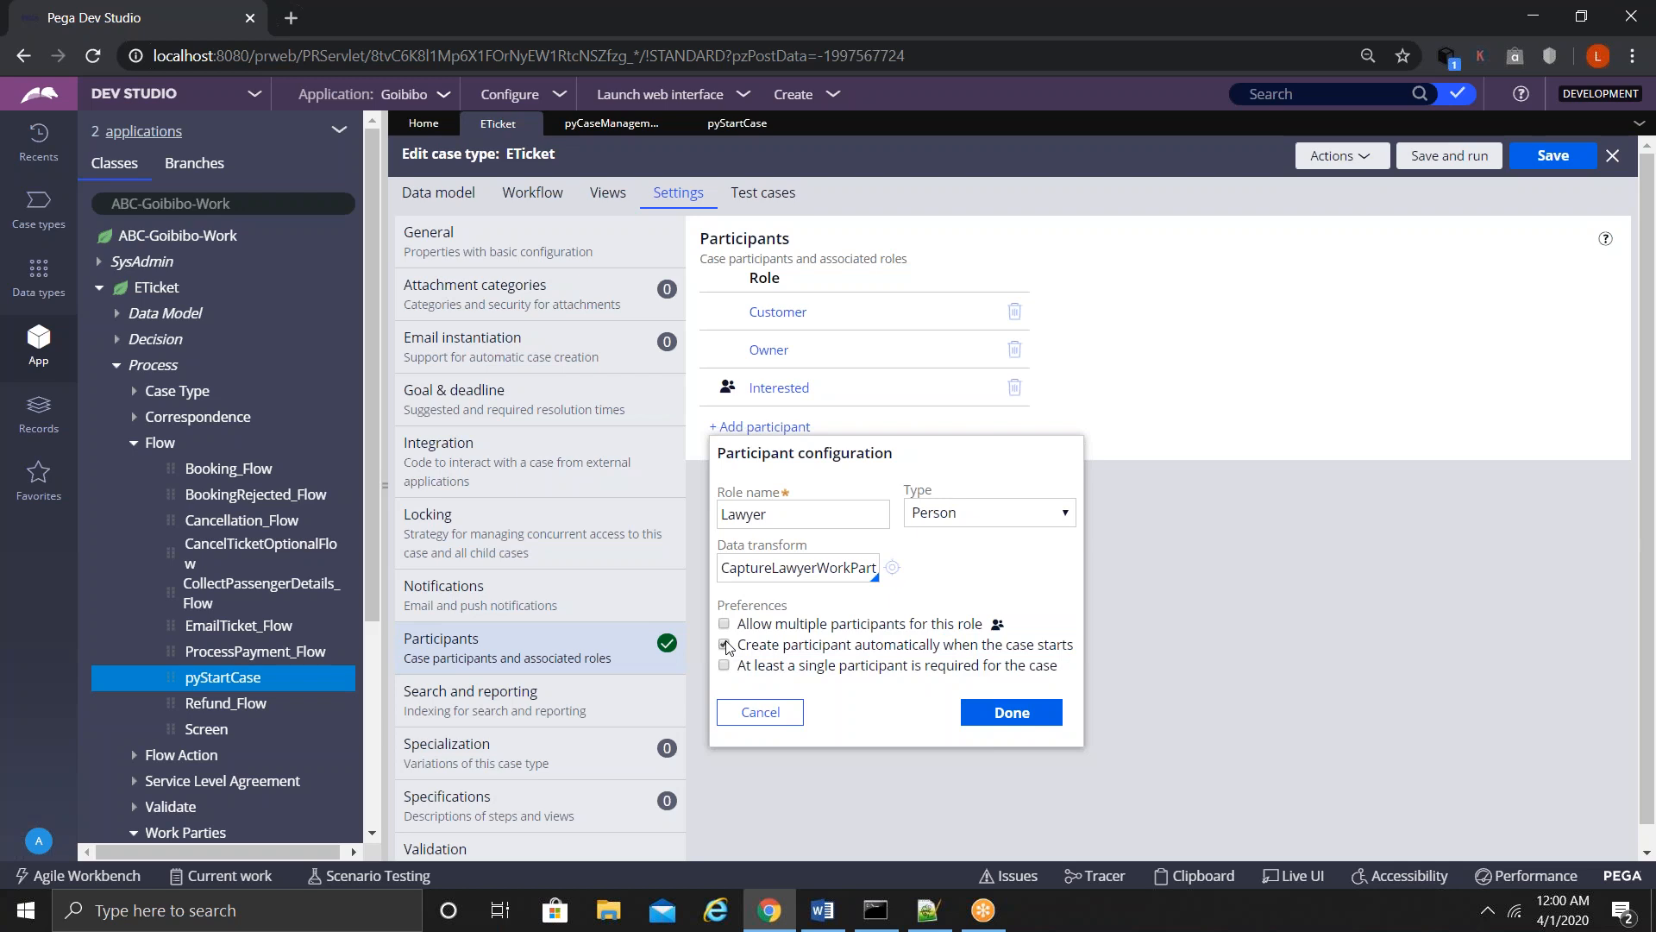
click(1011, 712)
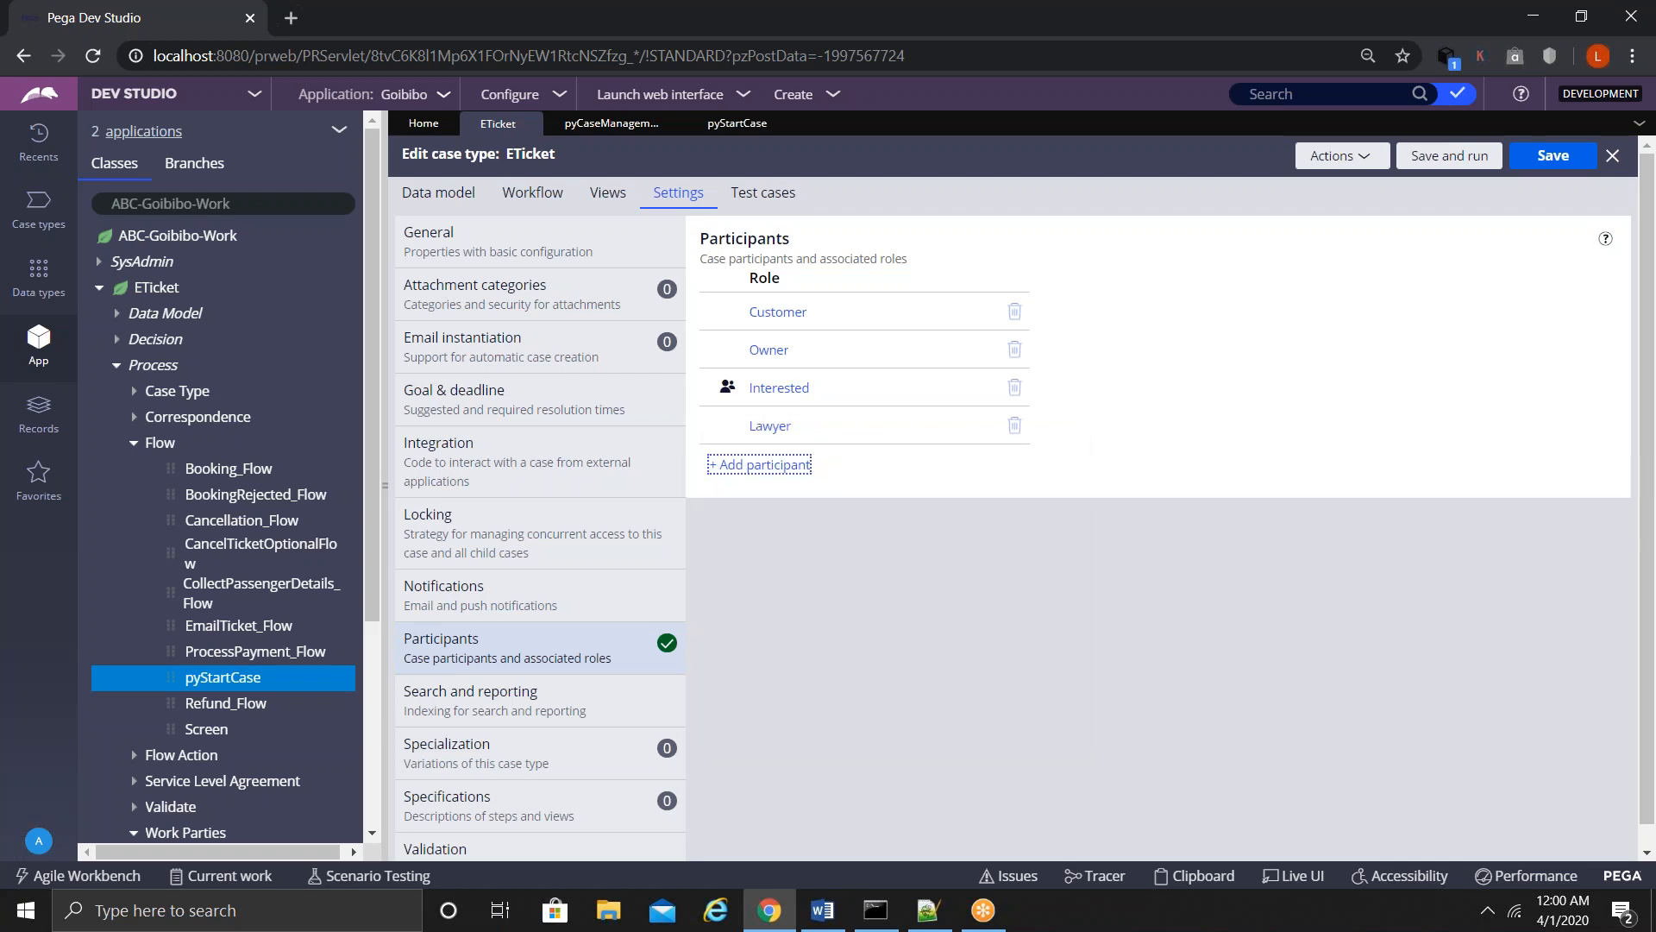
click(1550, 158)
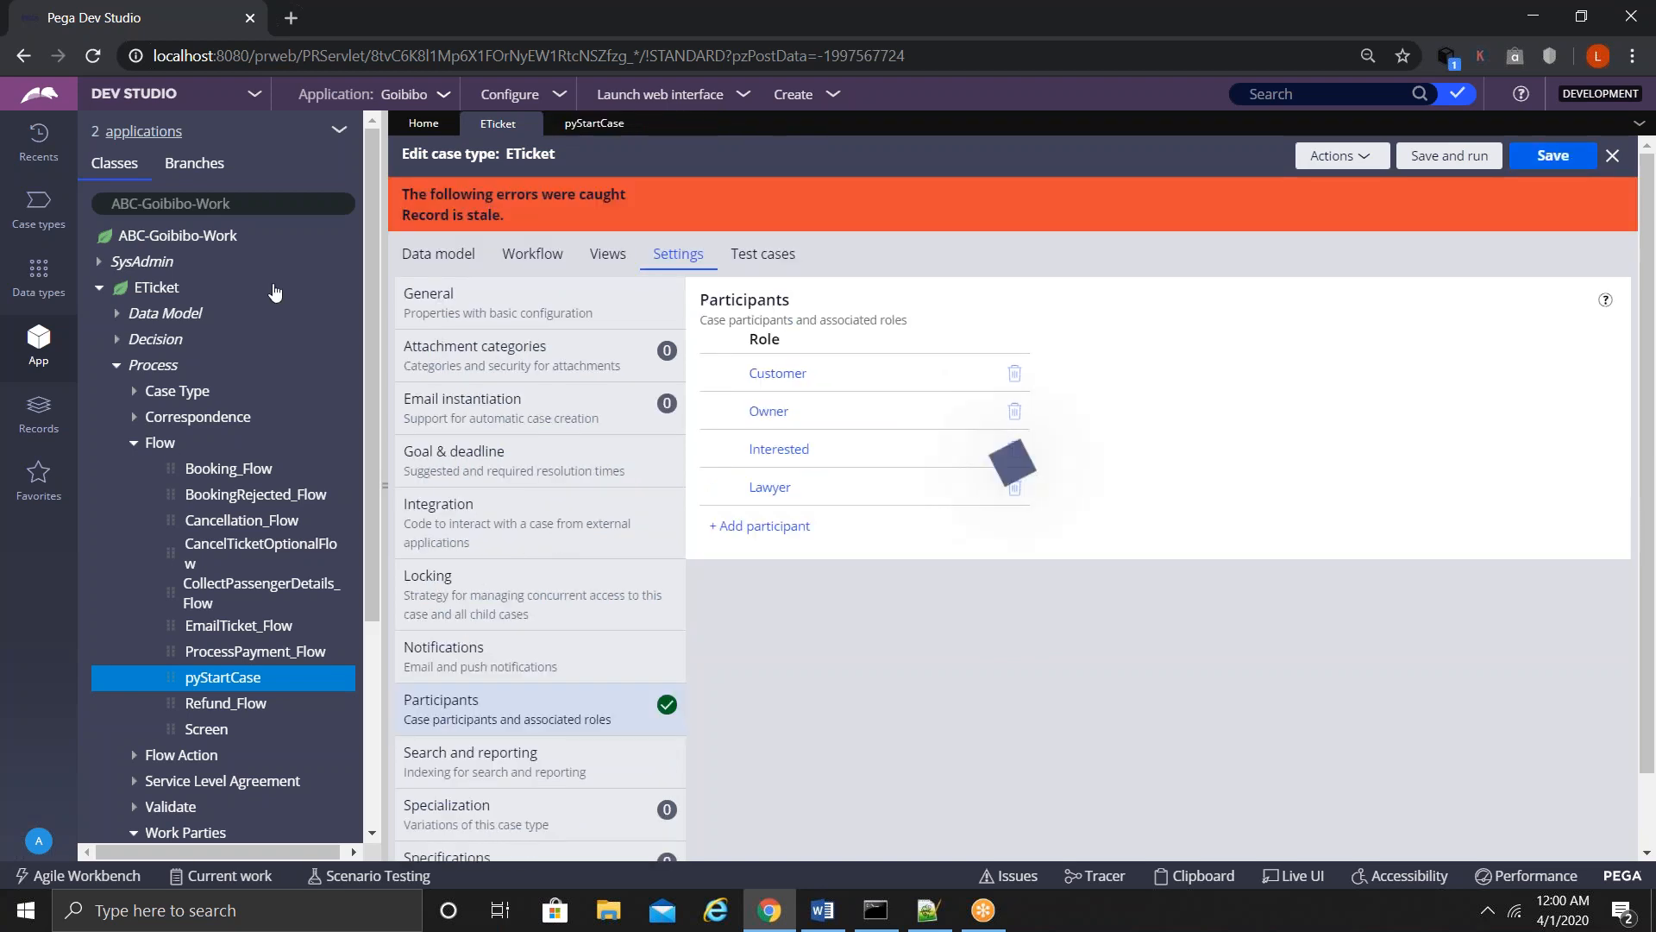
- Reload the stale ETicket case type and show its Participants settings
click(1349, 153)
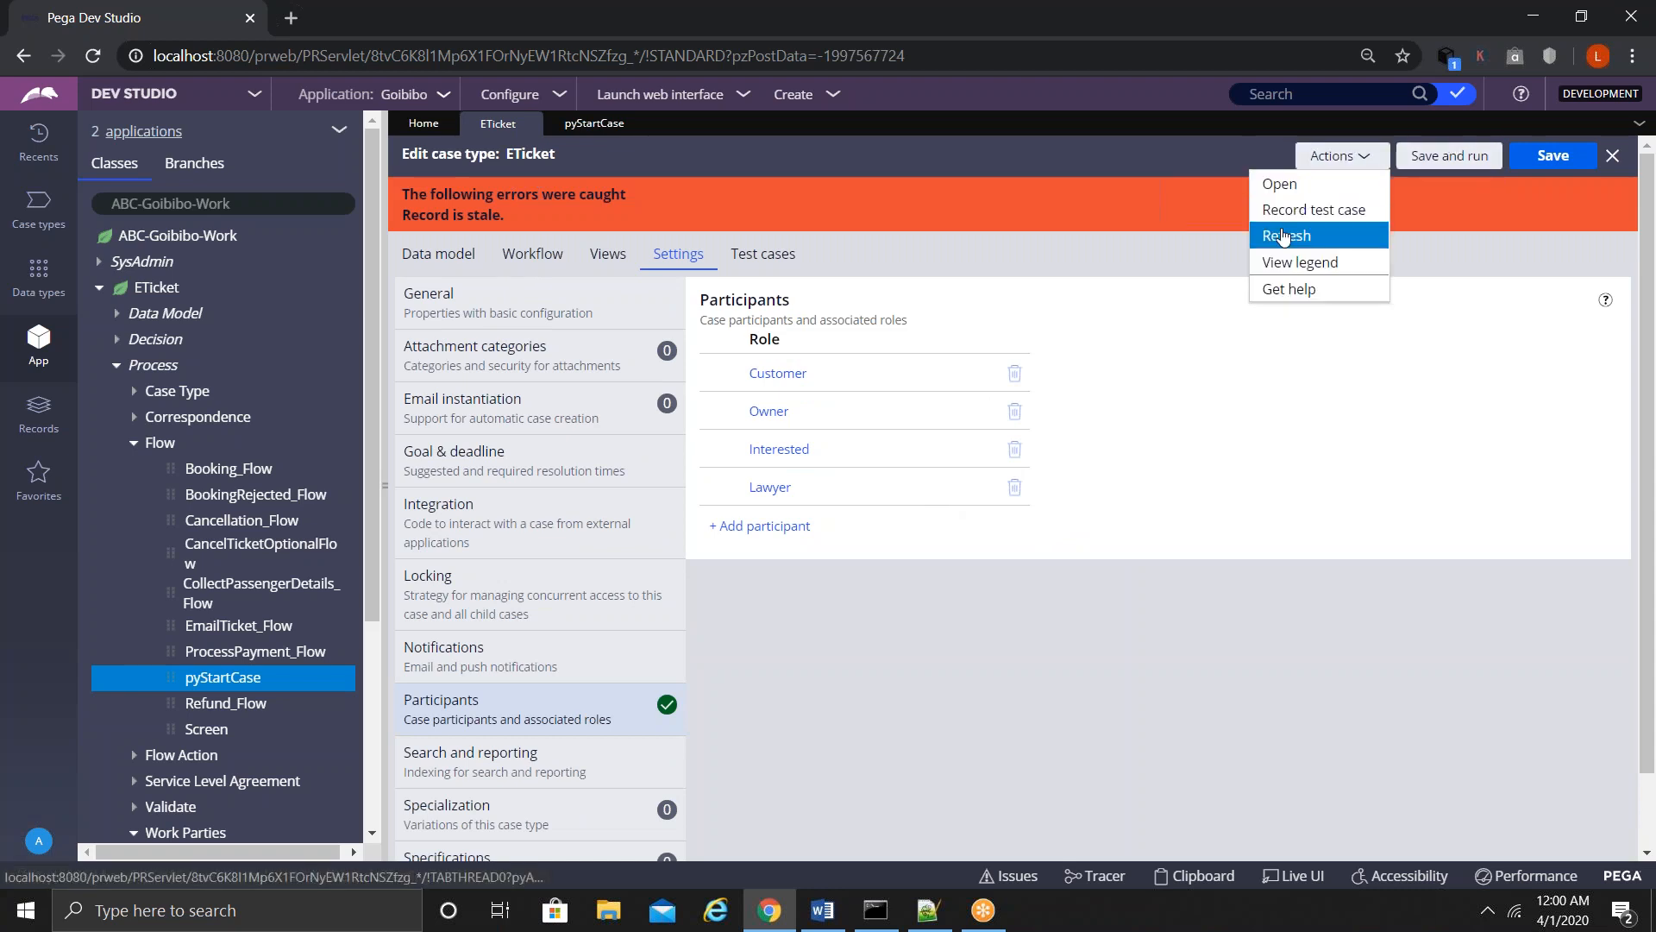
click(1358, 234)
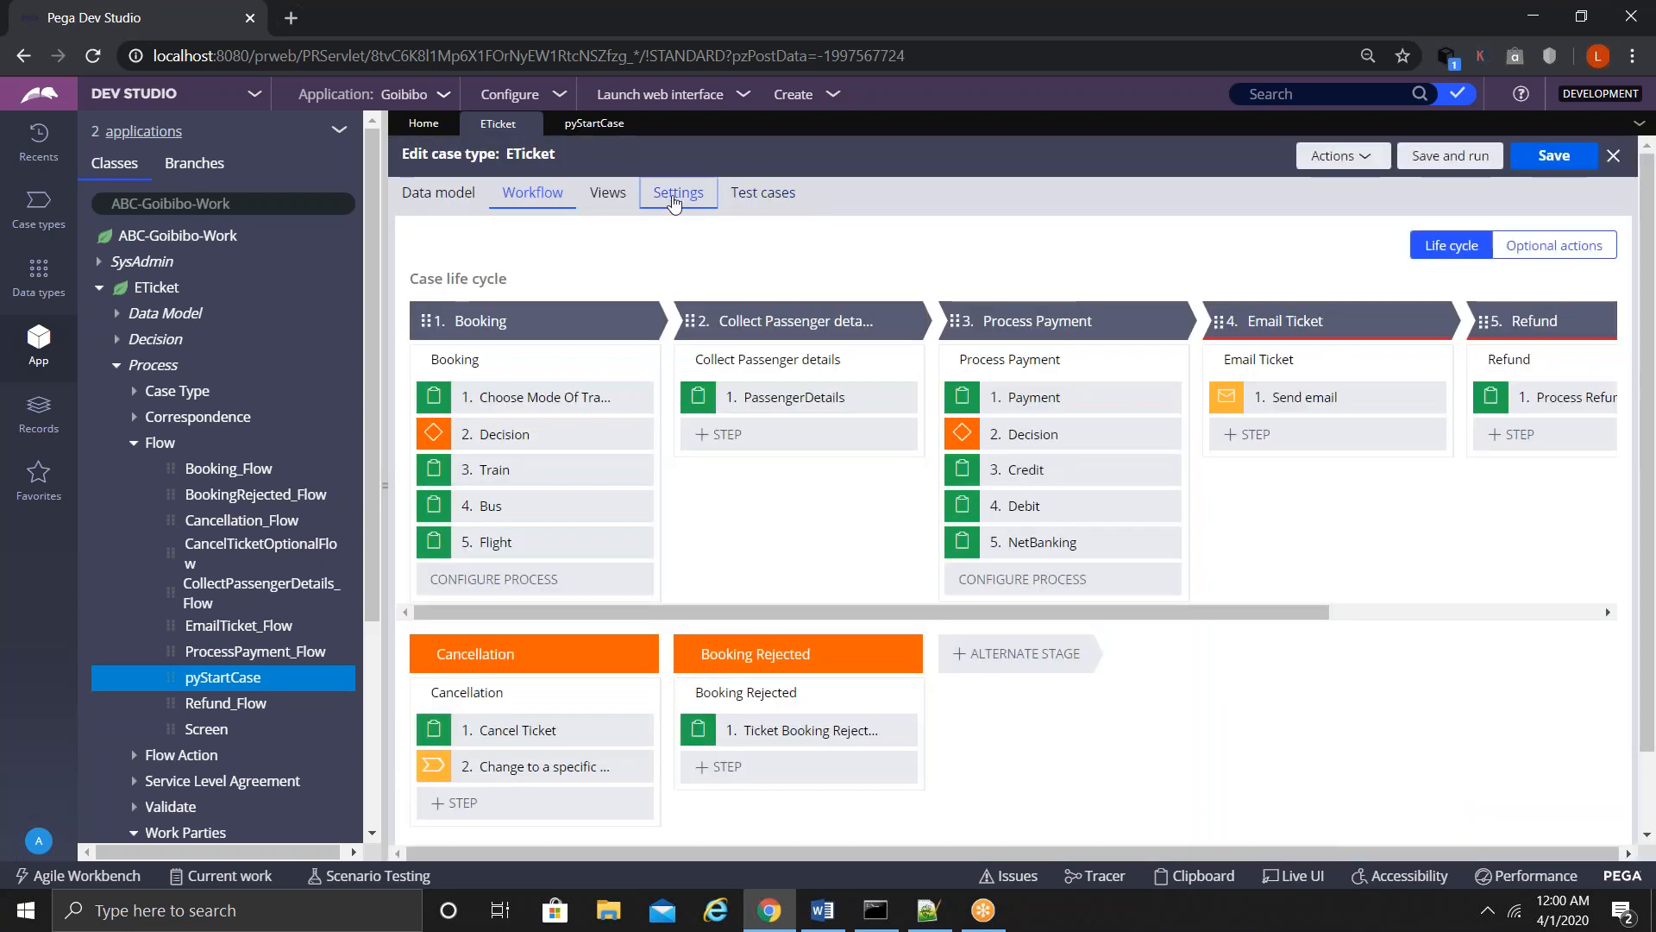
click(674, 200)
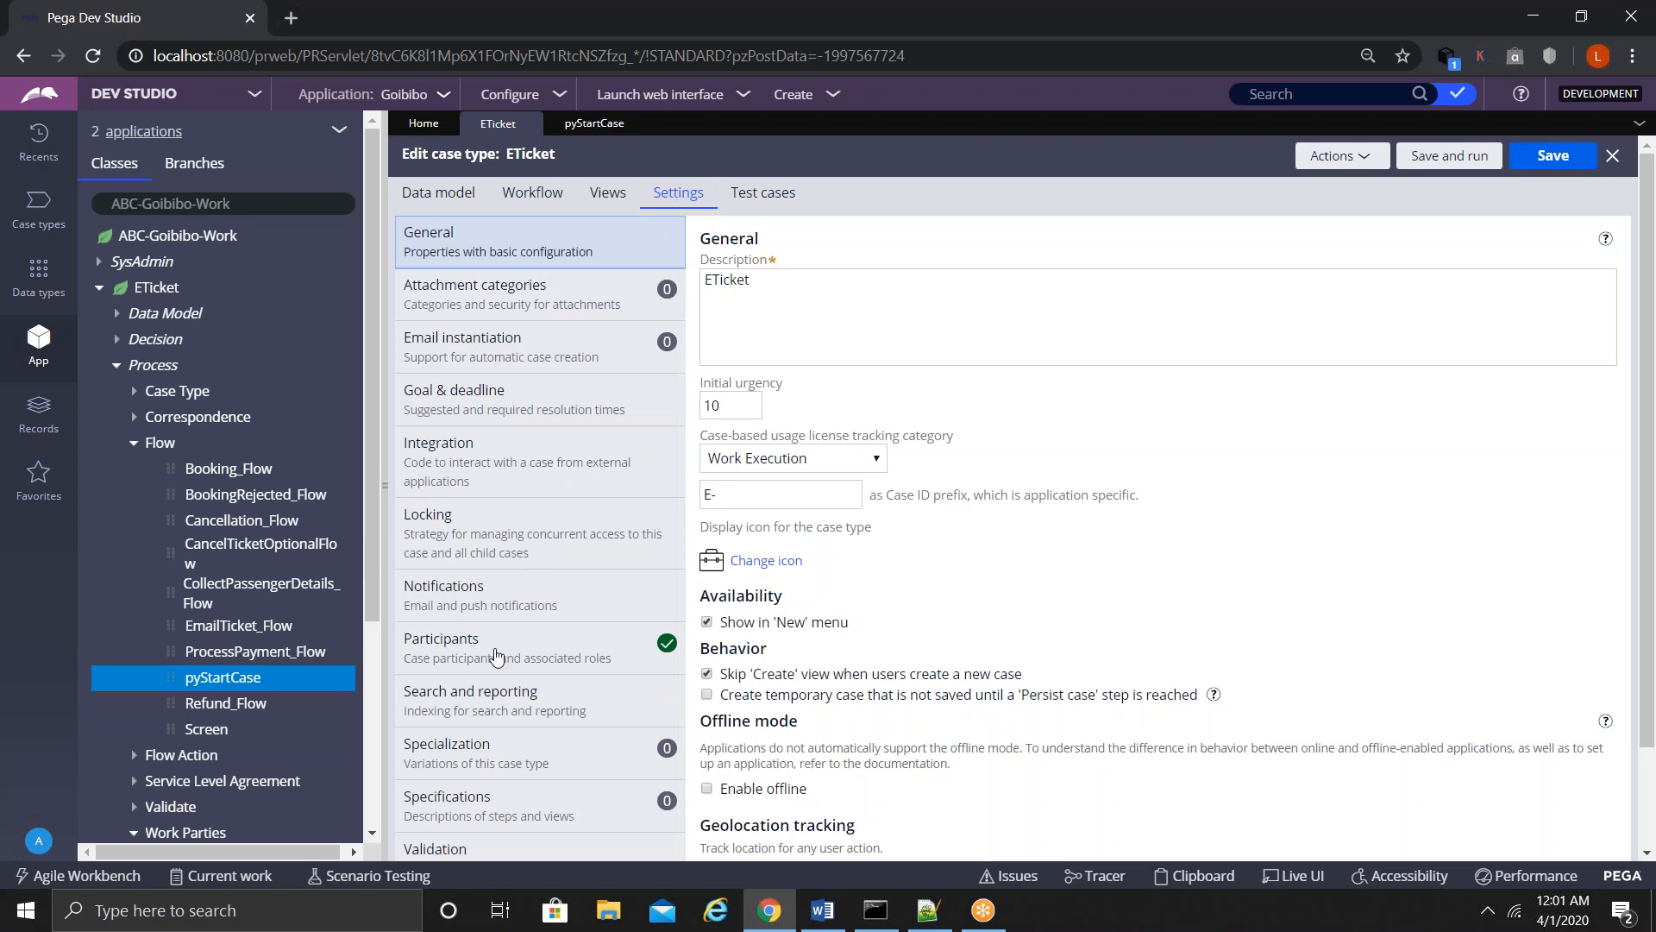
click(505, 645)
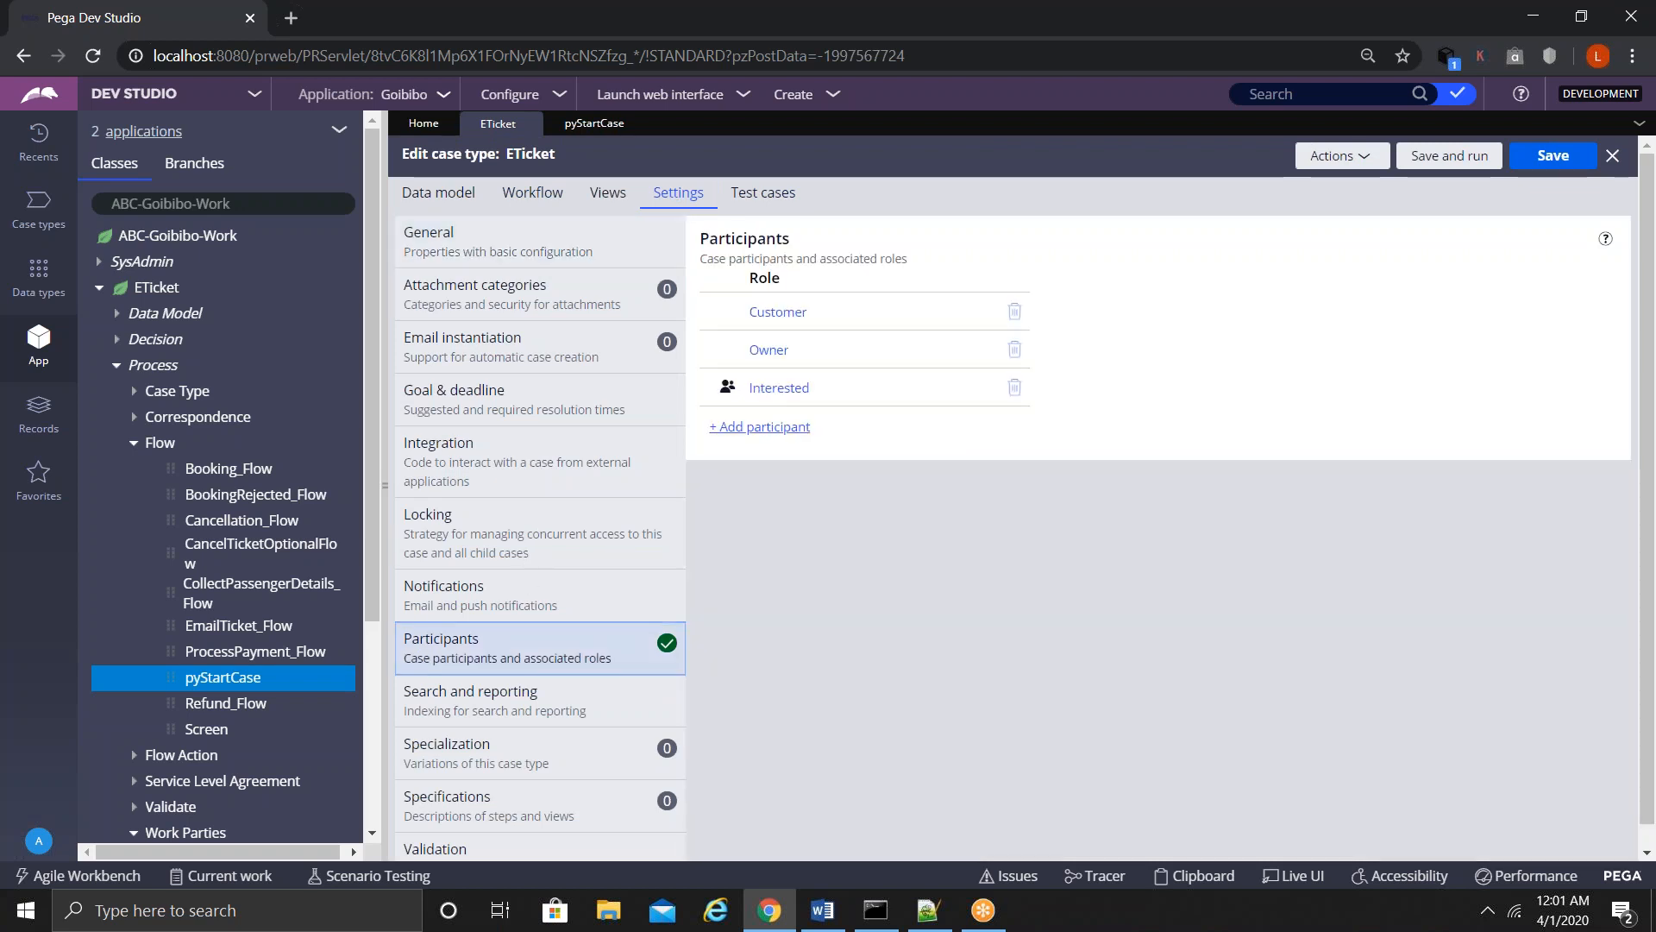
- Define a Lawyer participant role of type Person filled by CaptureLawyerWorkPartyInfo
click(780, 427)
text(Lawyer)
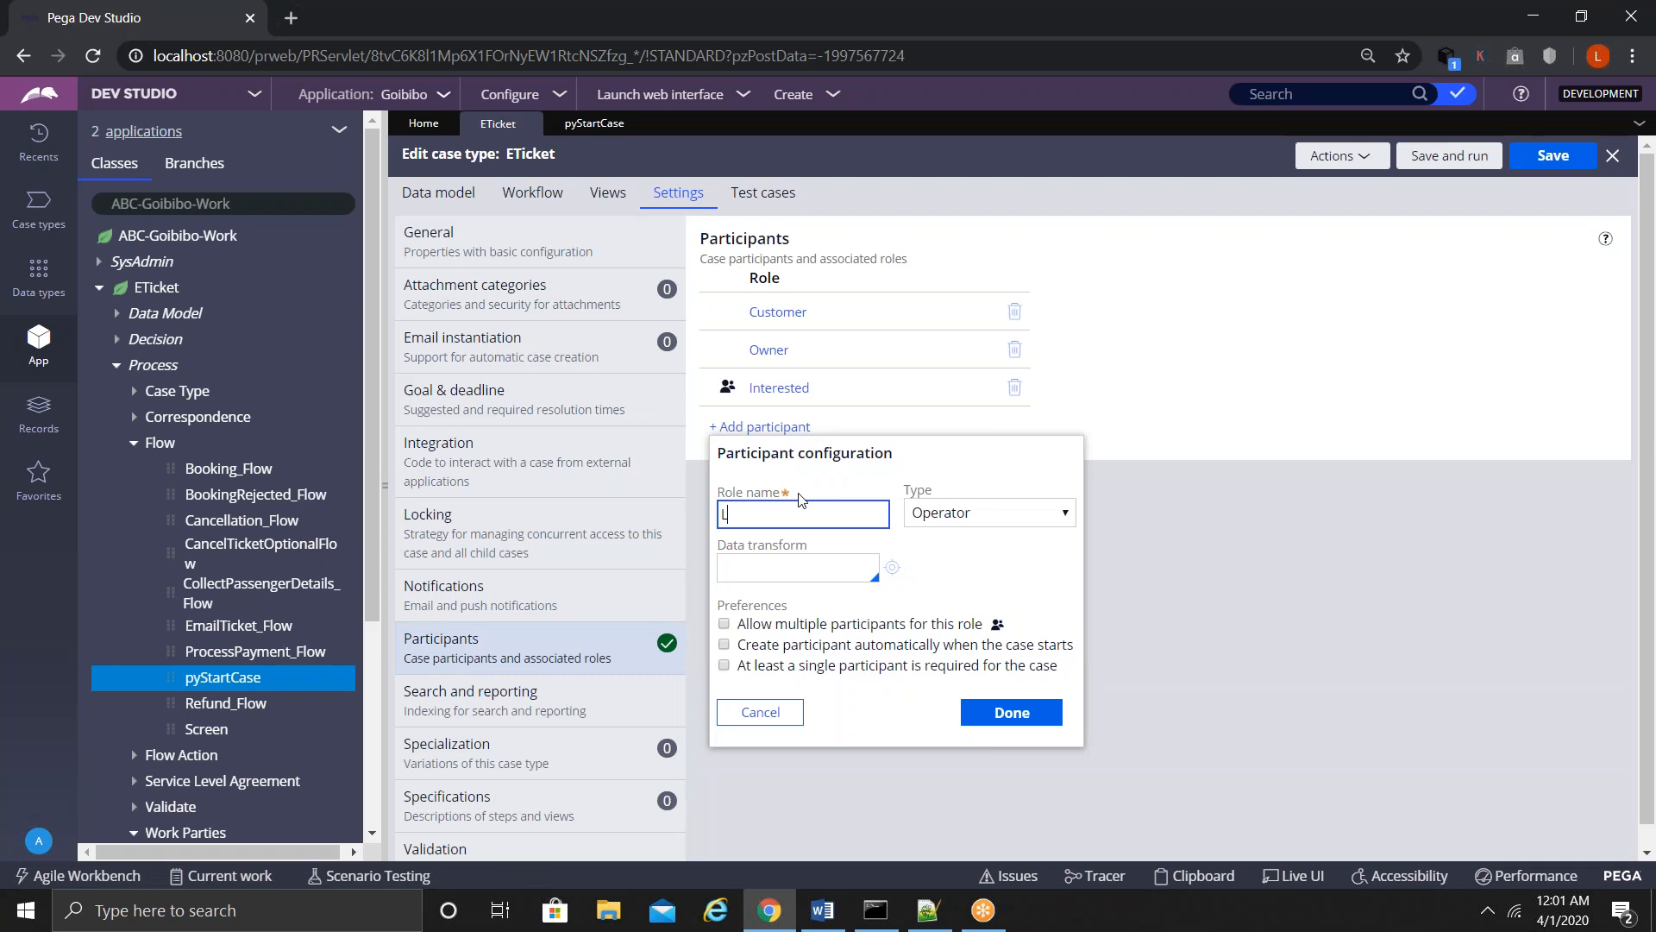
click(953, 512)
click(952, 613)
click(743, 563)
key(Down)
key(Down)
key(Return)
- Make Lawyer auto-created with each case, add the role, and save the ETicket case type
click(723, 644)
click(1007, 714)
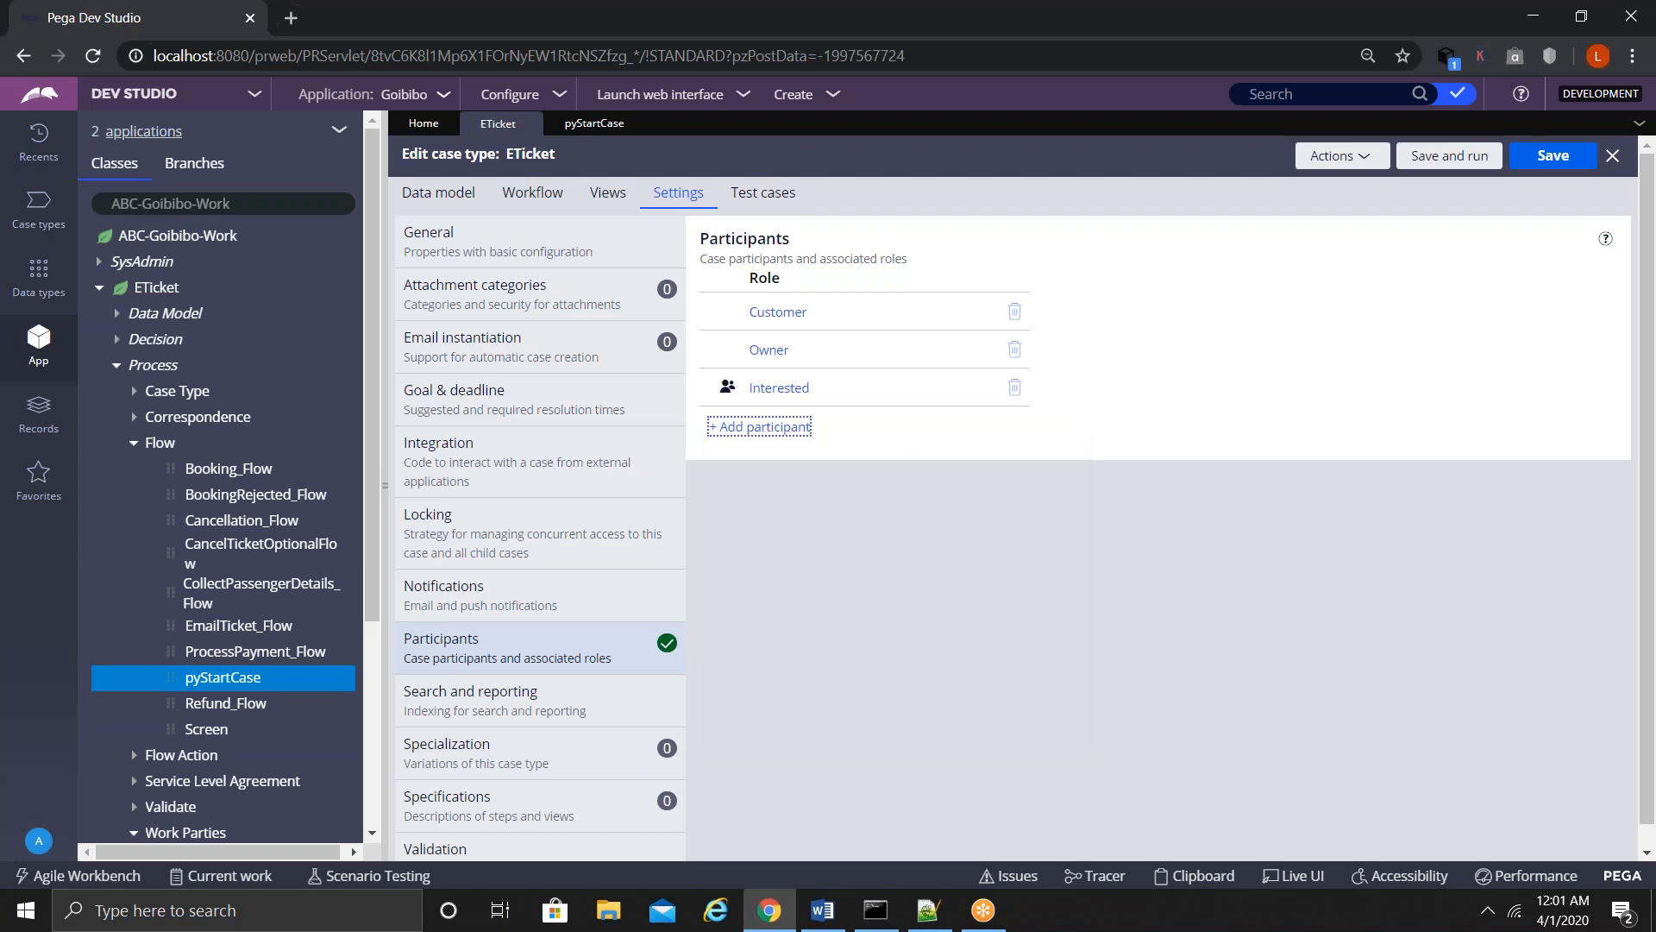
click(1550, 156)
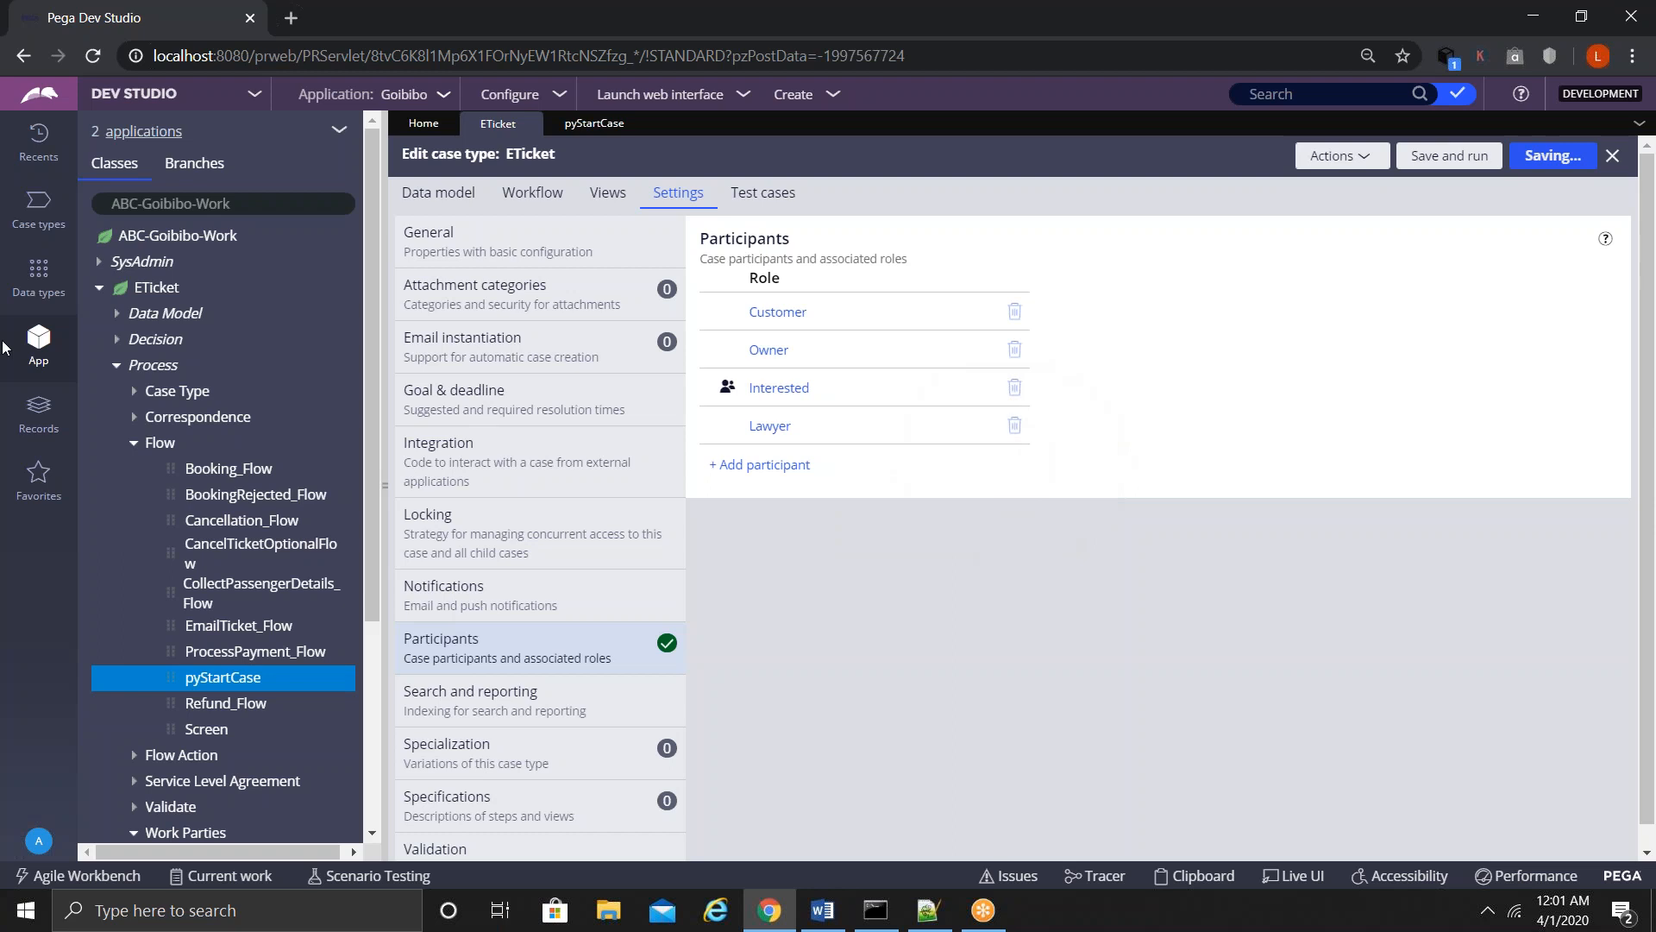
click(133, 444)
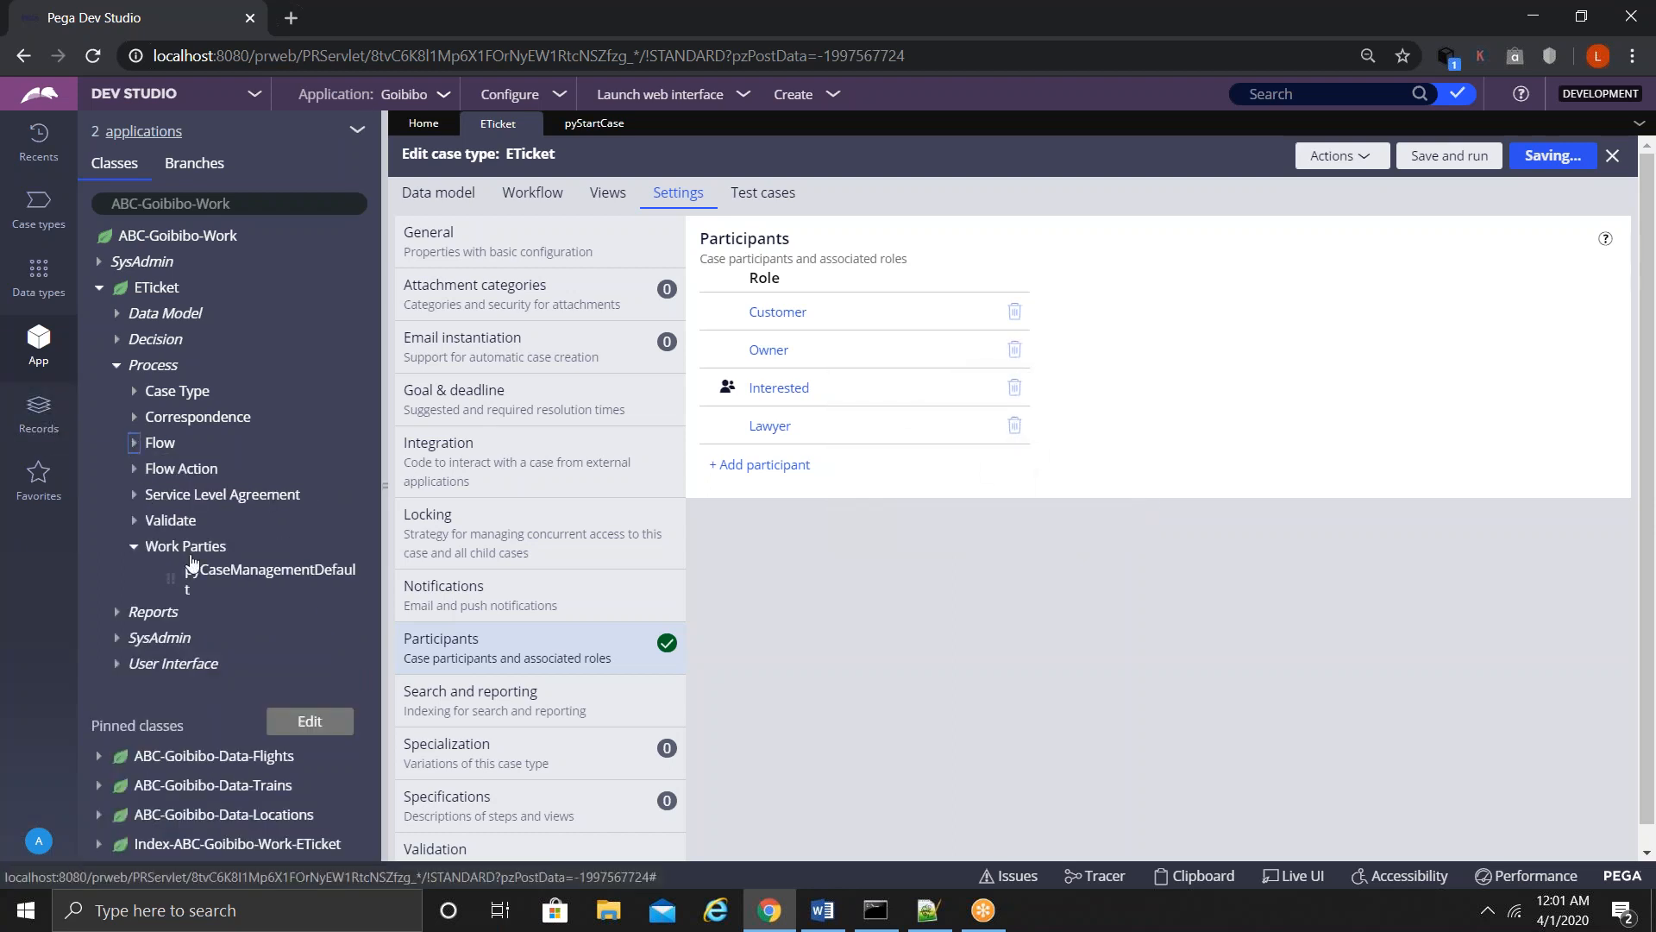
- In pyCaseManagementDefault, copy the Lawyer role name into its row's Party prompt field
click(231, 576)
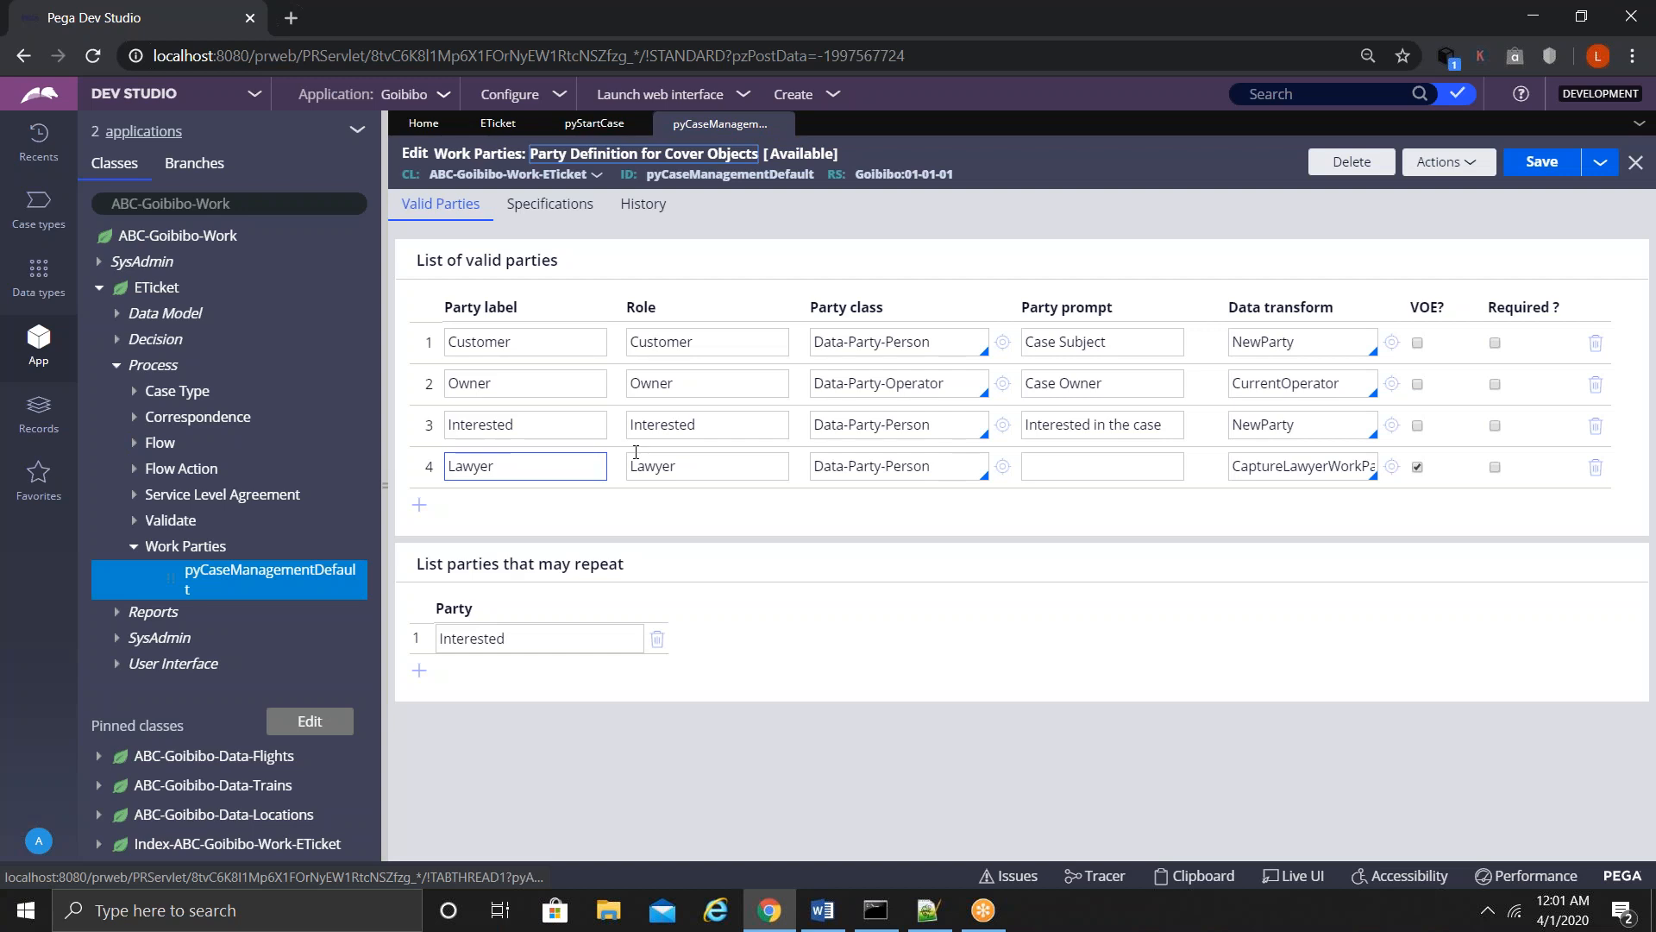
click(1122, 469)
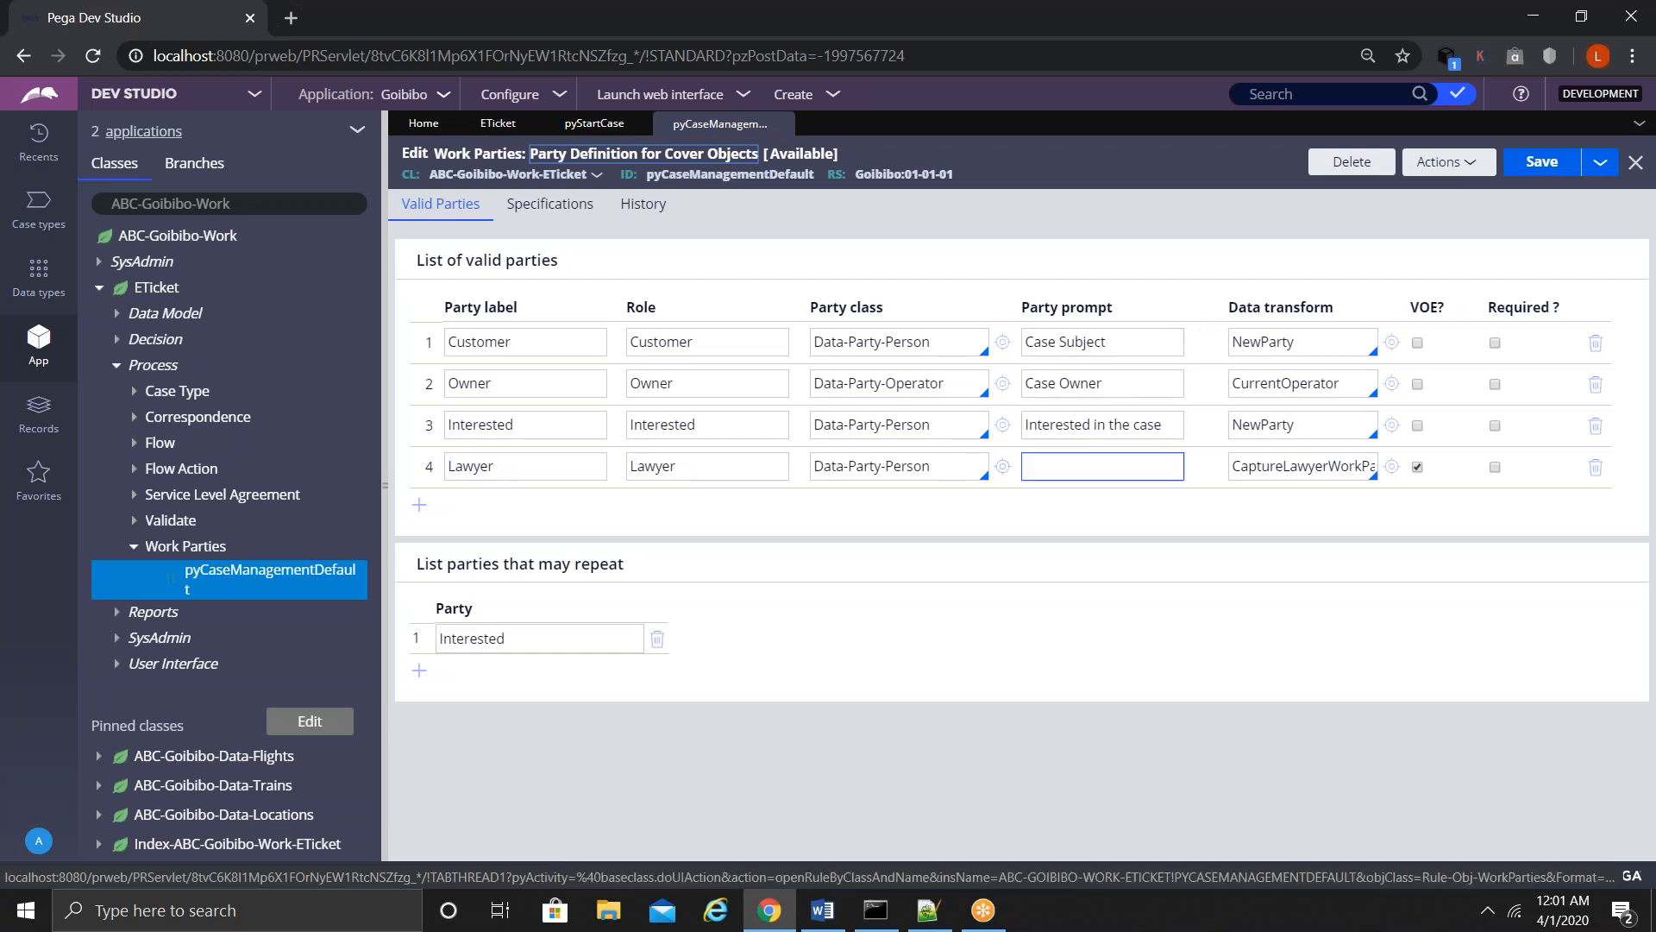
double_click(658, 467)
key(ctrl+c)
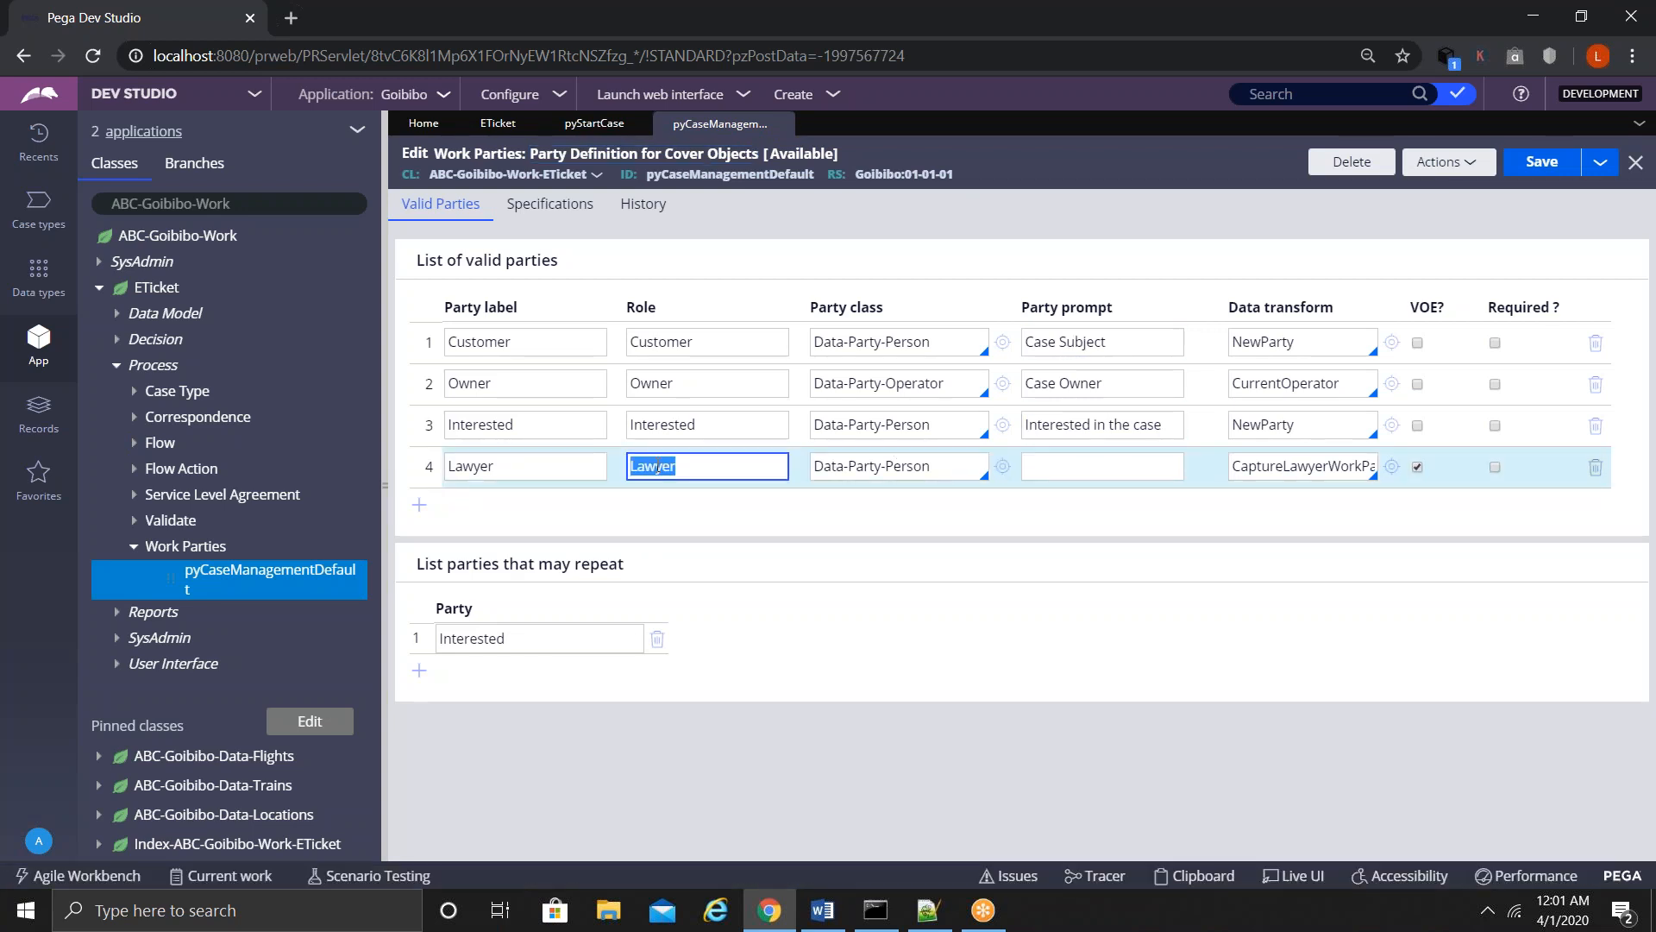
click(1128, 474)
key(ctrl+v)
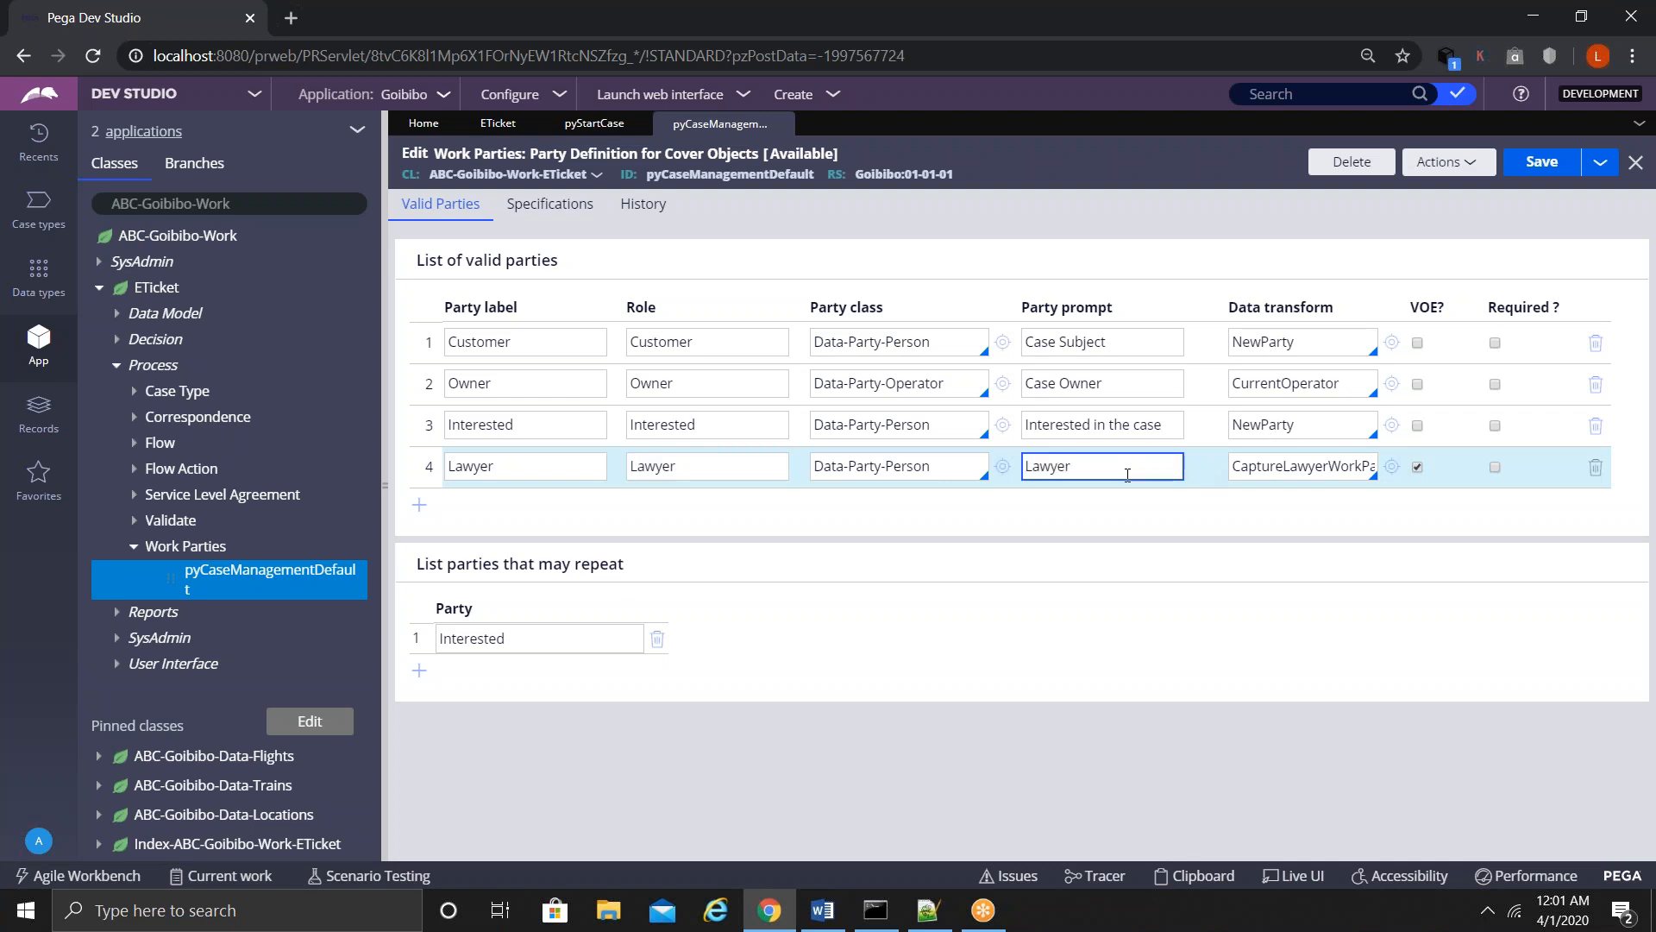
click(1542, 162)
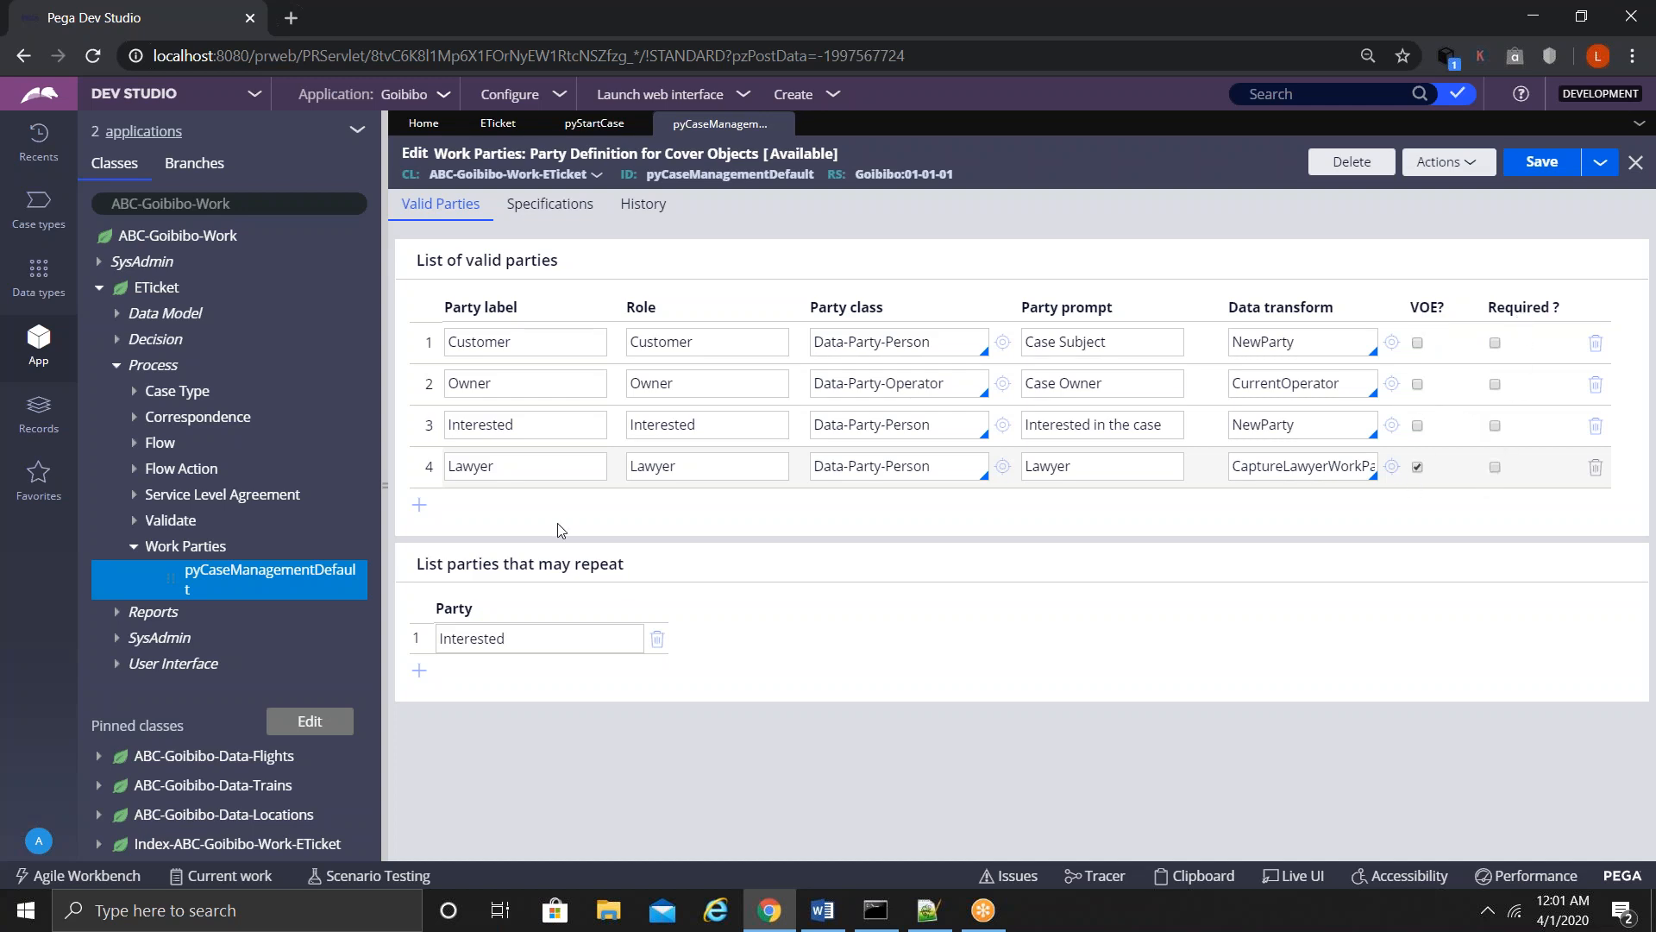
- Review the Lawyer party label and return to the pyStartCase flow
drag(478, 564, 646, 583)
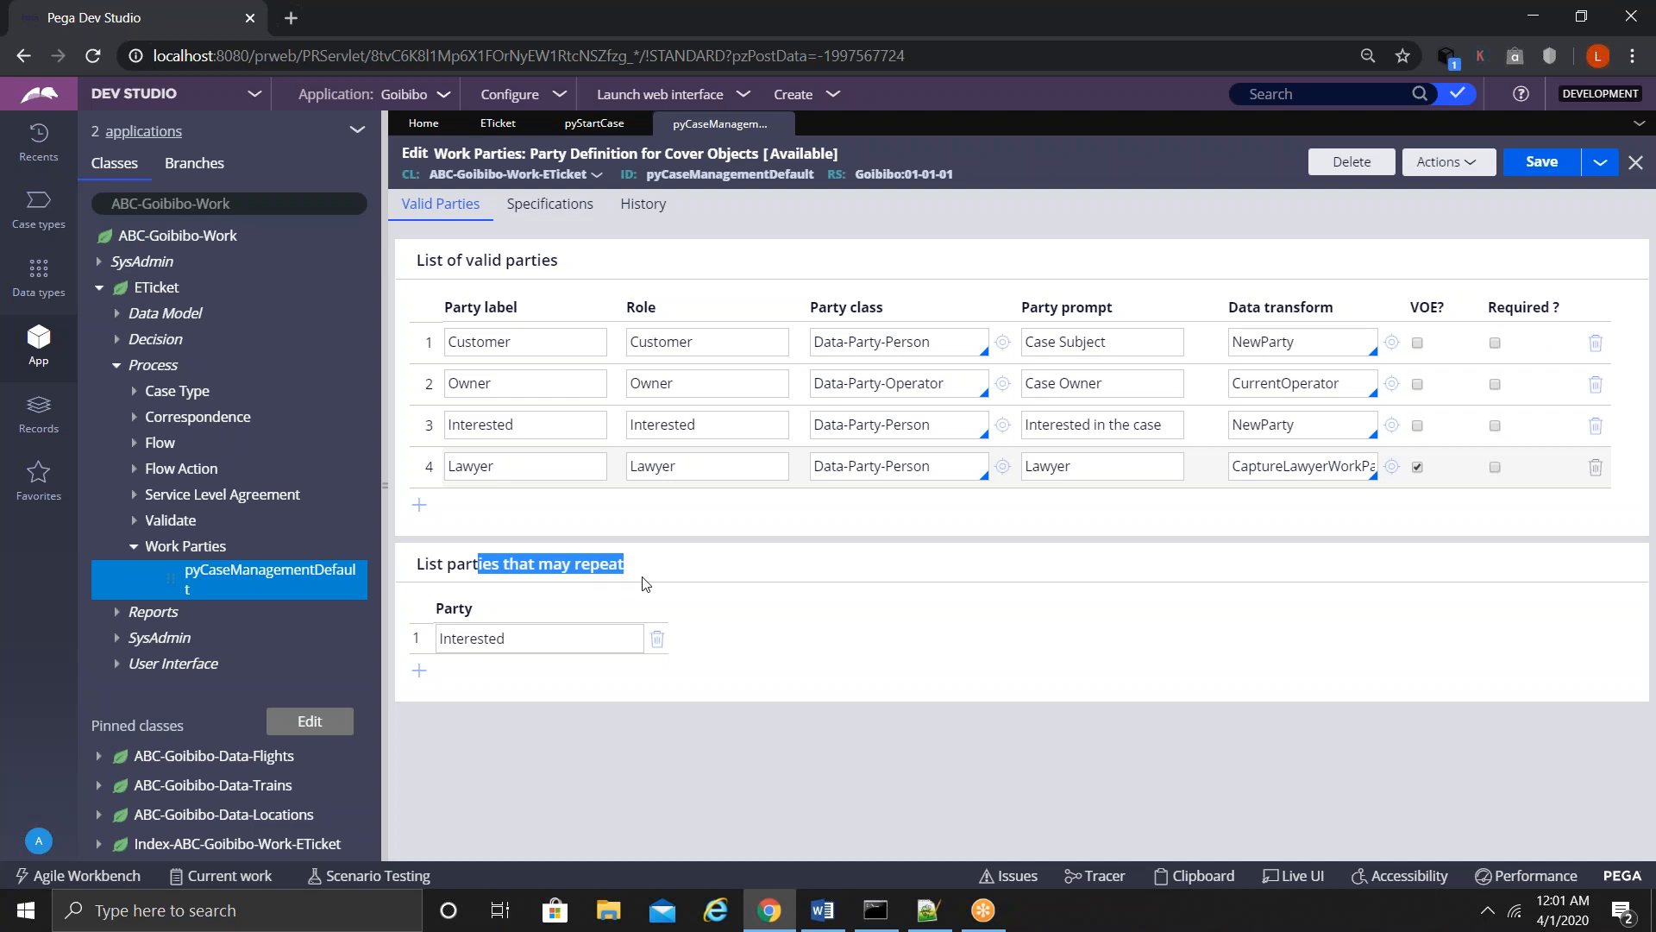
double_click(474, 461)
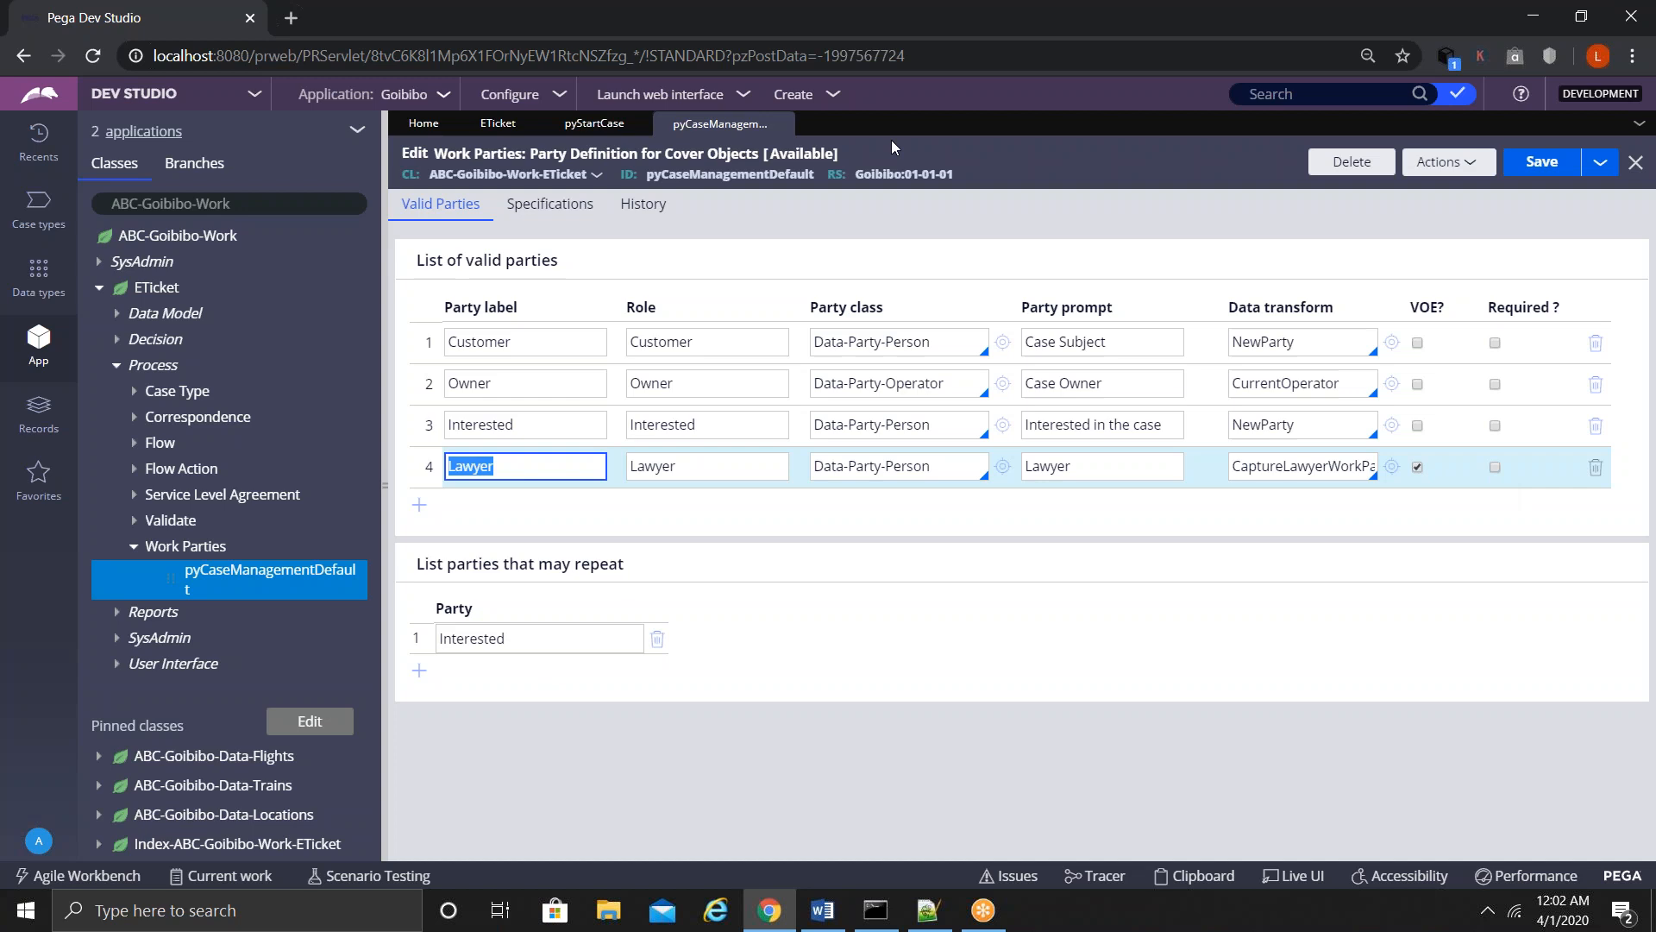
click(574, 125)
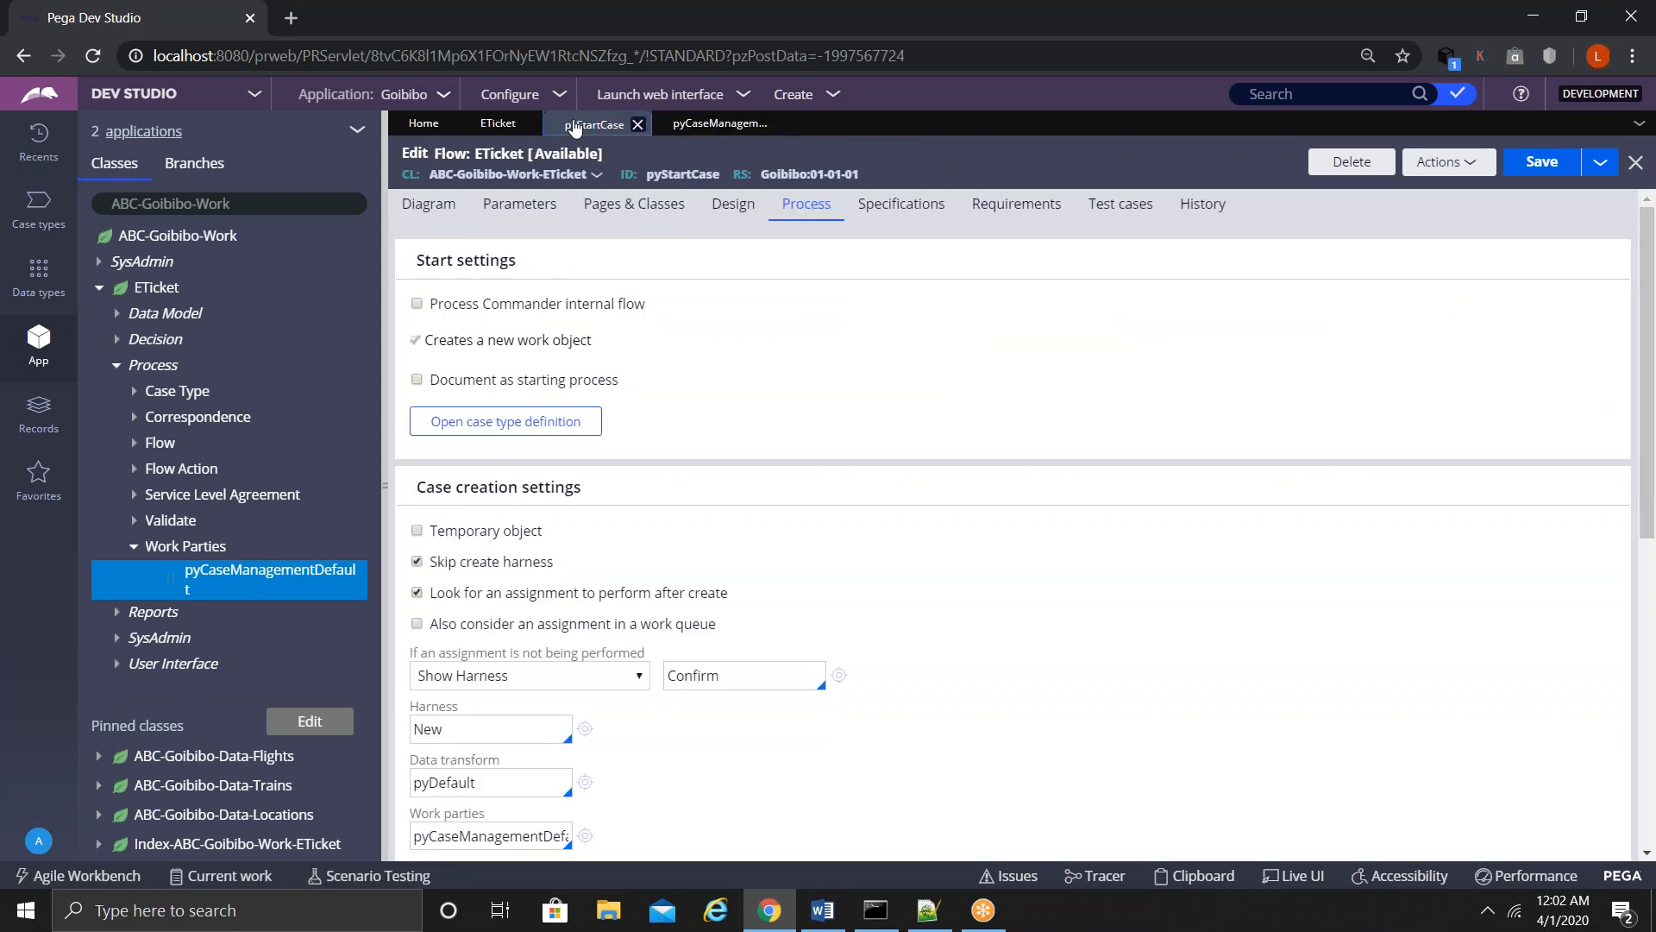
- Uncheck Skip create harness on pyStartCase and save the flow
click(417, 562)
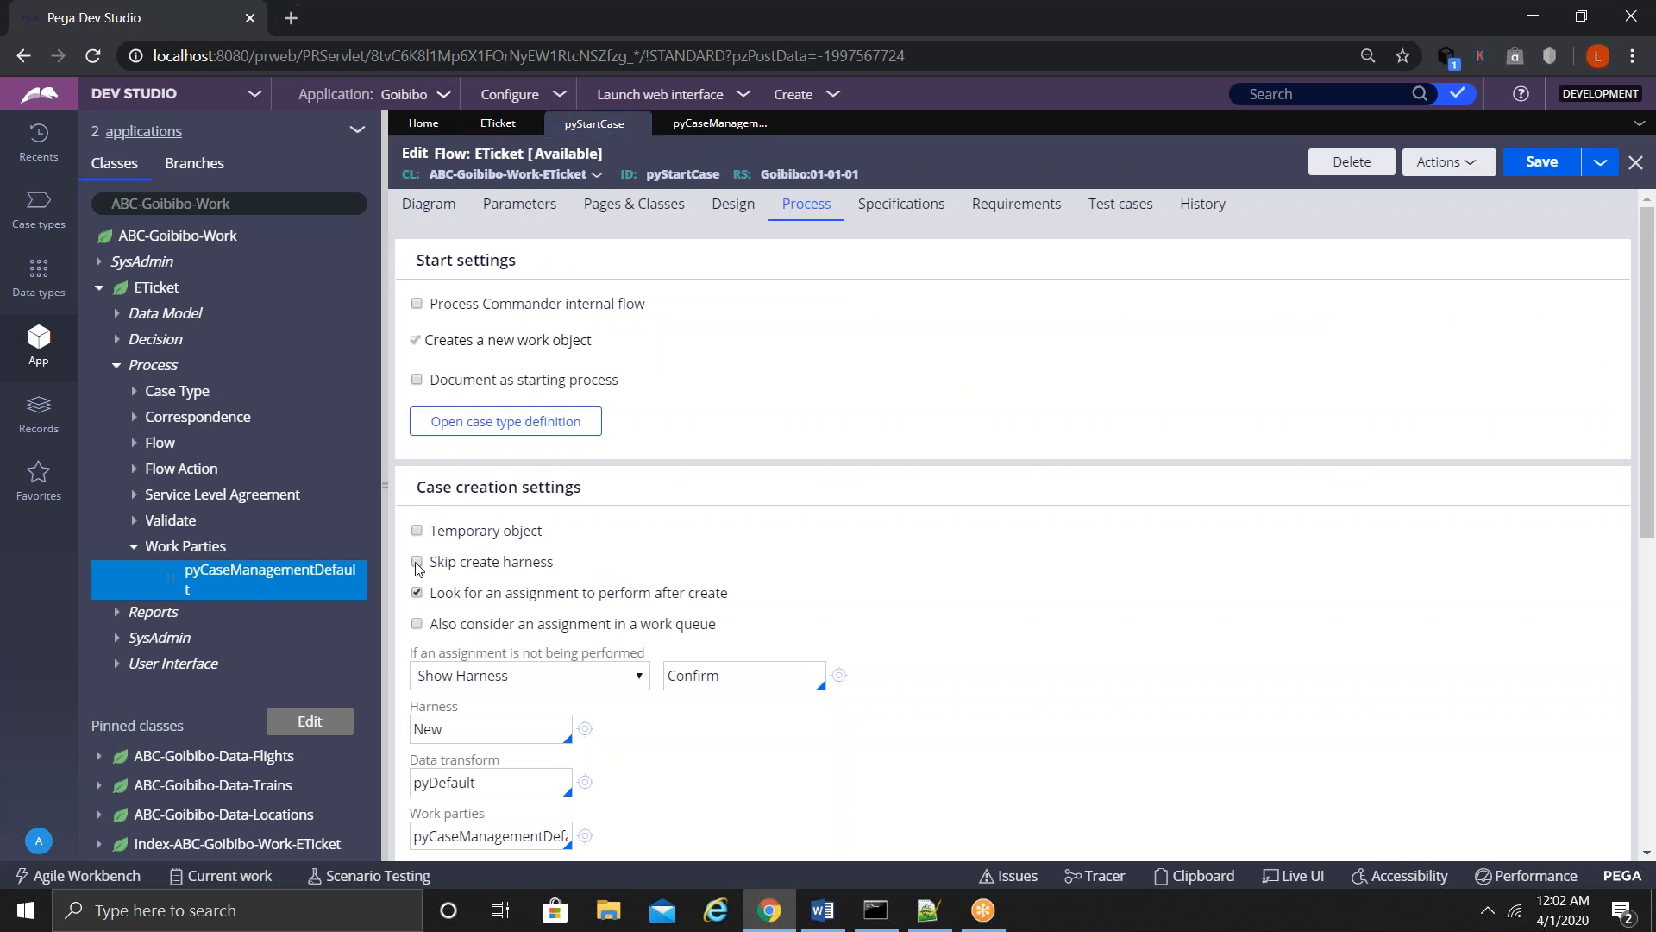
drag(556, 565, 433, 564)
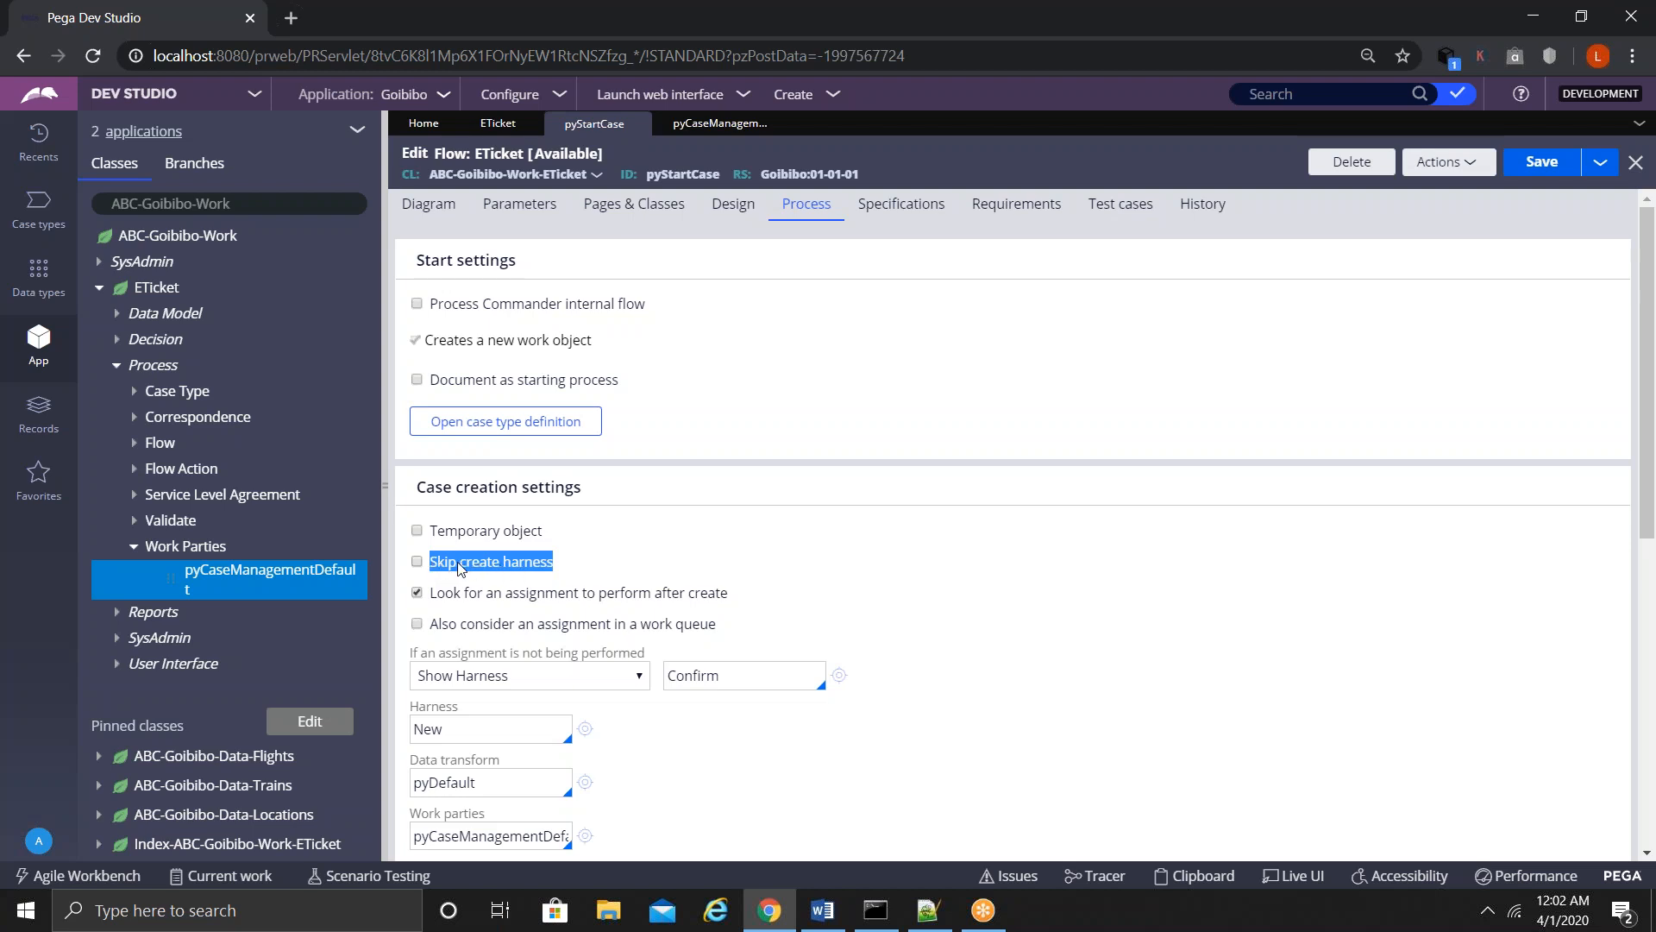
double_click(683, 173)
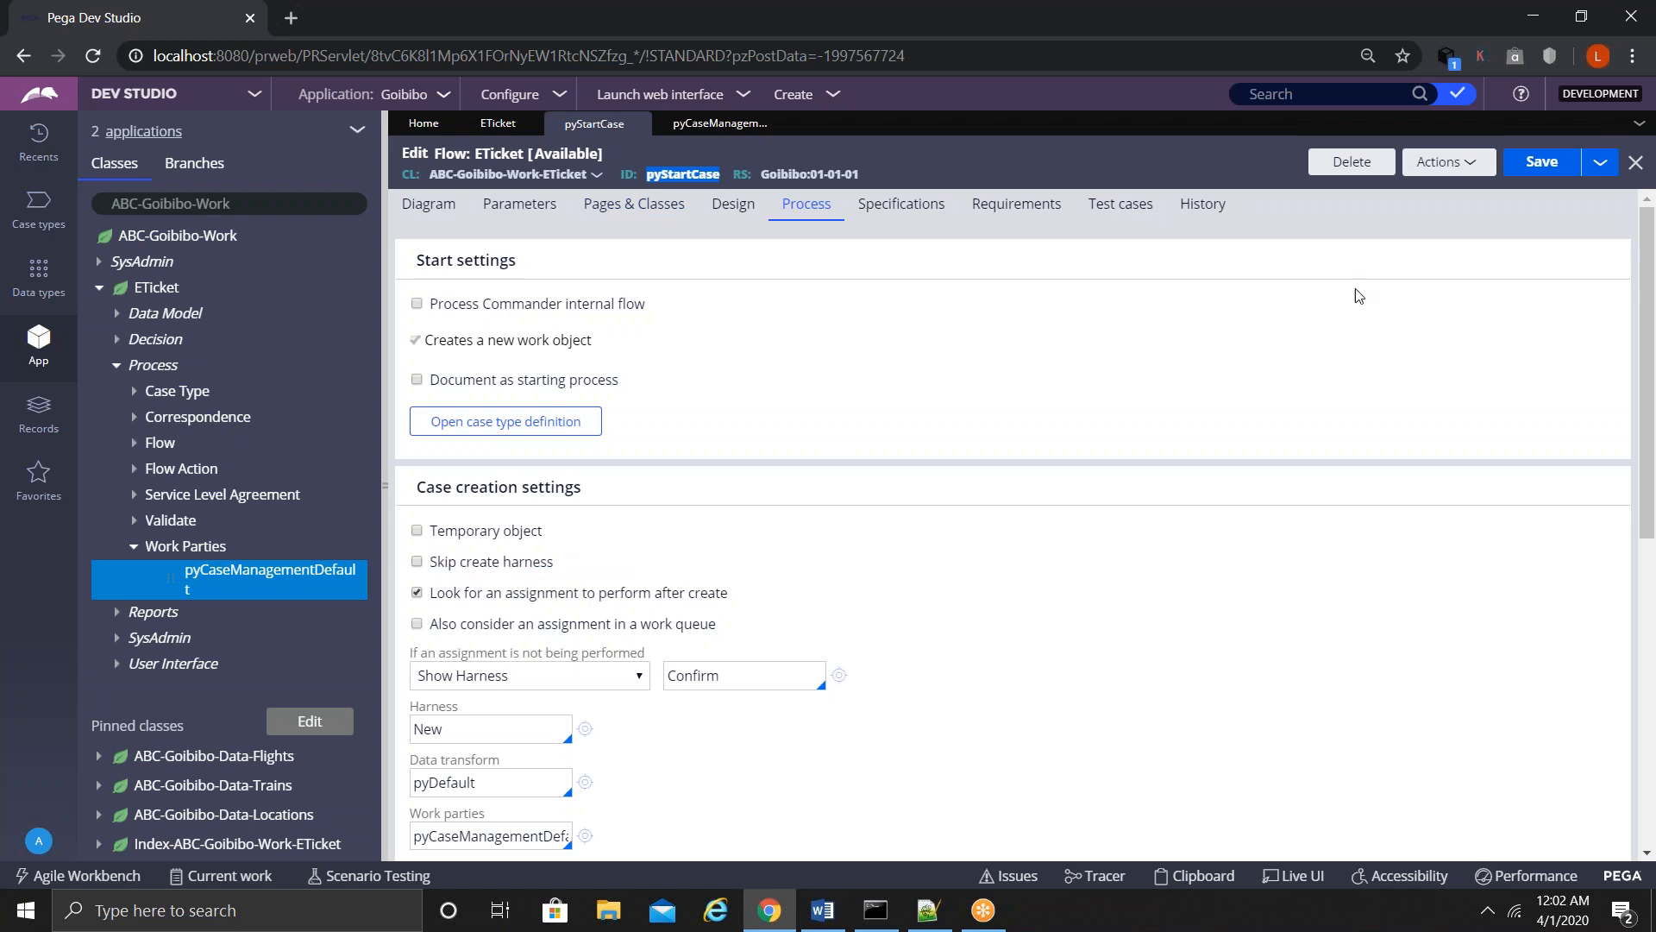
click(1537, 175)
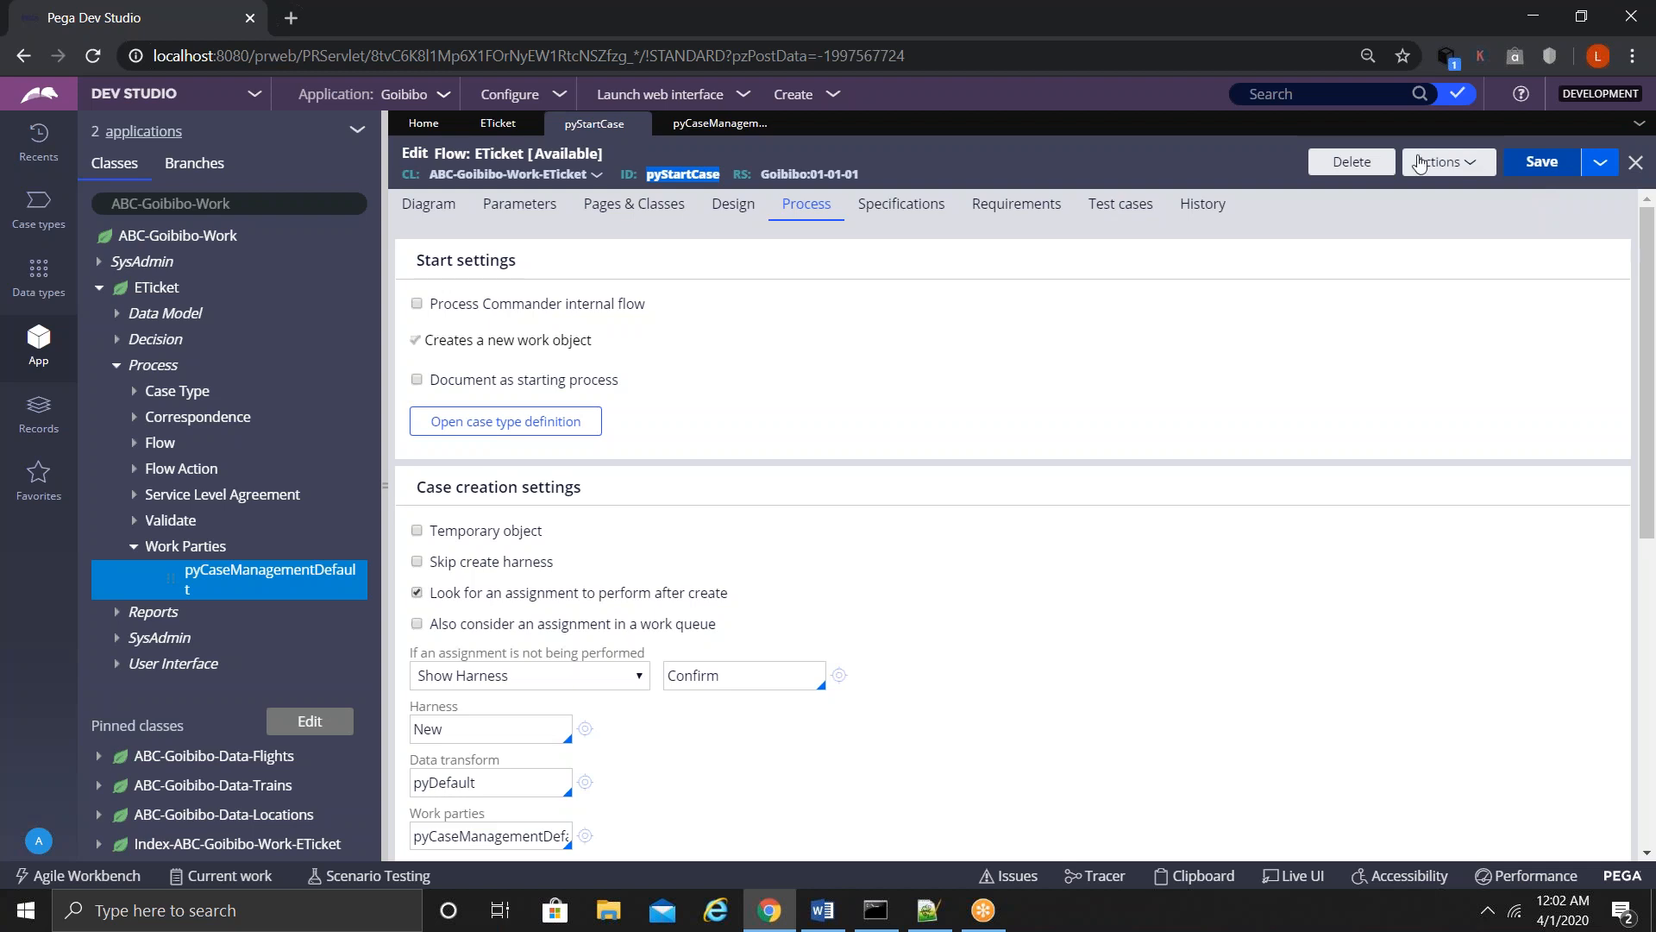
- Start a new ETicket case from the Create menu
click(803, 100)
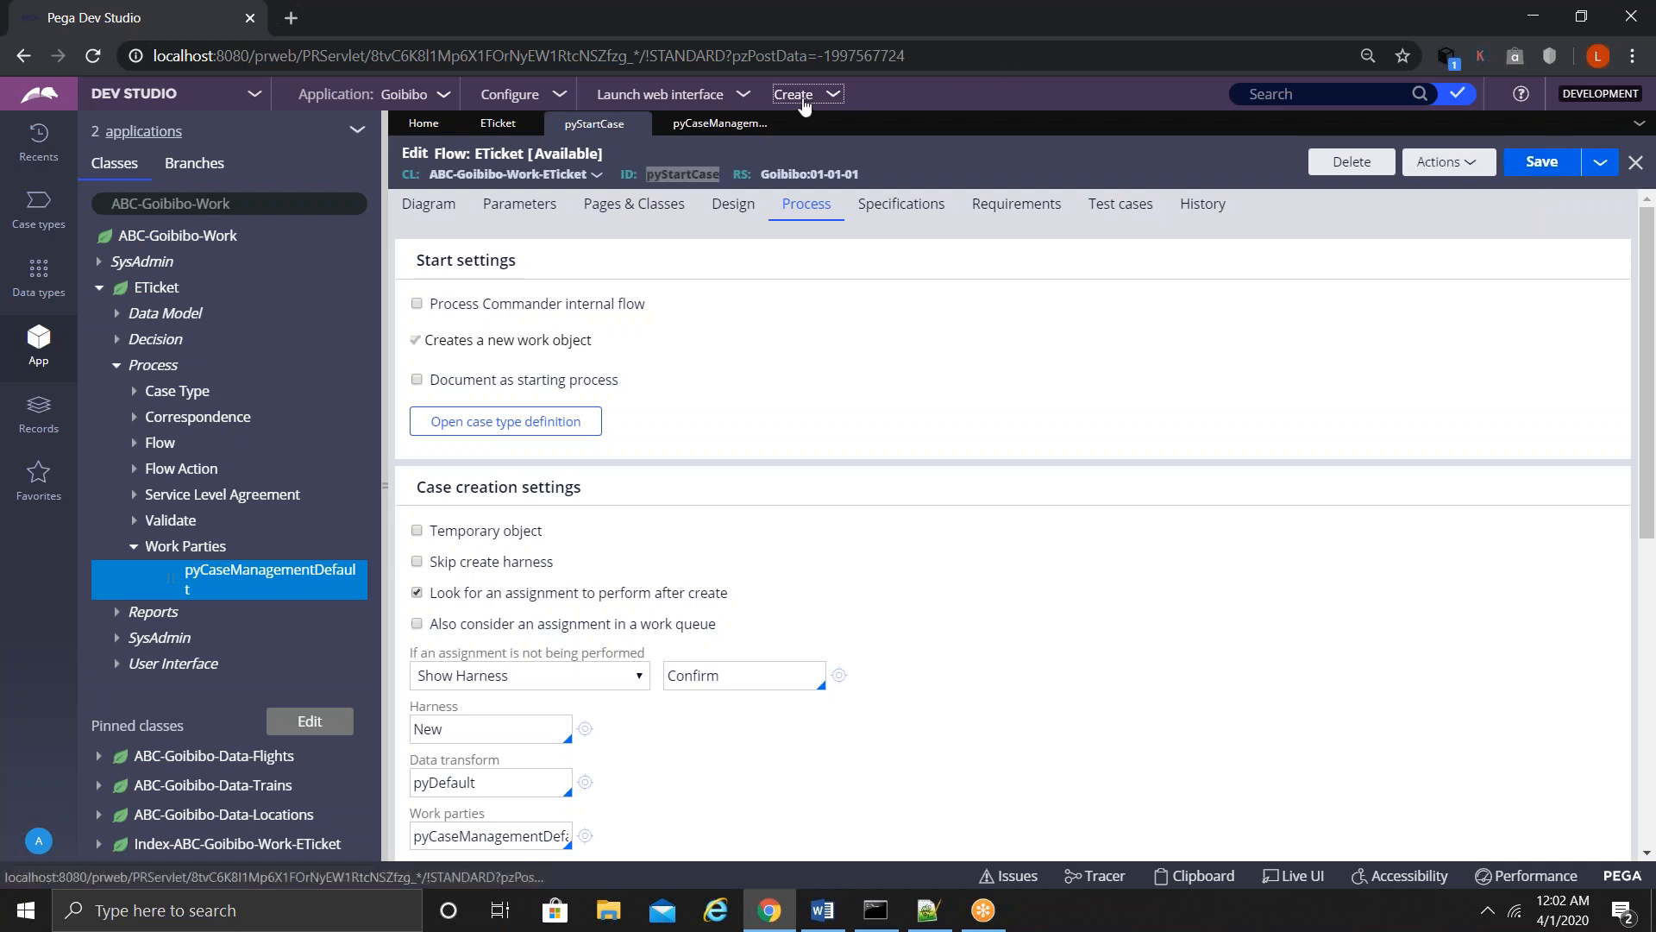
mouse_move(904, 128)
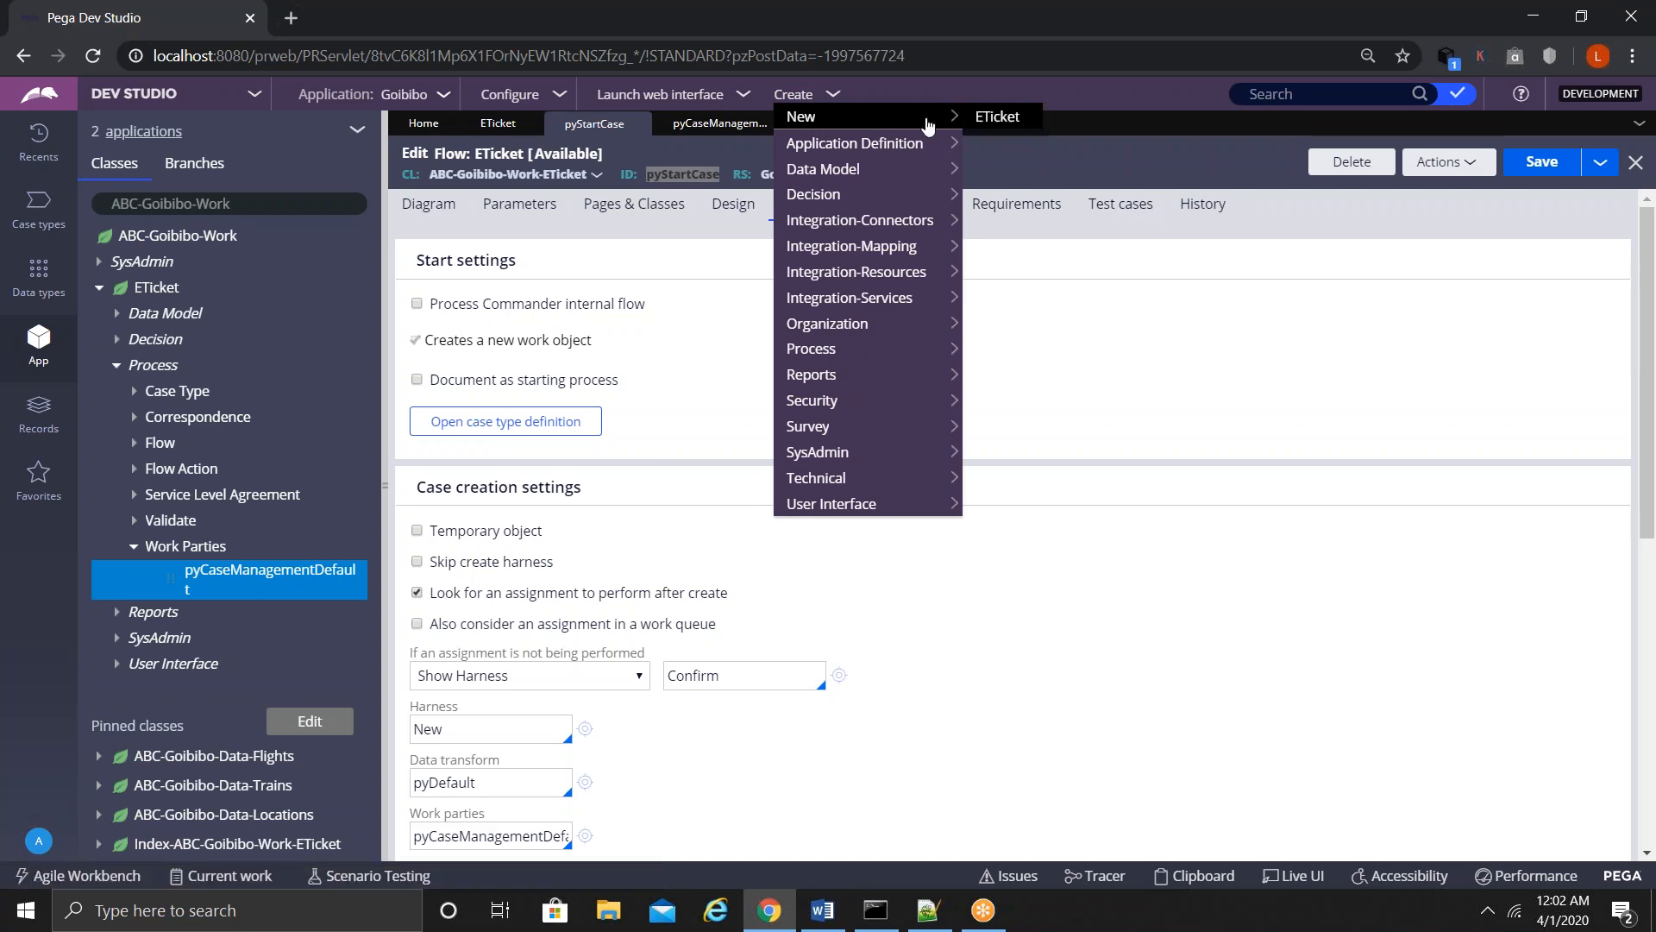
click(997, 116)
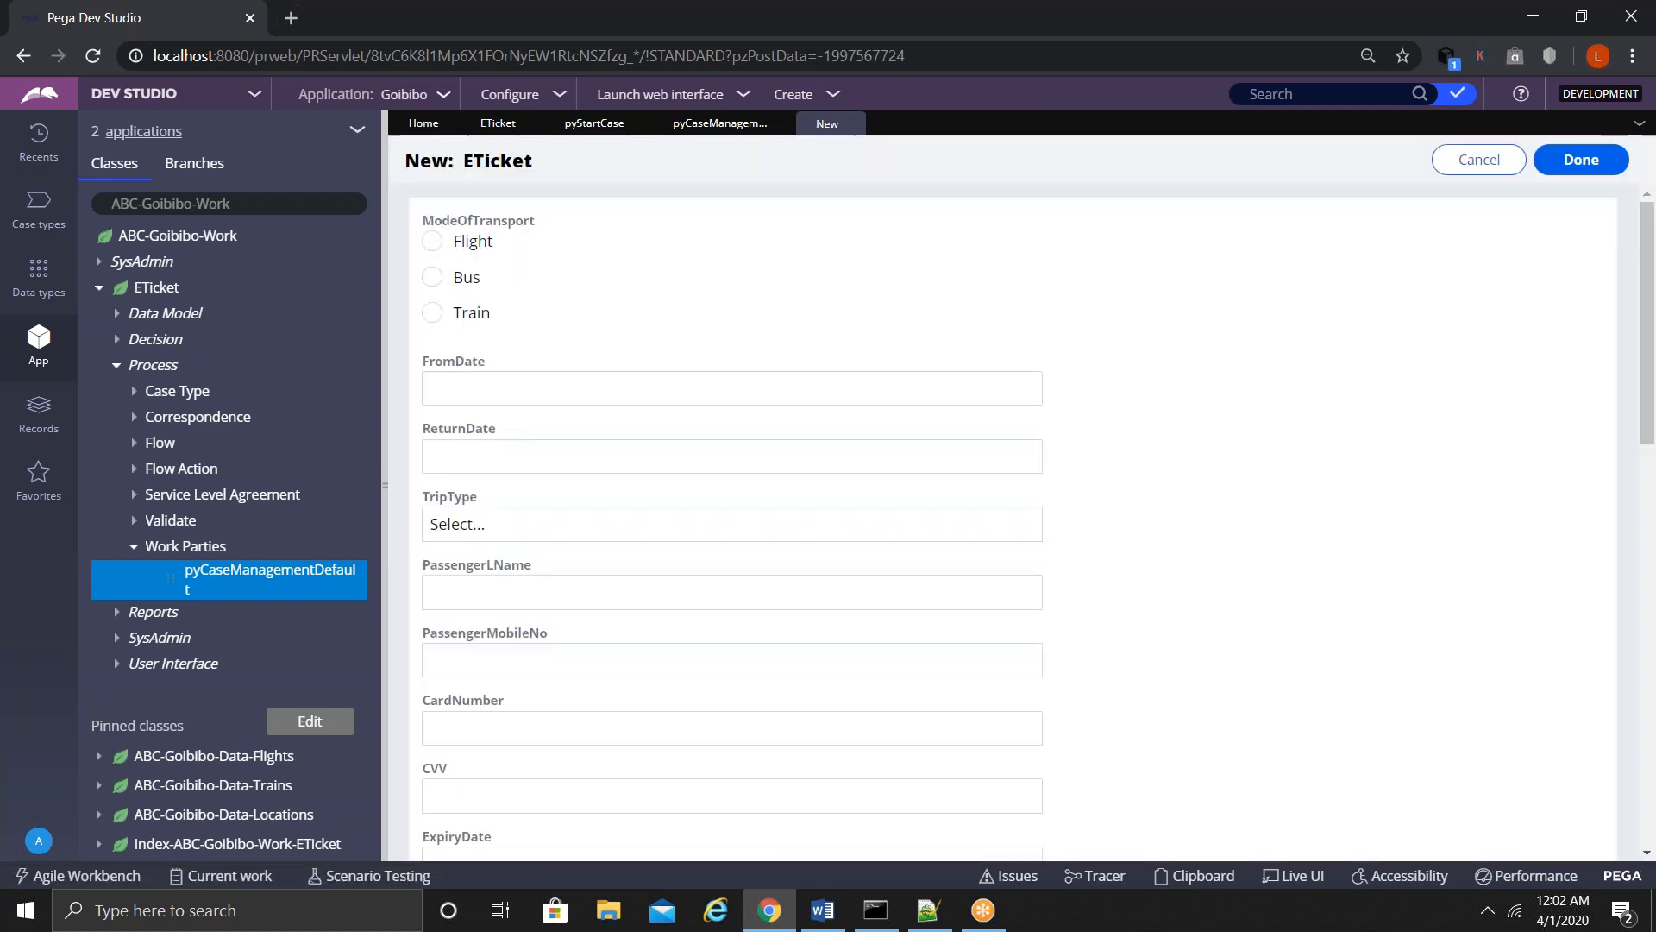
- Scroll to the form's Participants section and check the Select Party list, closing it unchanged
drag(1653, 332, 1544, 795)
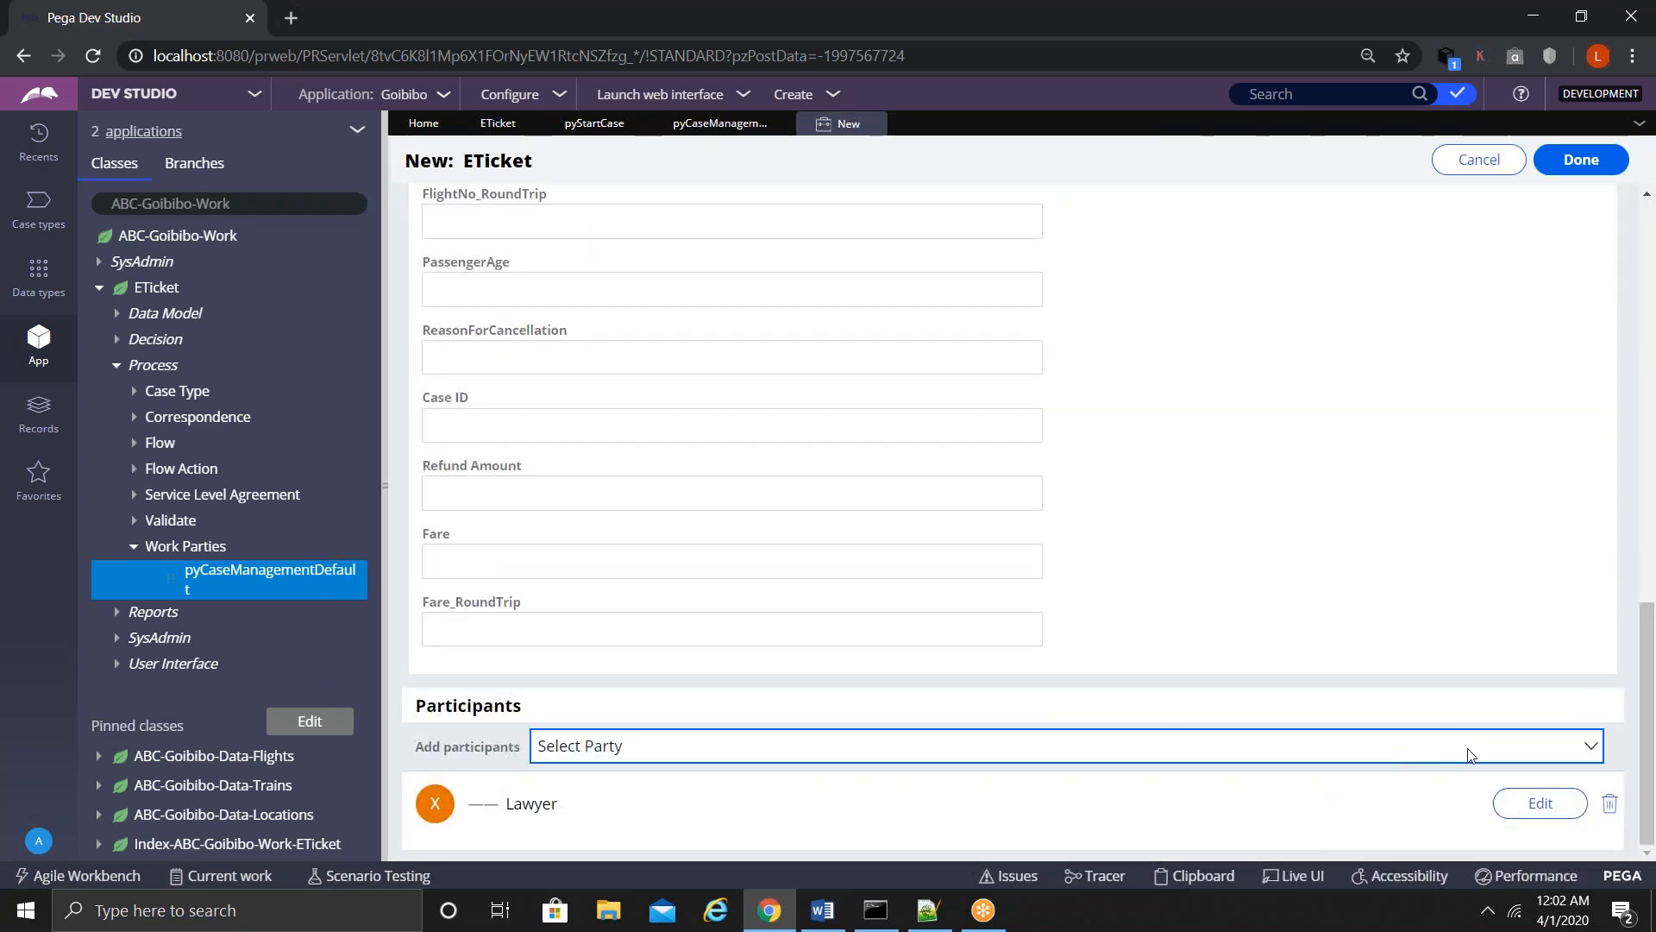
click(1490, 749)
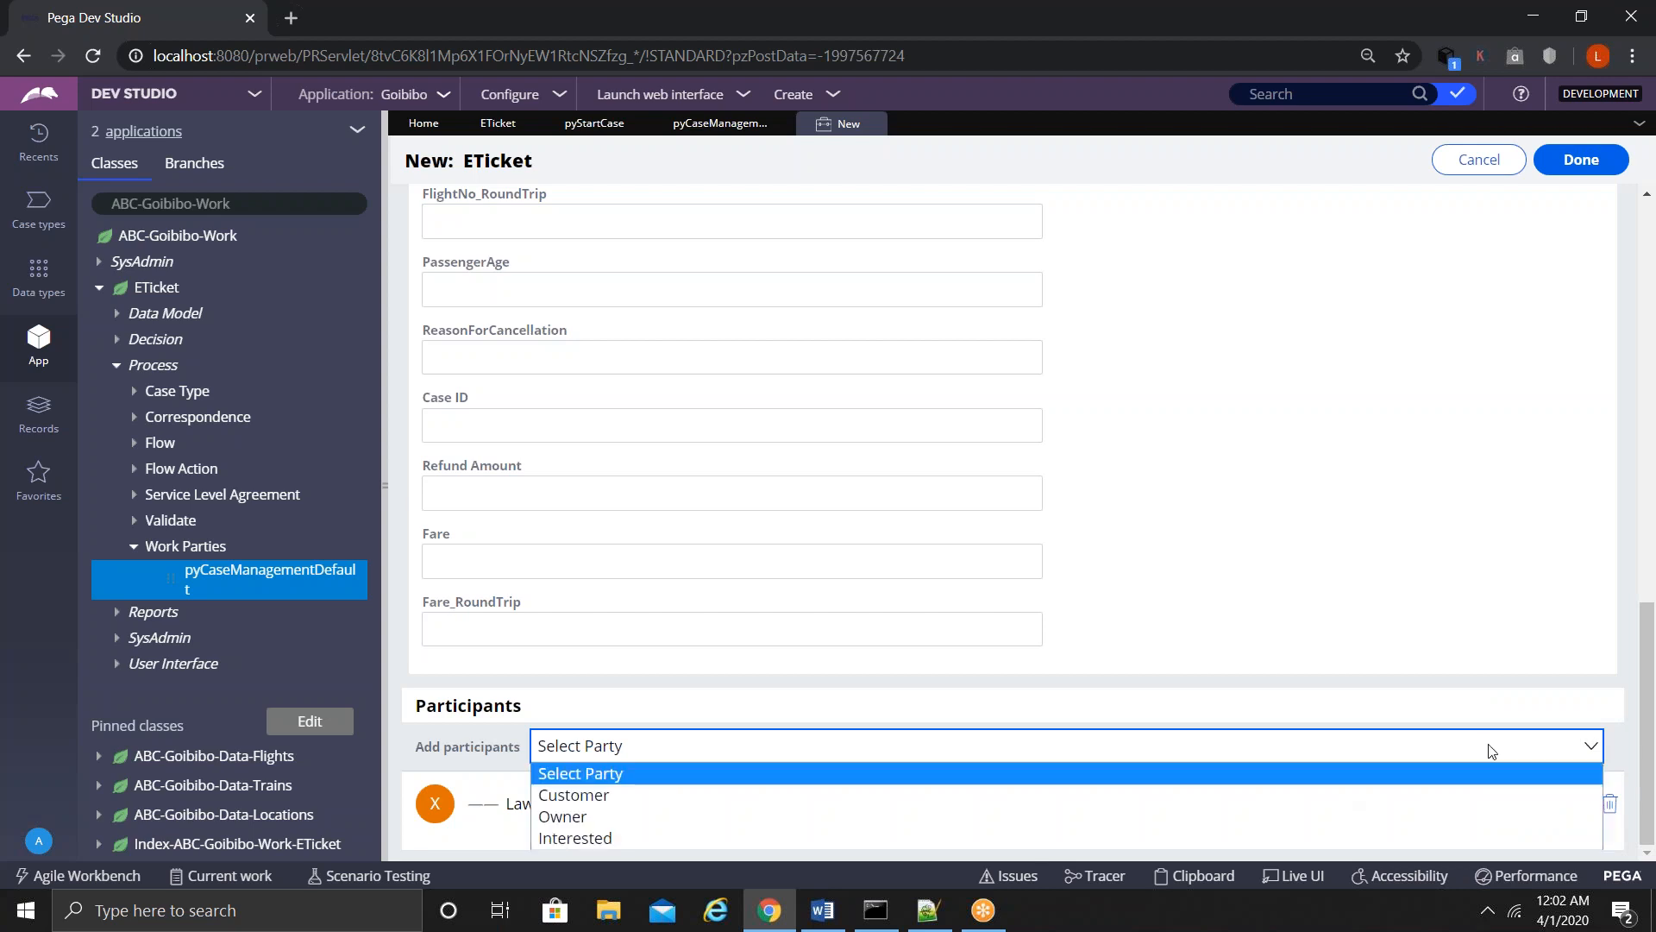
click(1489, 750)
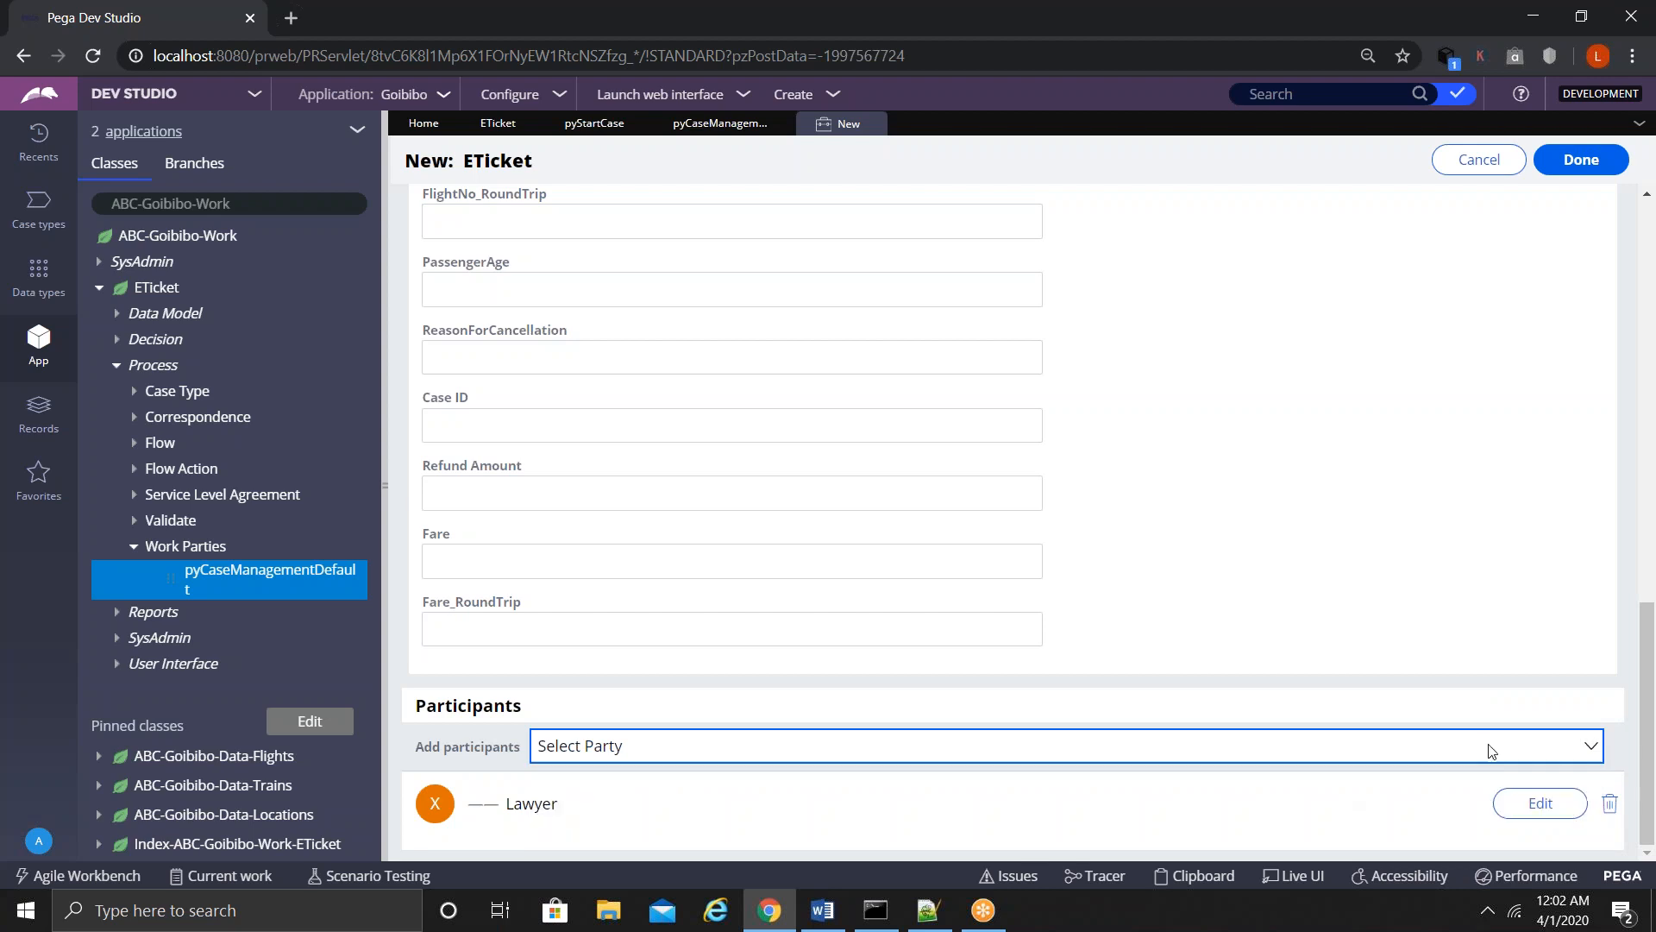
- Fill in the Lawyer's first name, last name and e-mail address, then confirm the participant
click(1525, 811)
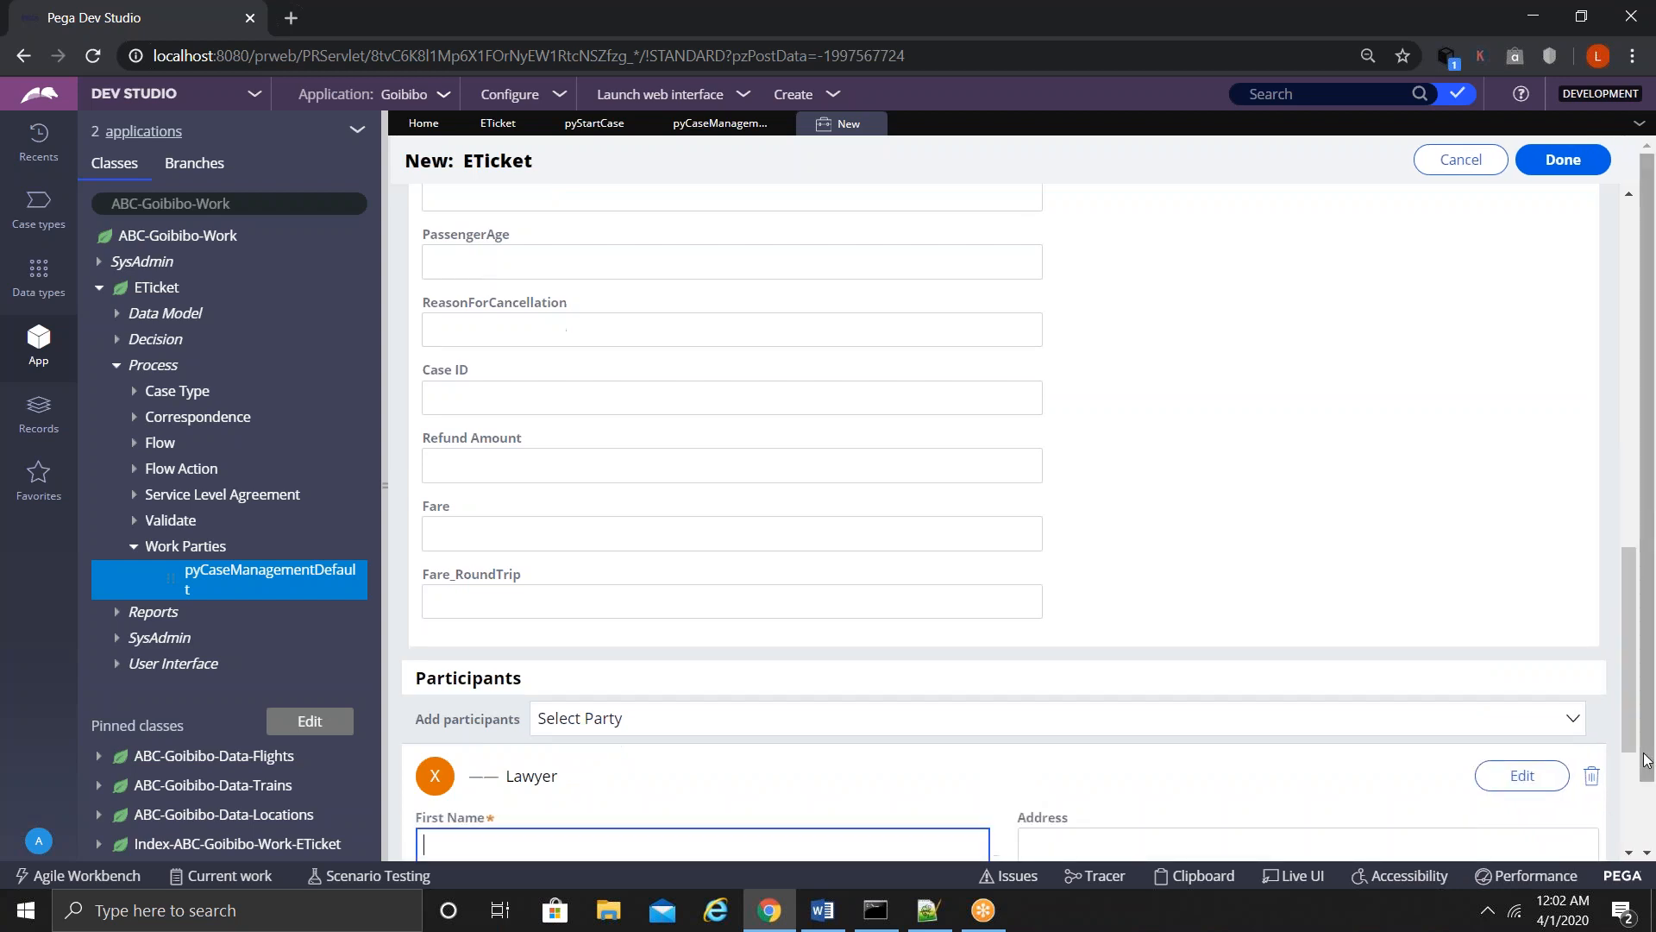
drag(1647, 721, 1648, 816)
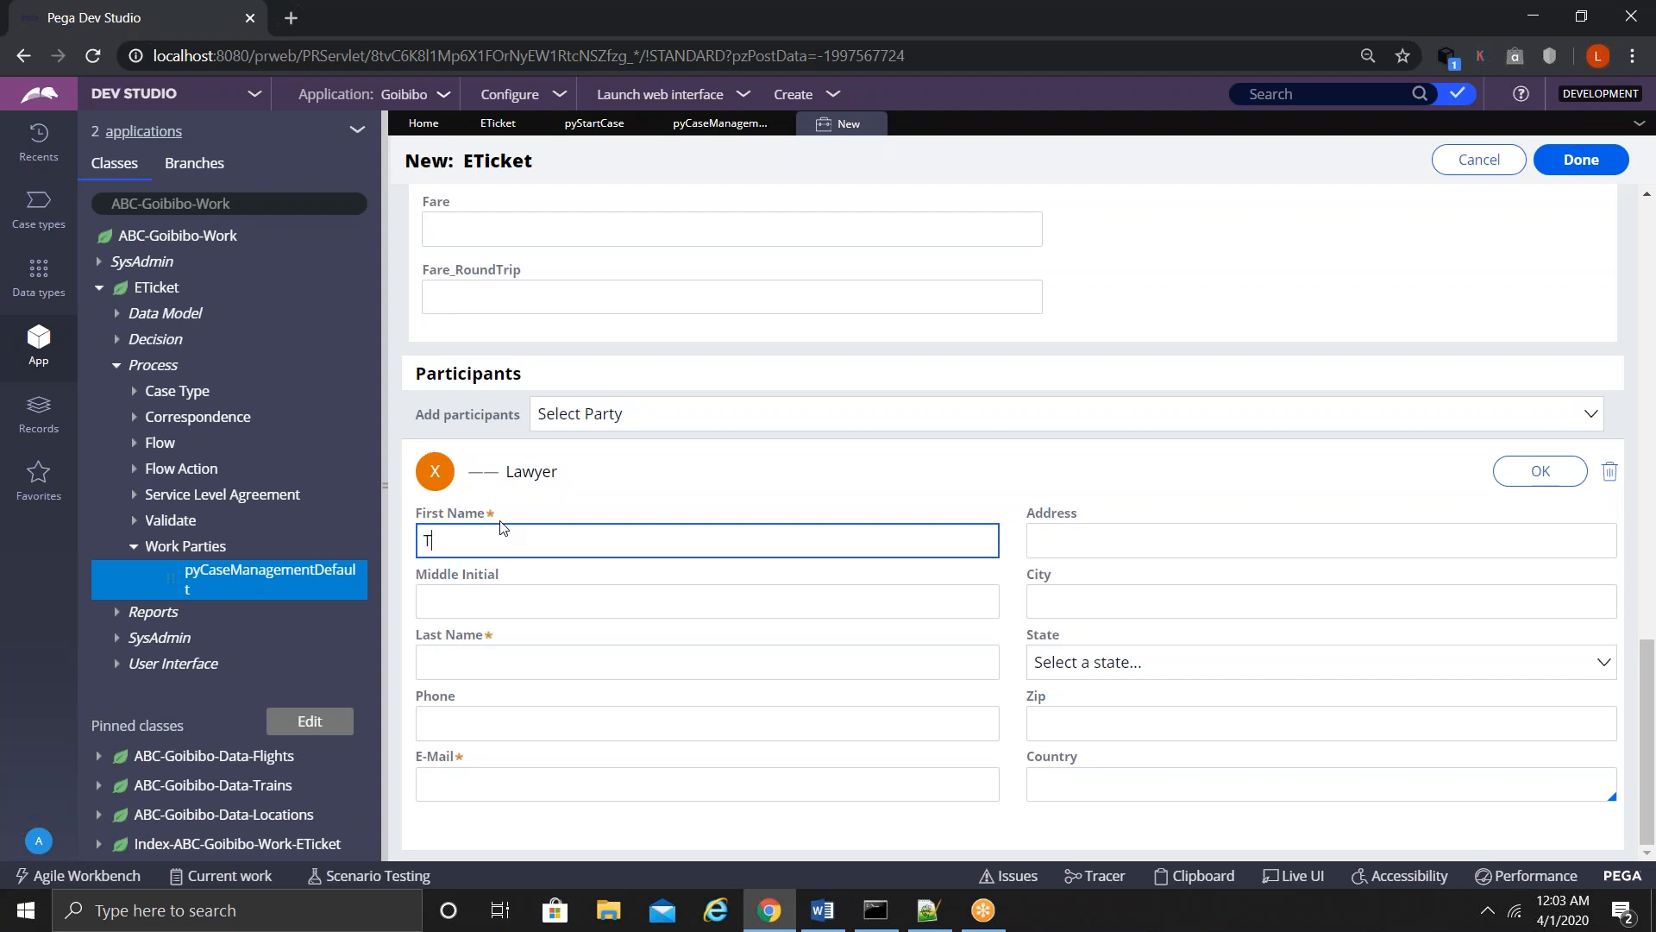
click(472, 661)
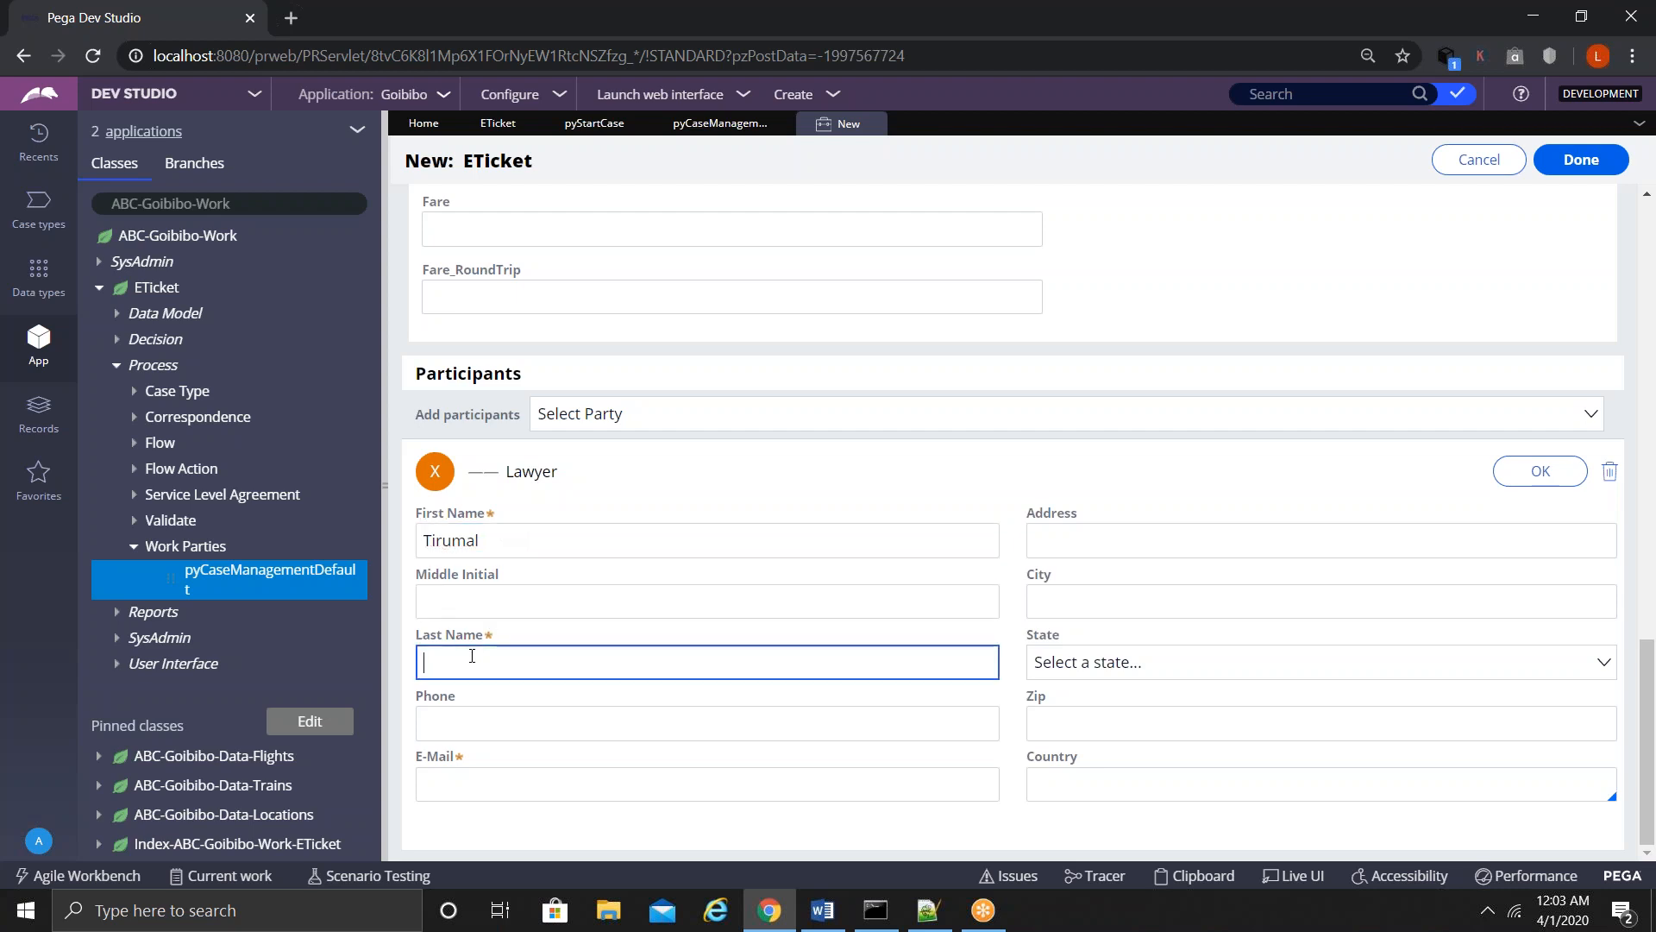
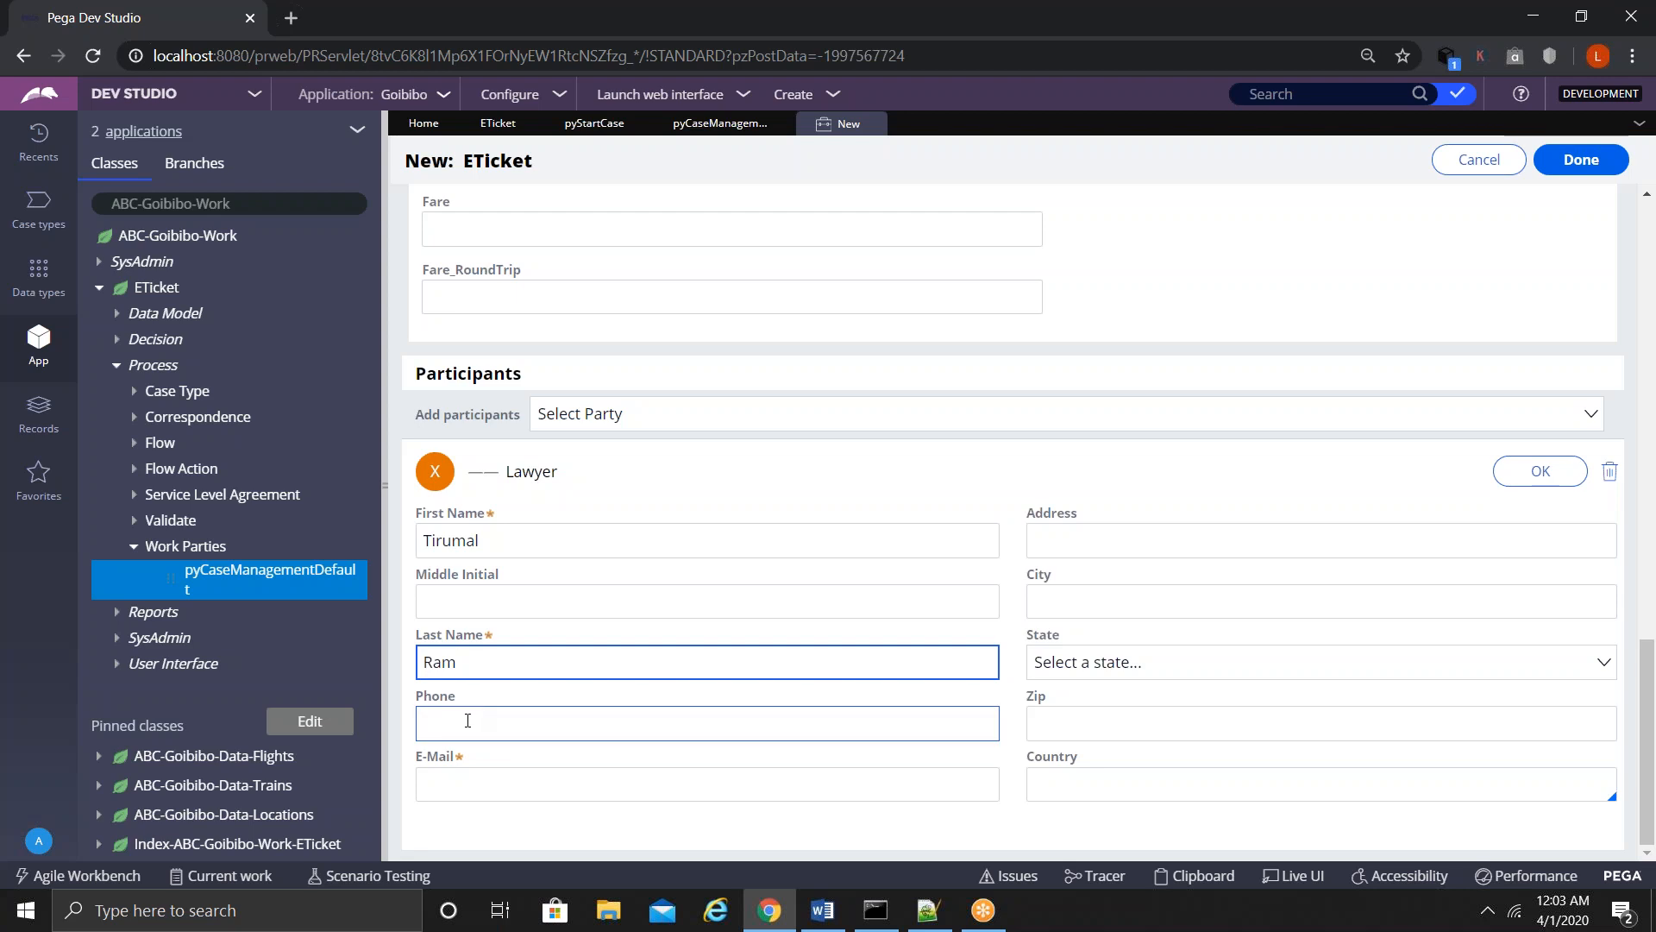
click(463, 774)
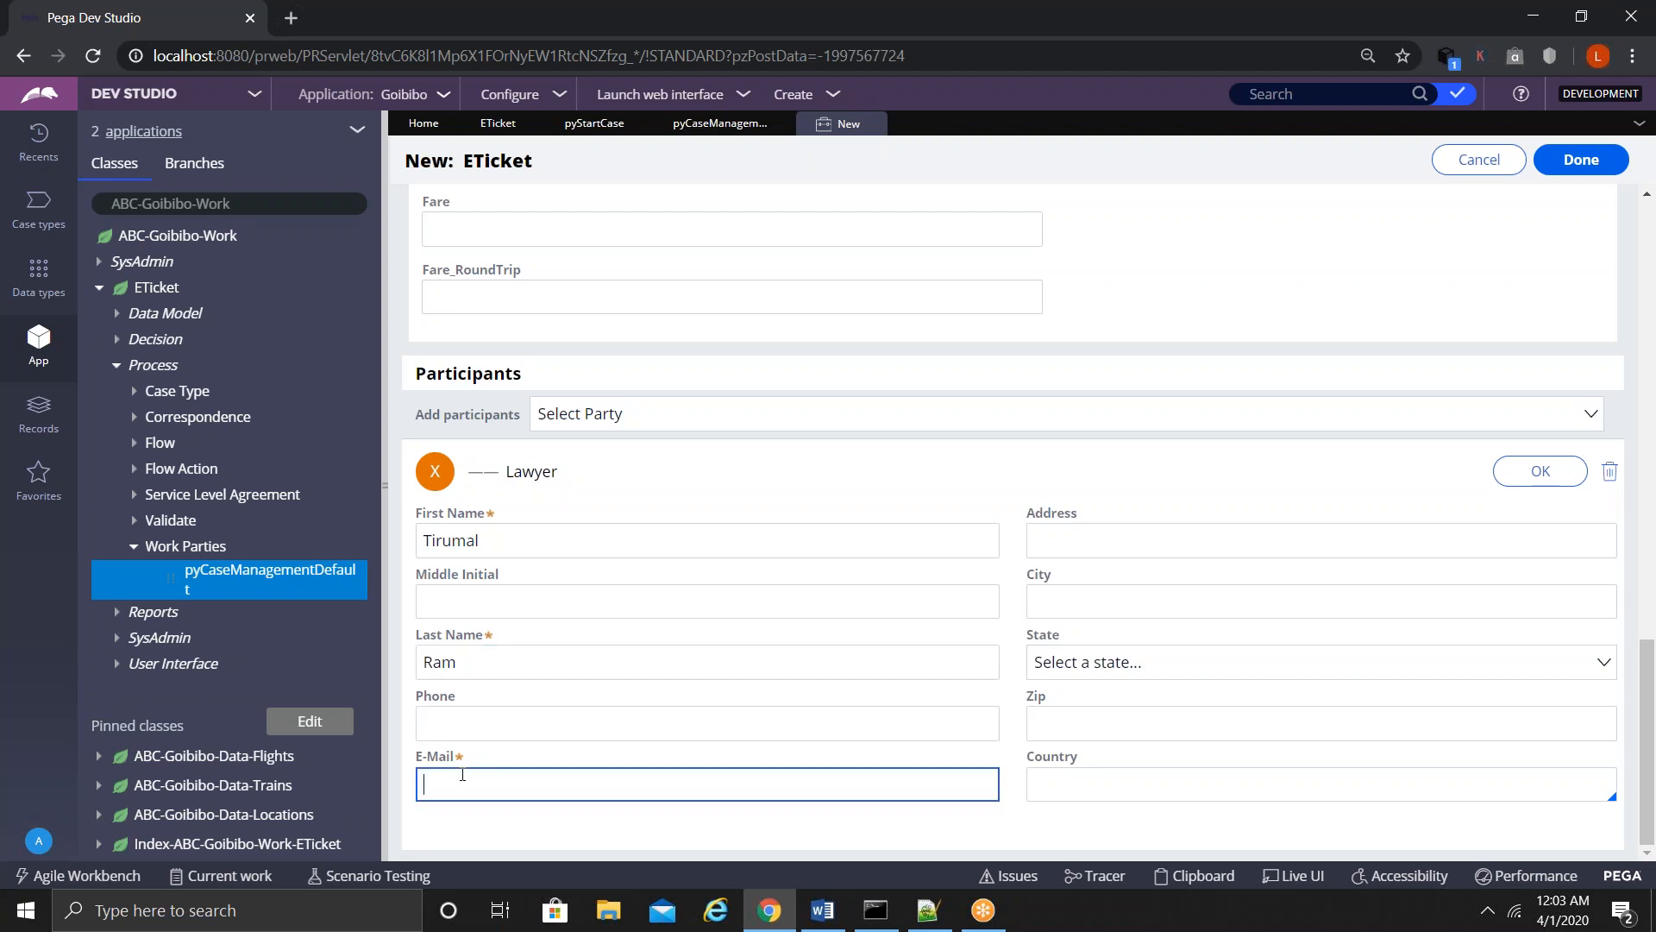
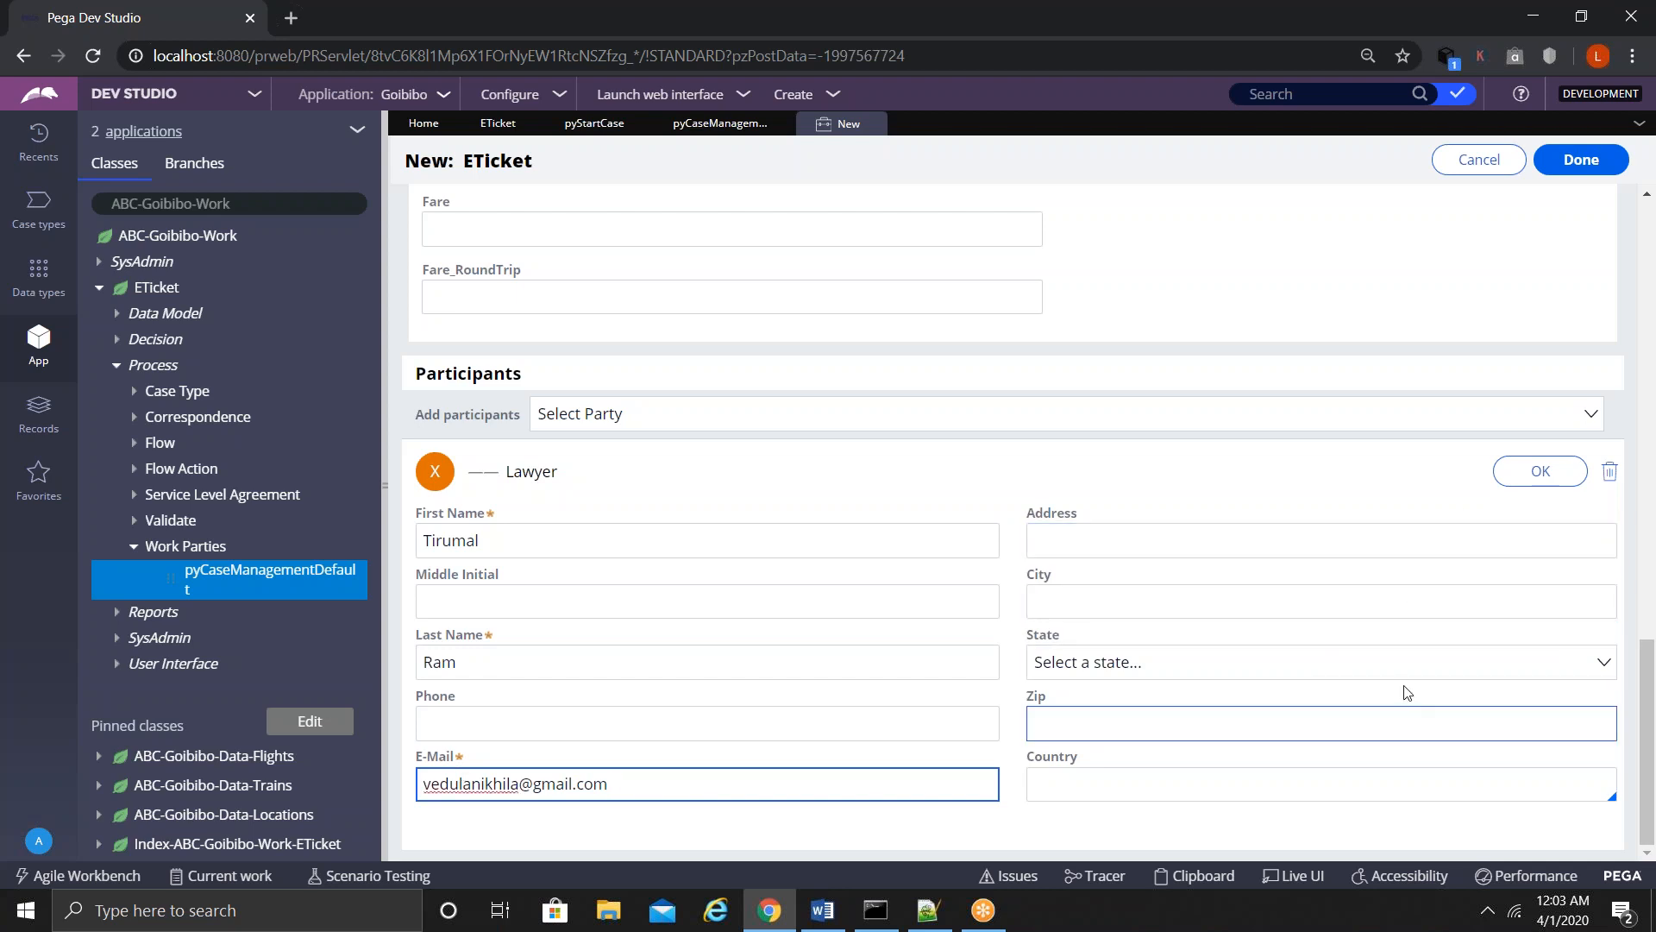
click(1544, 479)
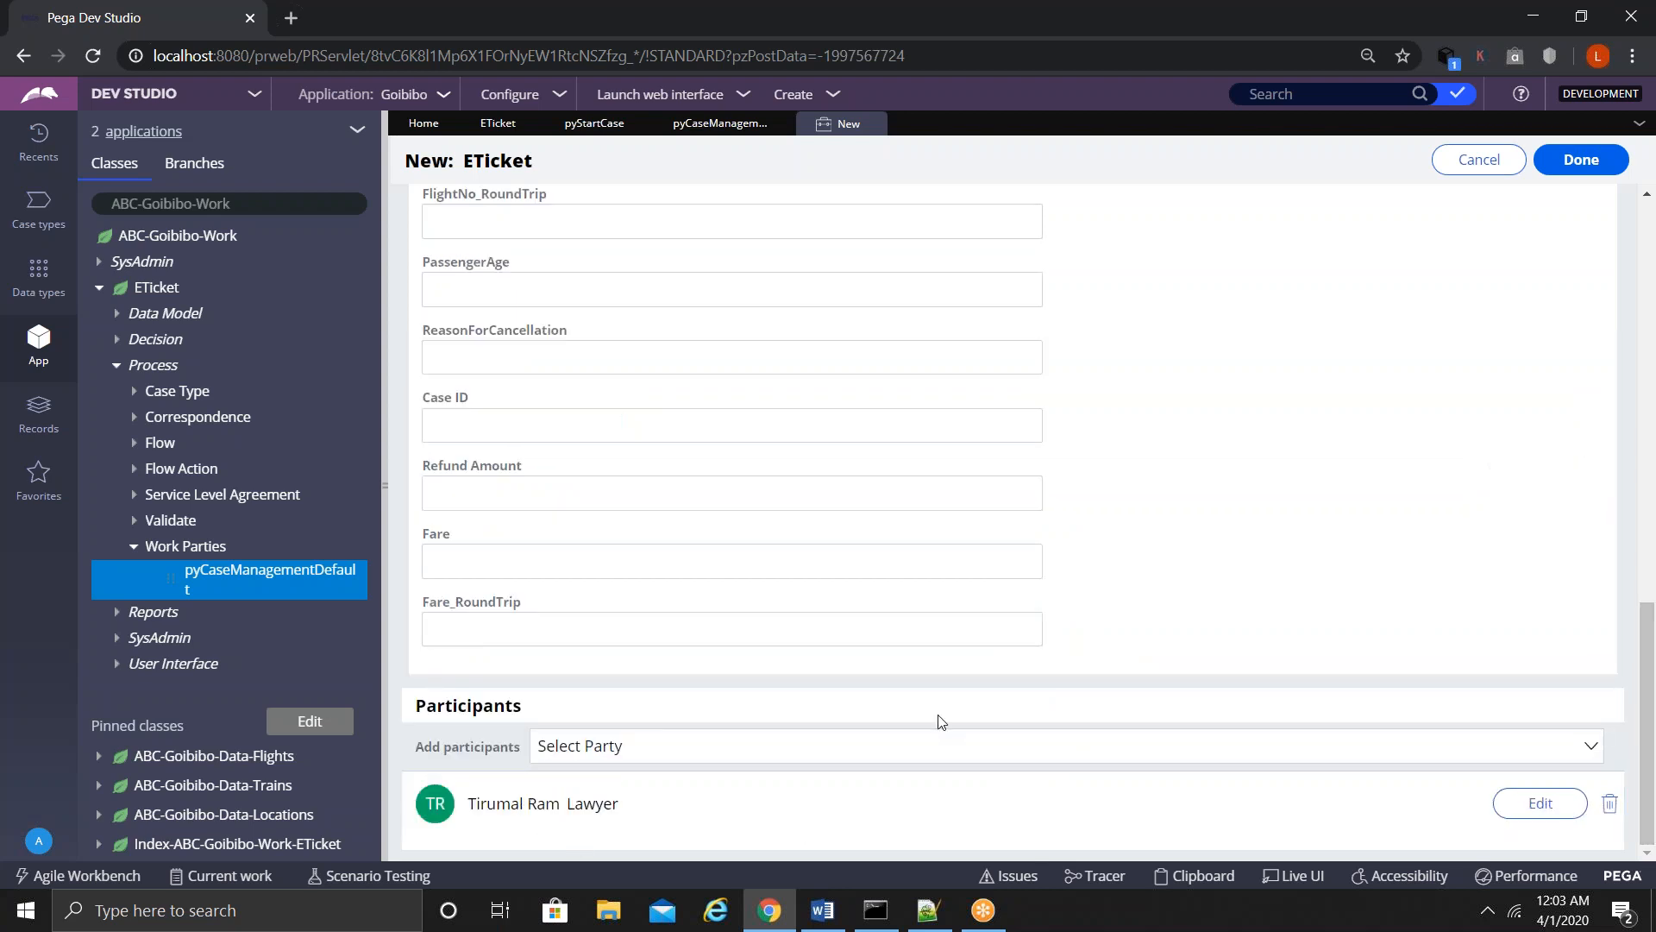
- Submit the case as E-59, review its Participants panel showing the Lawyer, and collapse Work Parties
click(1597, 162)
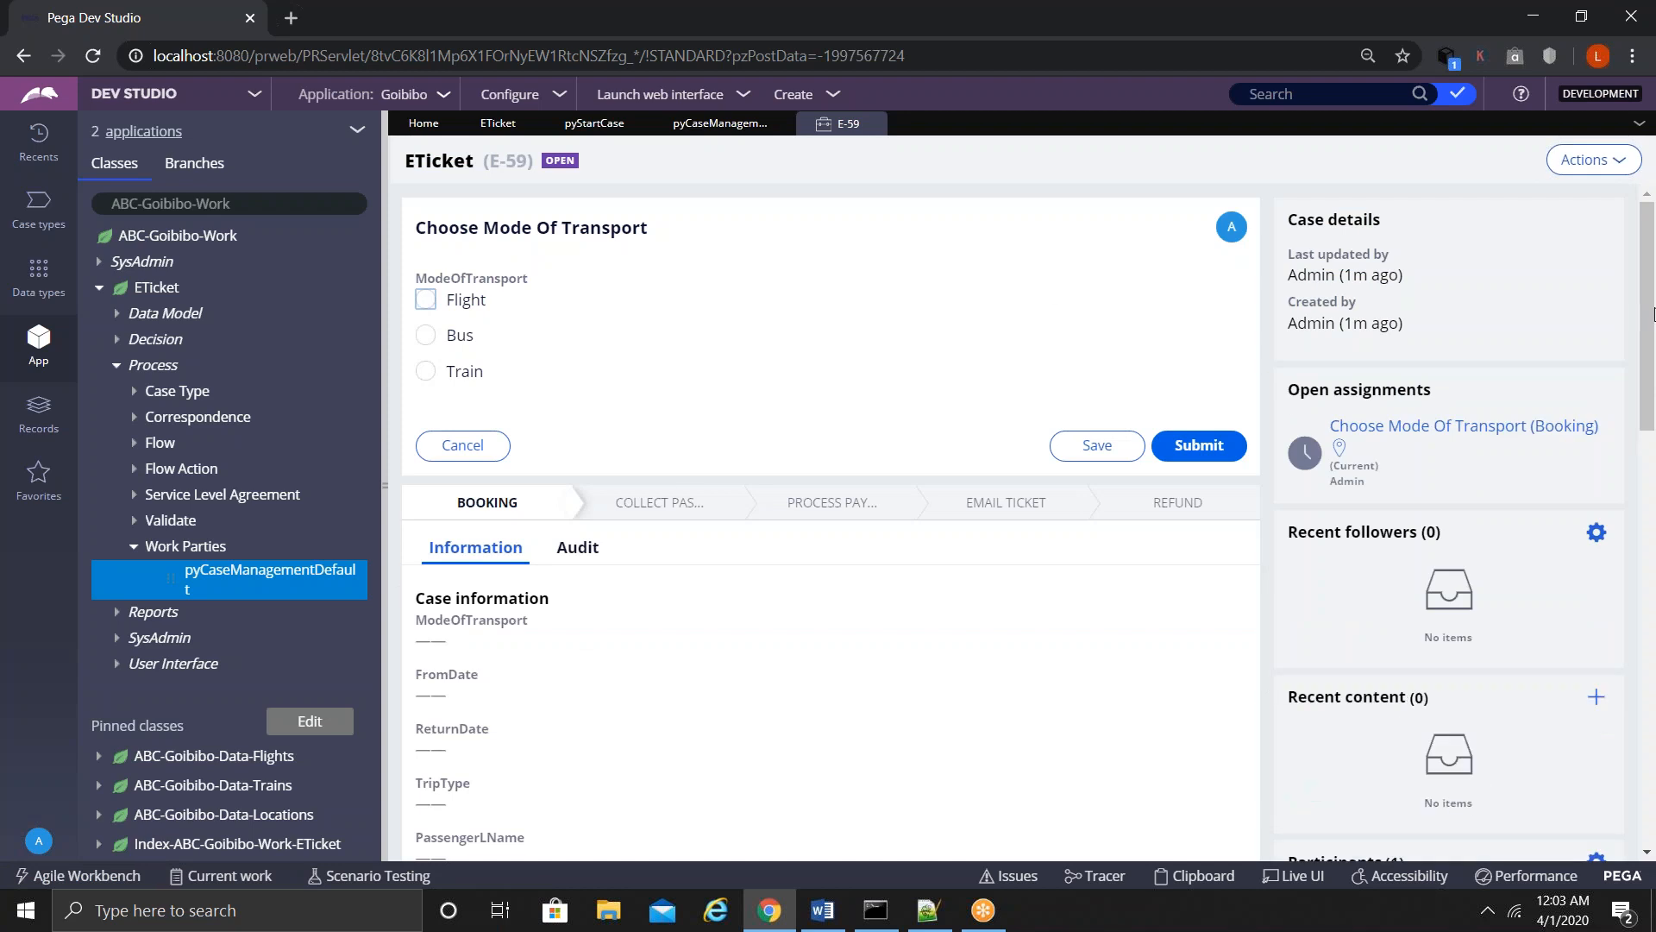
drag(1653, 321, 1644, 445)
drag(1287, 405, 1423, 420)
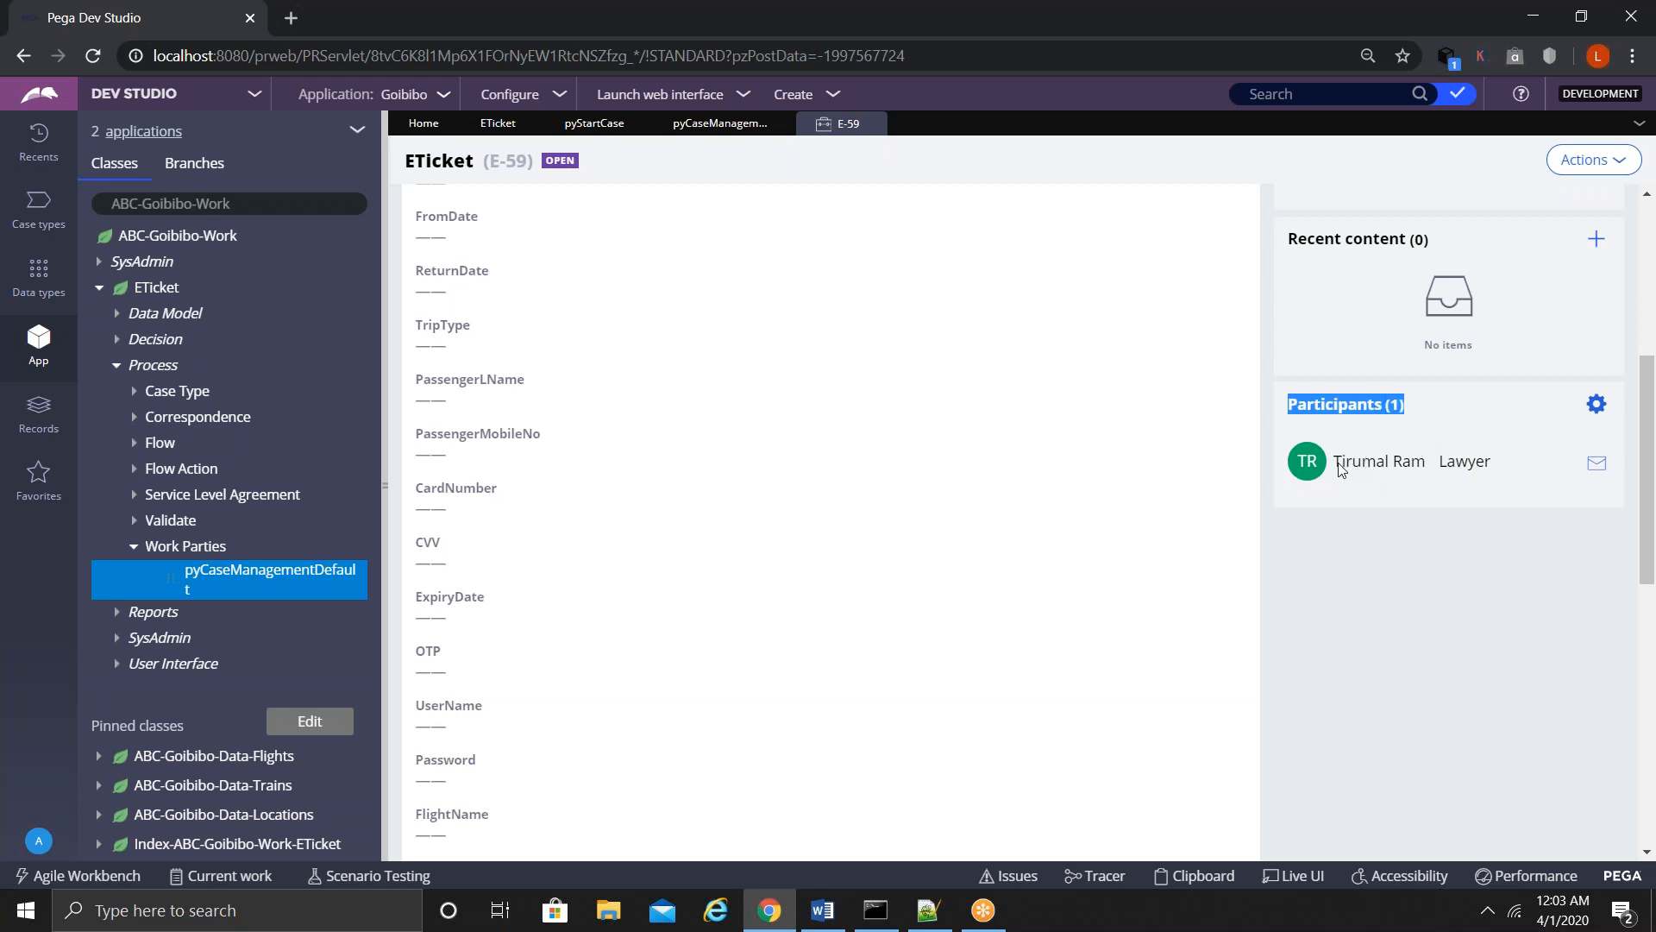
mouse_move(1391, 465)
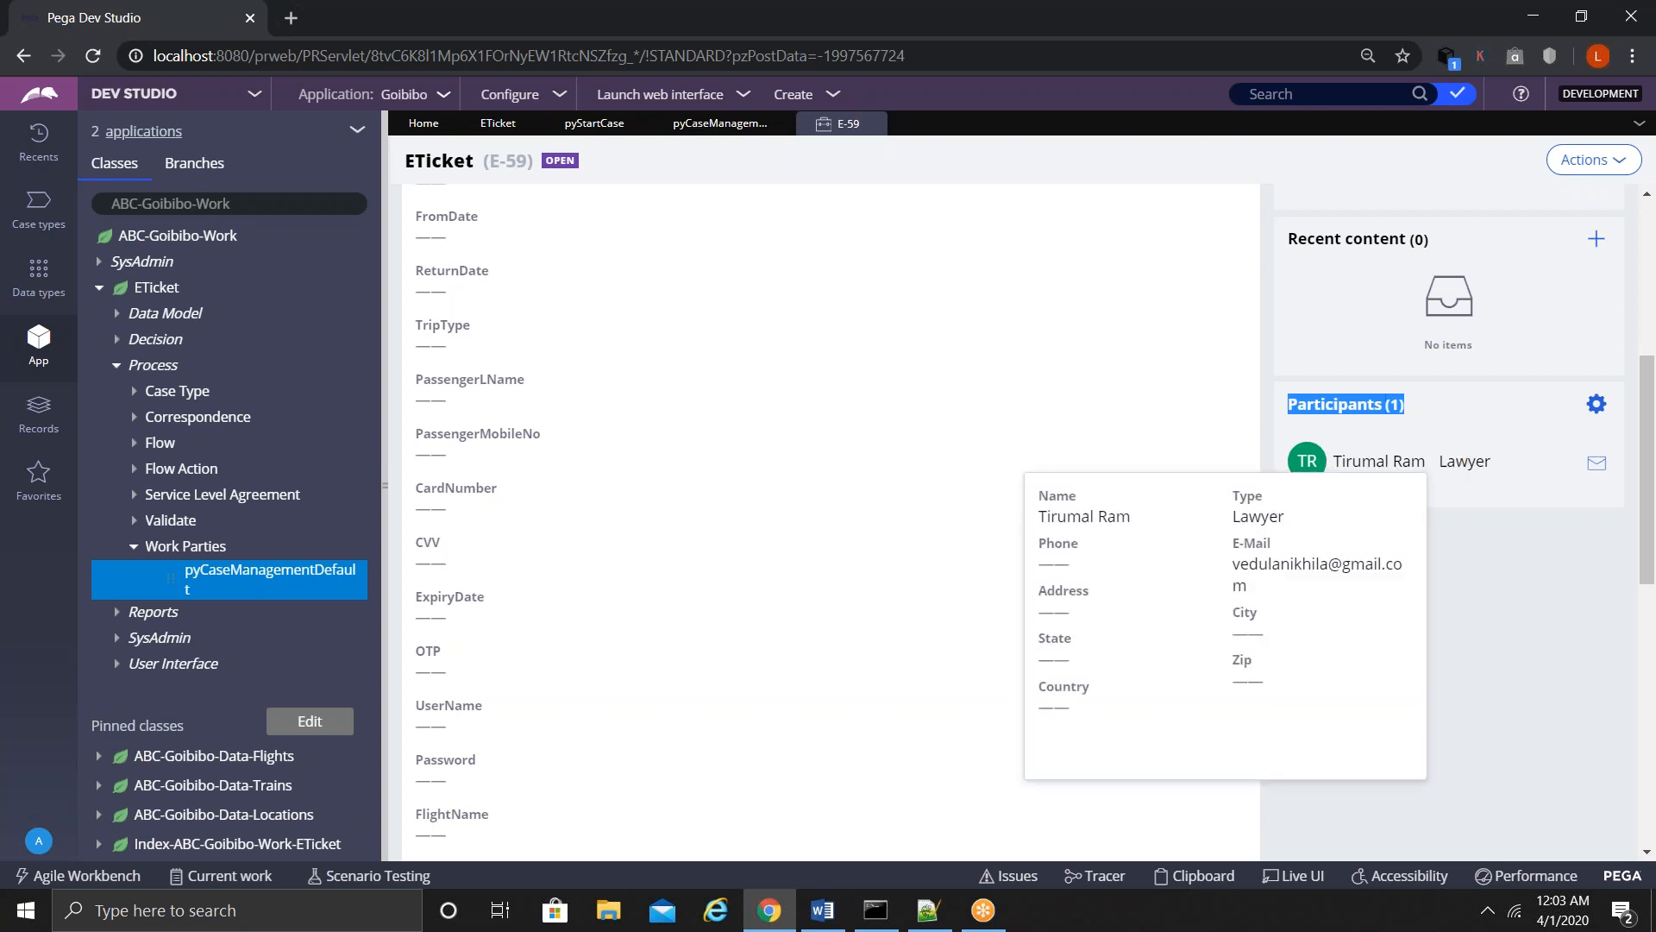
drag(1647, 518, 1652, 278)
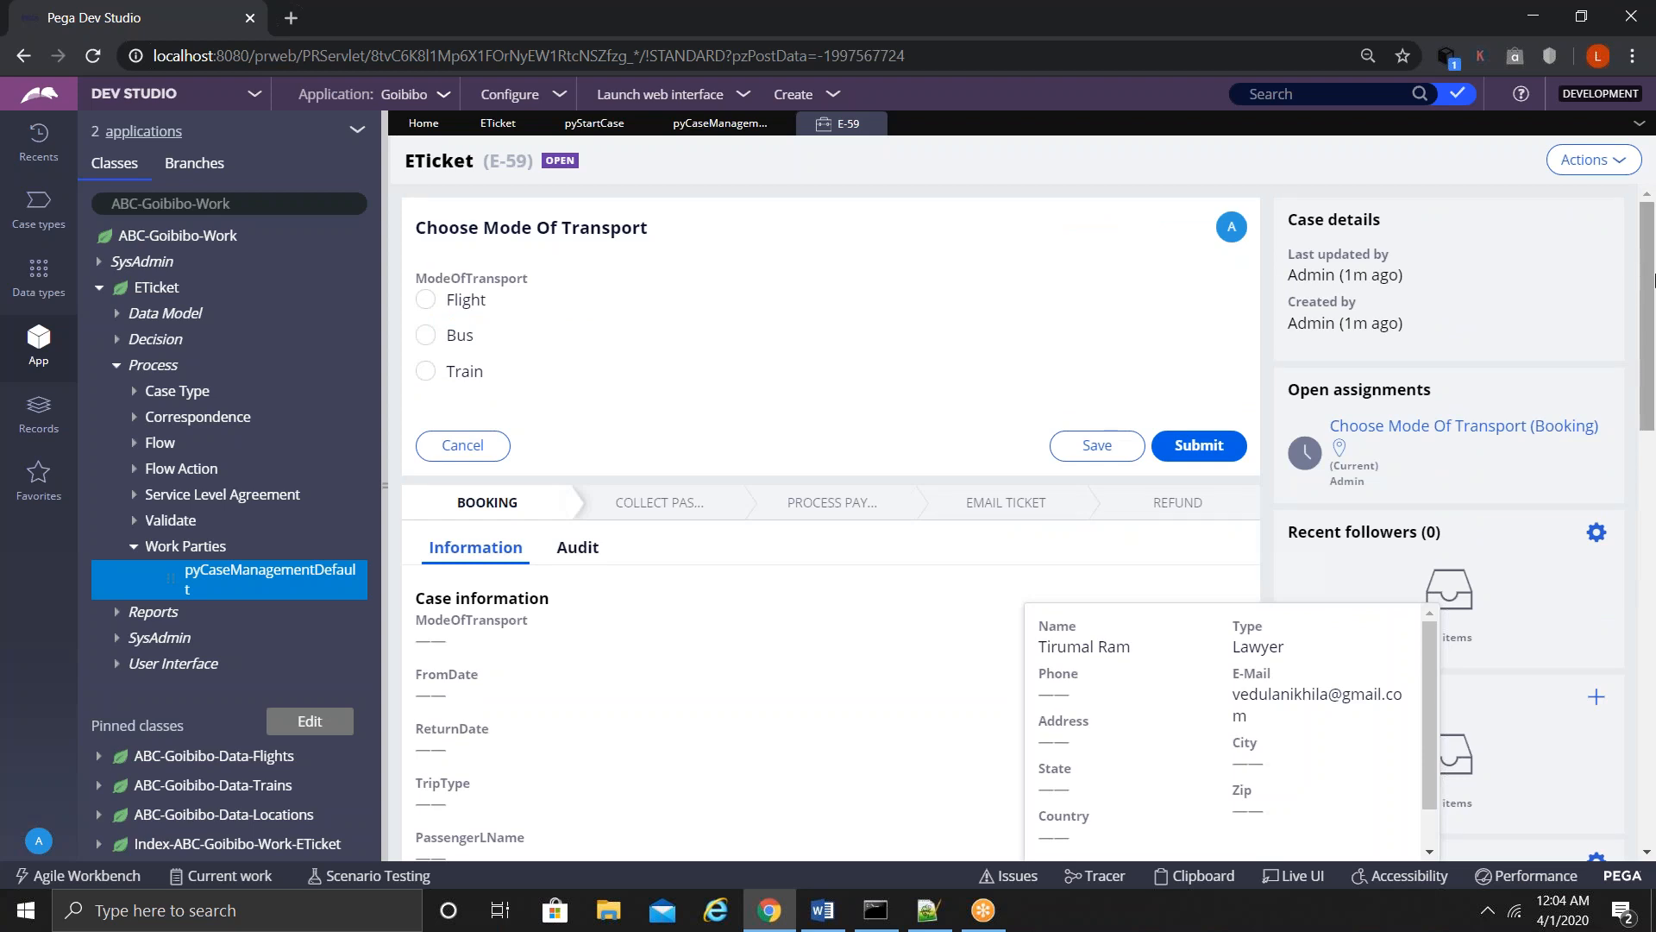
click(134, 549)
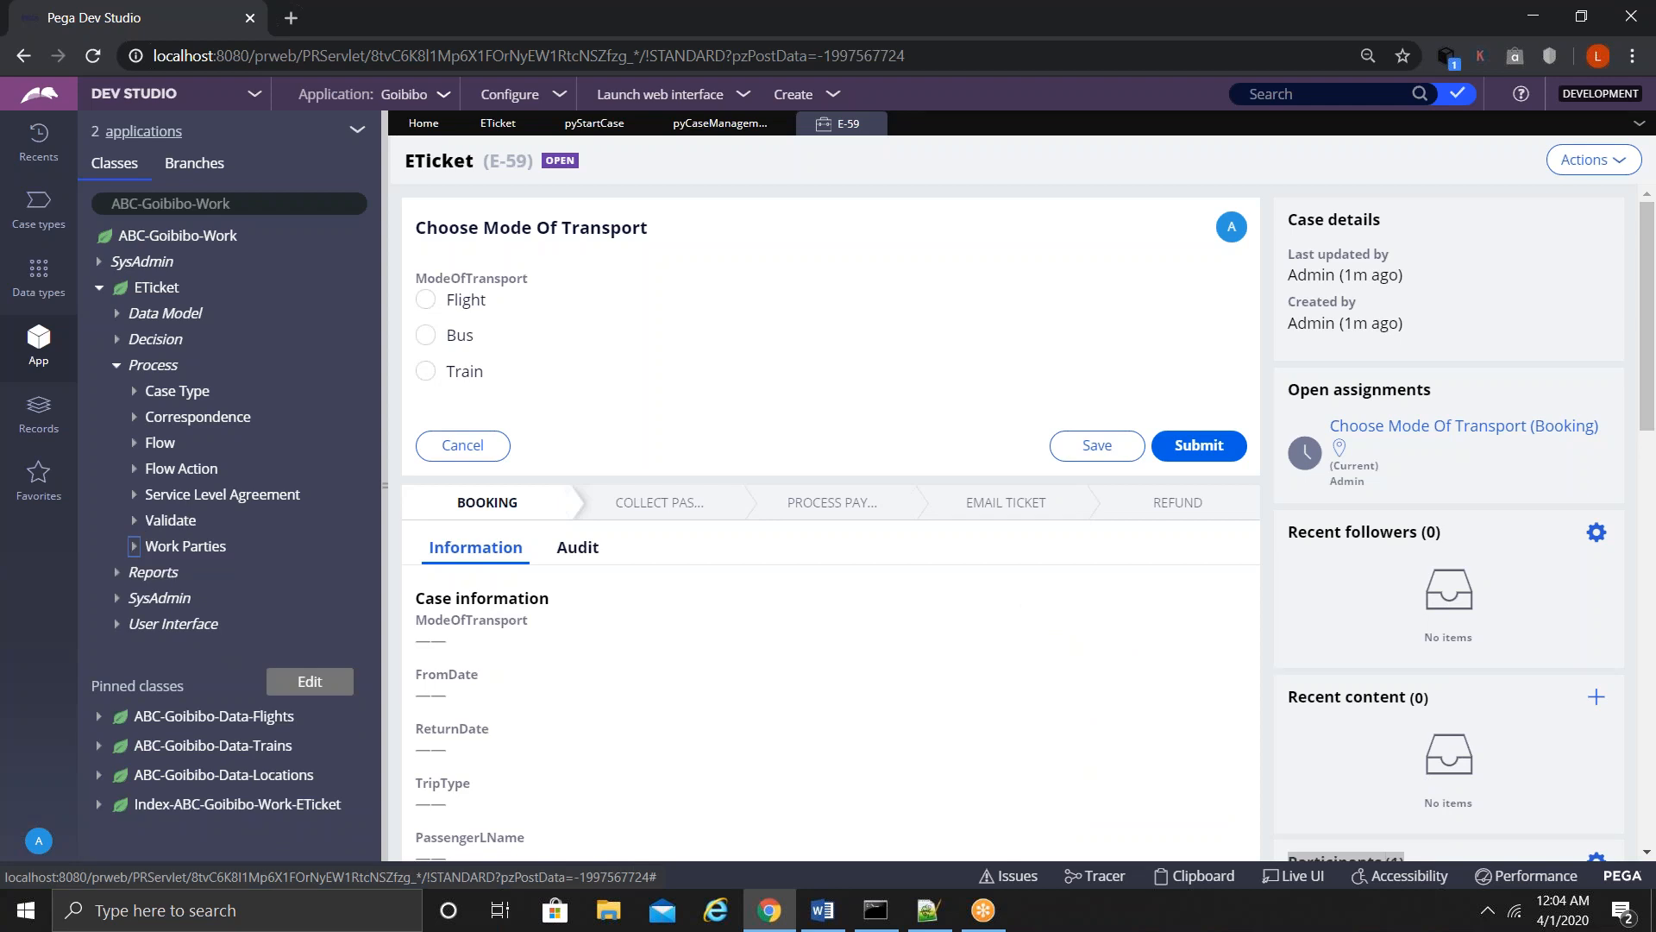
- Expand Service Level Agreement, open RefundSLA, and select the Goal's empty action row
click(134, 496)
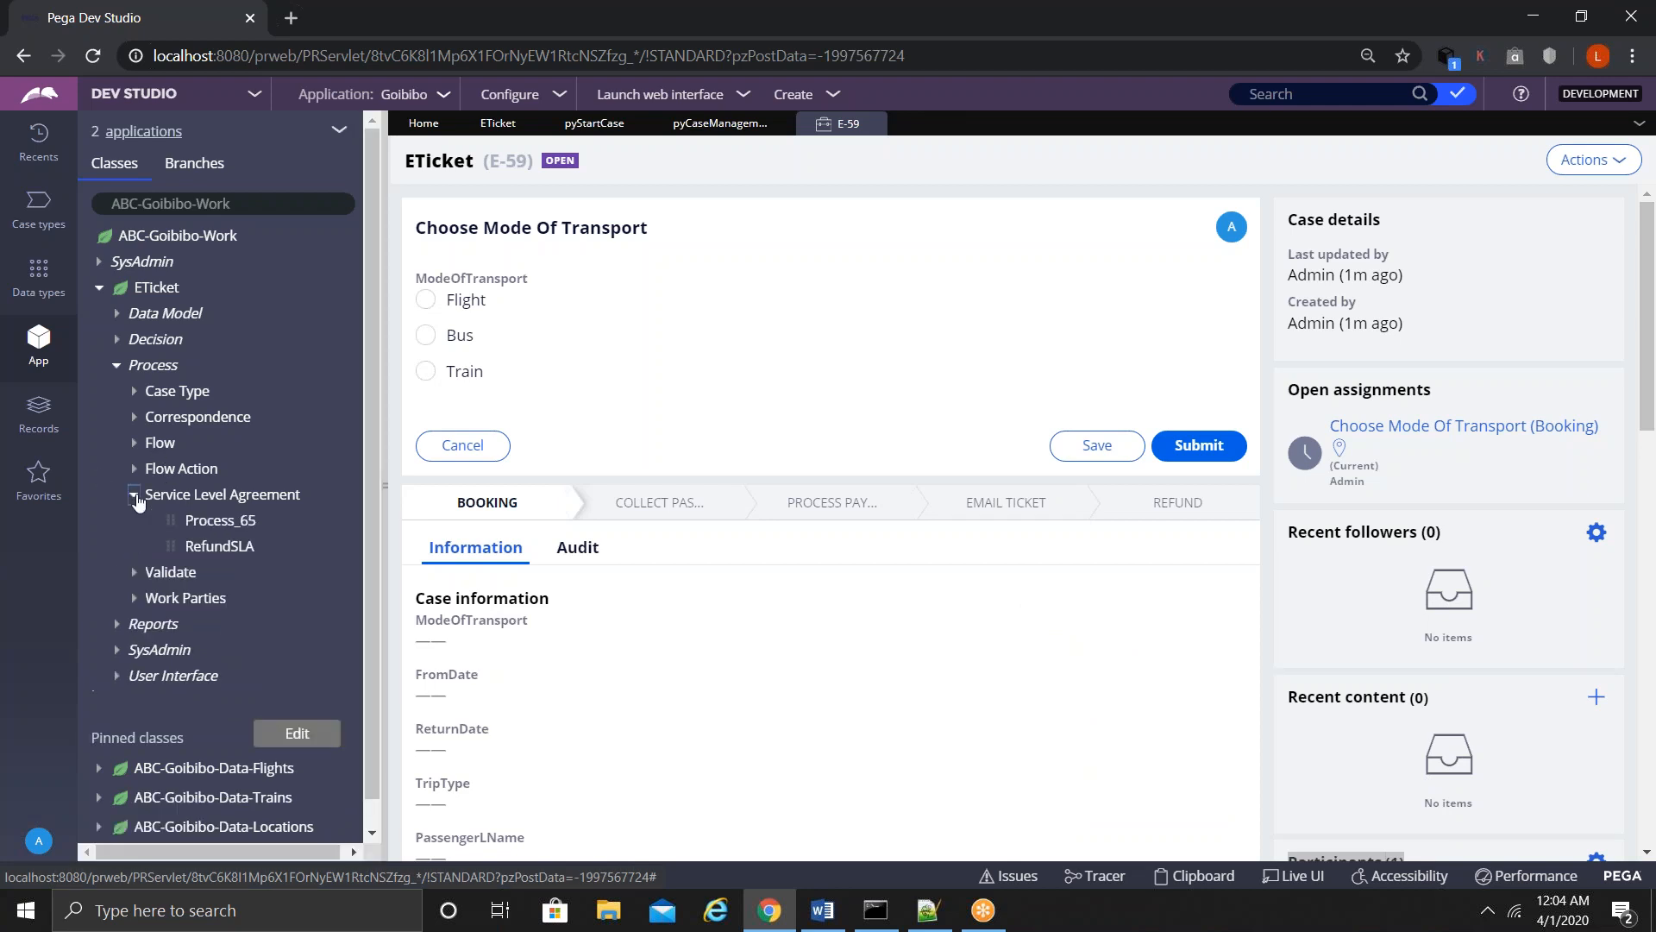
click(217, 554)
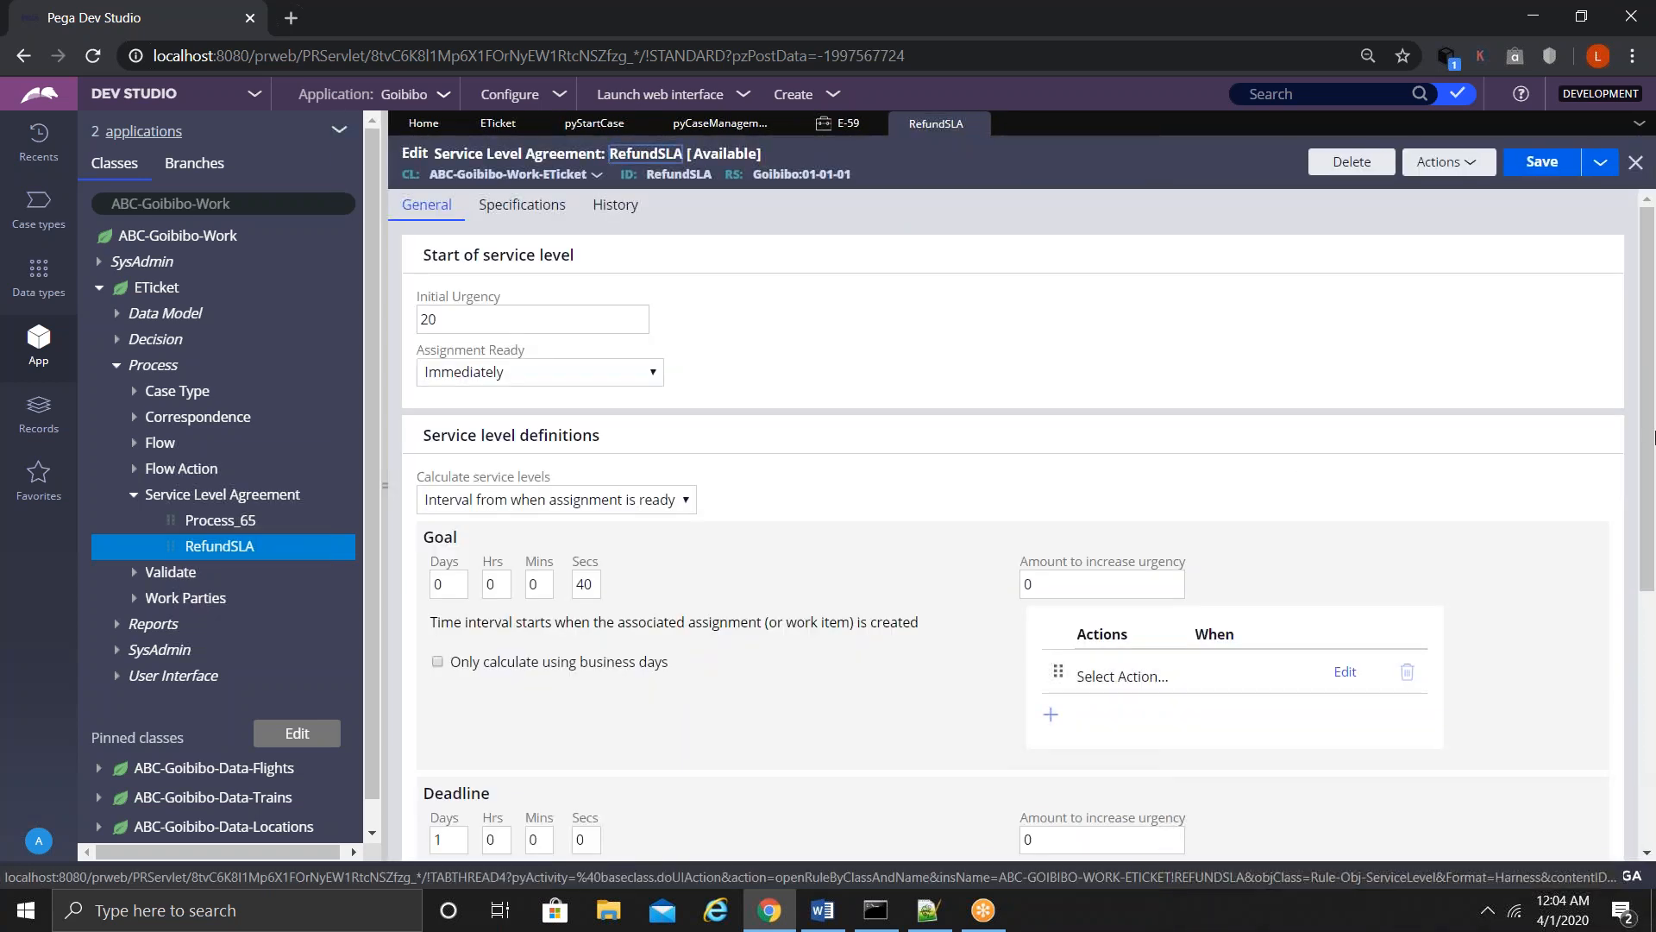
drag(1654, 438, 1651, 557)
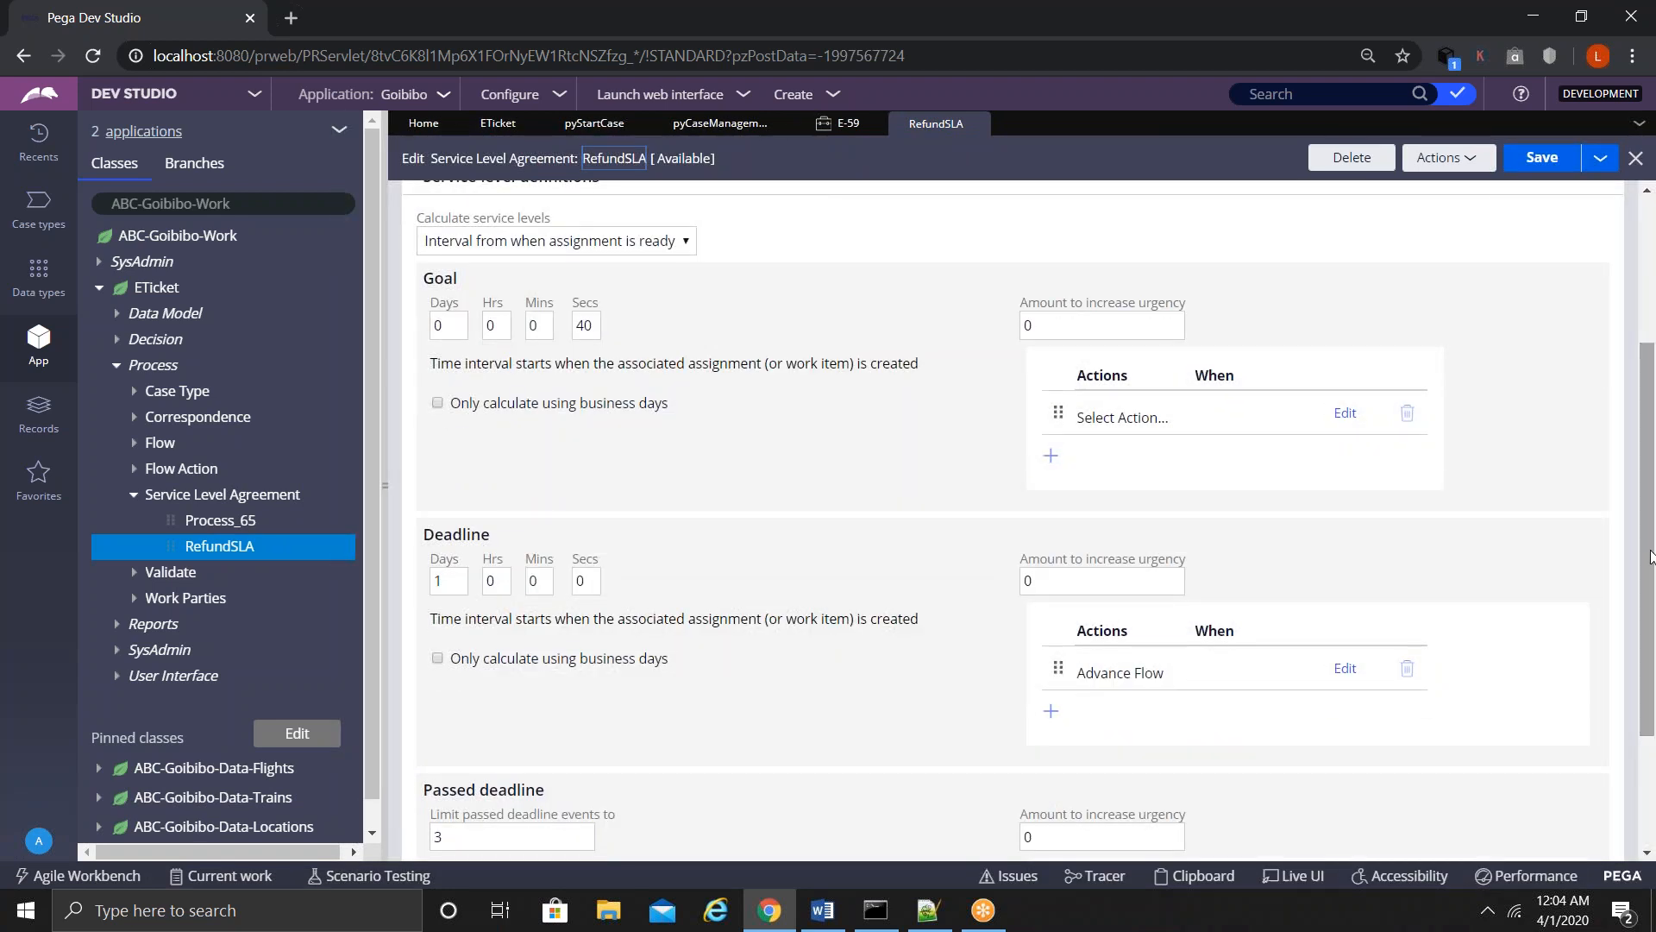
click(1093, 418)
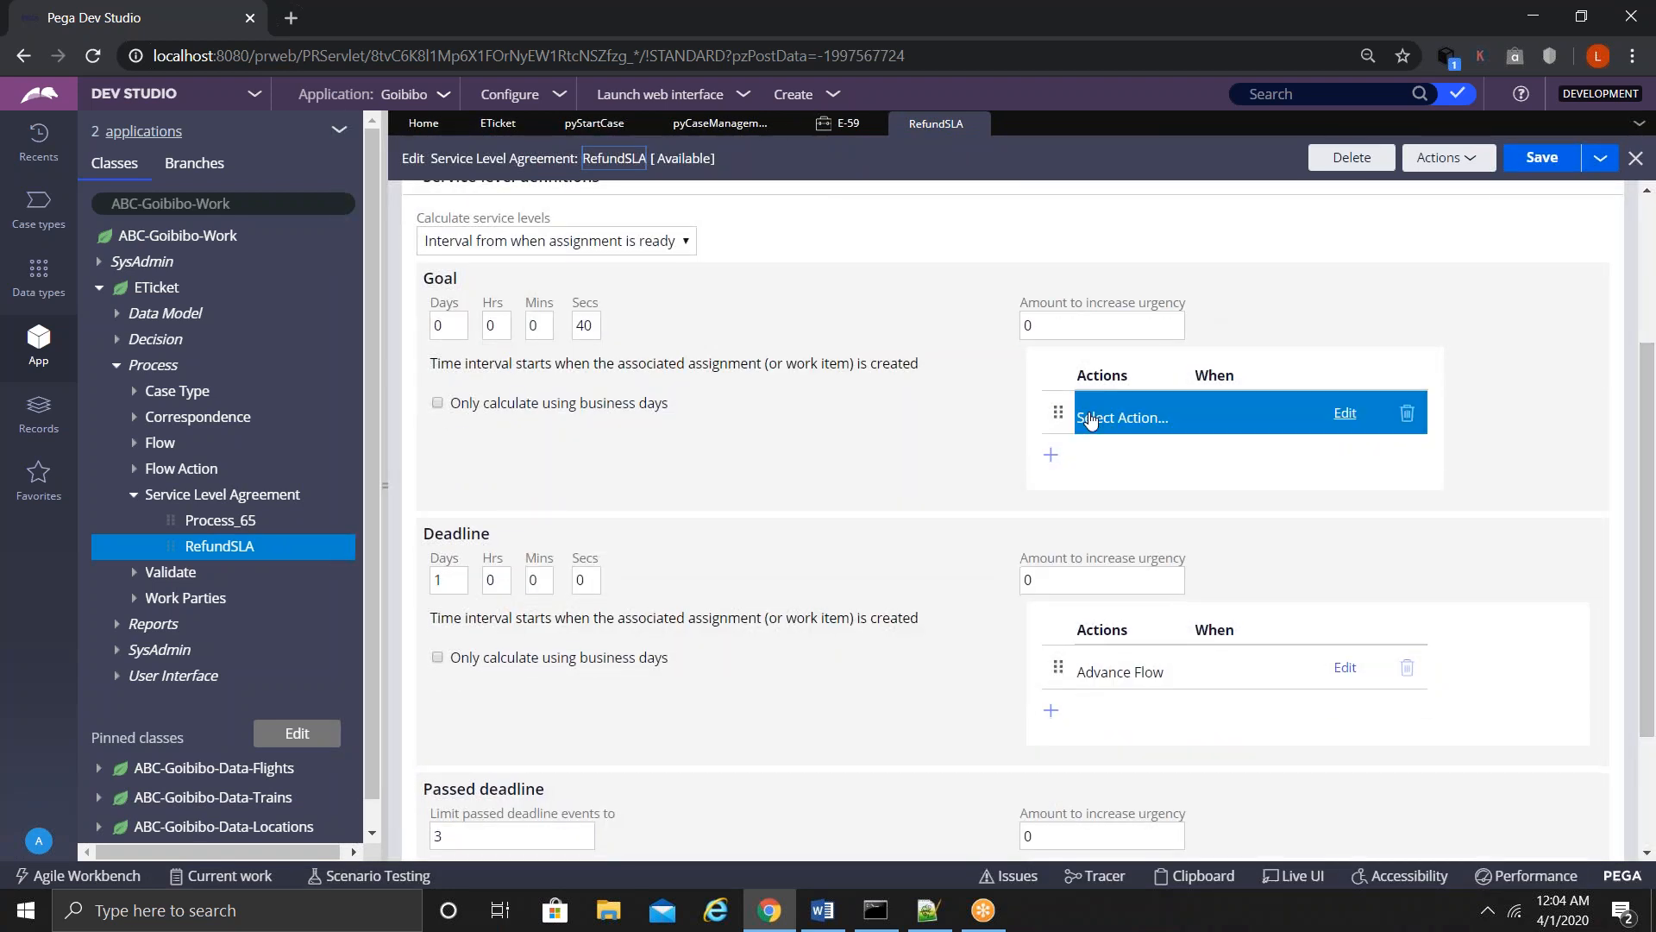
- Set the Goal action to Notify Party with Eticket as the correspondence name
click(1344, 414)
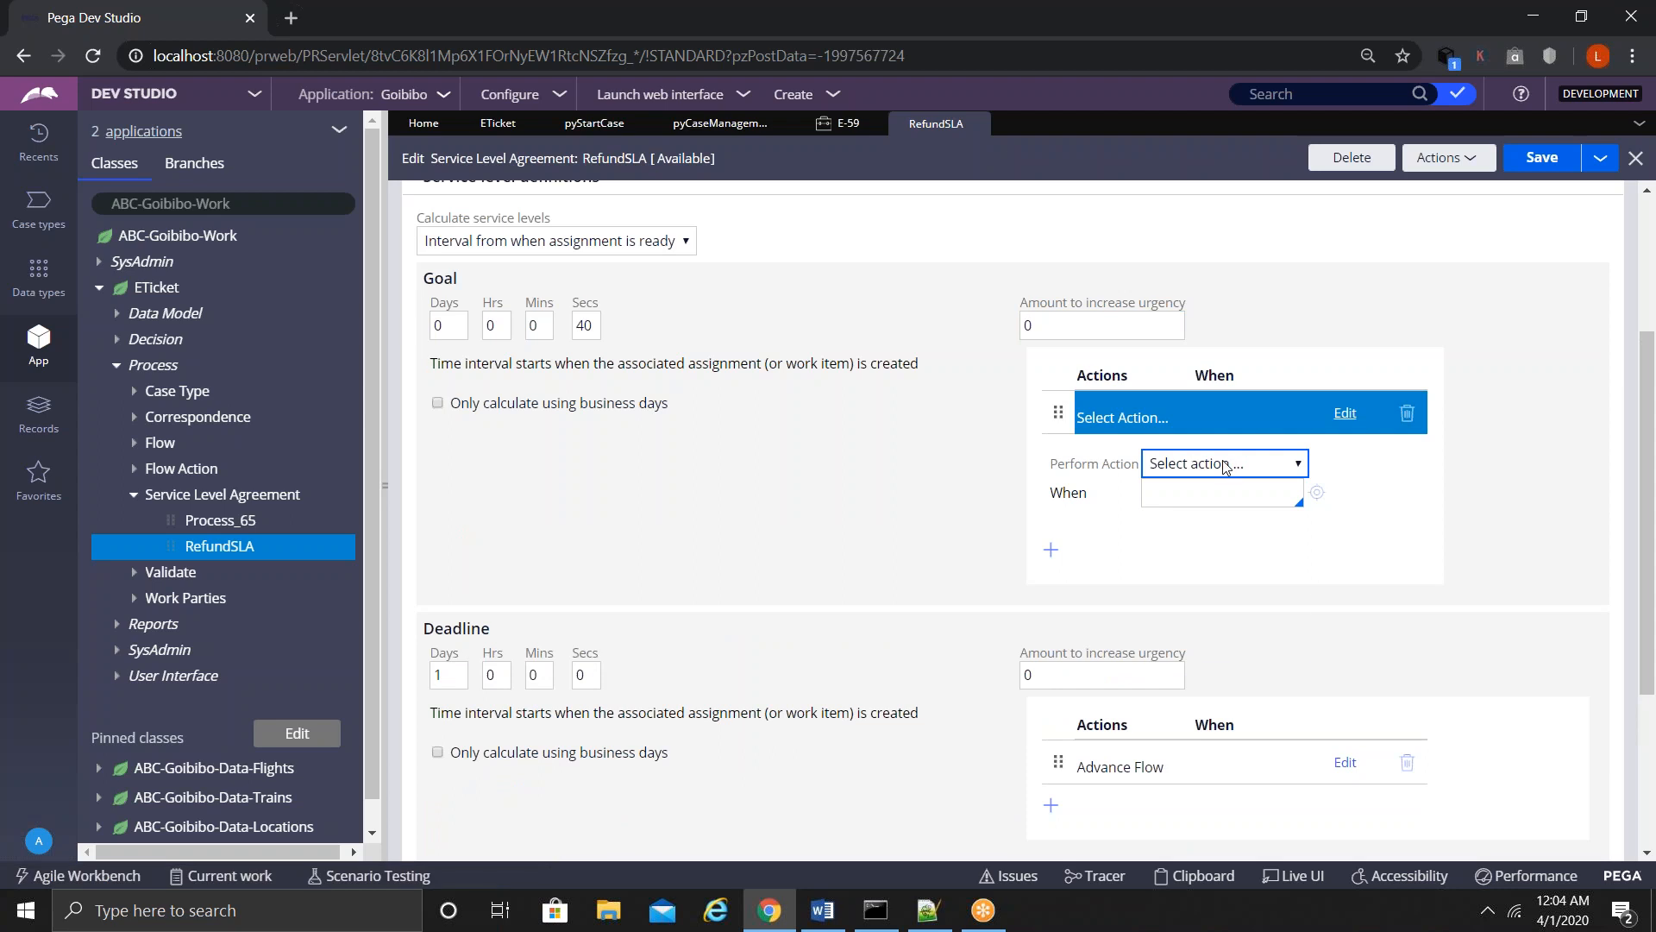
click(1225, 466)
click(1174, 609)
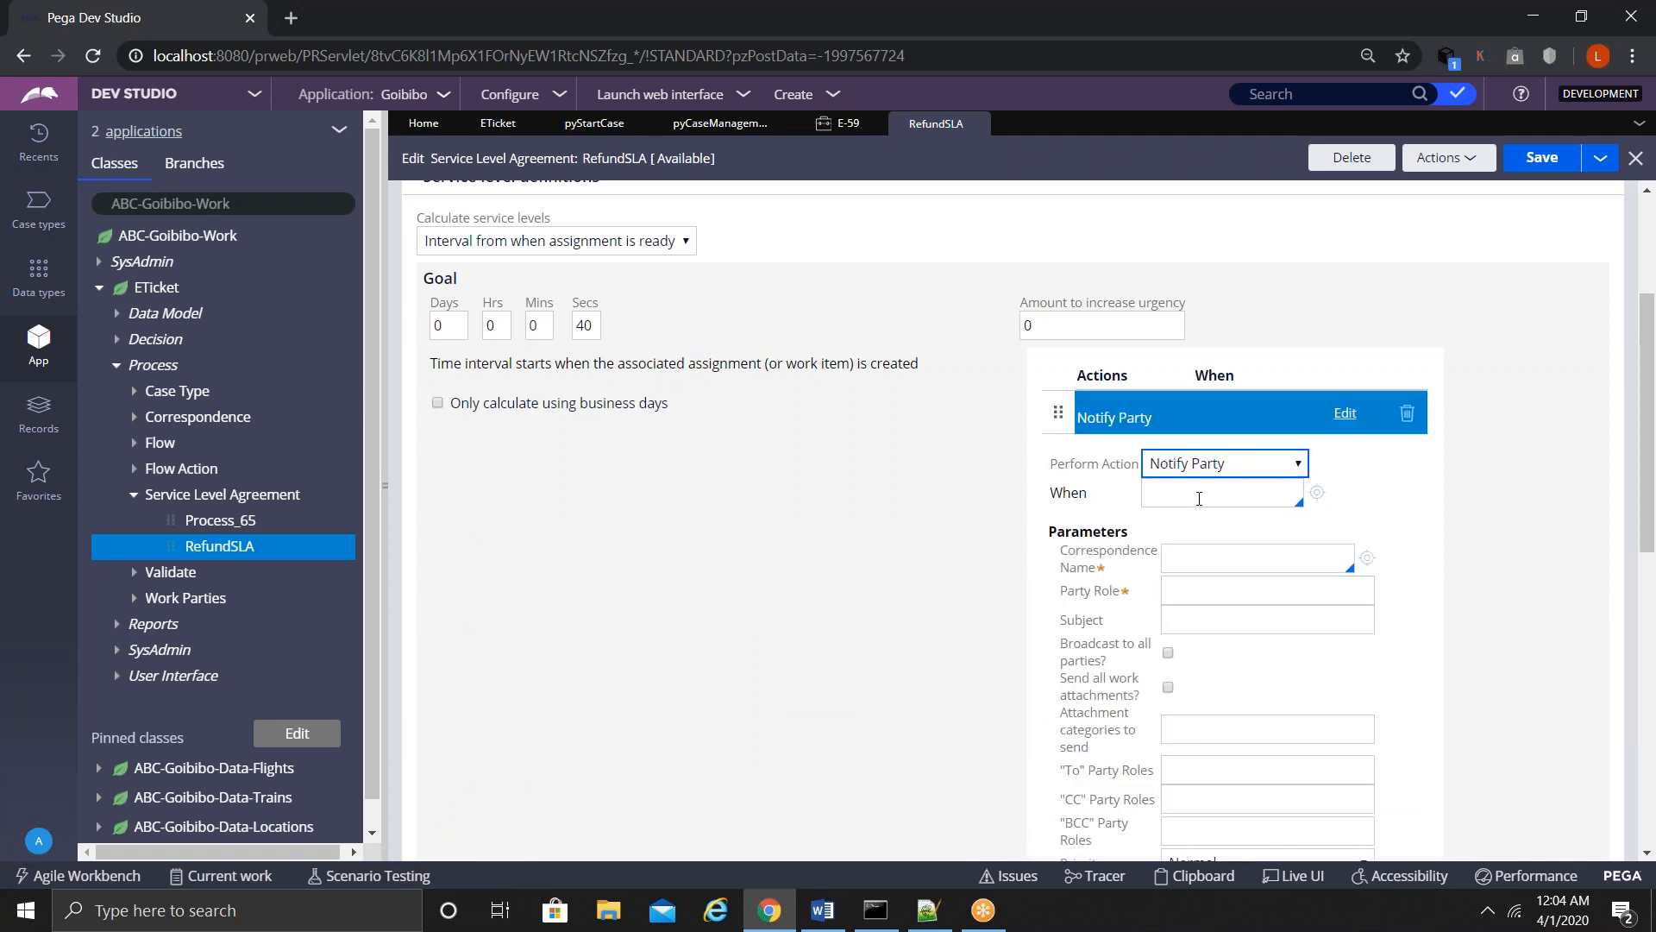
click(1185, 560)
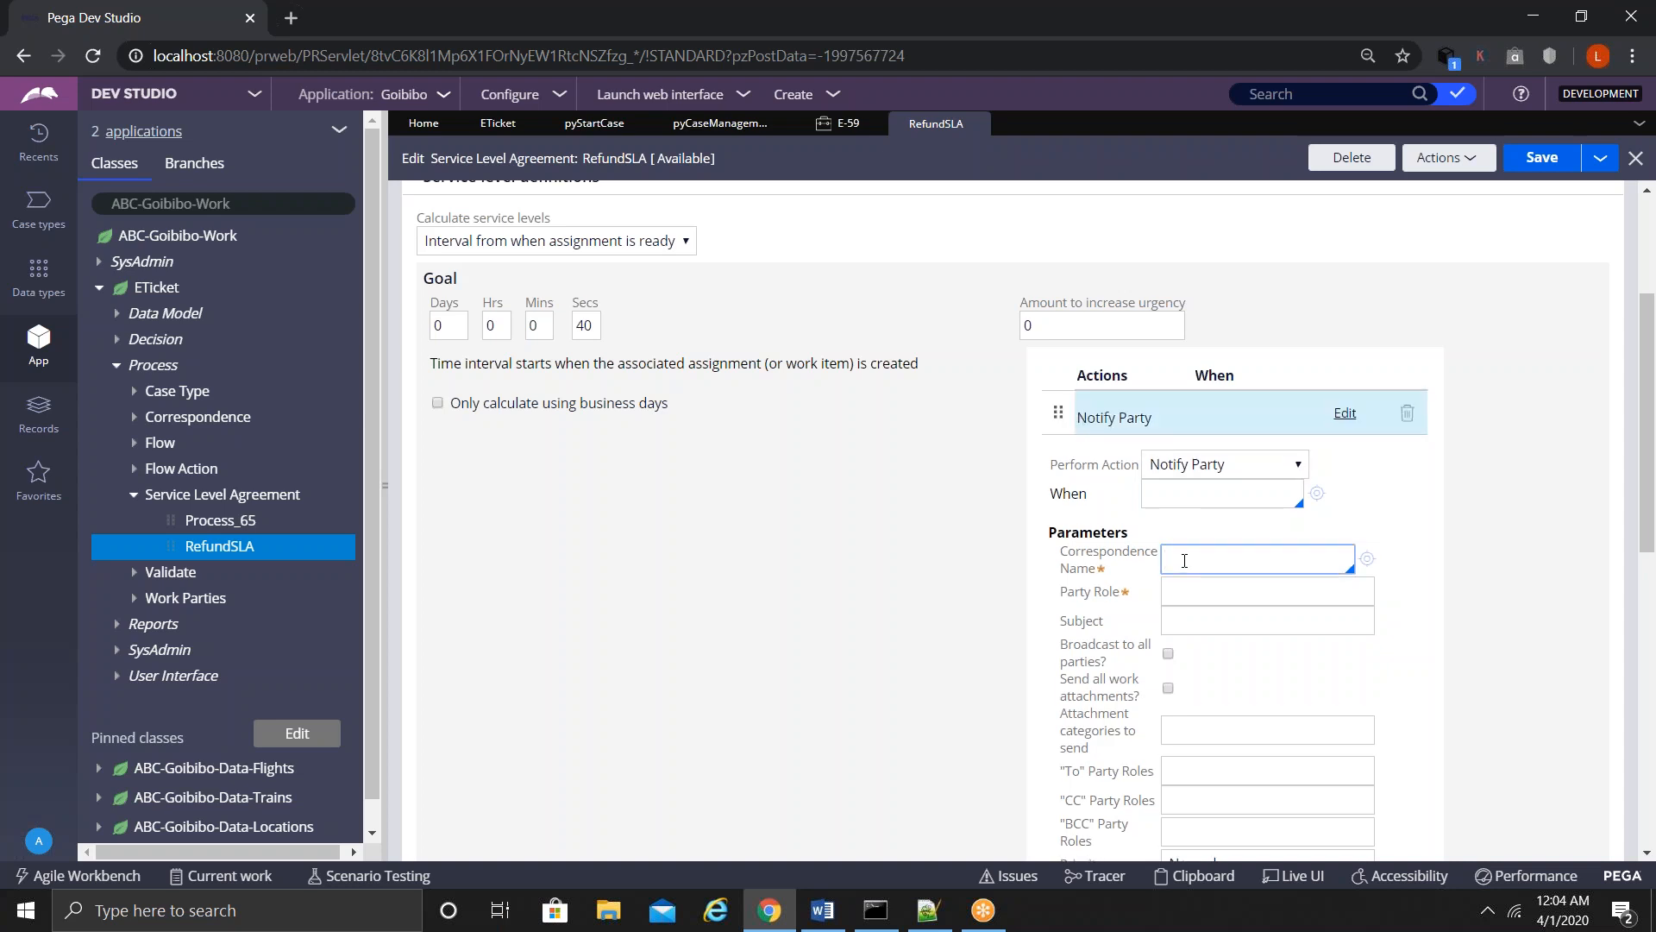
click(1185, 561)
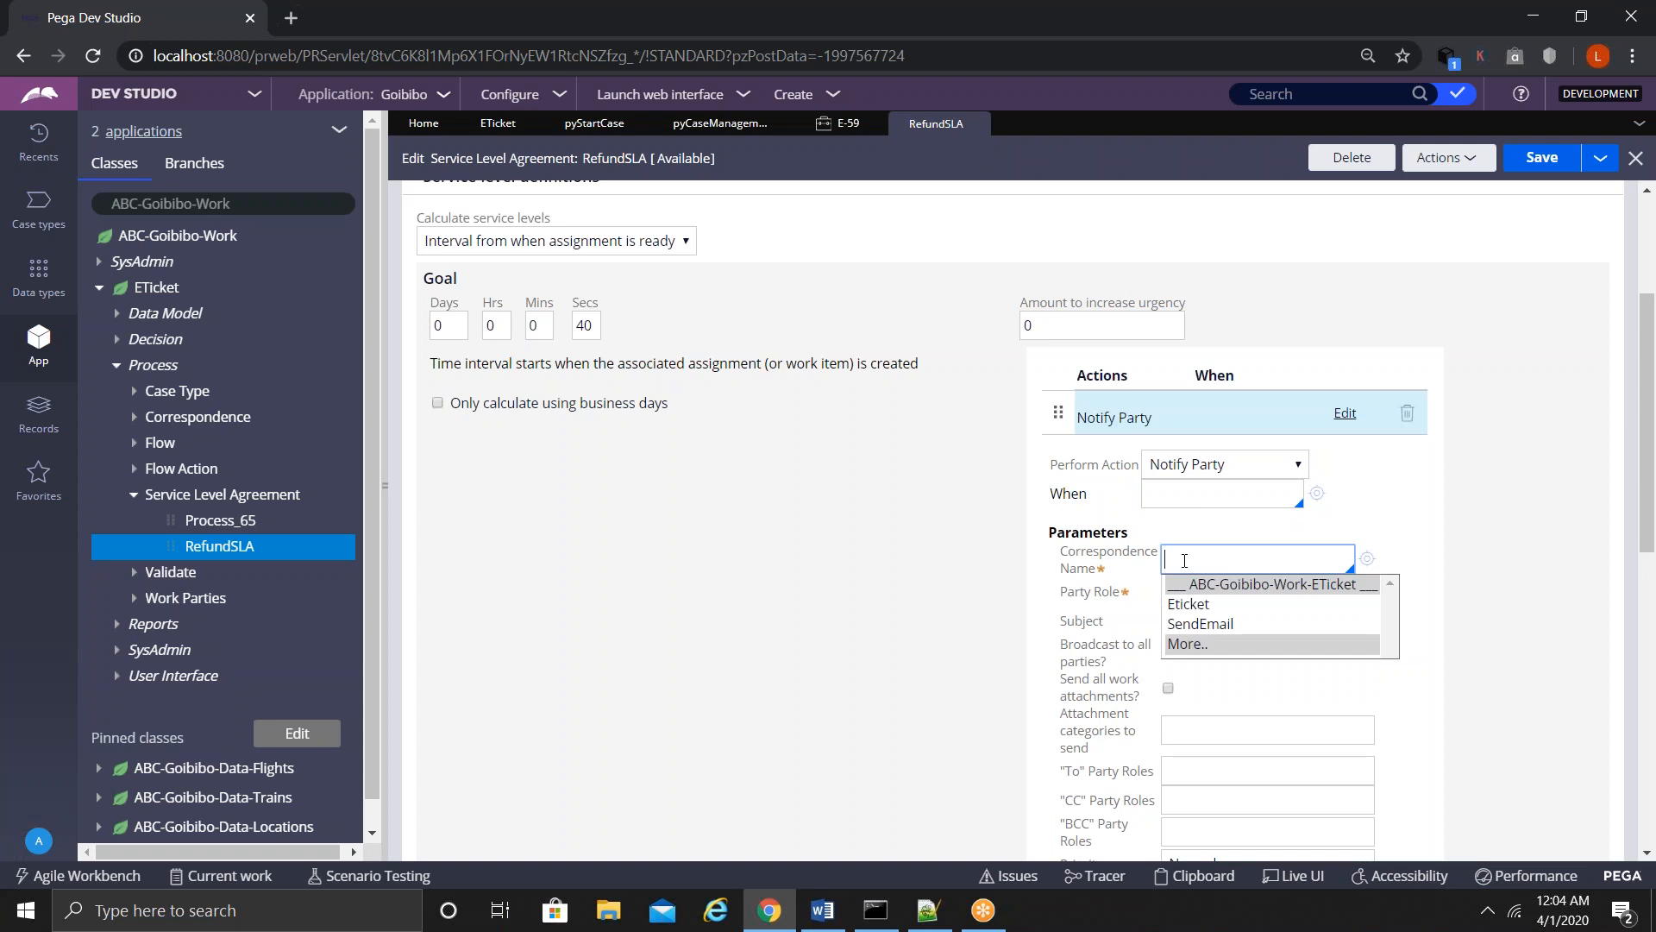
key(Down)
key(Down)
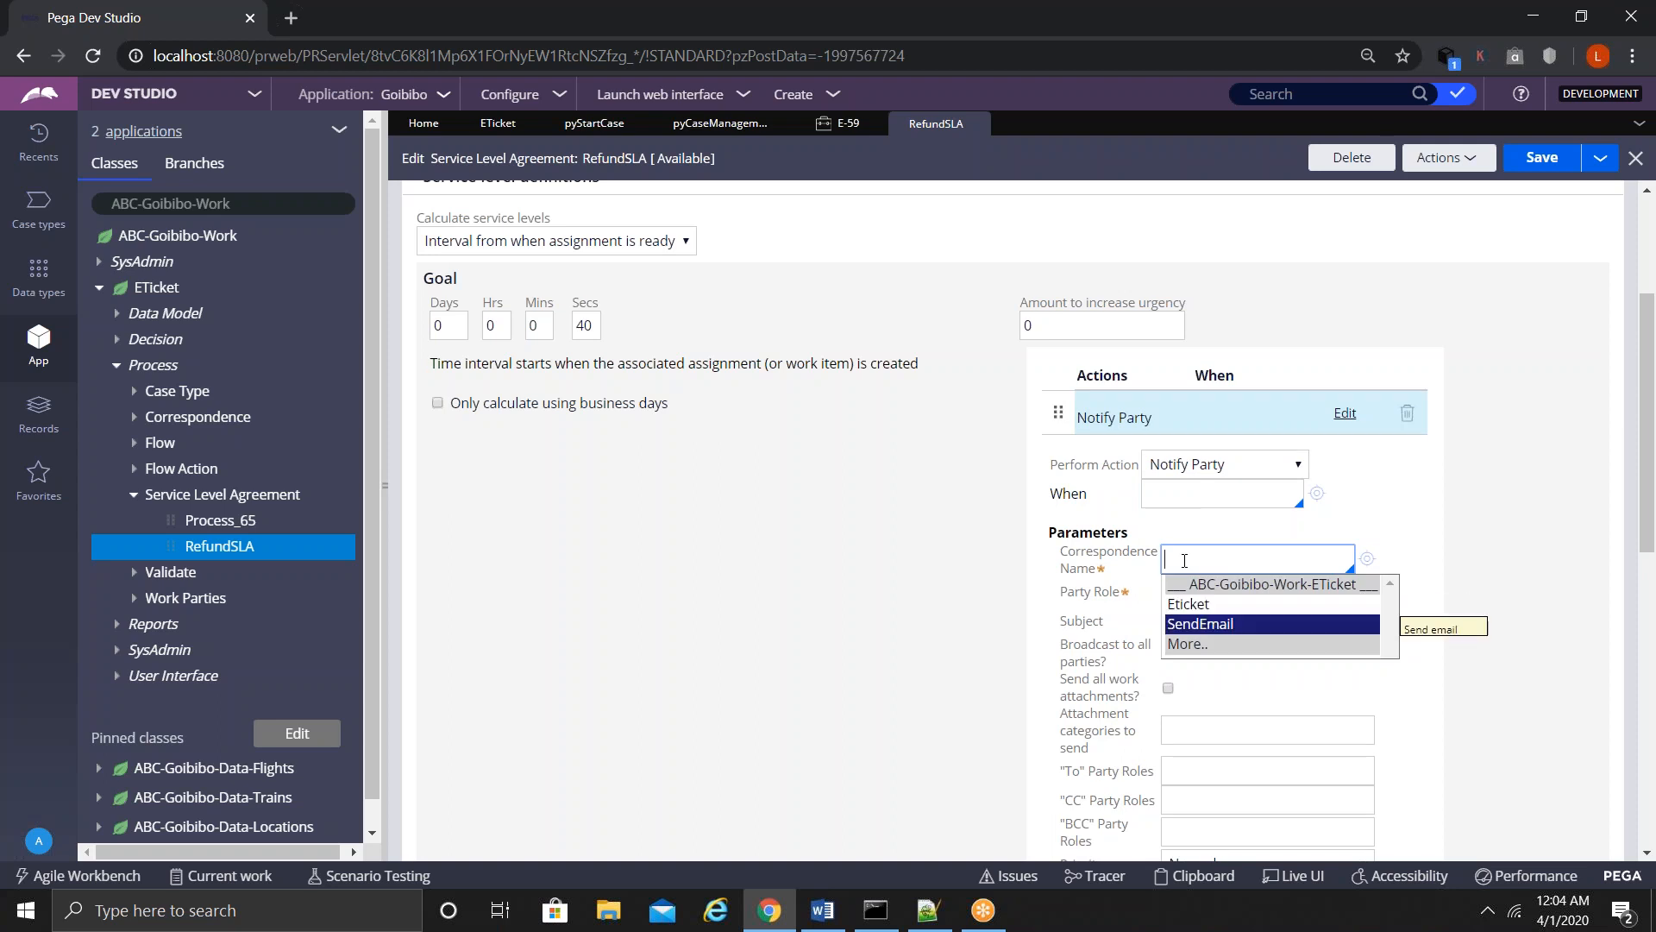
key(Up)
key(Return)
- Enter Lawyer as the party role and Temp Email as the notification subject
click(1194, 588)
text(Lawyer)
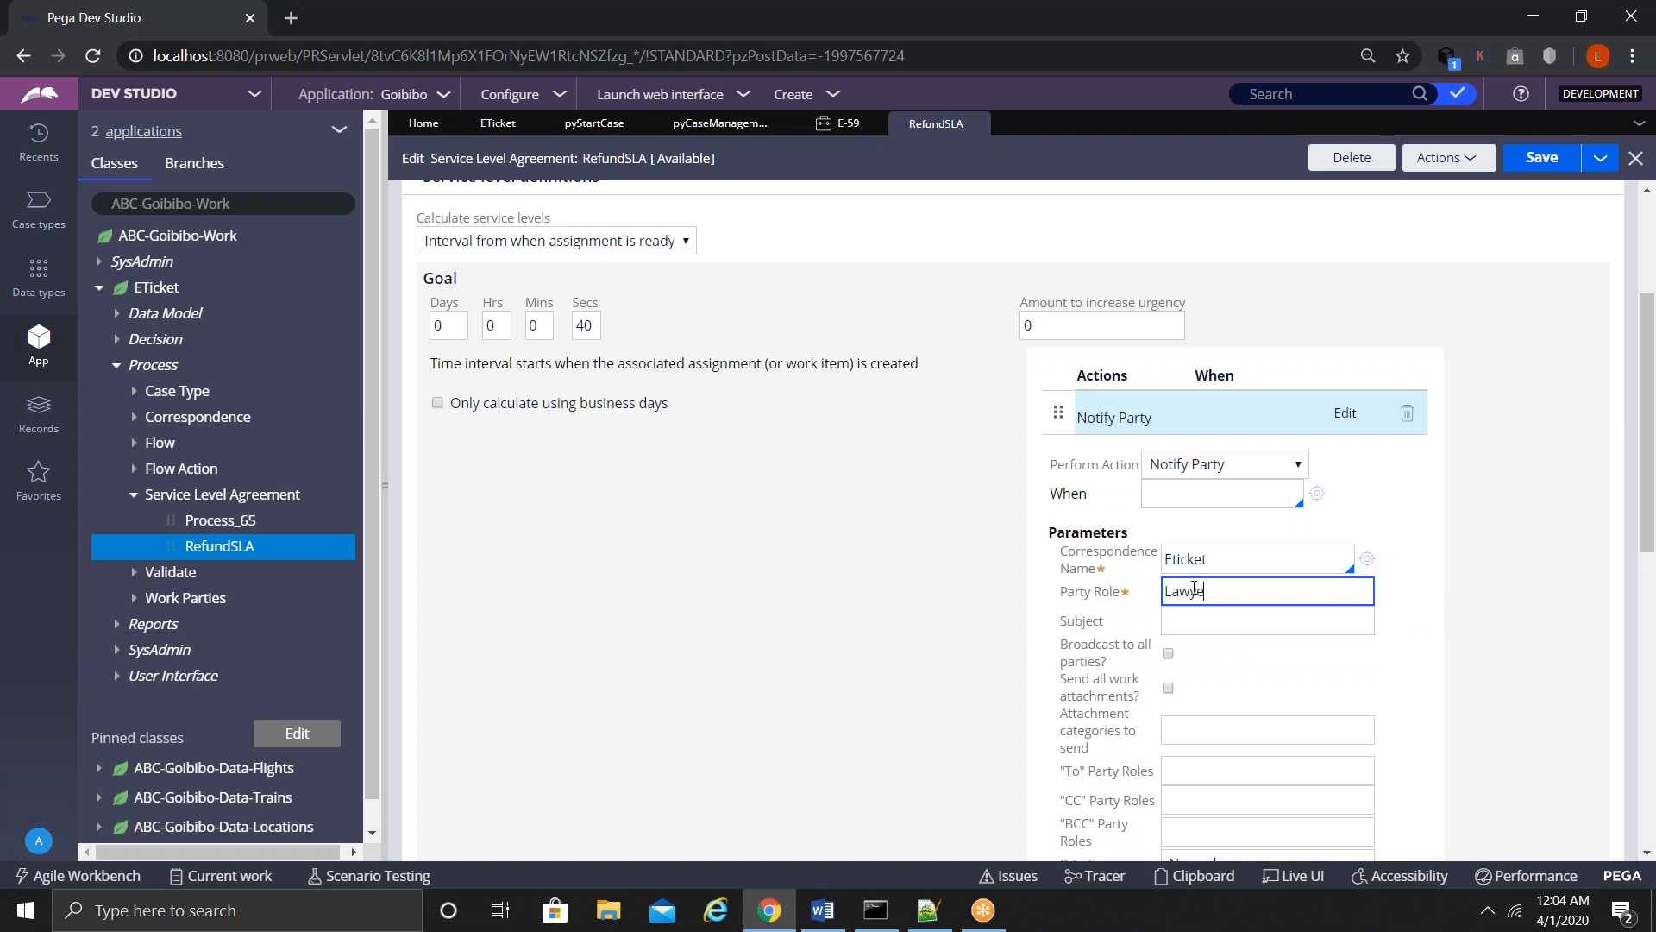
click(1229, 623)
text(Temp Email)
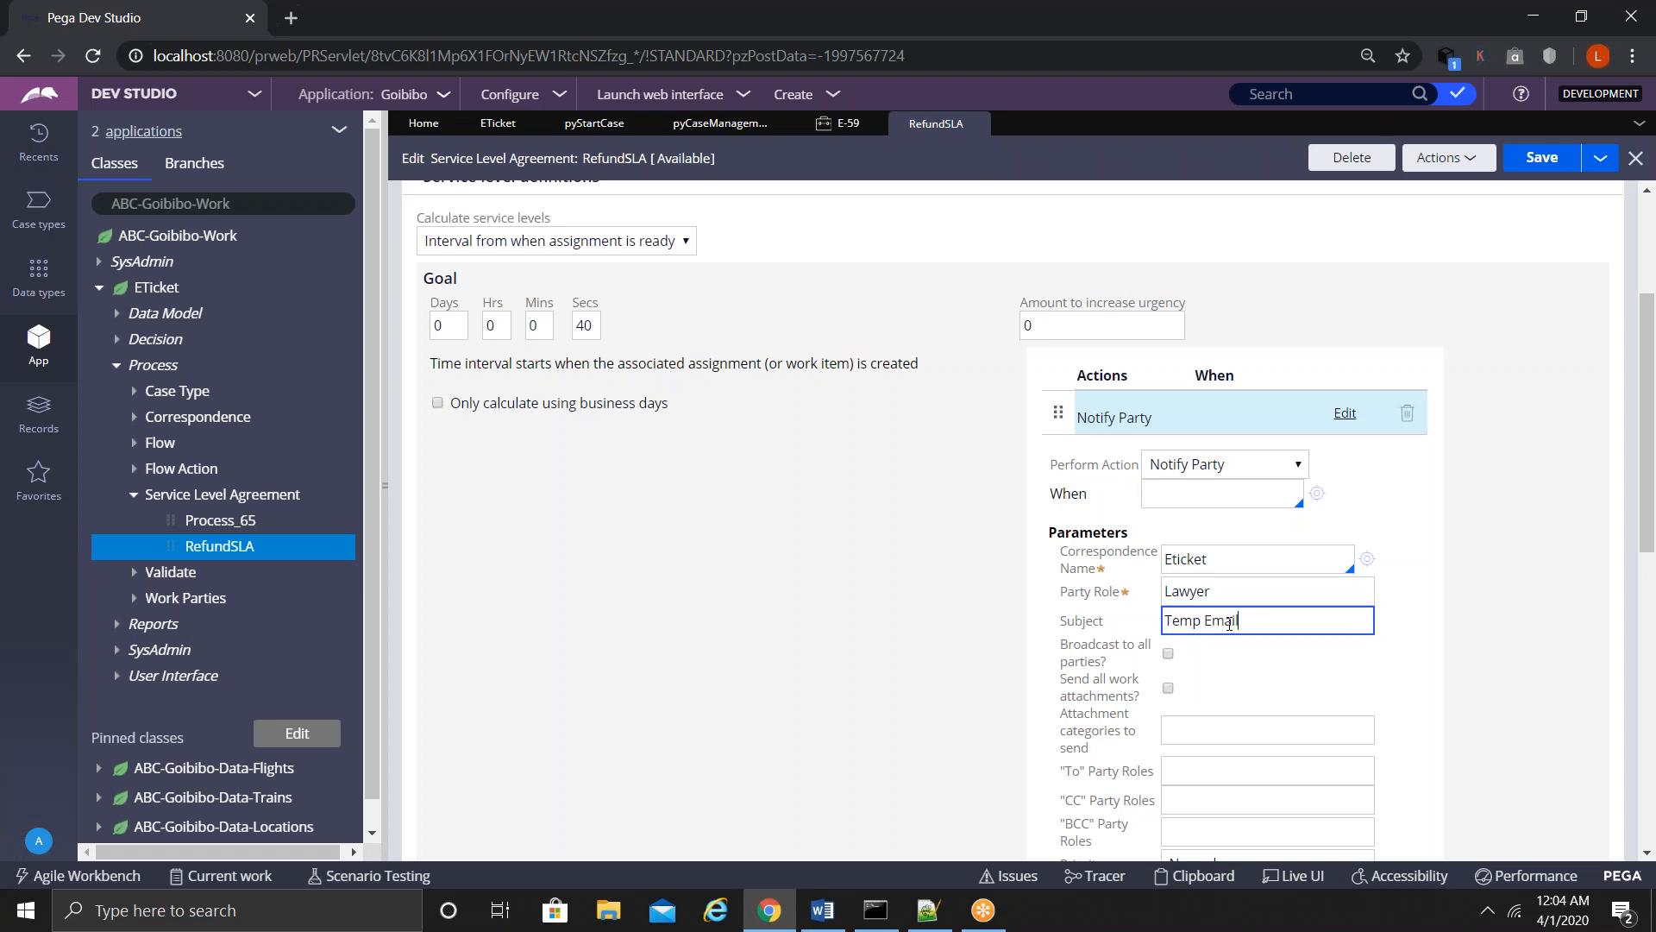
drag(1646, 542, 1603, 431)
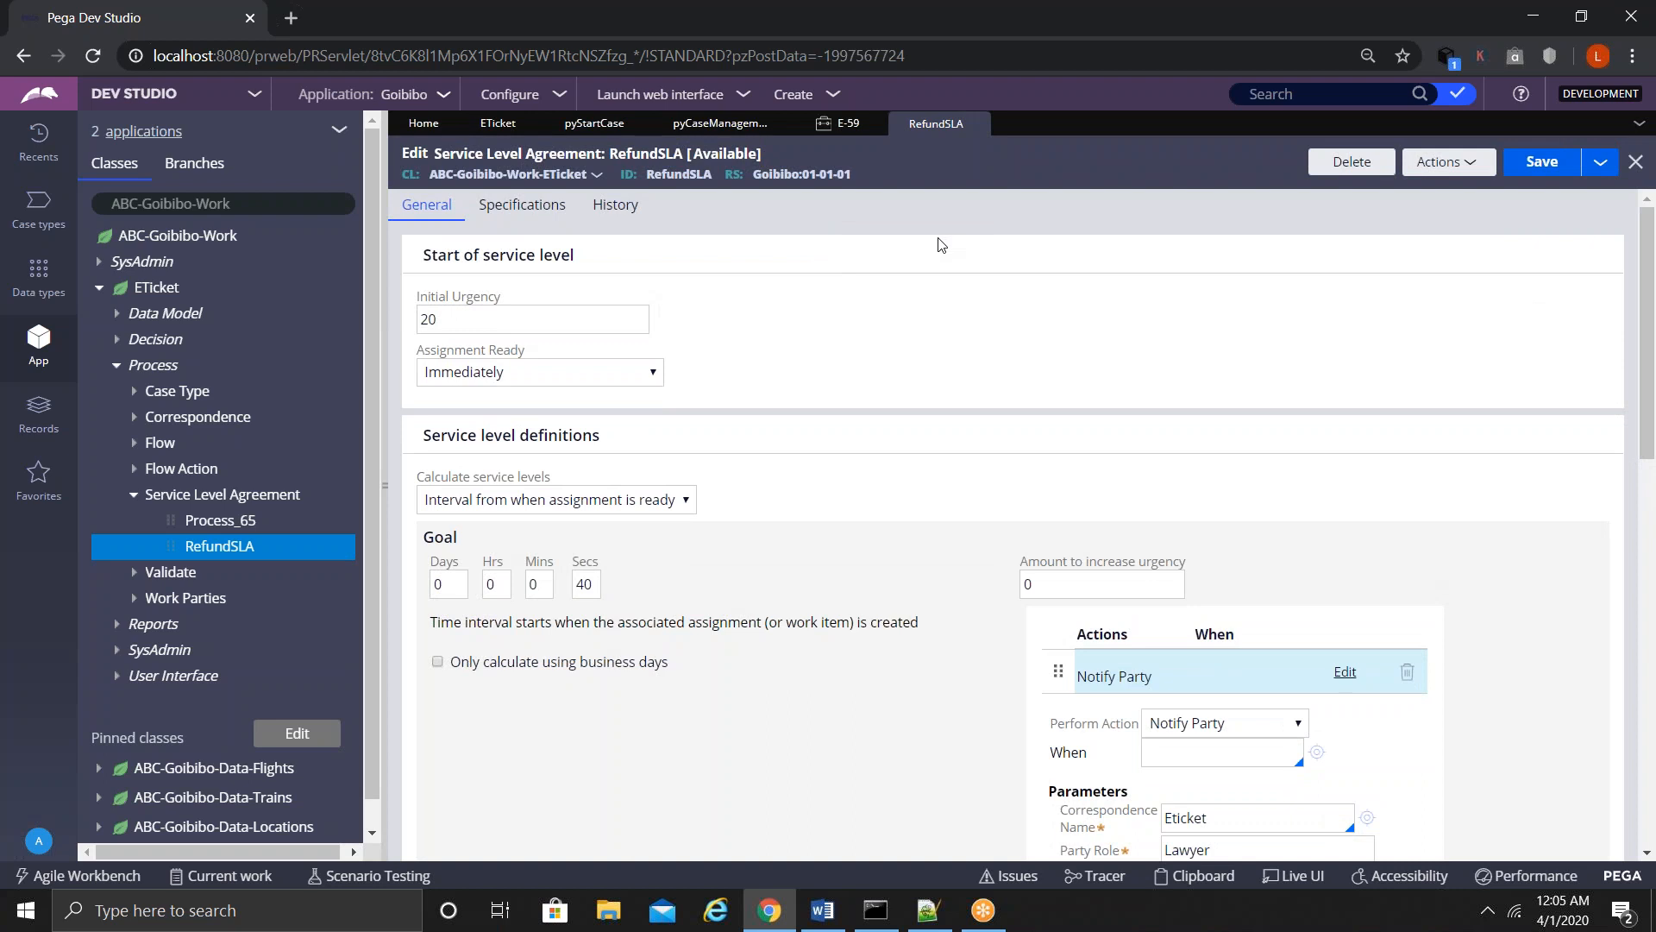
drag(647, 174, 591, 600)
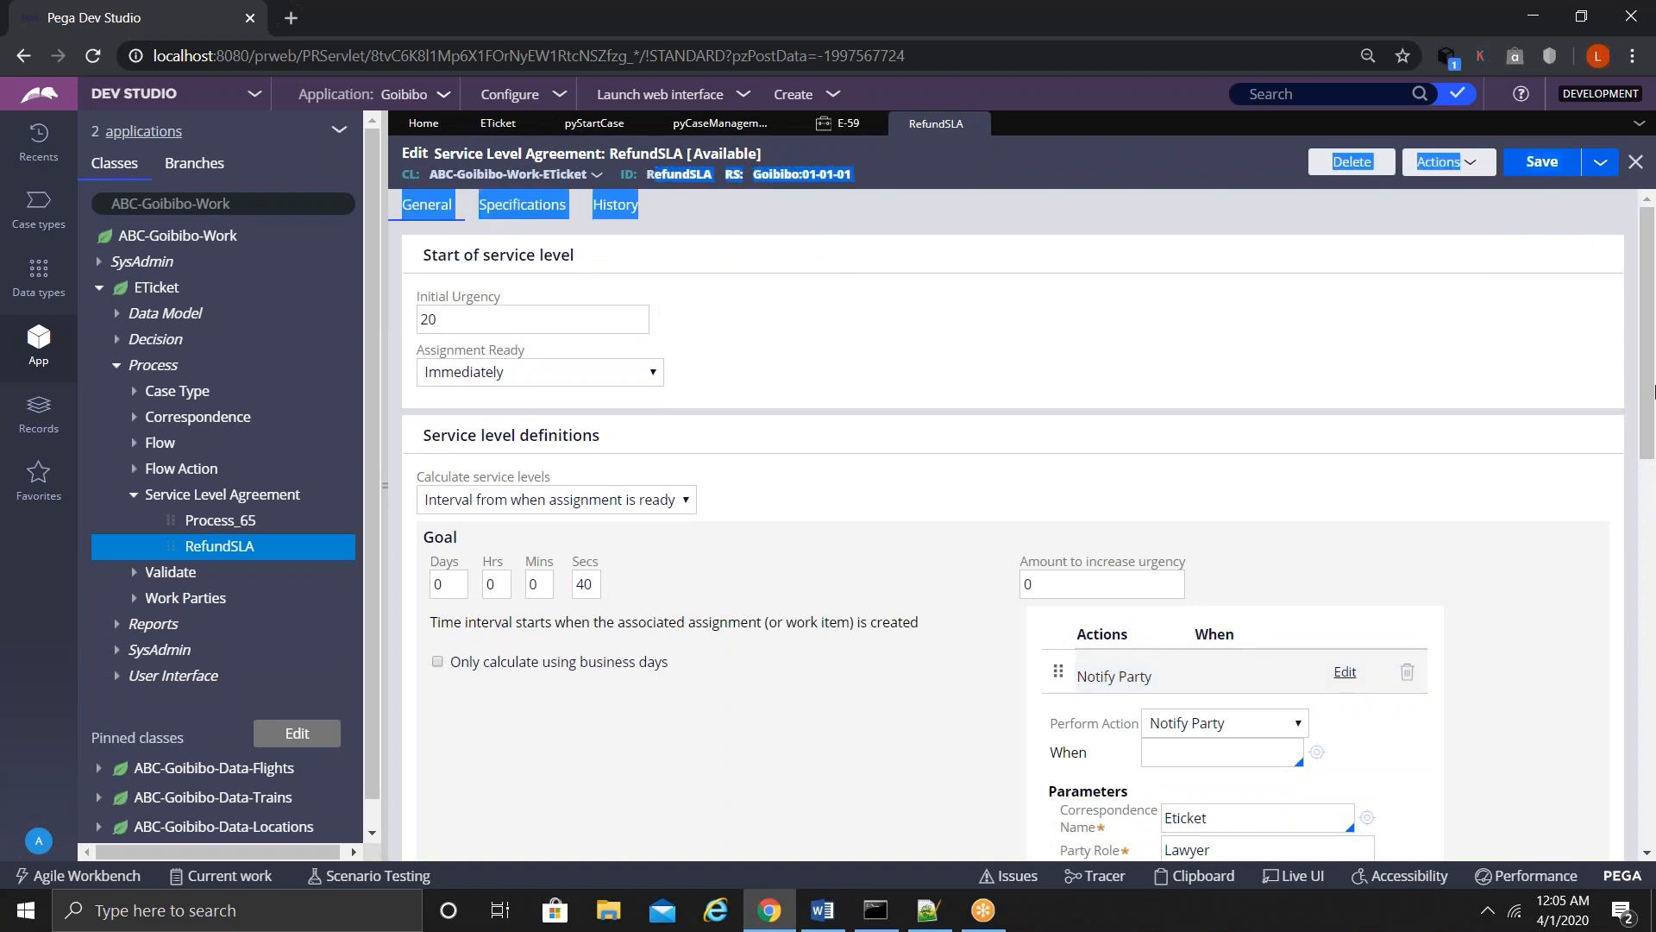
mouse_move(1650, 384)
mouse_down()
mouse_move(1644, 585)
mouse_move(1653, 362)
mouse_up()
- Close the RefundSLA rule without saving, then open Booking_Flow from the ETicket flows list
click(981, 123)
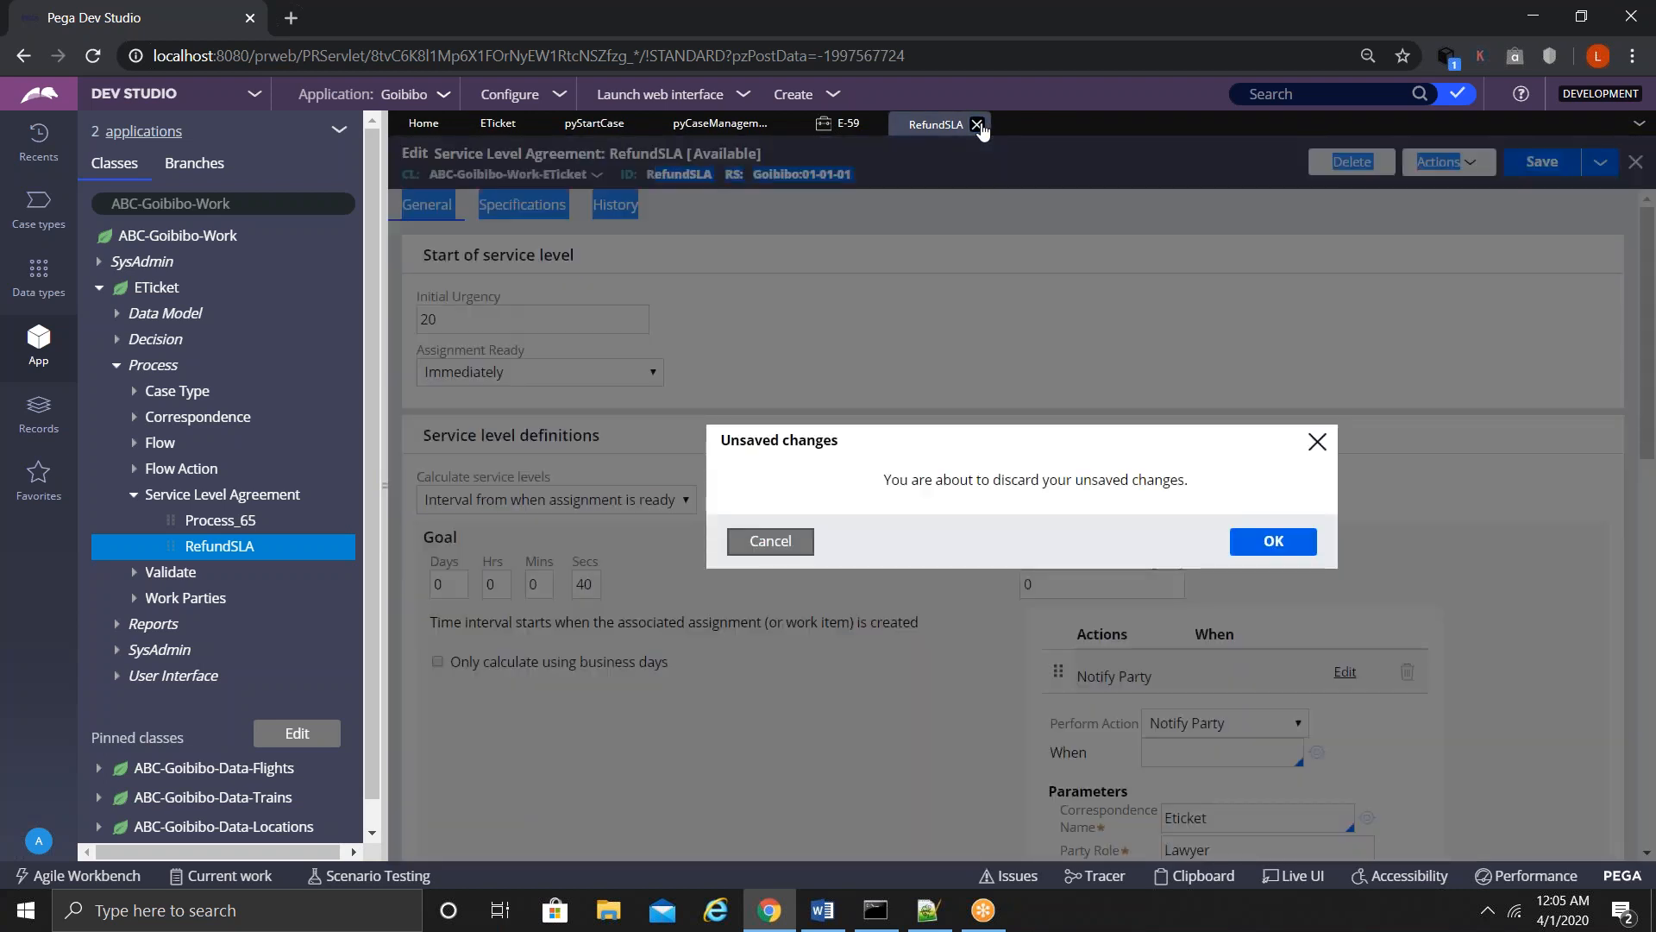
click(1261, 544)
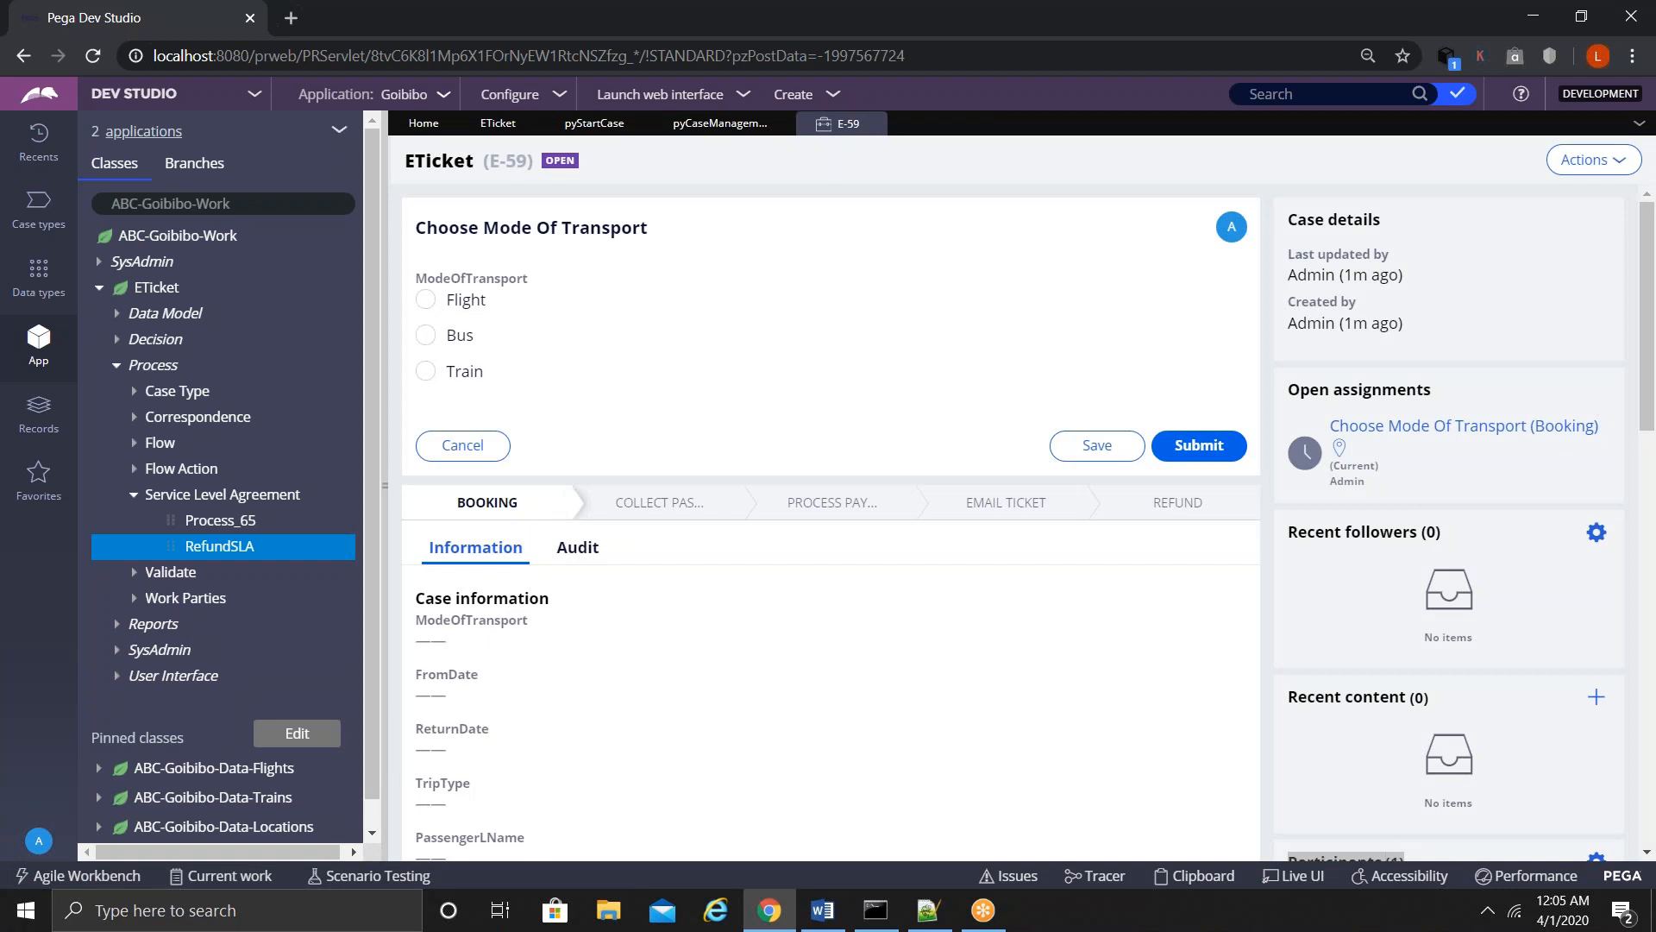
click(135, 442)
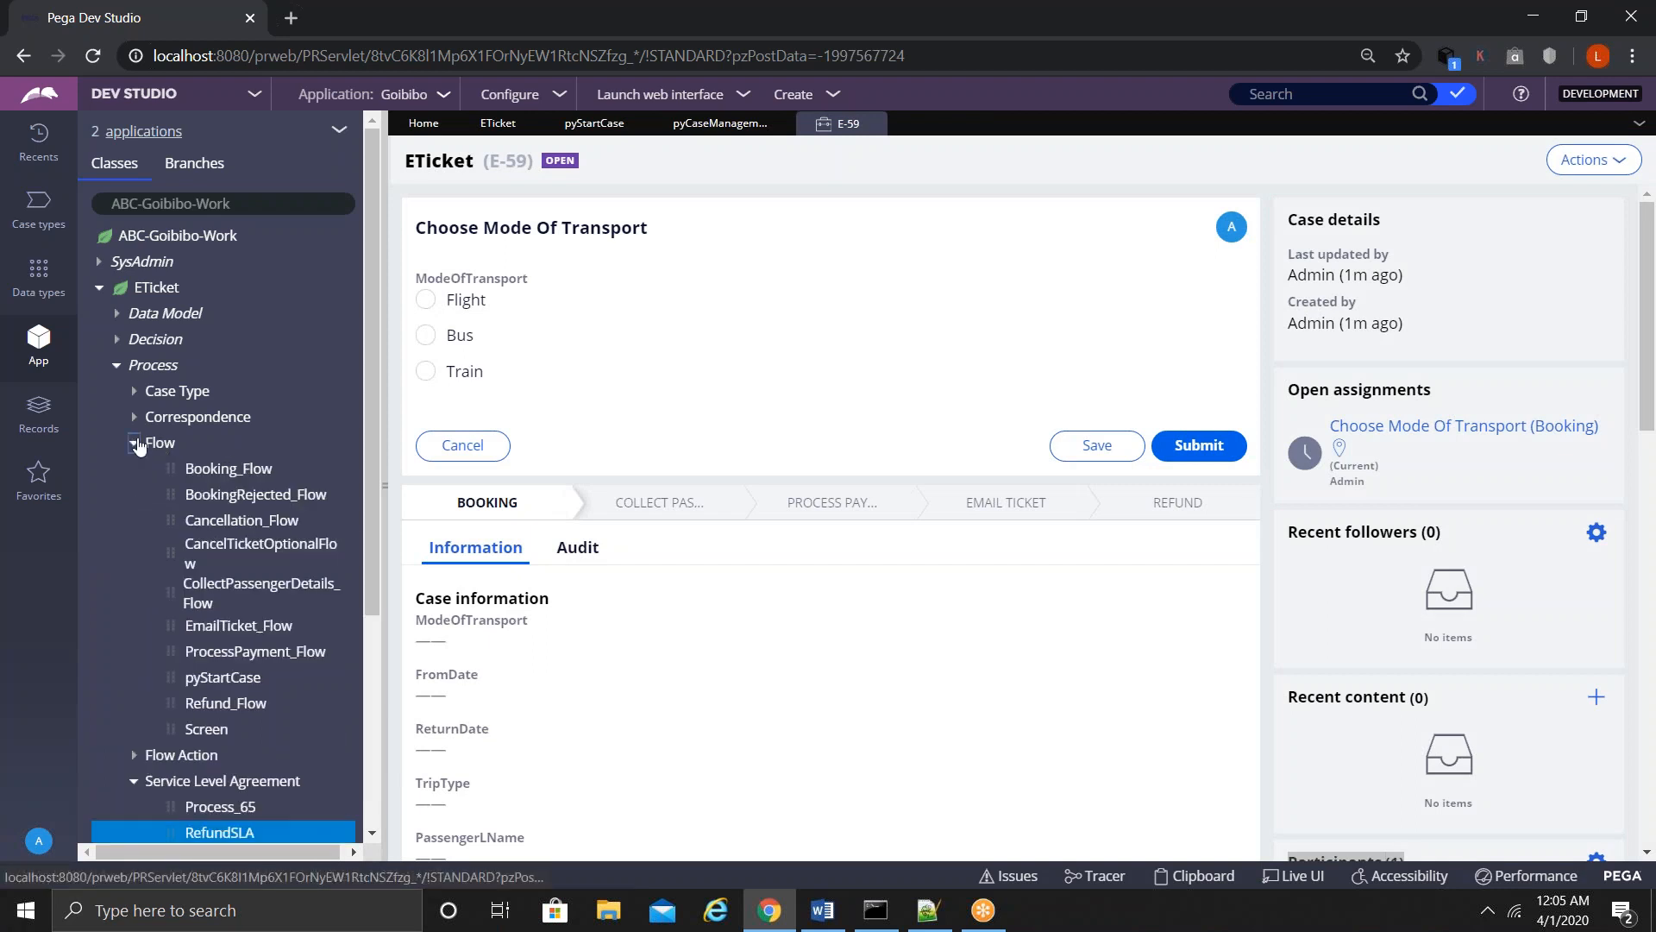
click(217, 472)
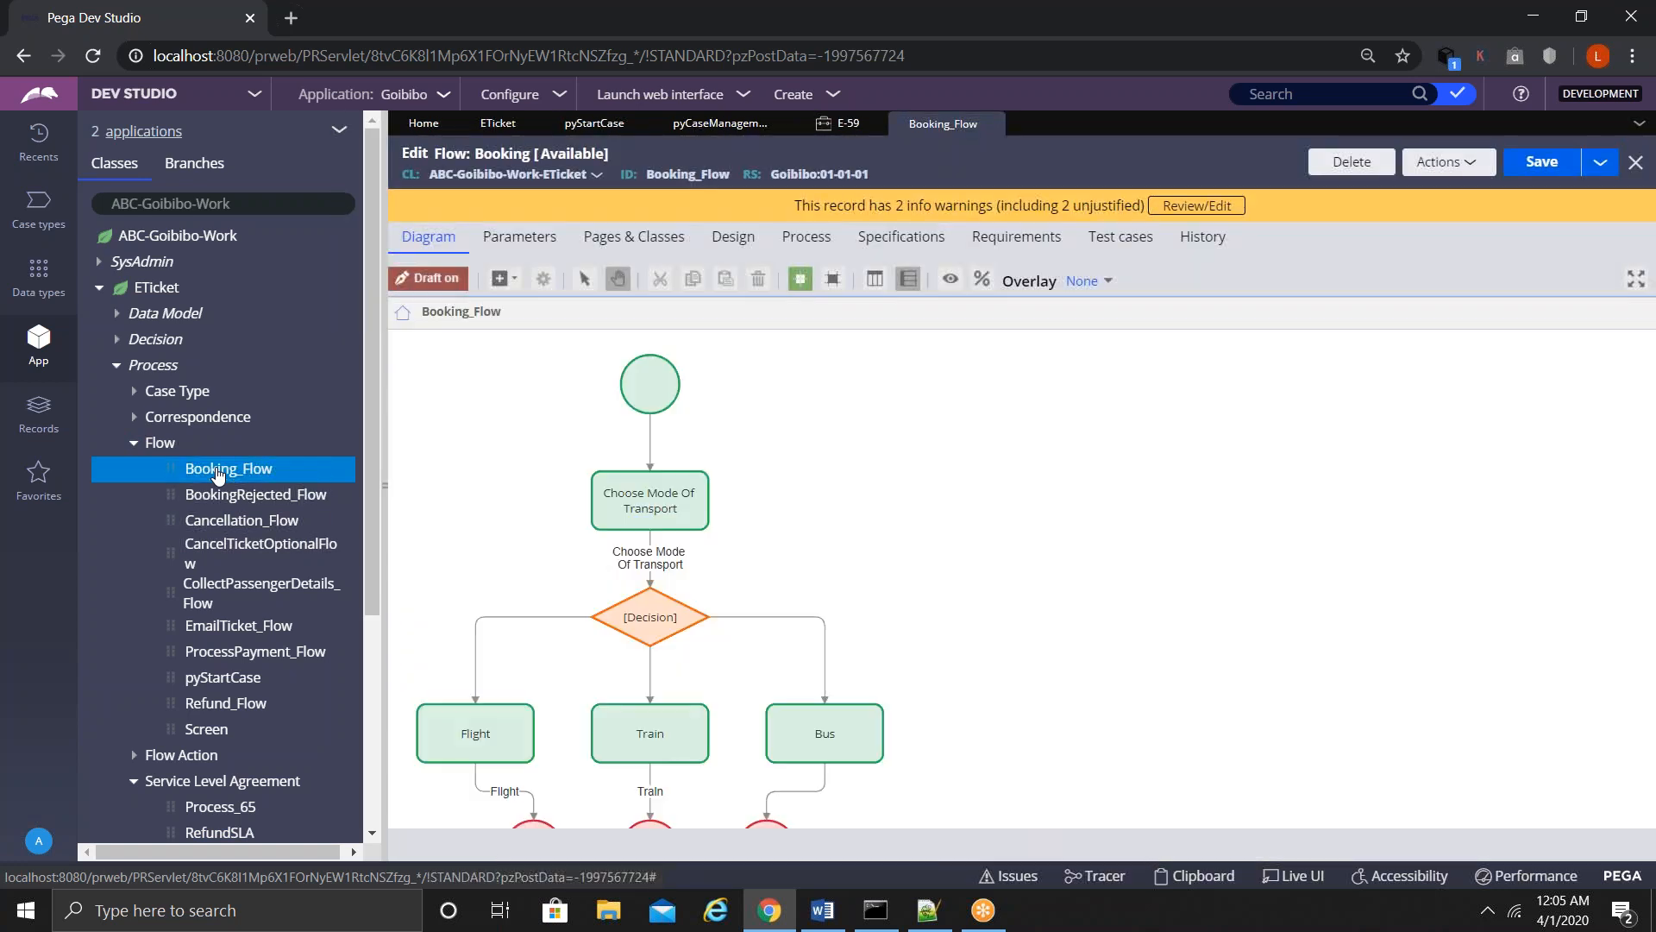
- Pan Booking_Flow to its Flight, Train and Bus end shapes and show the Add > Automations shape menu
drag(1003, 621, 1065, 415)
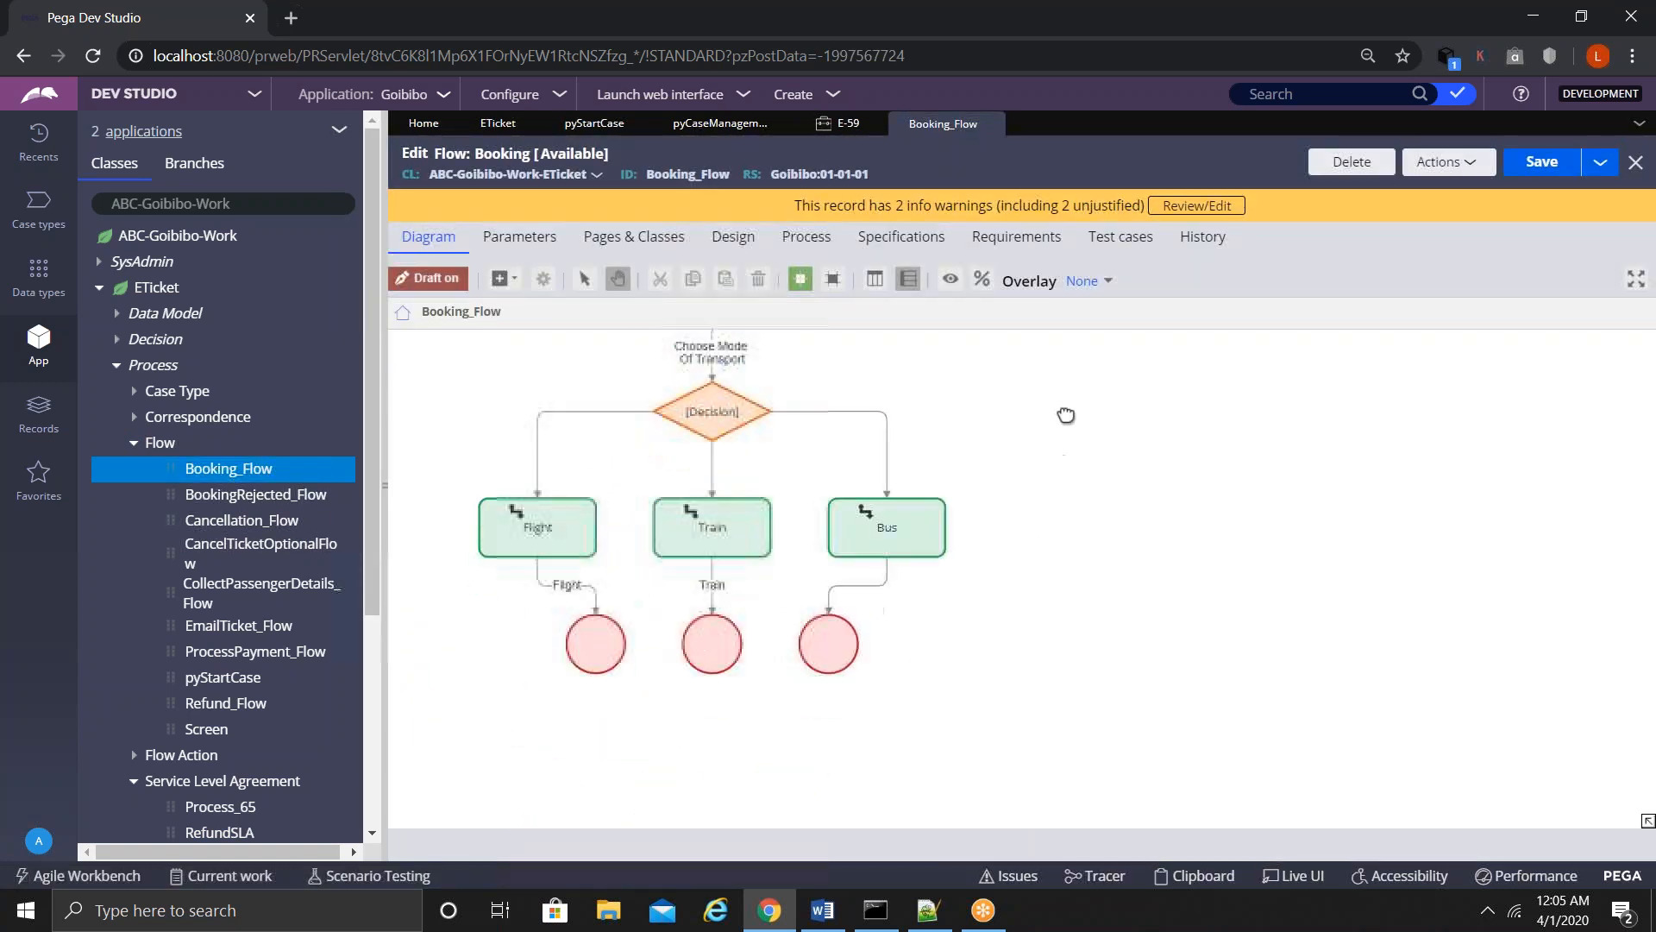
right_click(1077, 622)
mouse_move(1080, 630)
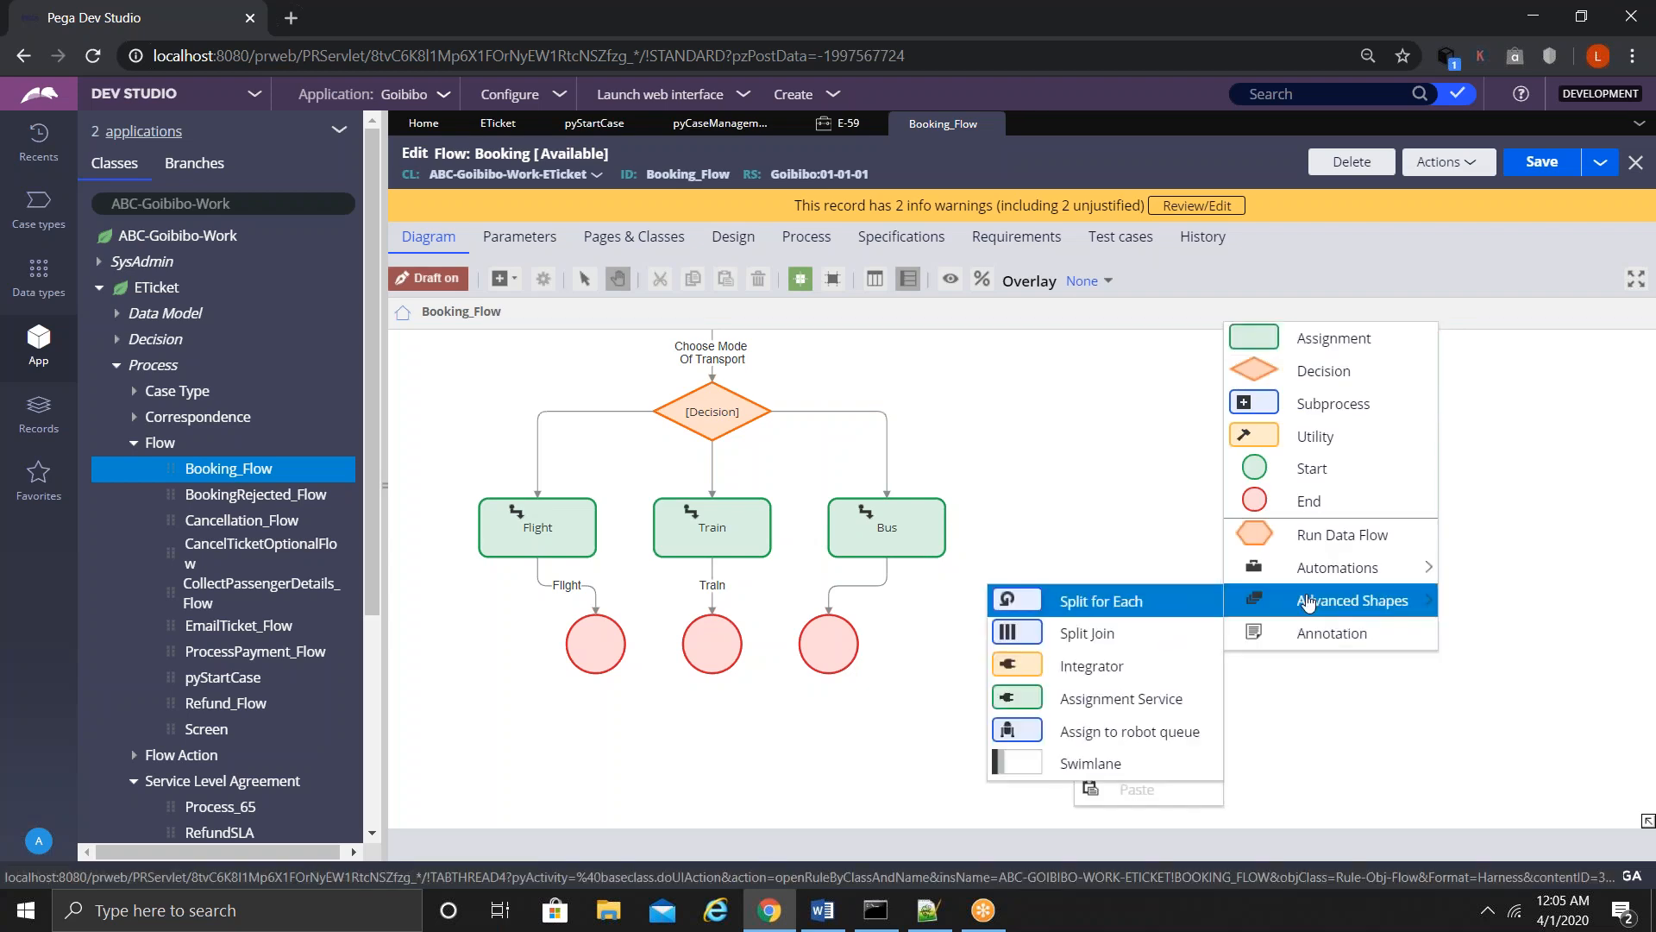
mouse_move(1315, 576)
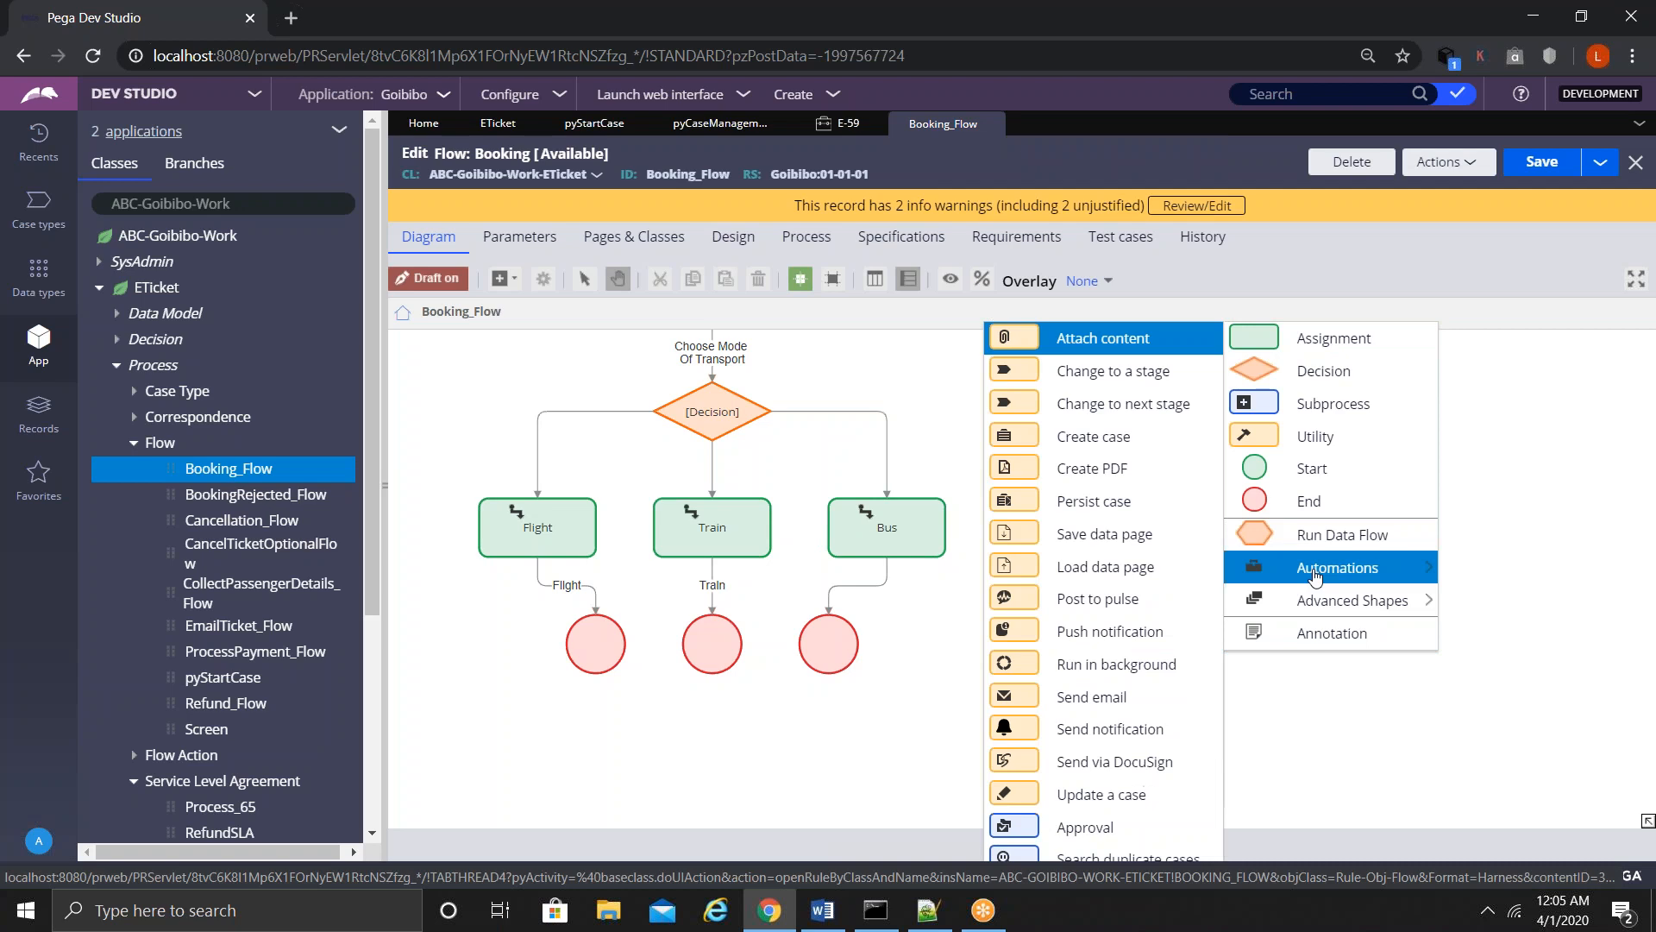
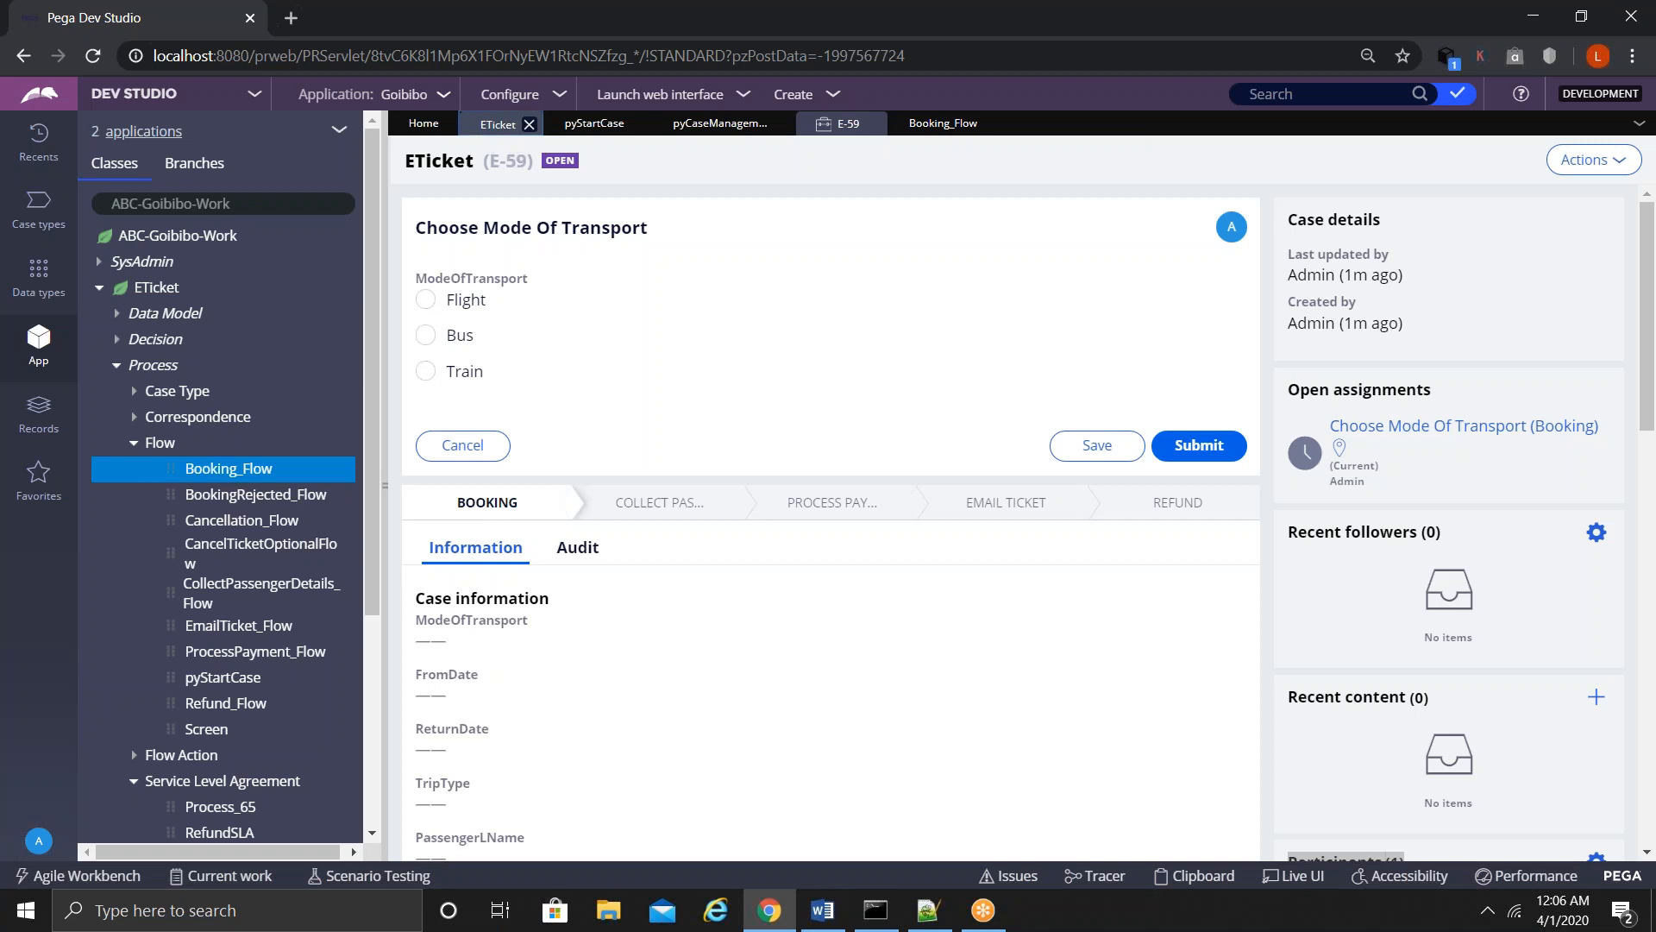
- Show the ETicket case type's optional actions, including Cancel Ticket Optional Flow
click(518, 193)
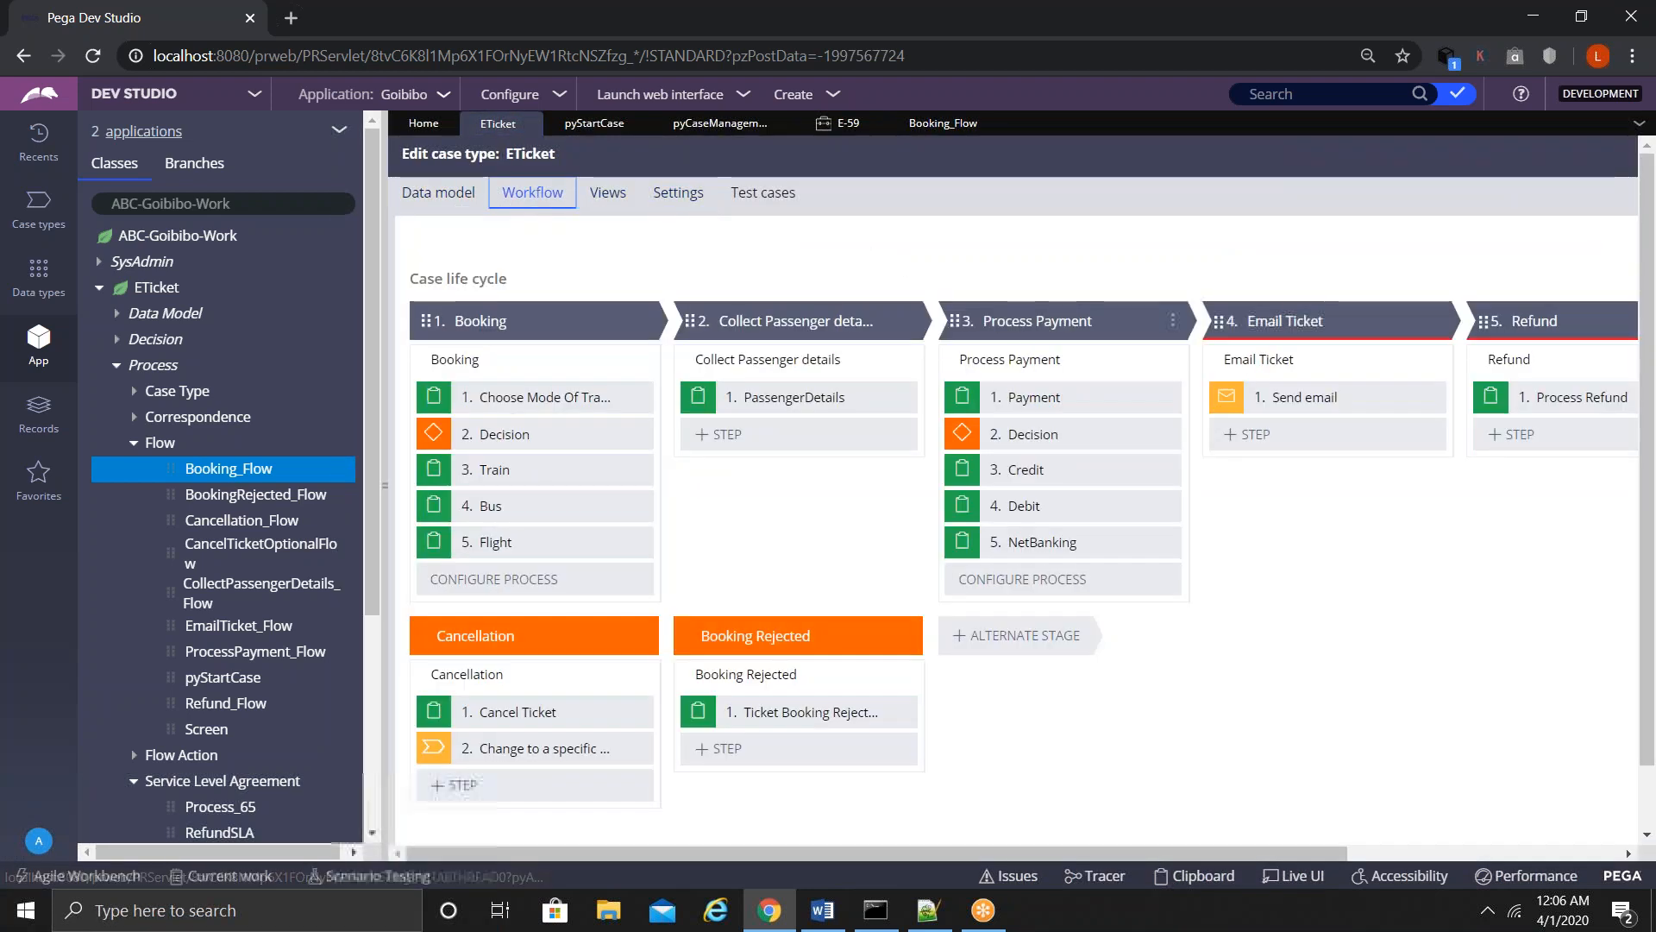
drag(593, 854, 1117, 831)
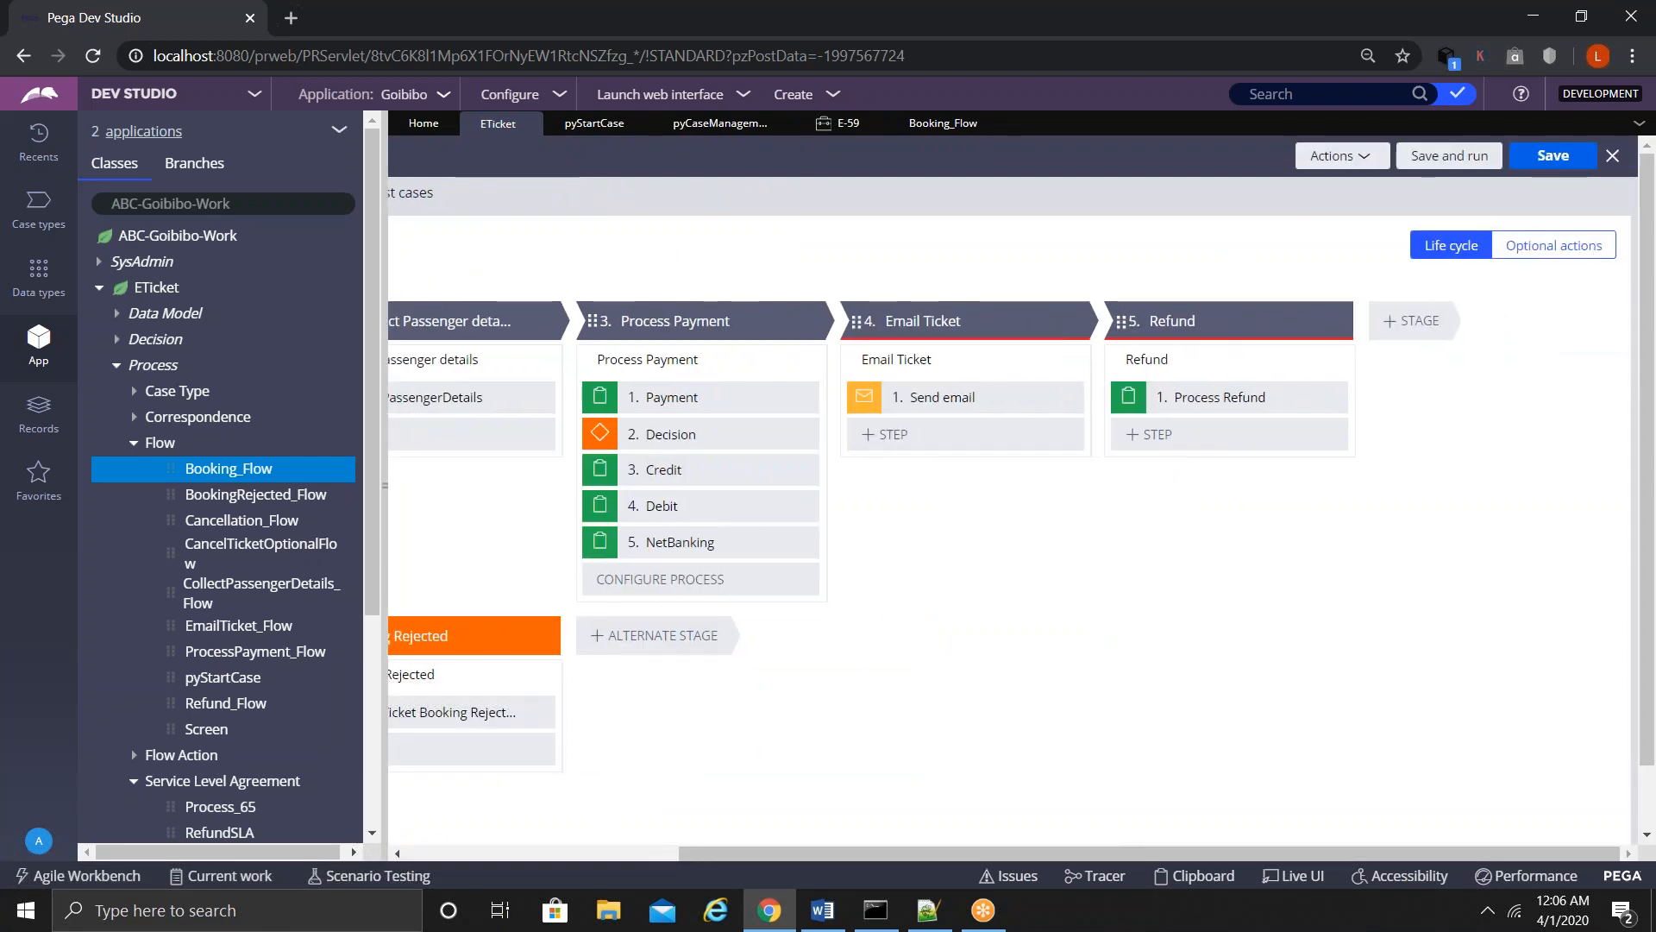
click(1537, 250)
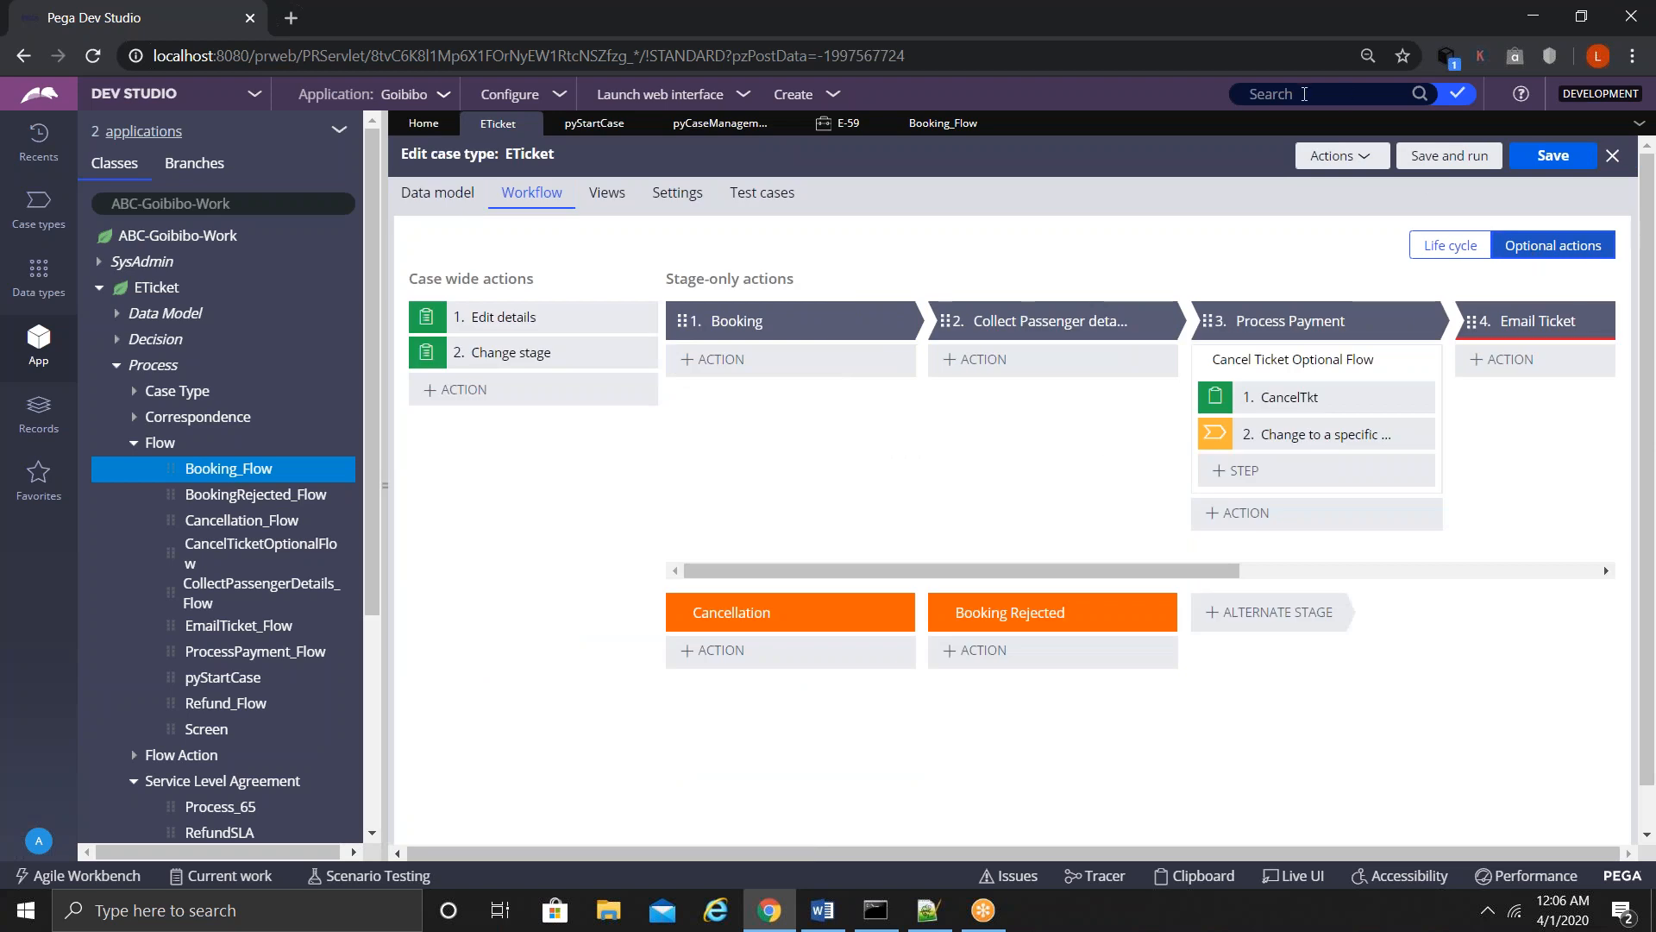
- Search rules for 'addpartydetails', find no matches, and switch to the Records explorer
click(1304, 94)
text(addpartydetails)
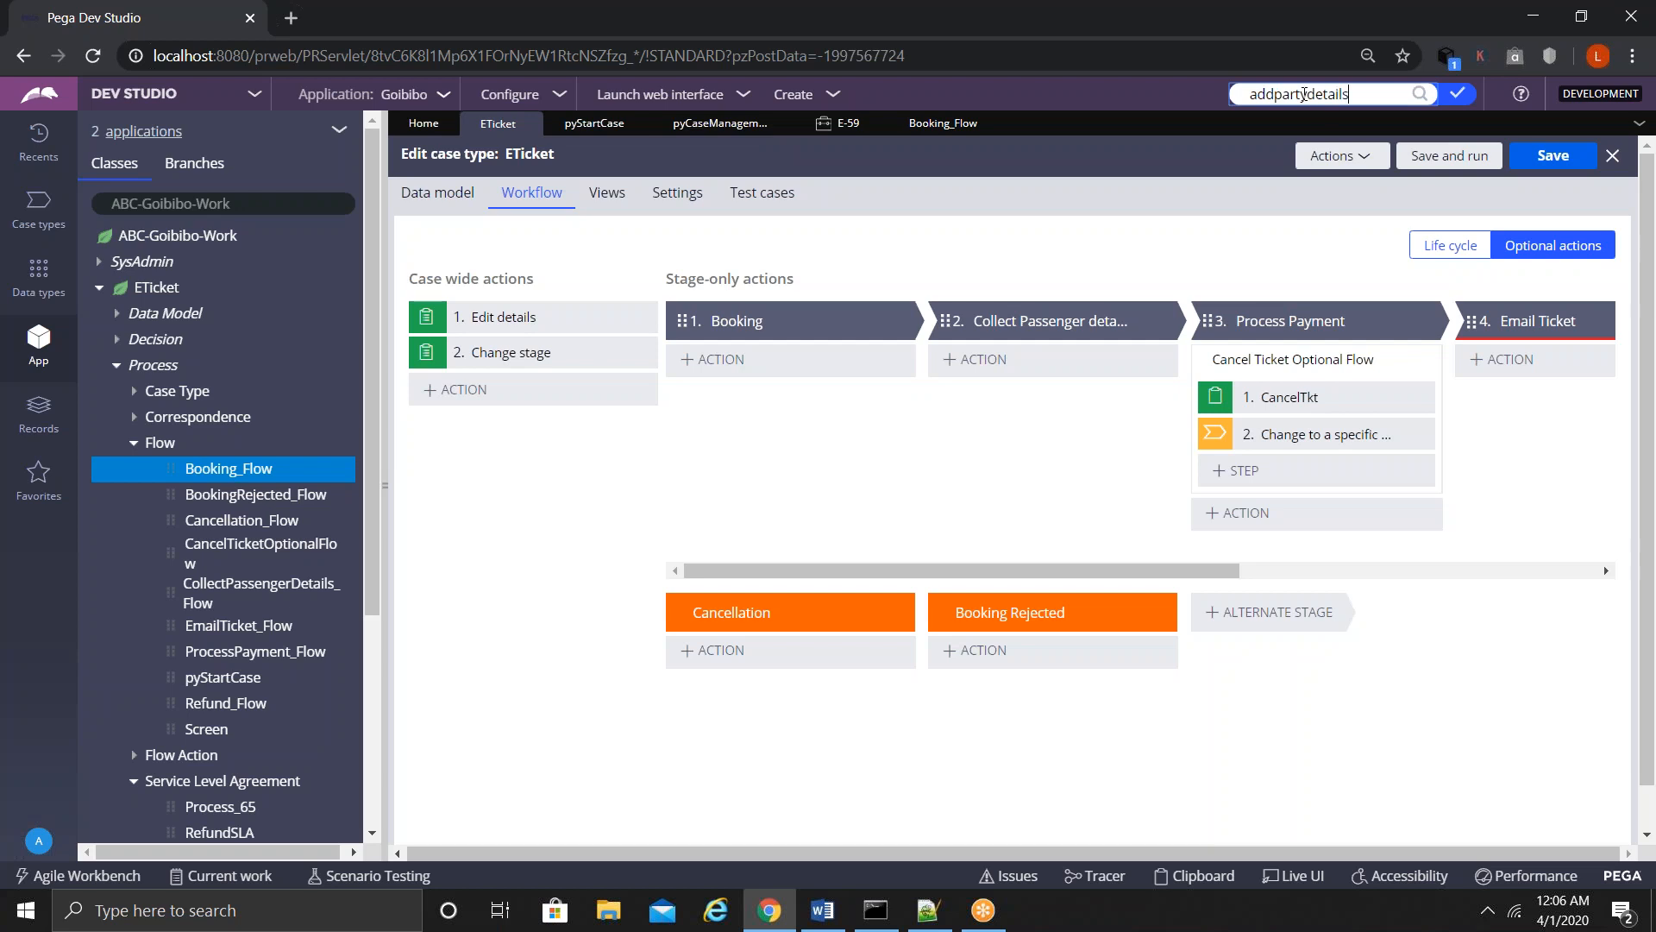
key(Return)
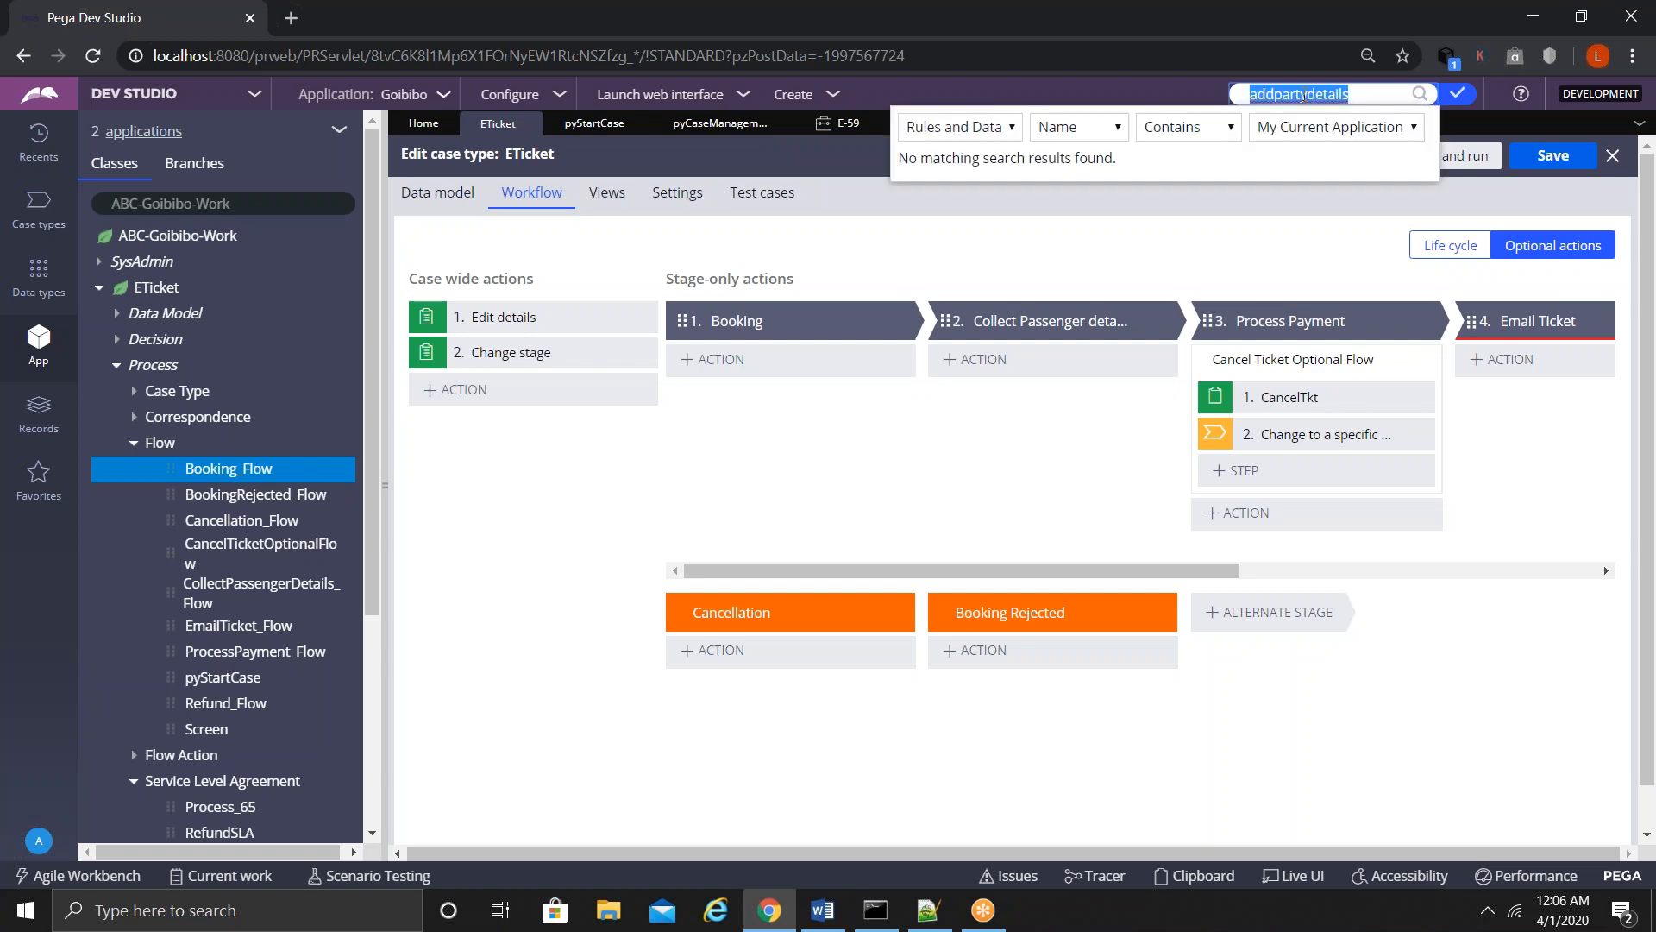
click(1295, 95)
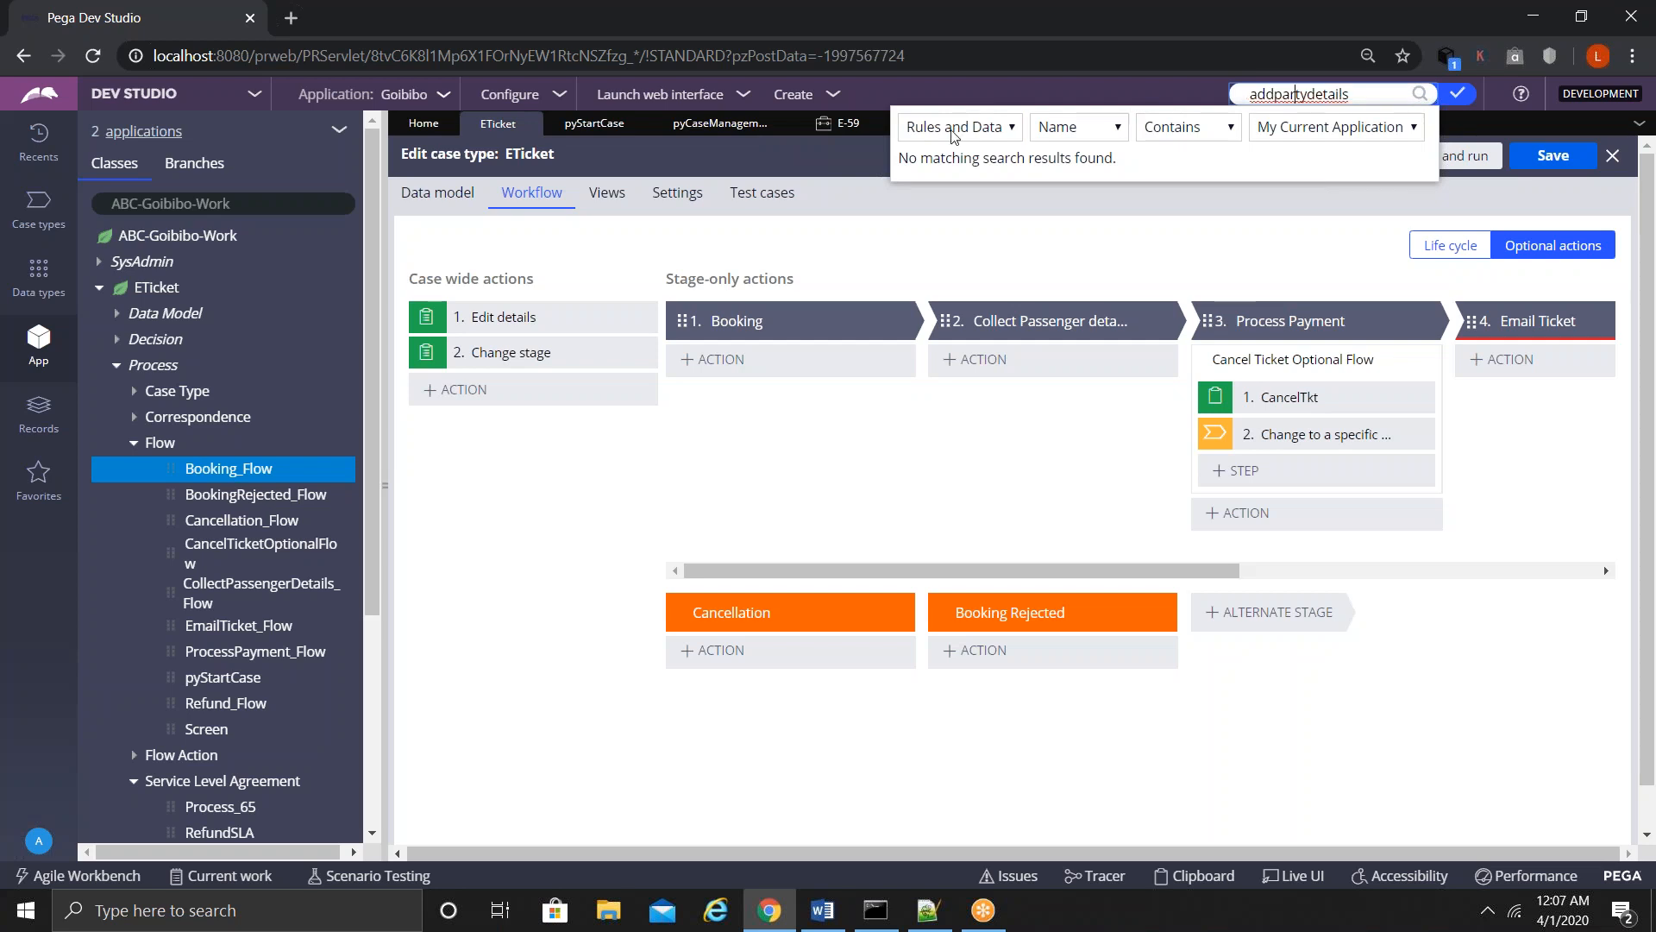
click(31, 427)
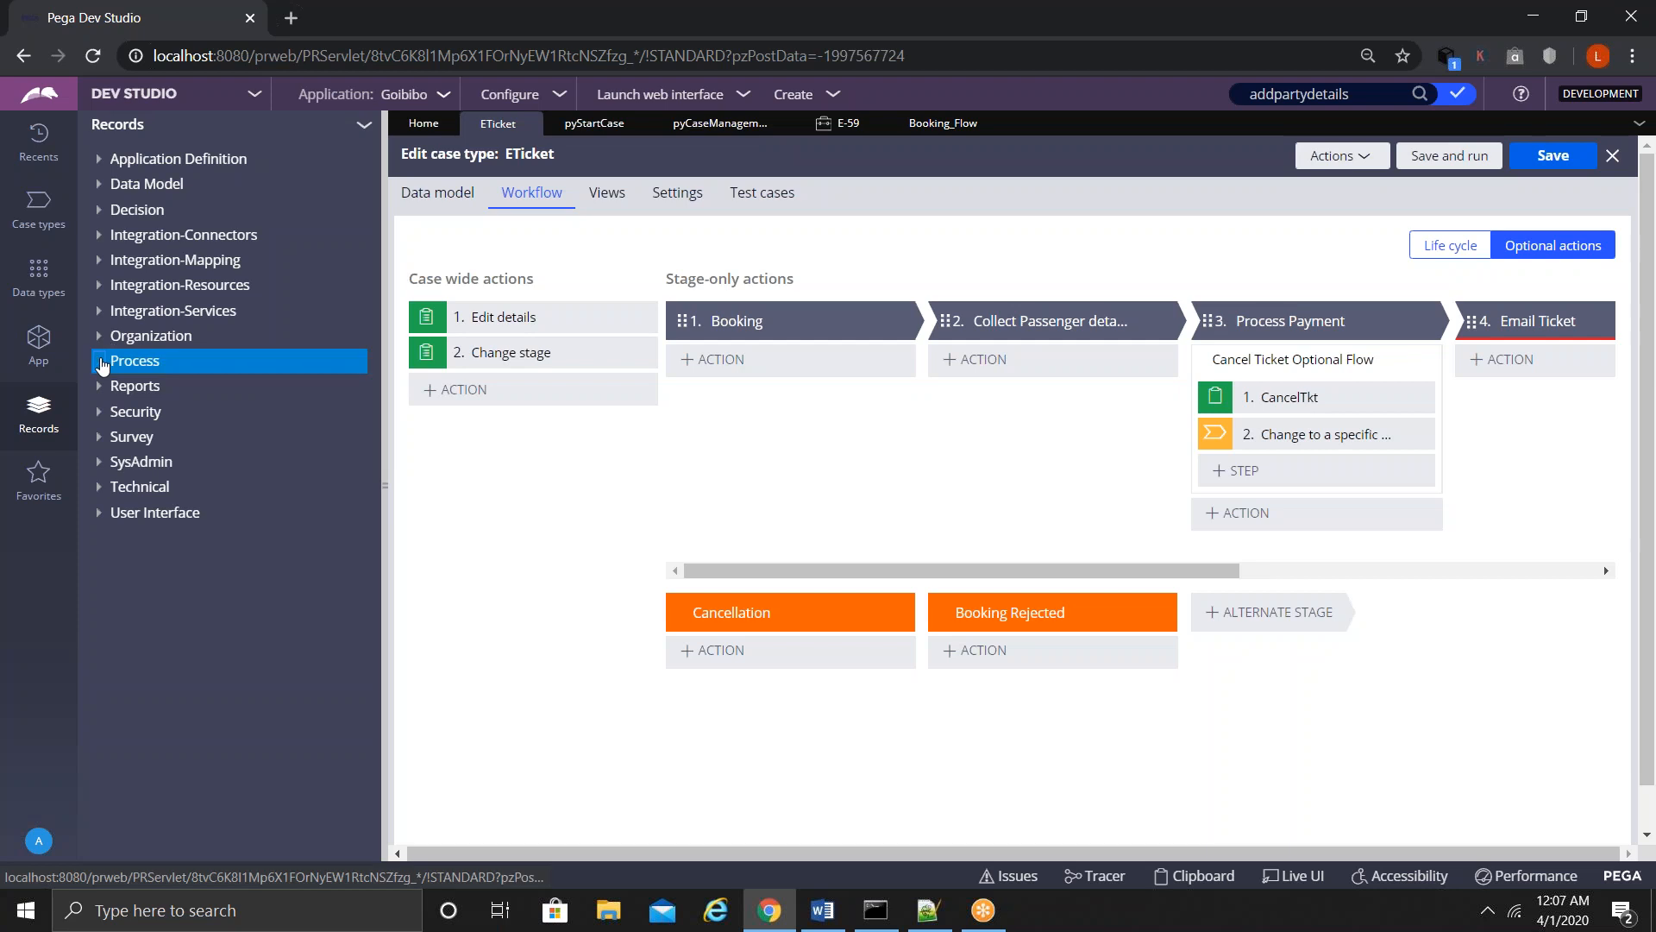
- Filter Process > Flow Action records by action name 'addparty', leaving AddParty and Add Party Details
click(102, 366)
click(166, 540)
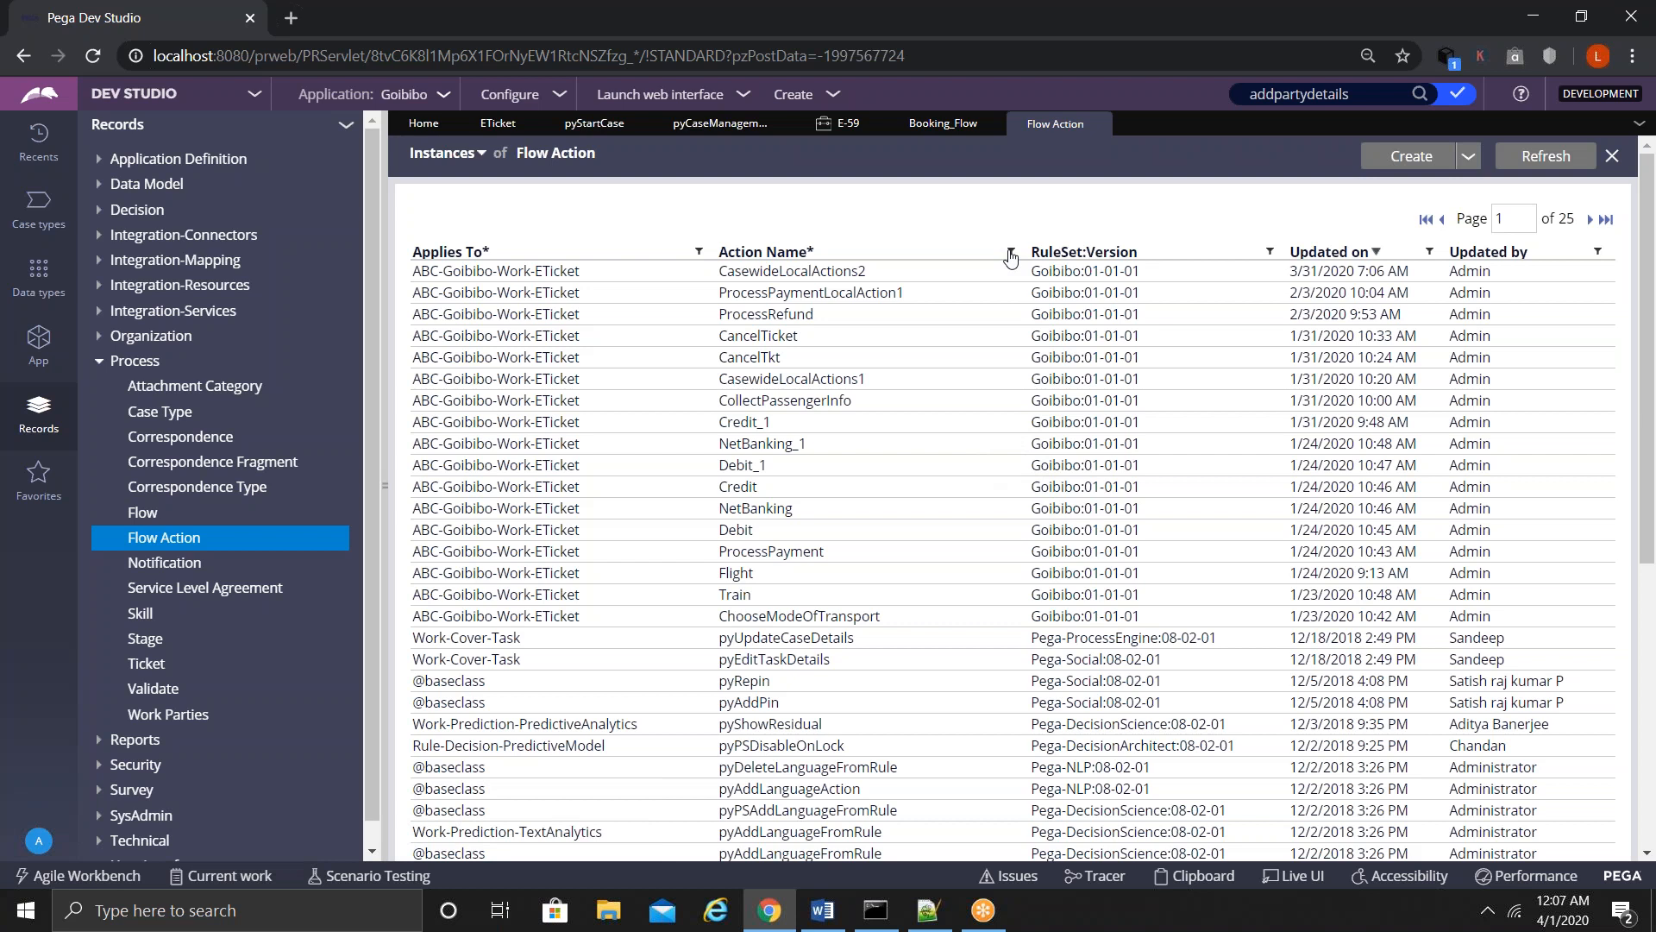
click(1010, 252)
text(addpa)
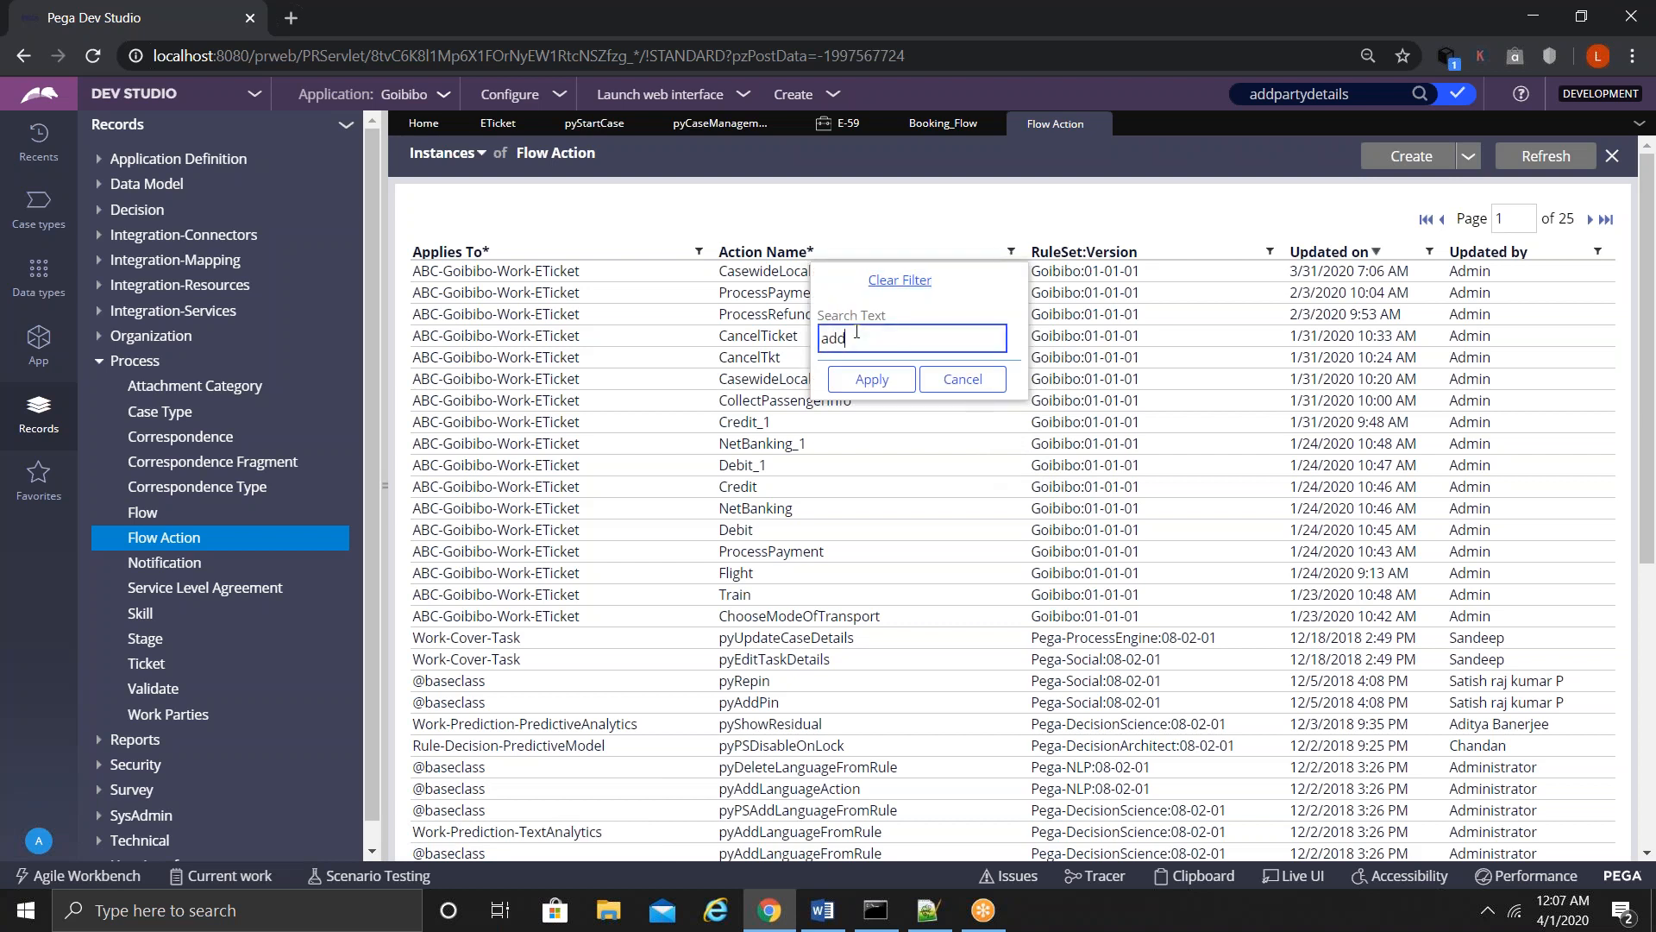
text(rty)
click(872, 380)
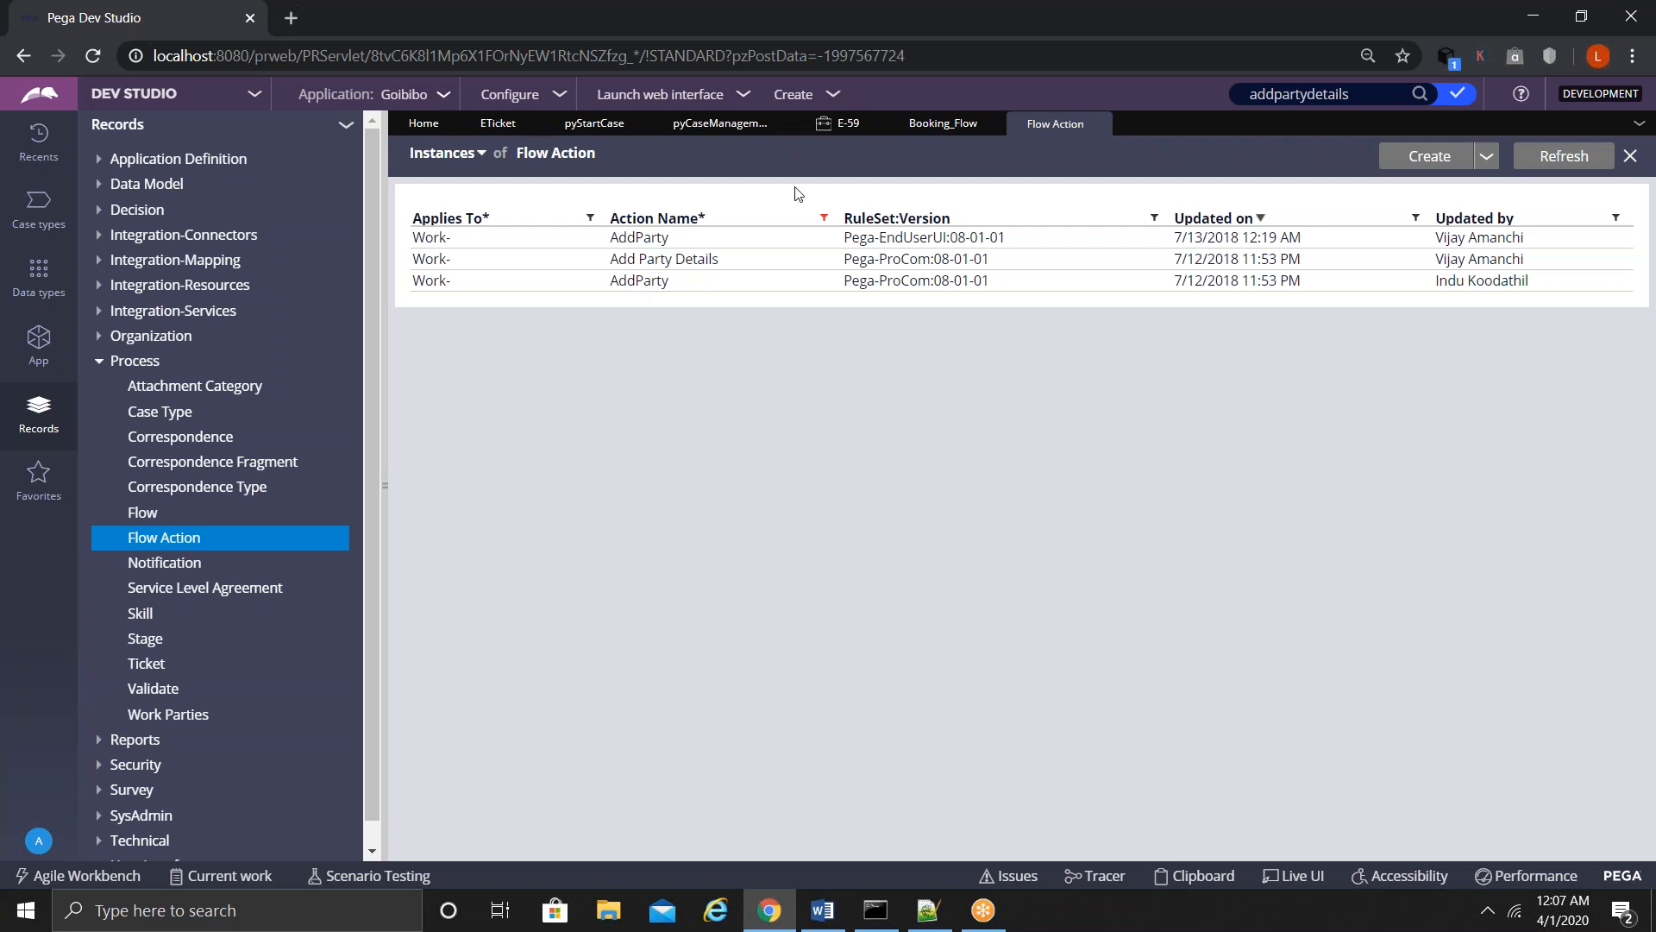
- Go via Booking_Flow back to ETicket's optional actions and collapse the Process records category
click(945, 126)
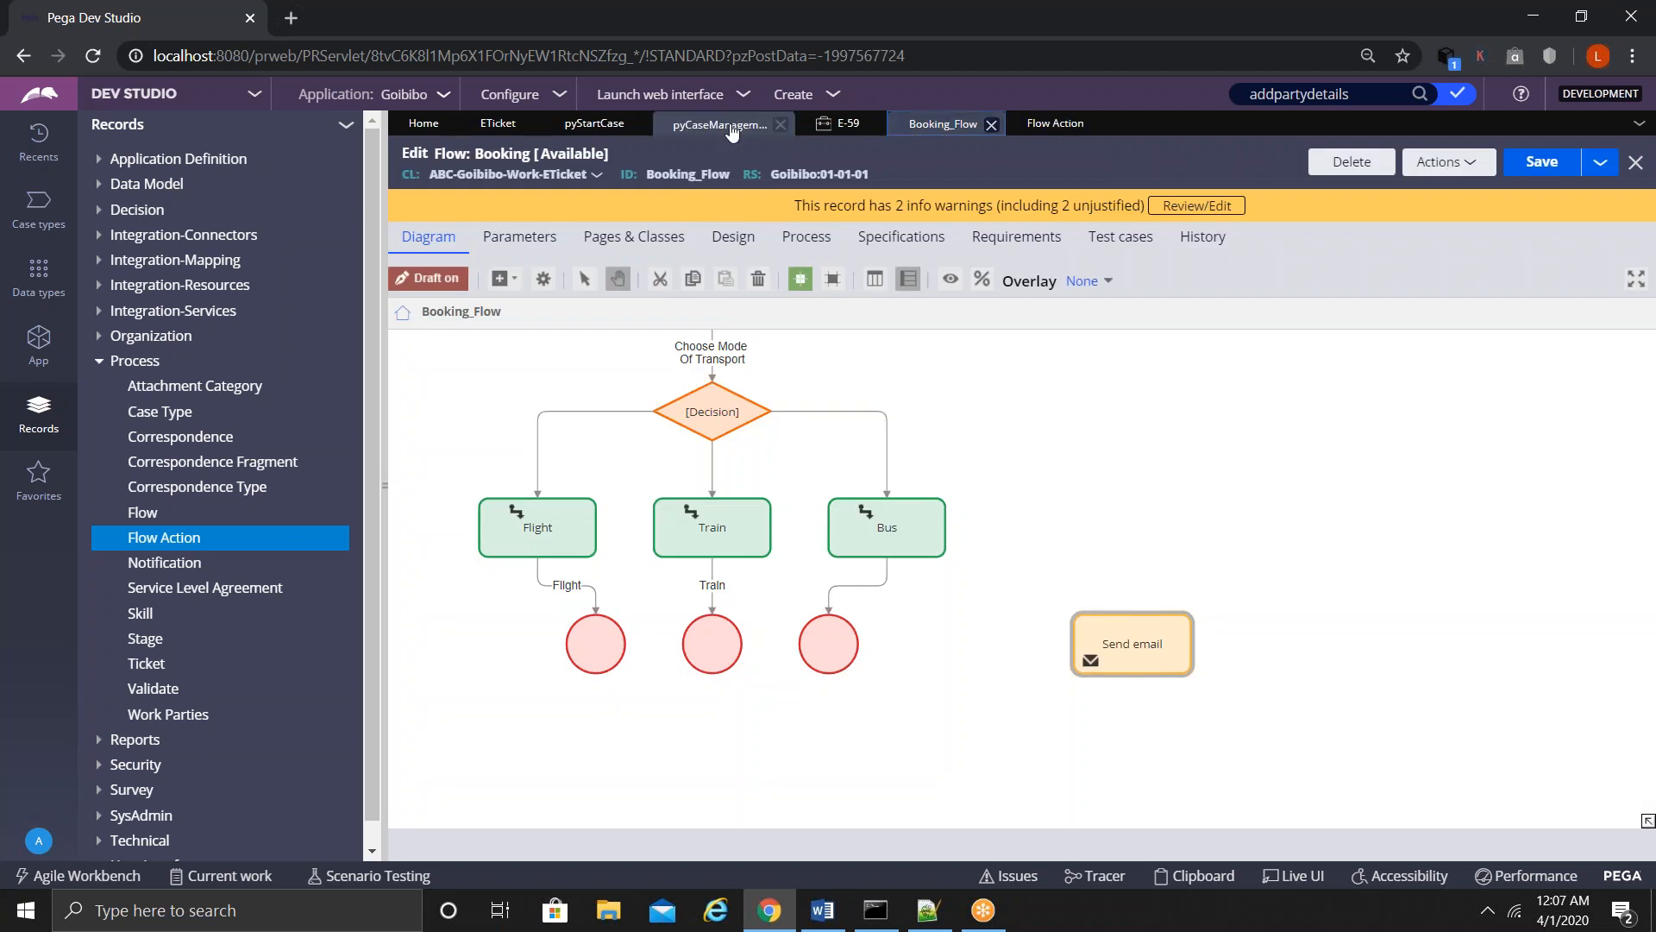
click(484, 127)
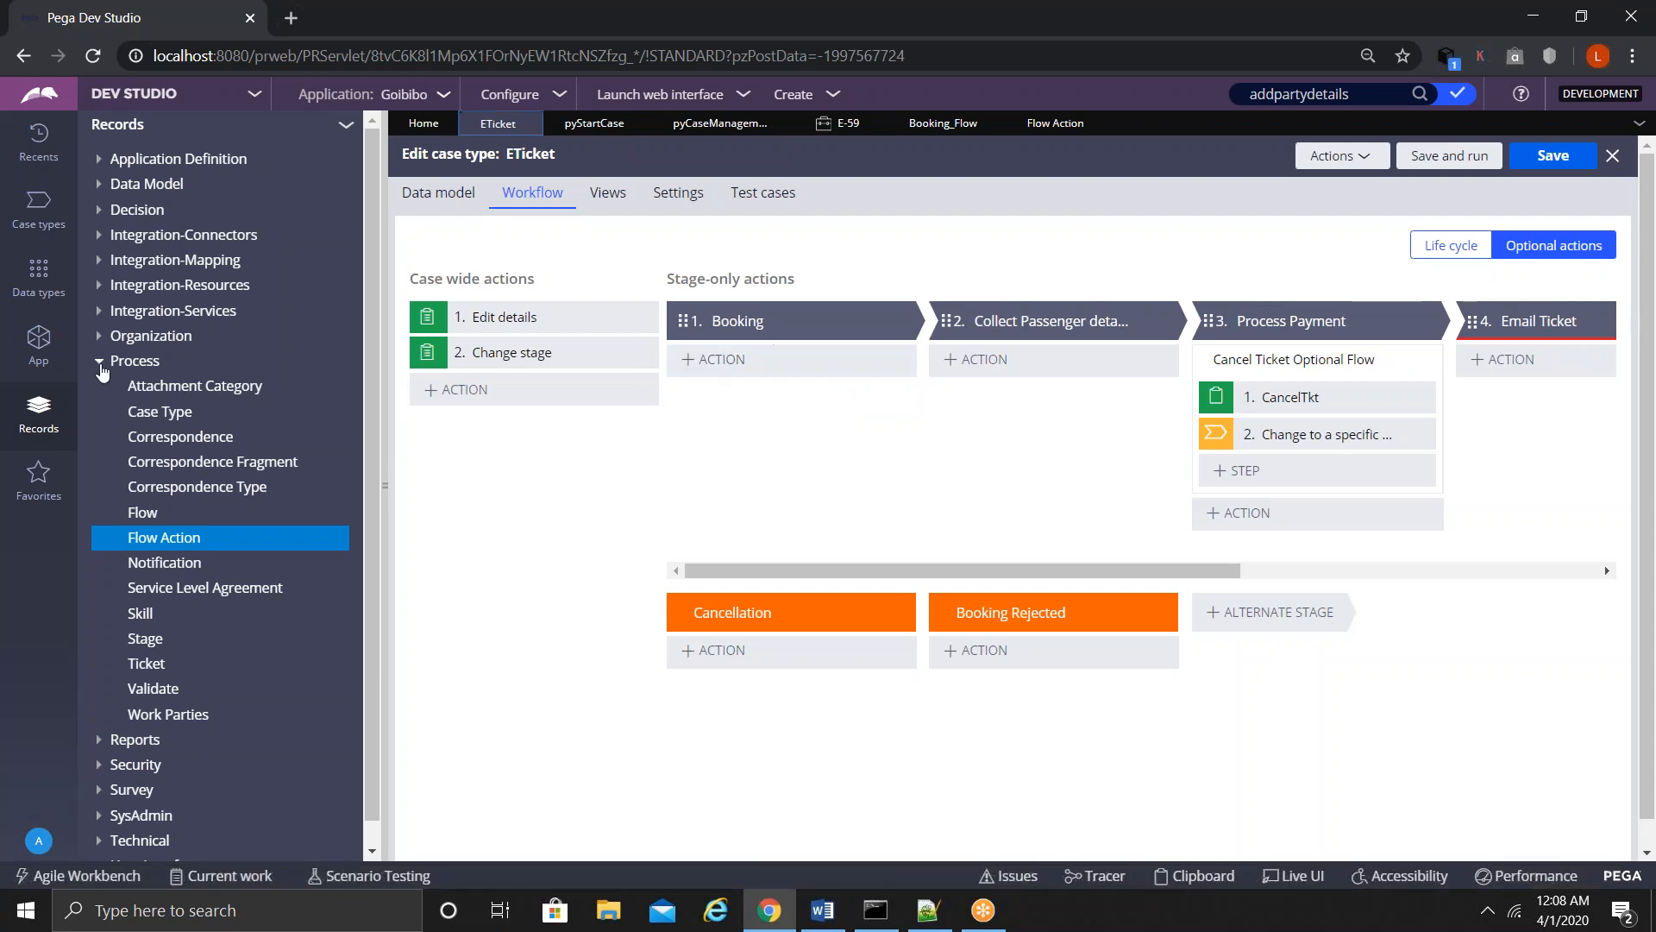
click(99, 360)
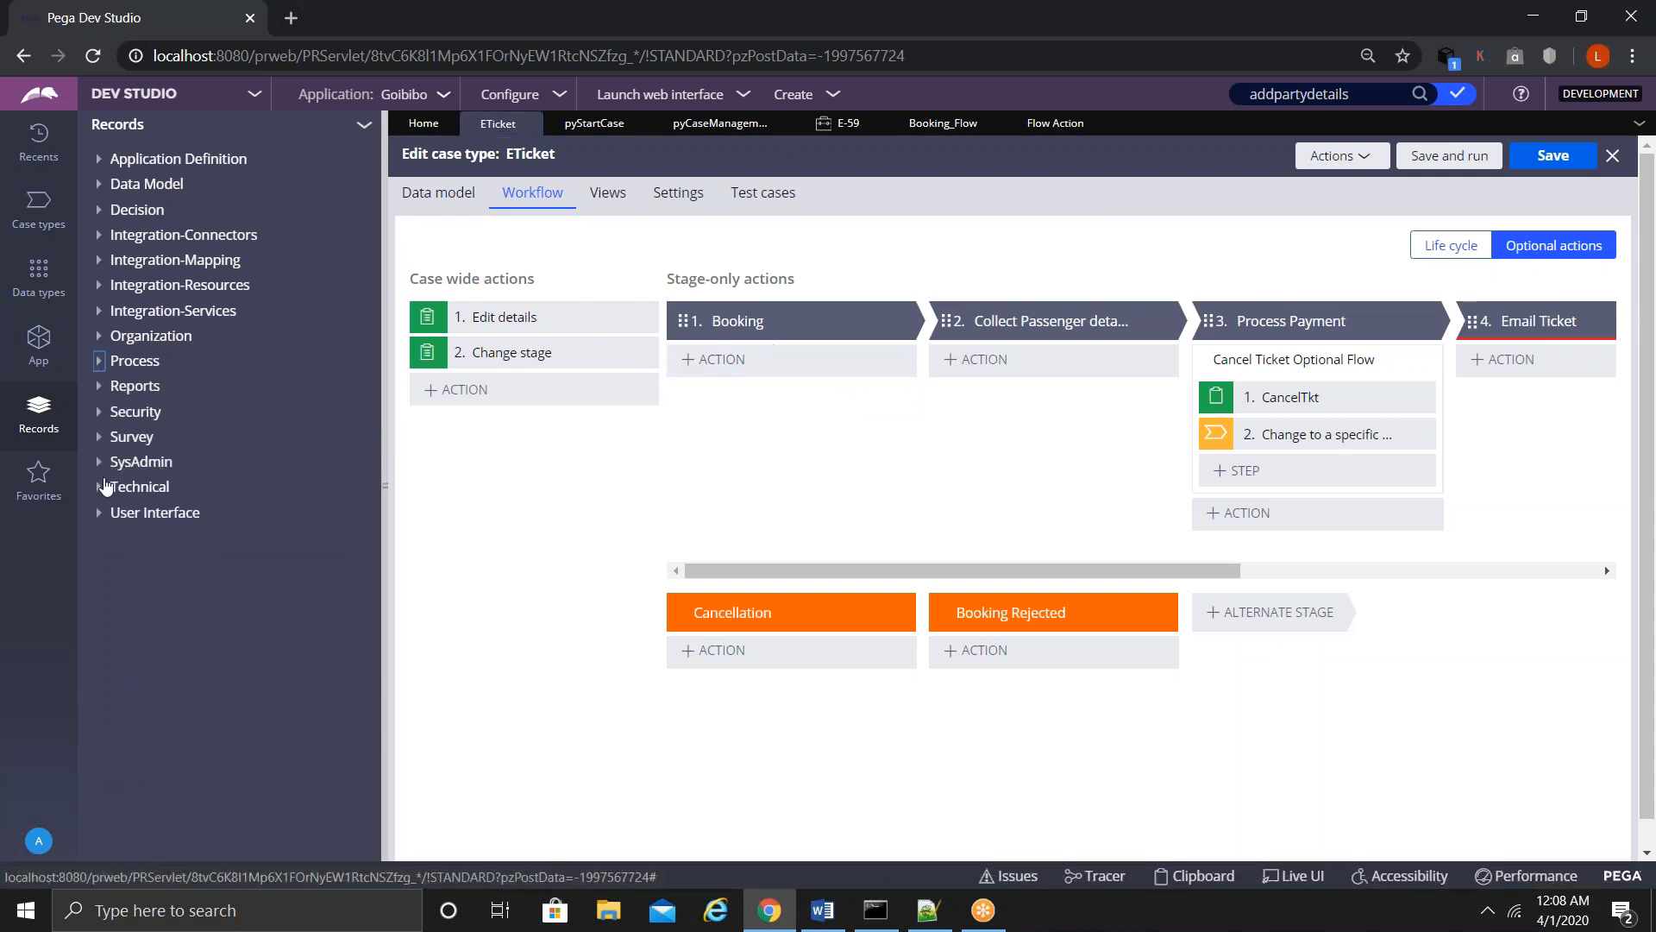
- Filter Technical > Activity records by name to show svcAddWorkObject and the two addWorkObjectParty activities
click(99, 487)
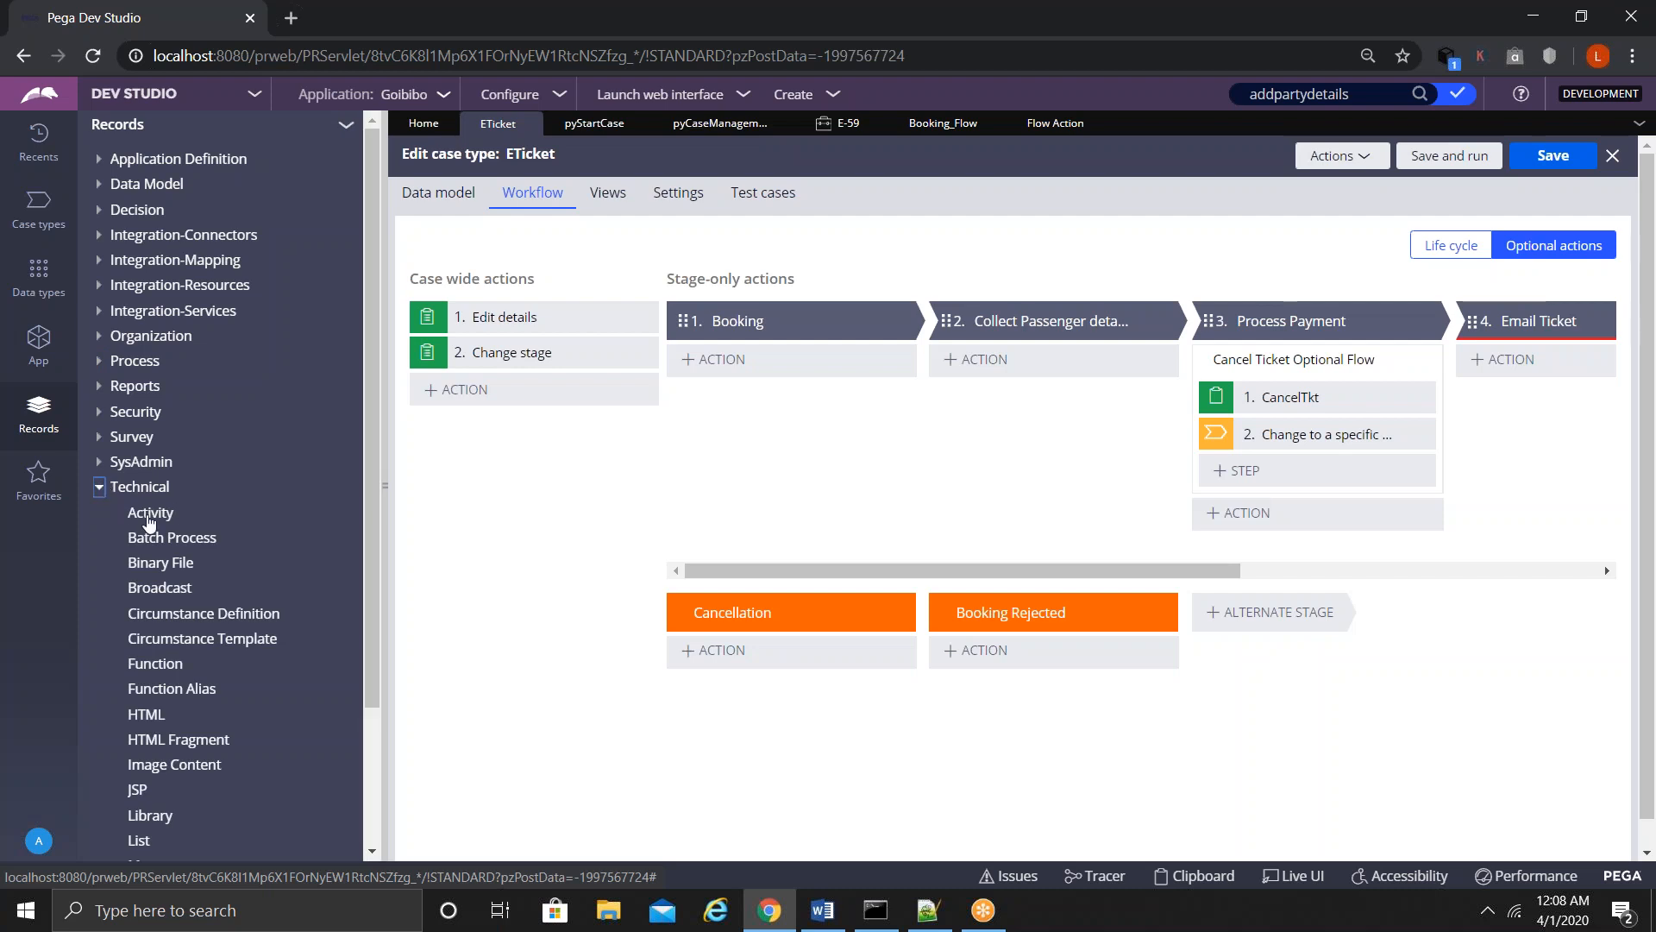
click(146, 515)
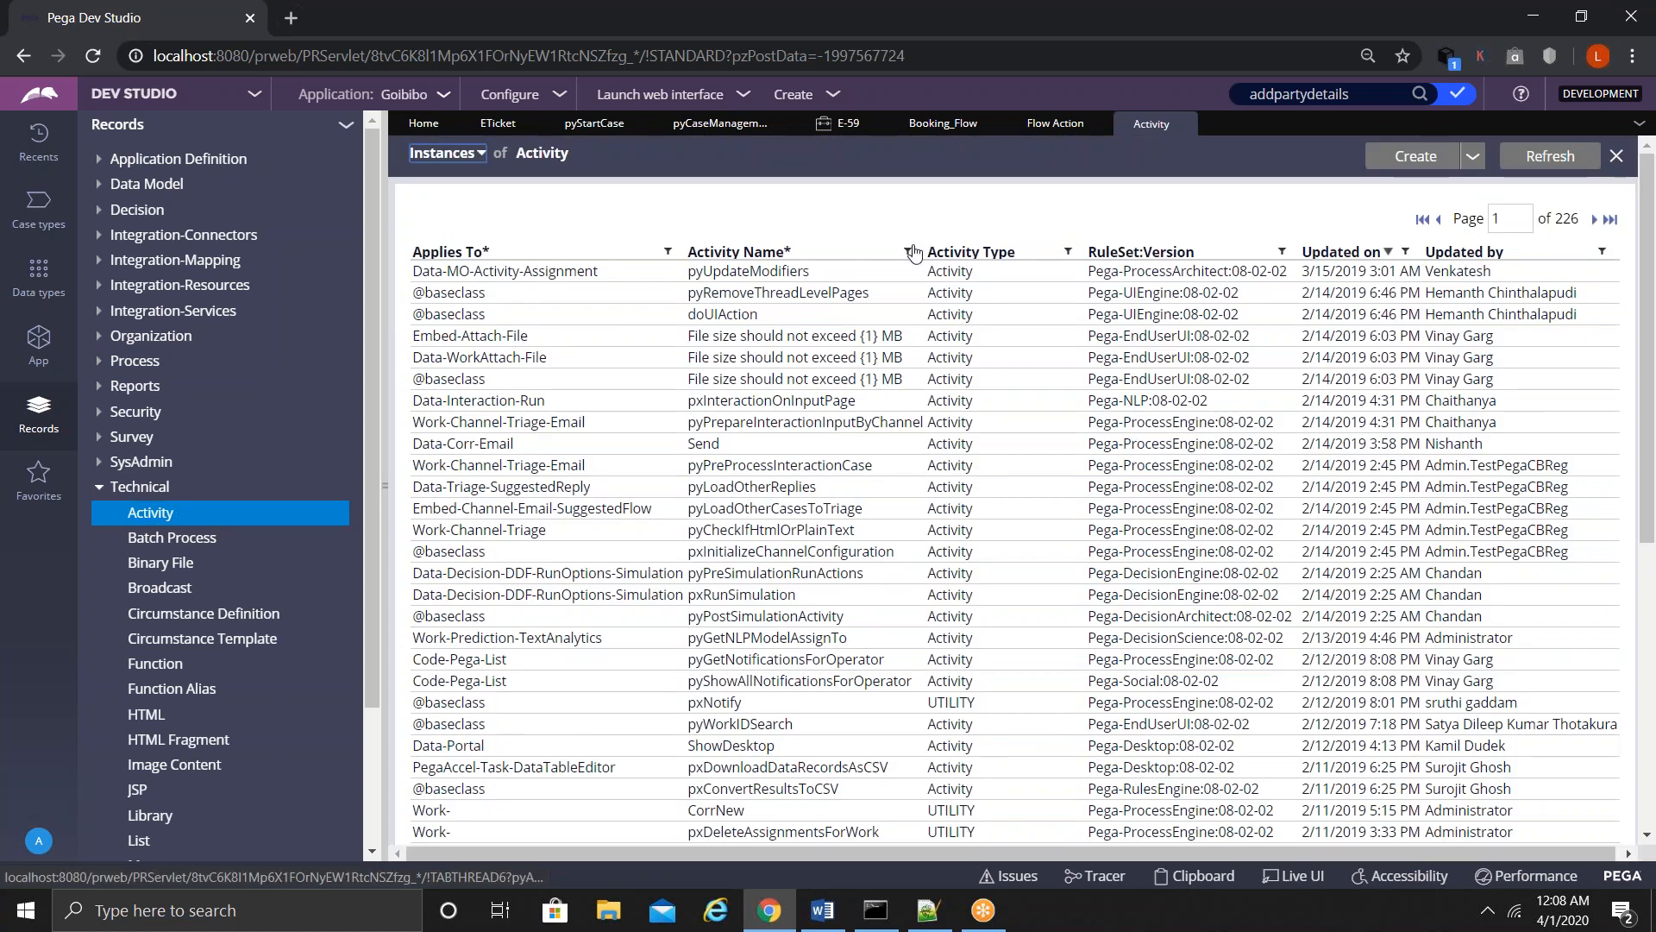
click(908, 251)
click(730, 338)
text(agdwork)
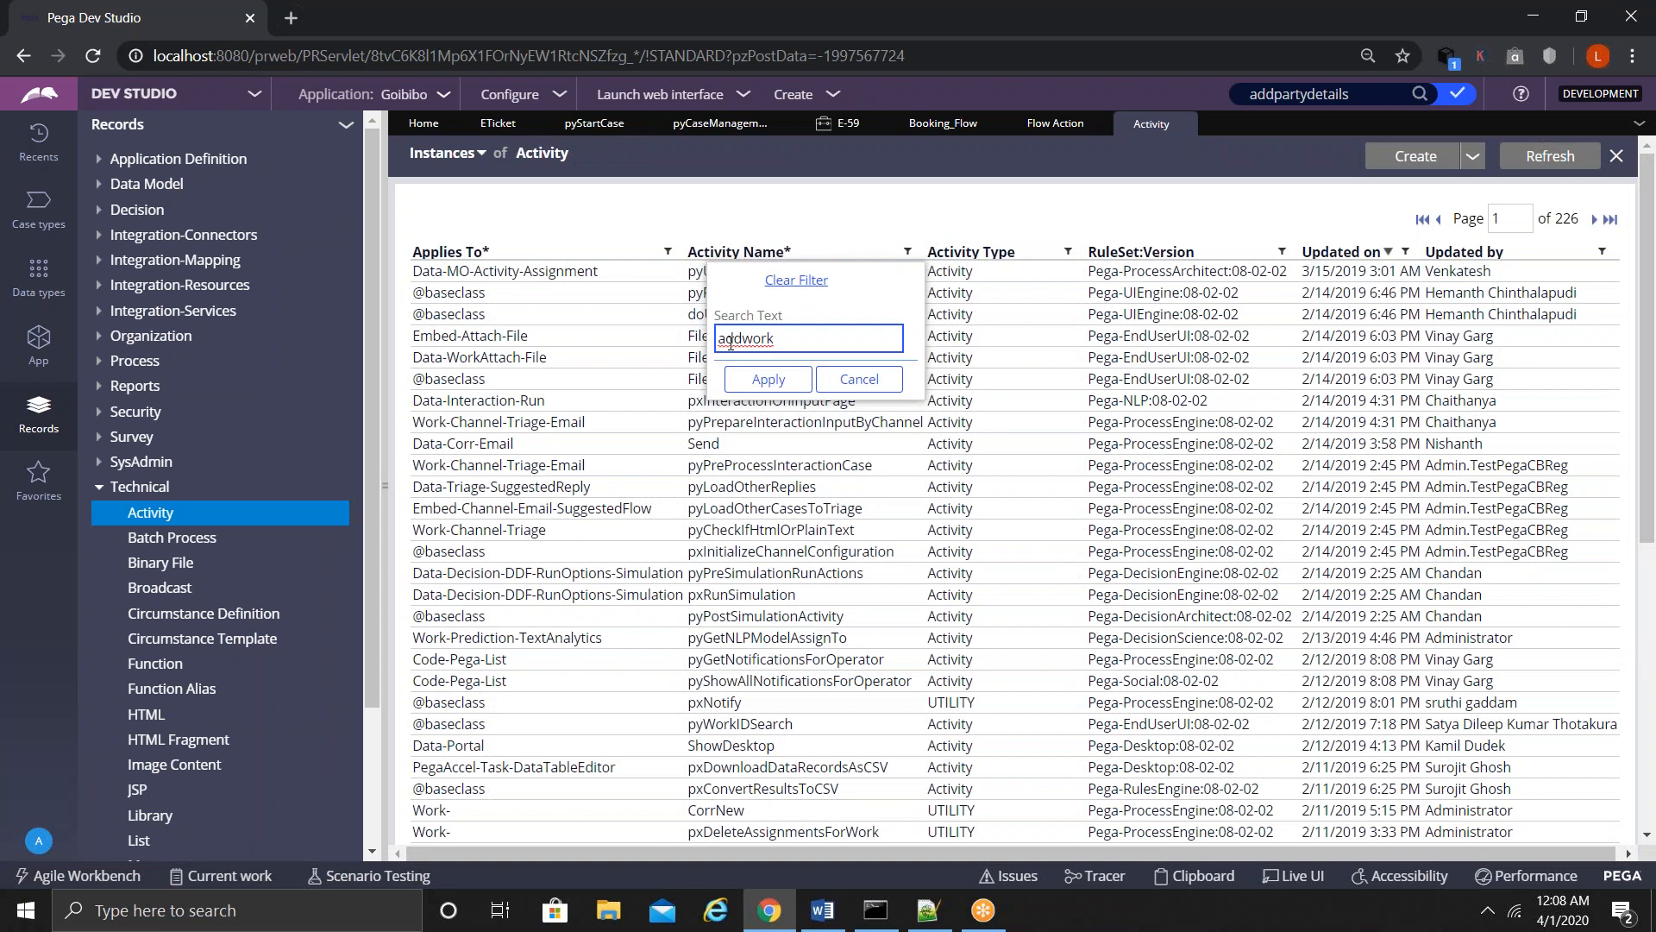
text(object)
click(752, 379)
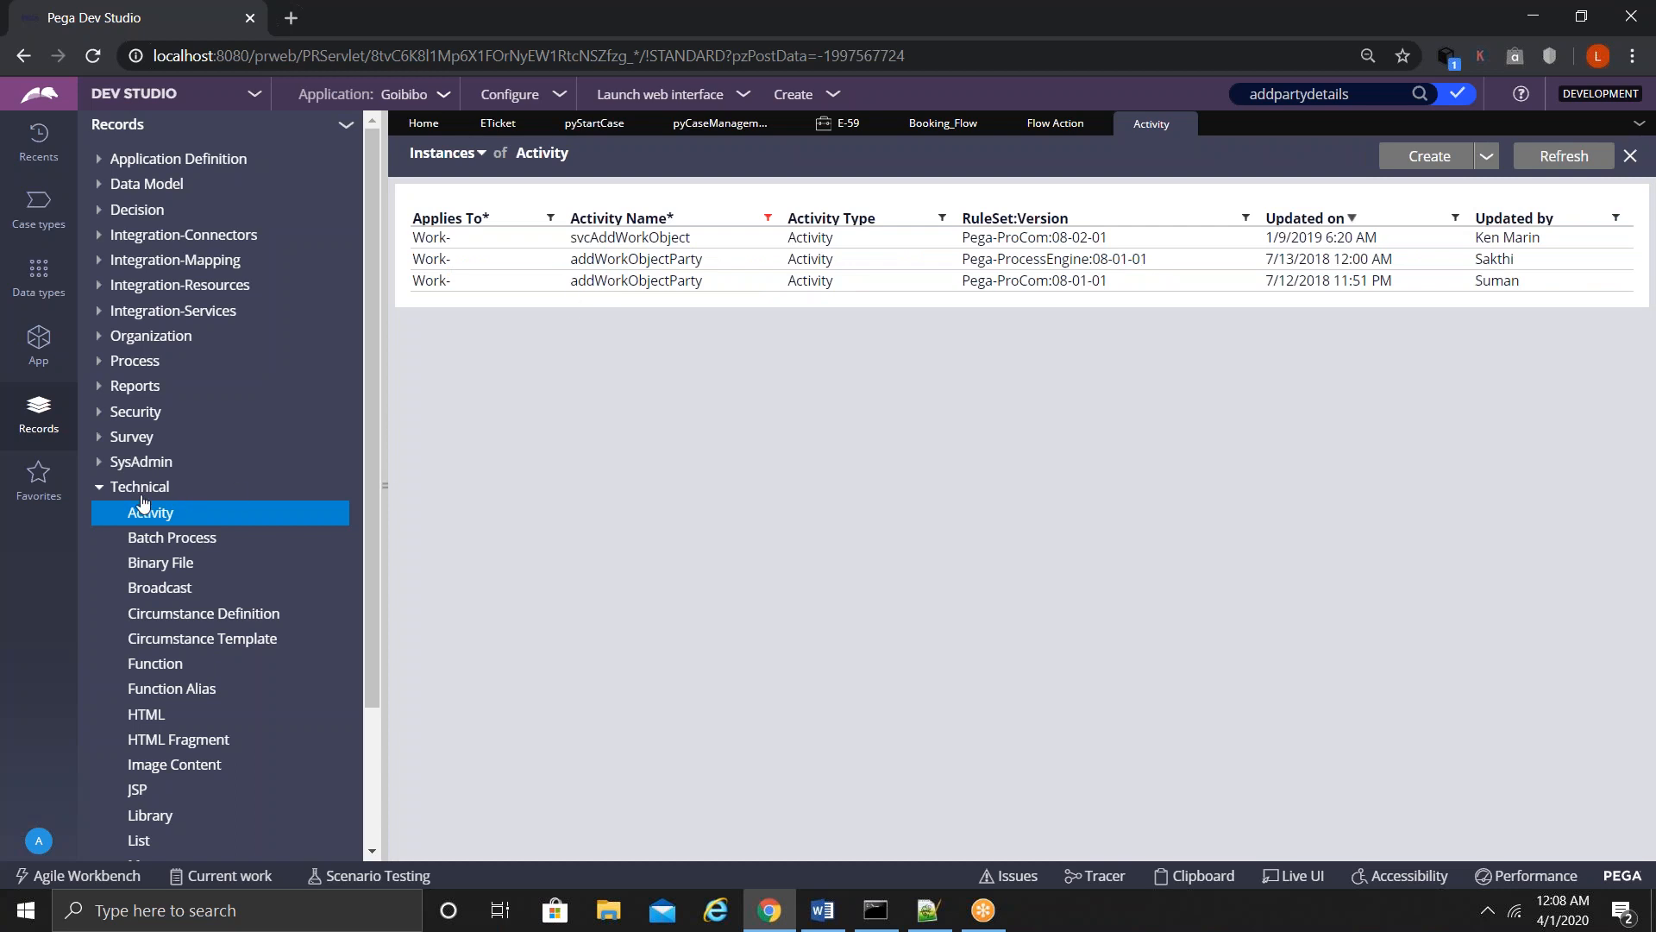
click(100, 493)
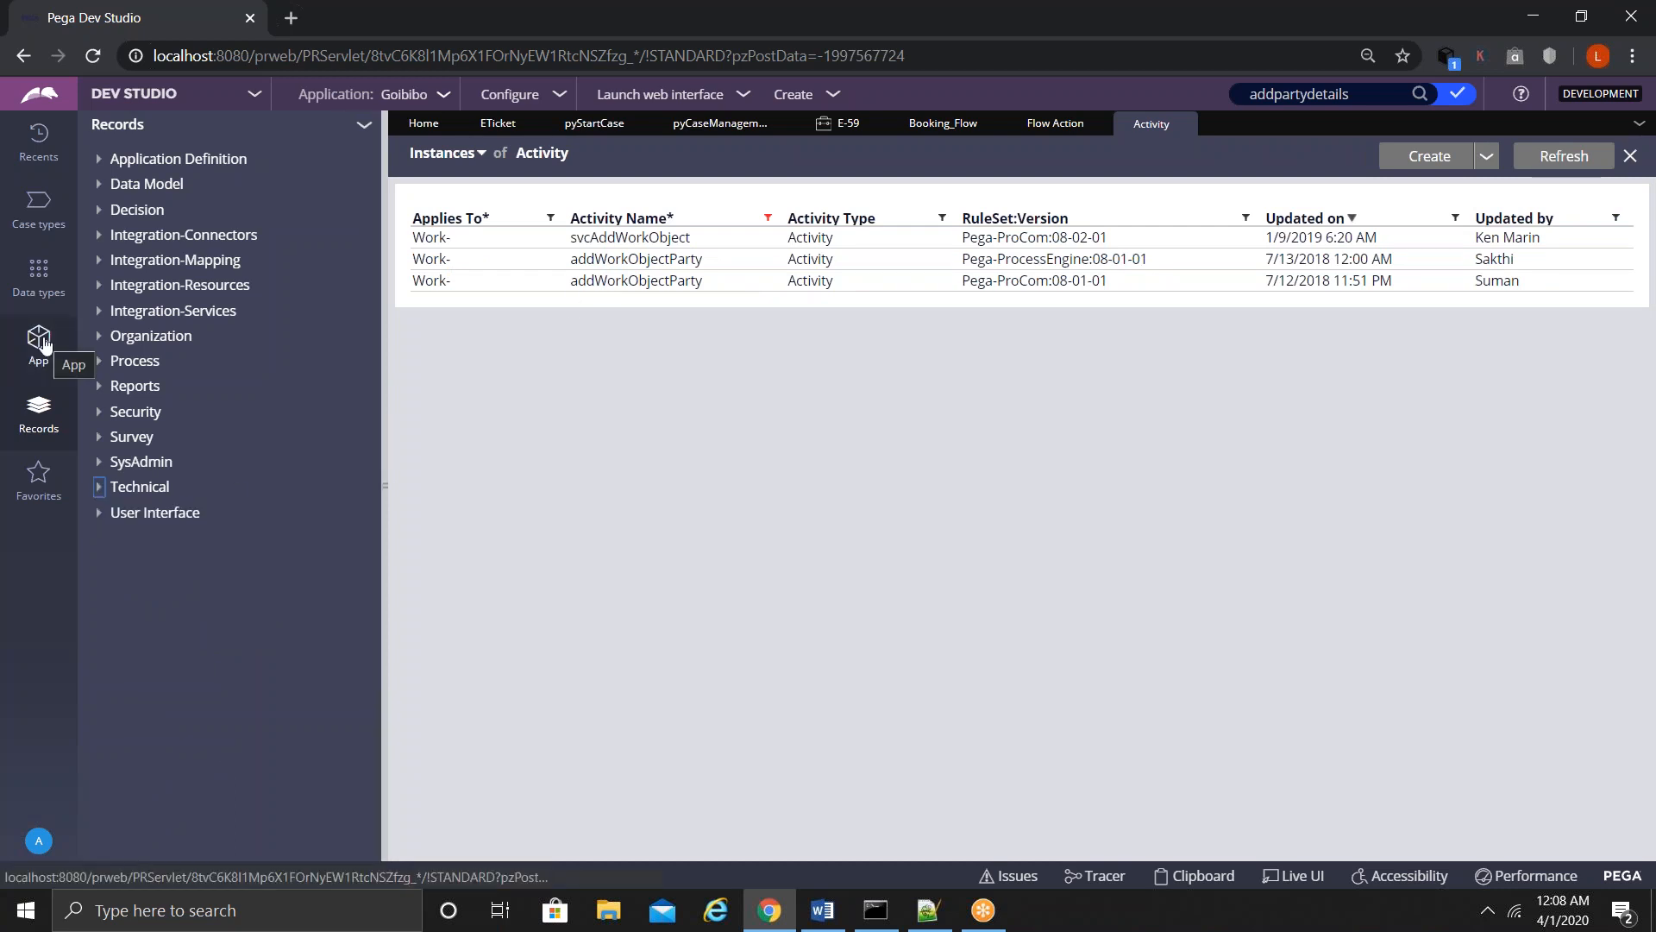
- In the App Explorer class tree, collapse ETicket's flow, SLA and Process groups
click(45, 344)
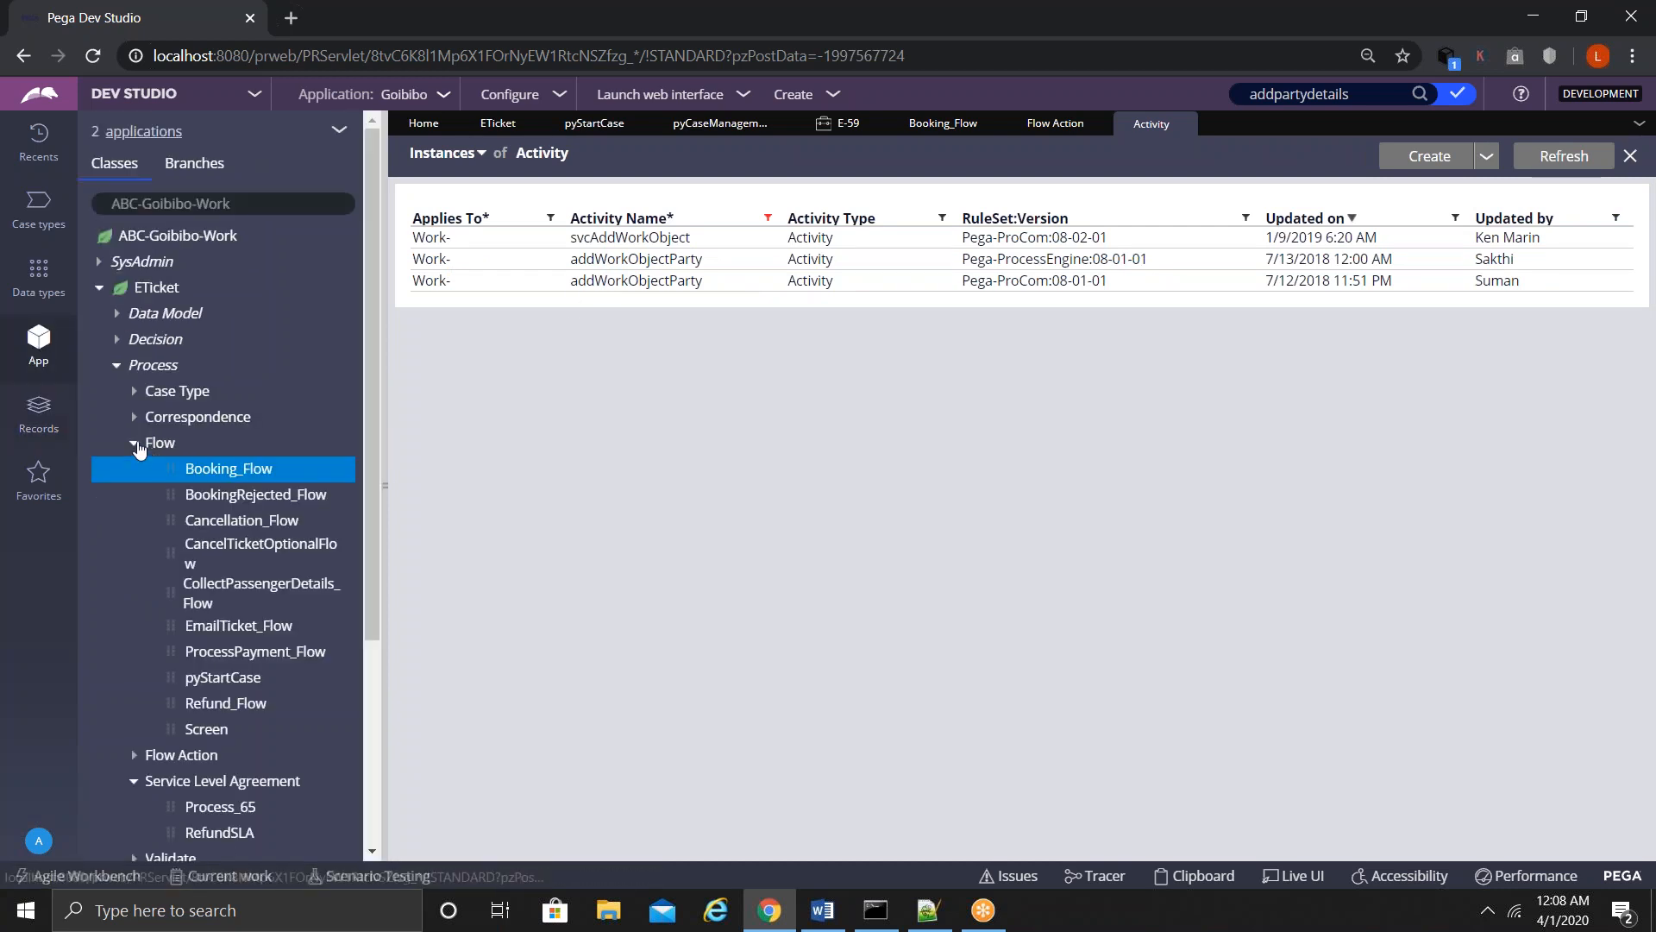
click(134, 443)
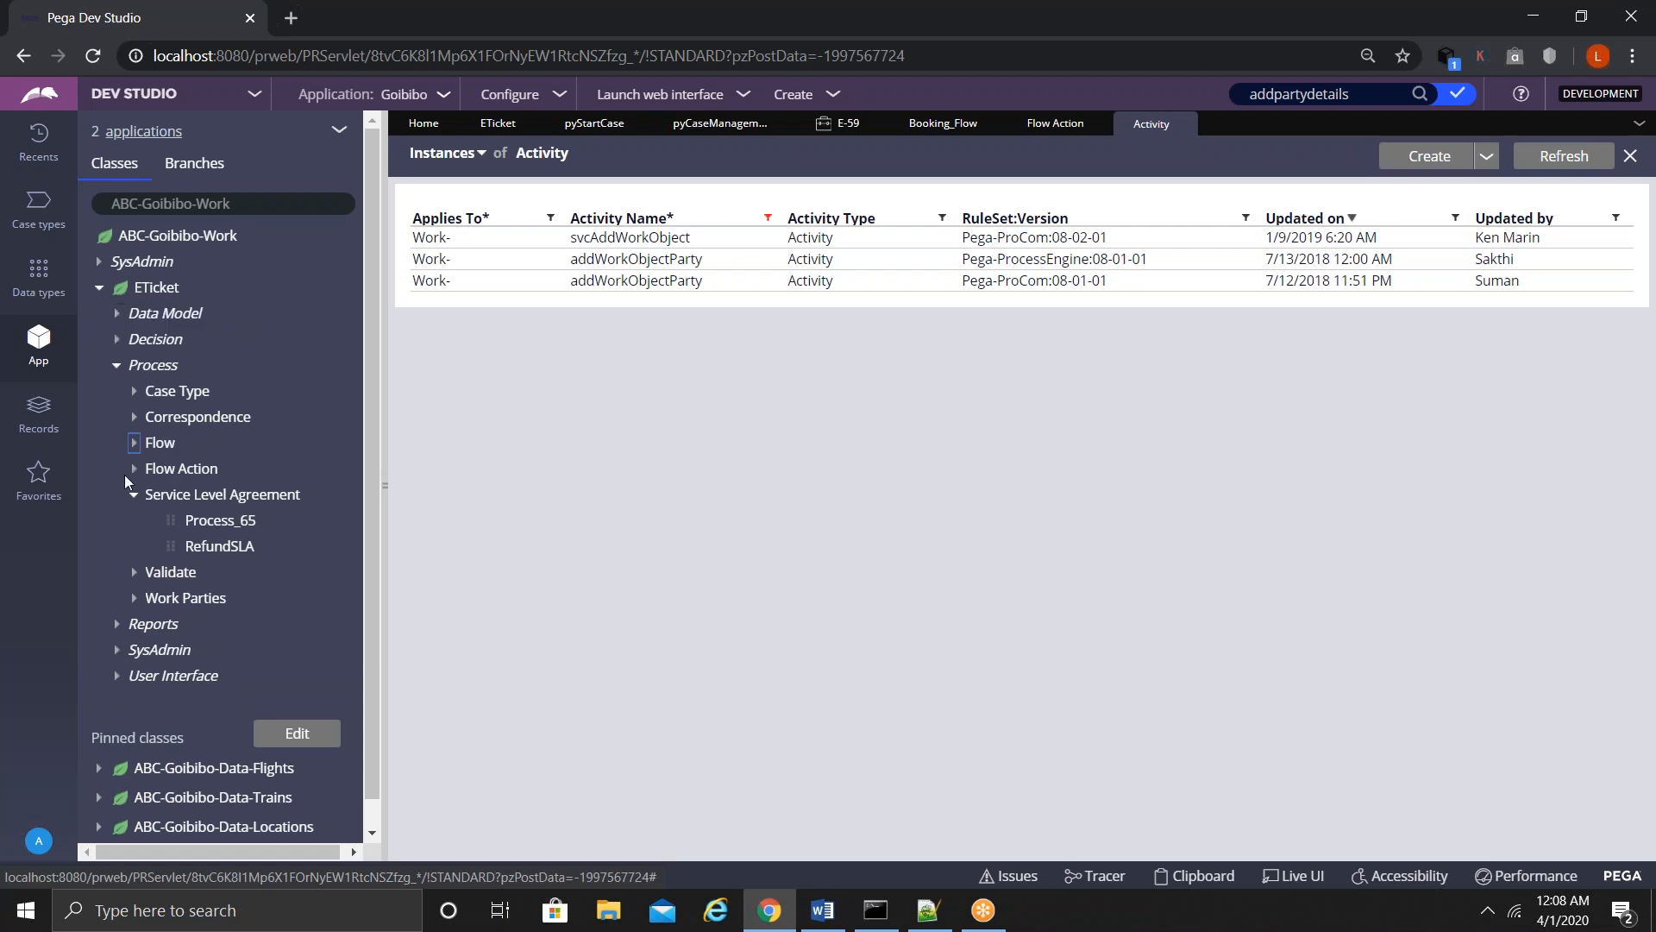
click(137, 496)
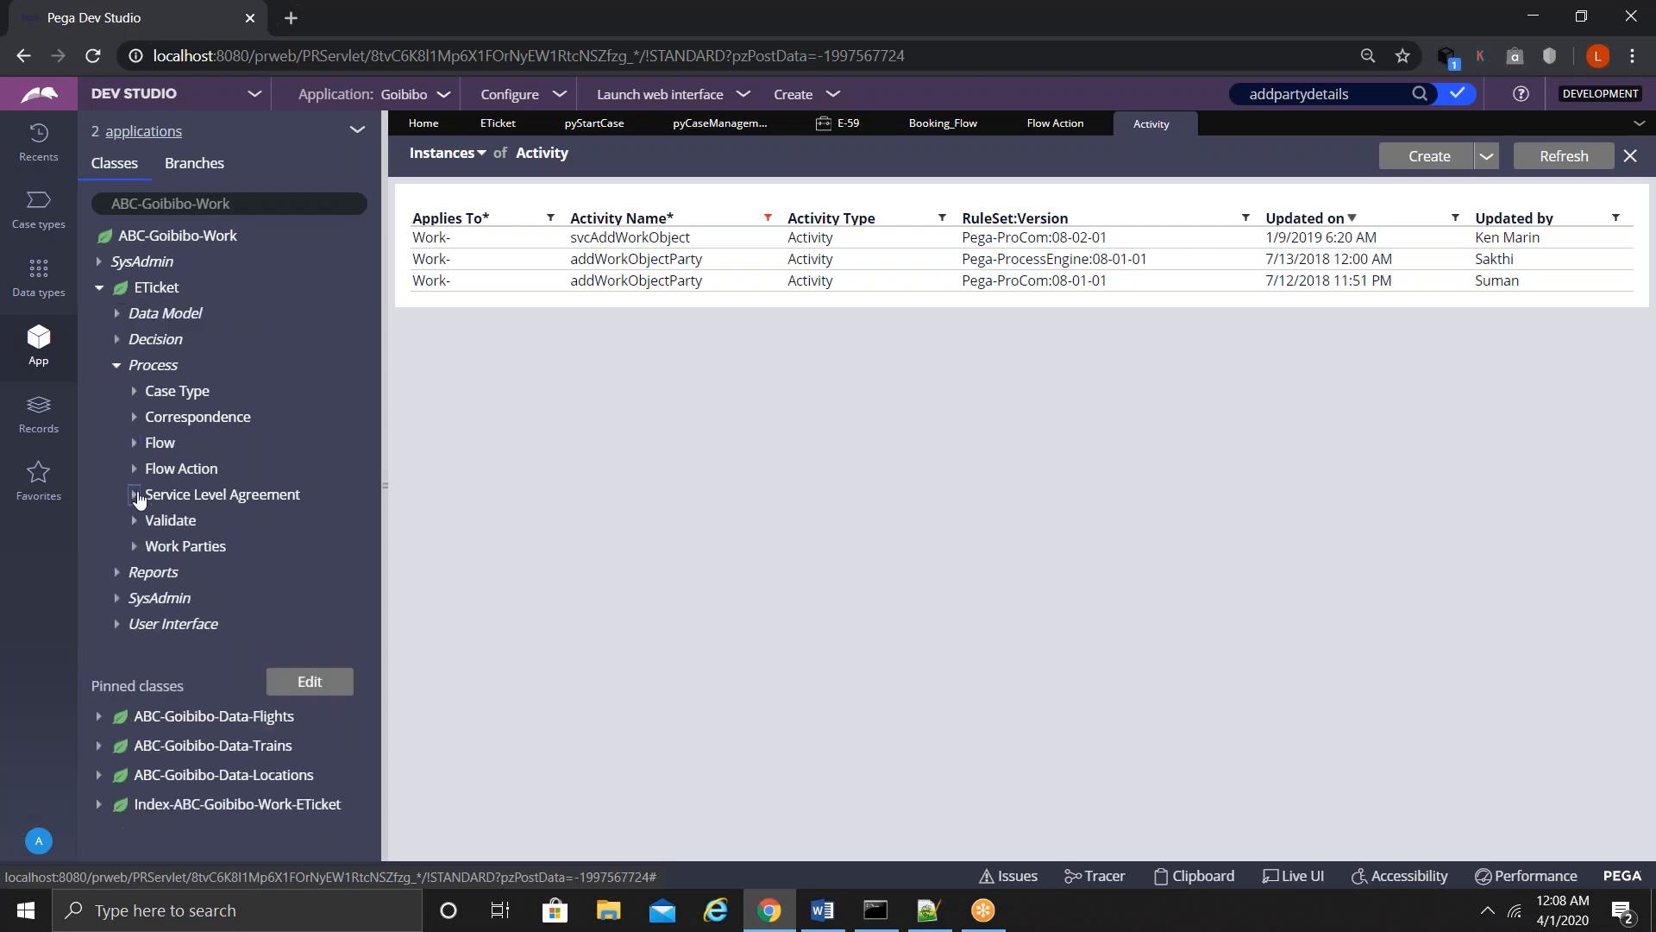
click(118, 366)
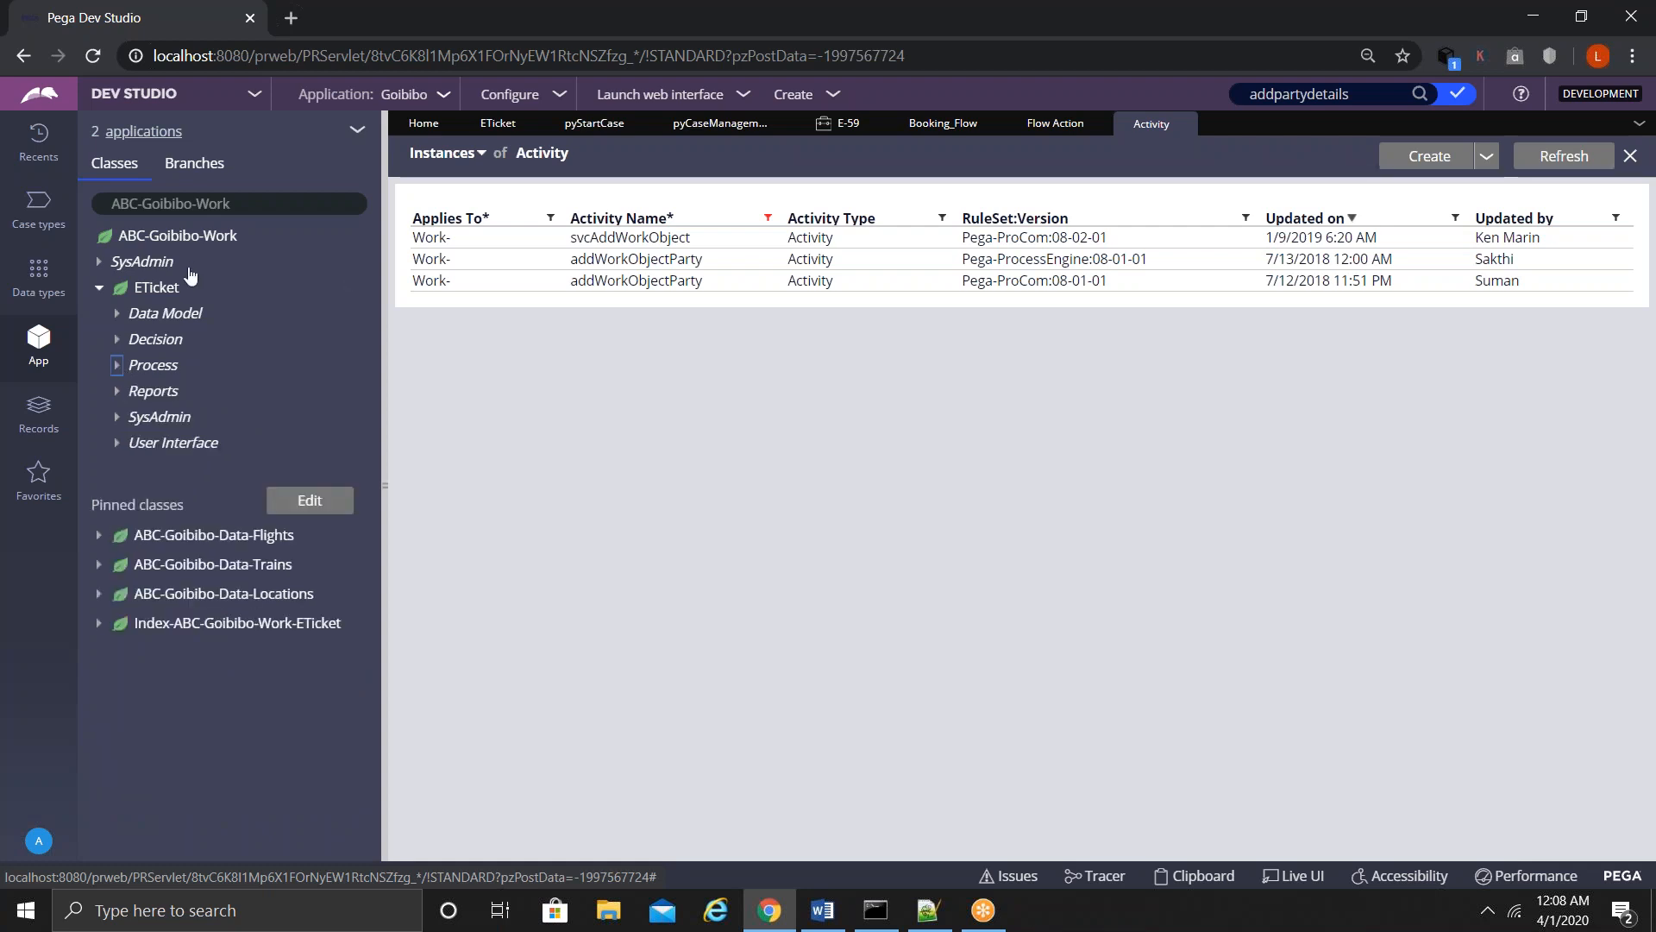
- Start a new Activity rule from the ETicket class via Create > Technical > Activity
click(158, 289)
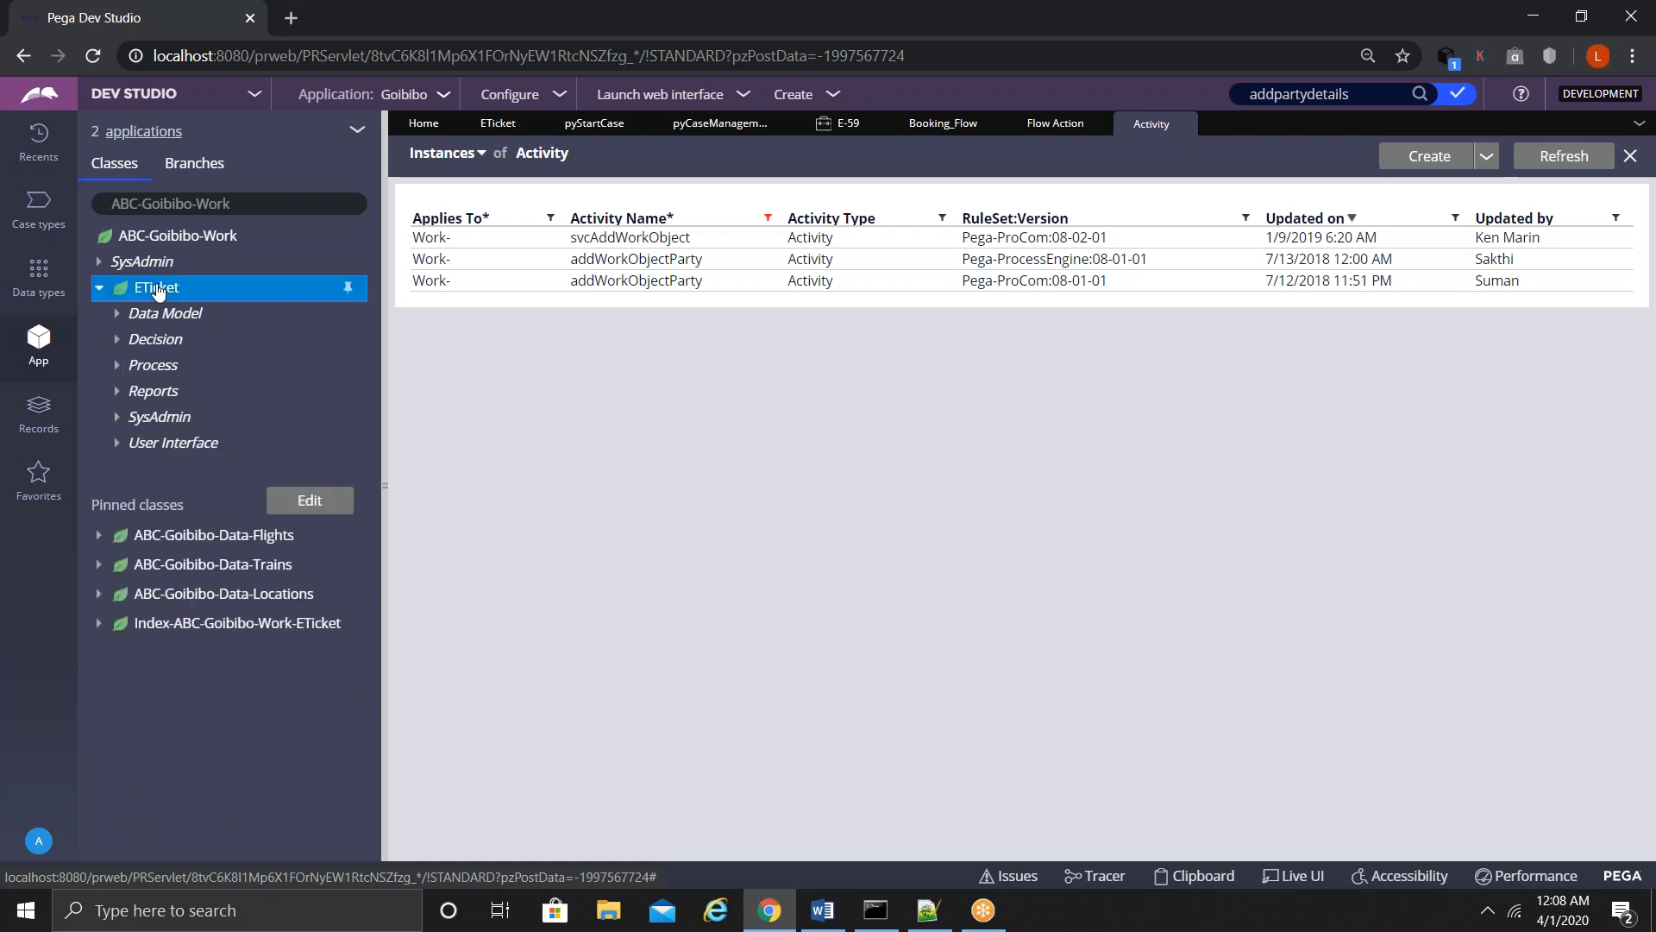
right_click(158, 289)
mouse_move(142, 315)
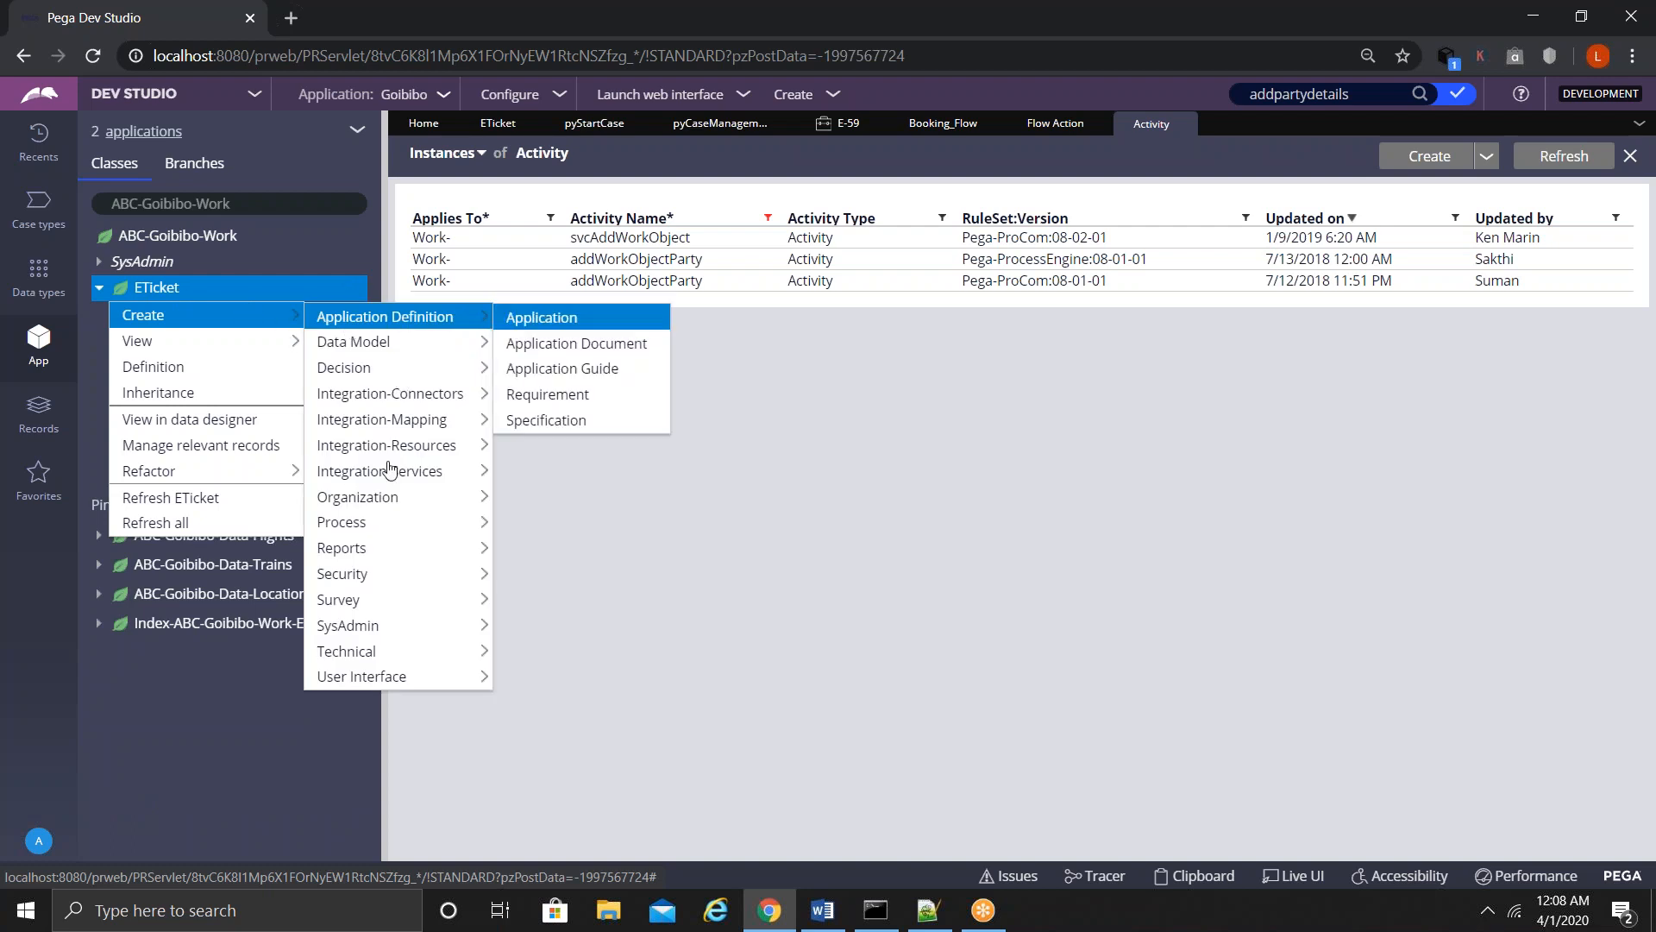
mouse_move(360, 585)
mouse_move(371, 648)
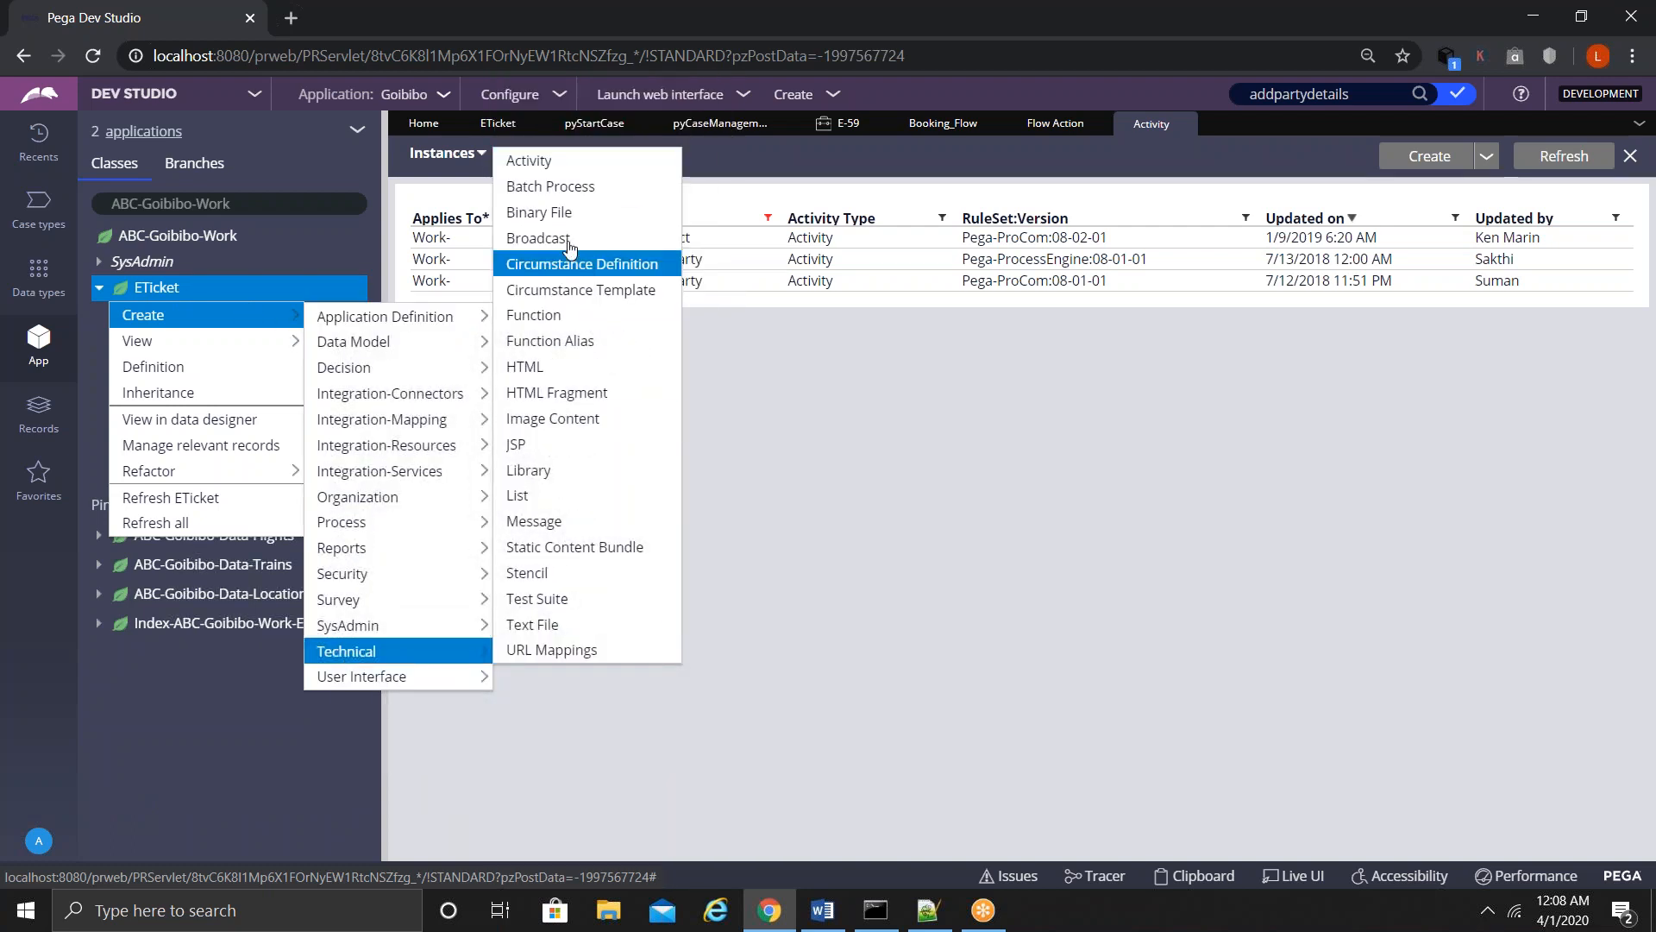
click(528, 161)
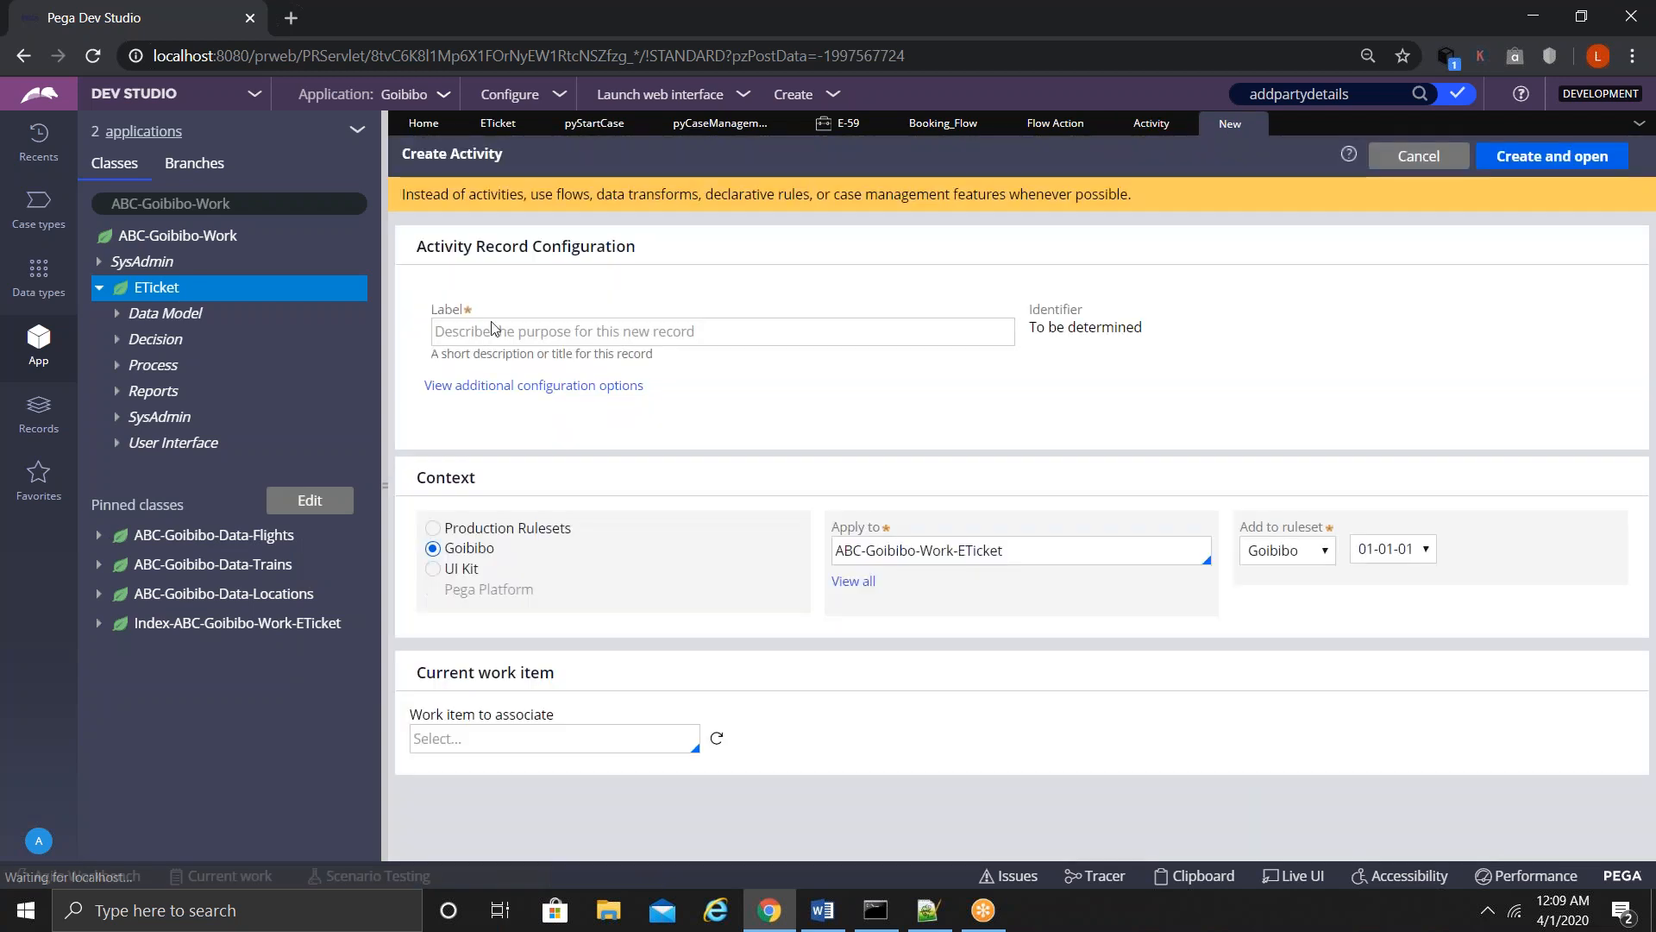
- Create the activity with label ToAddworkParty, correcting a mistyped label first
click(485, 329)
text(AddworkP)
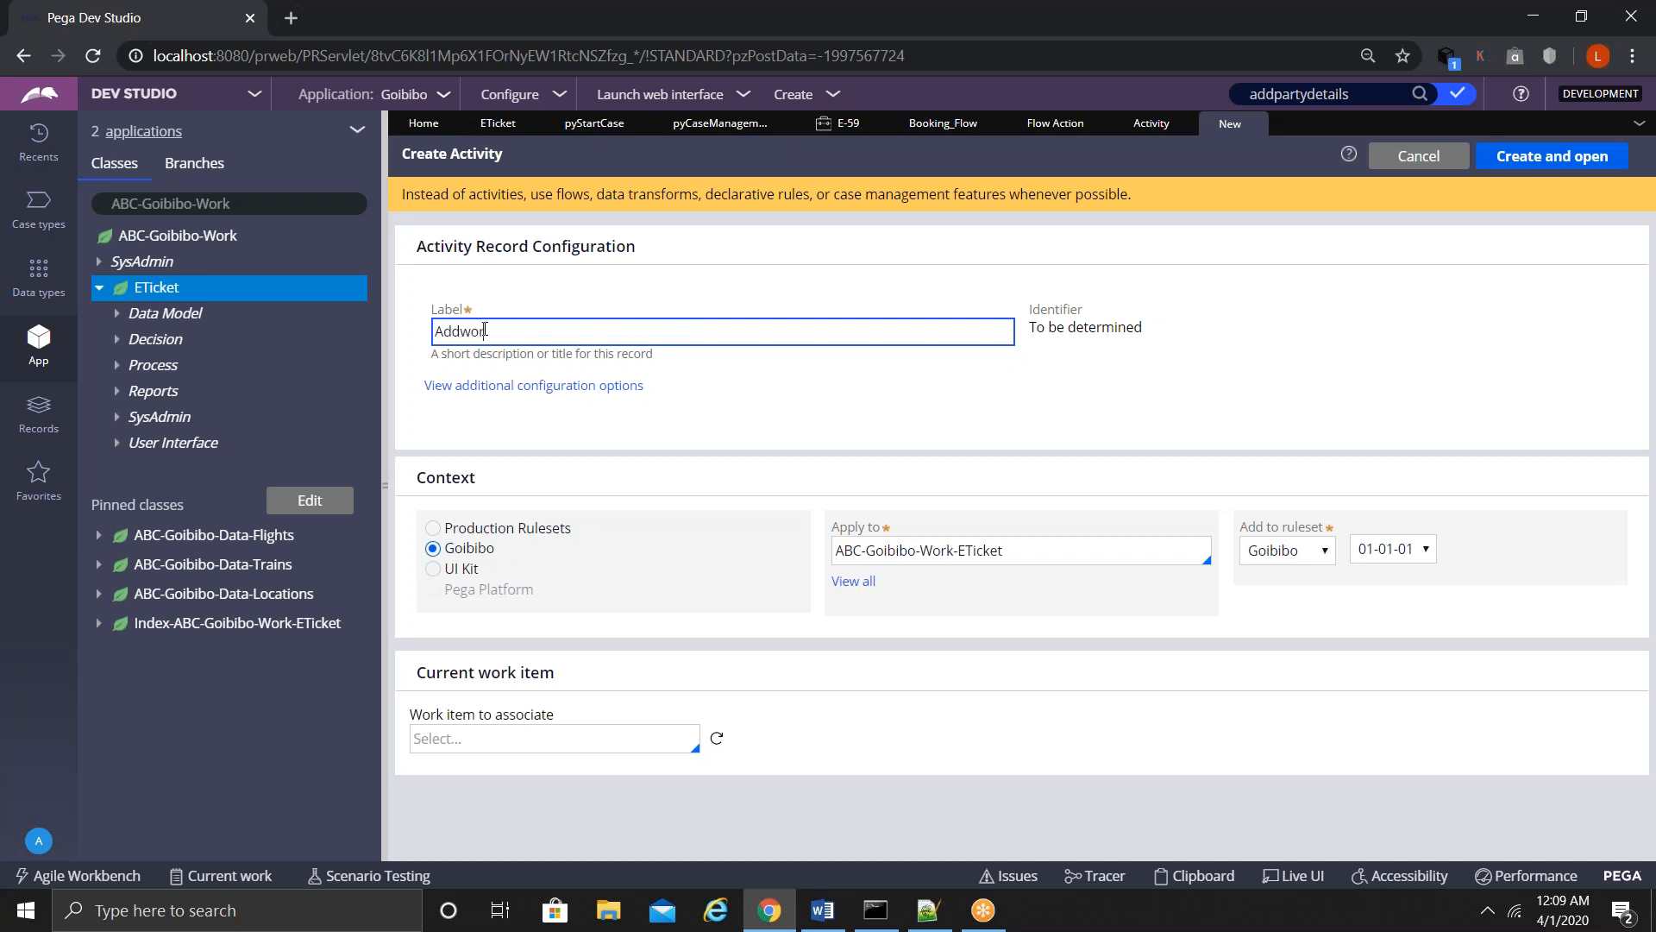
text(artu)
key(ctrl+a)
key(BackSpace)
text(ToAddworkParty)
key(Return)
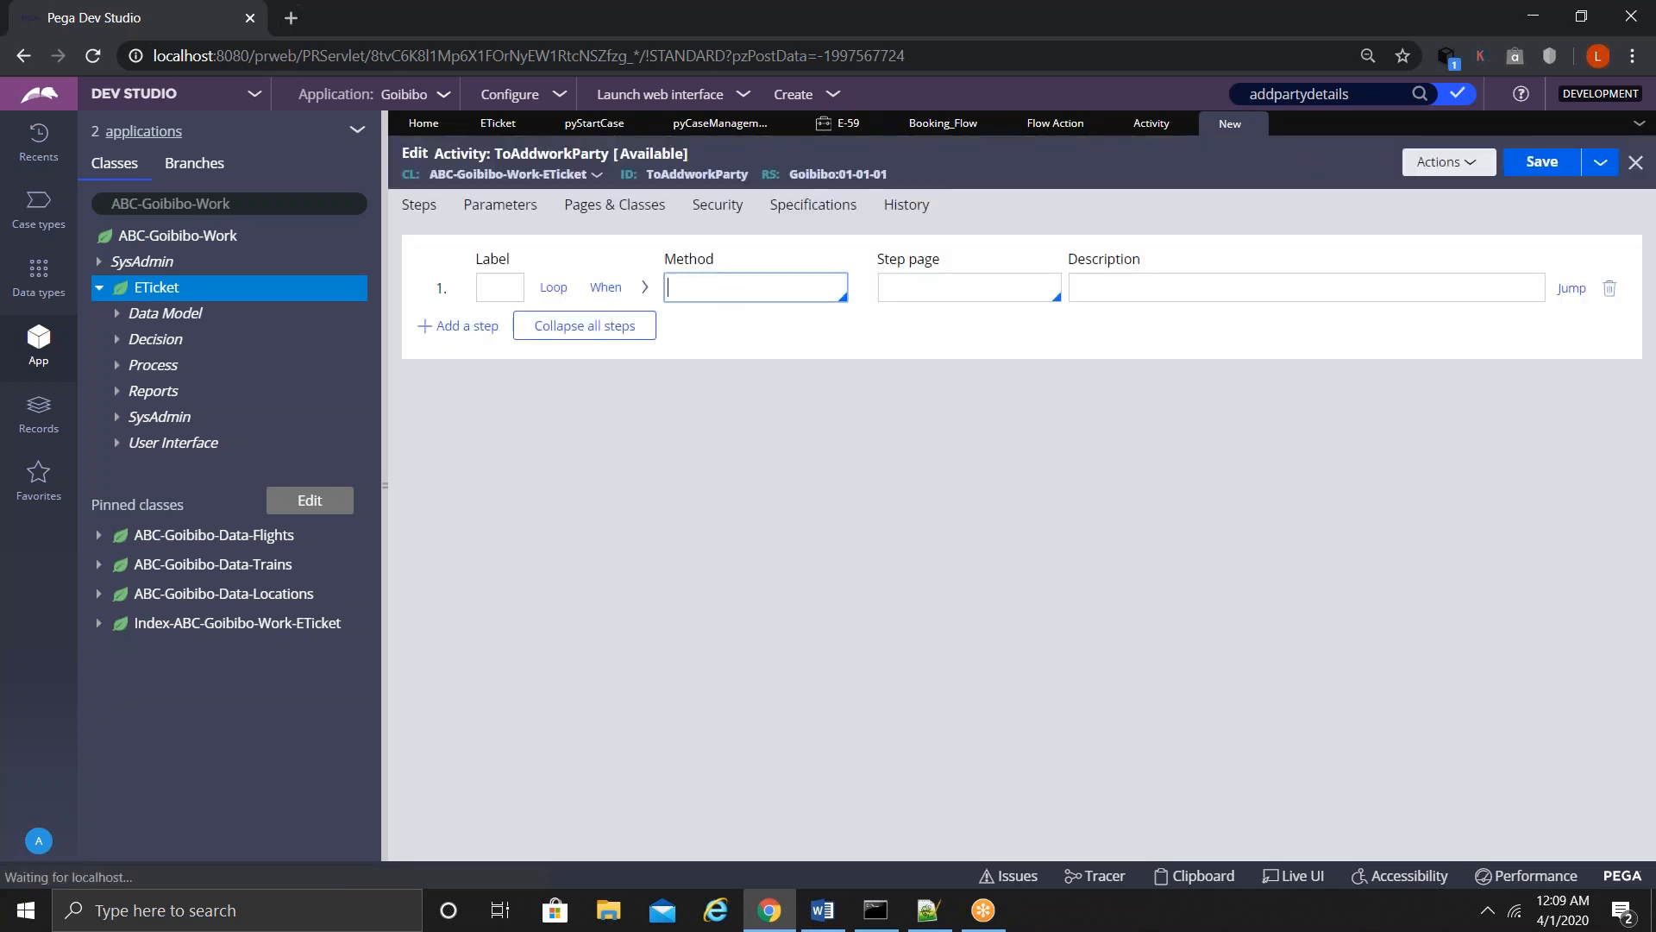
- Set step 1's method to Call addWorkObjectParty and expand its parameters
click(700, 289)
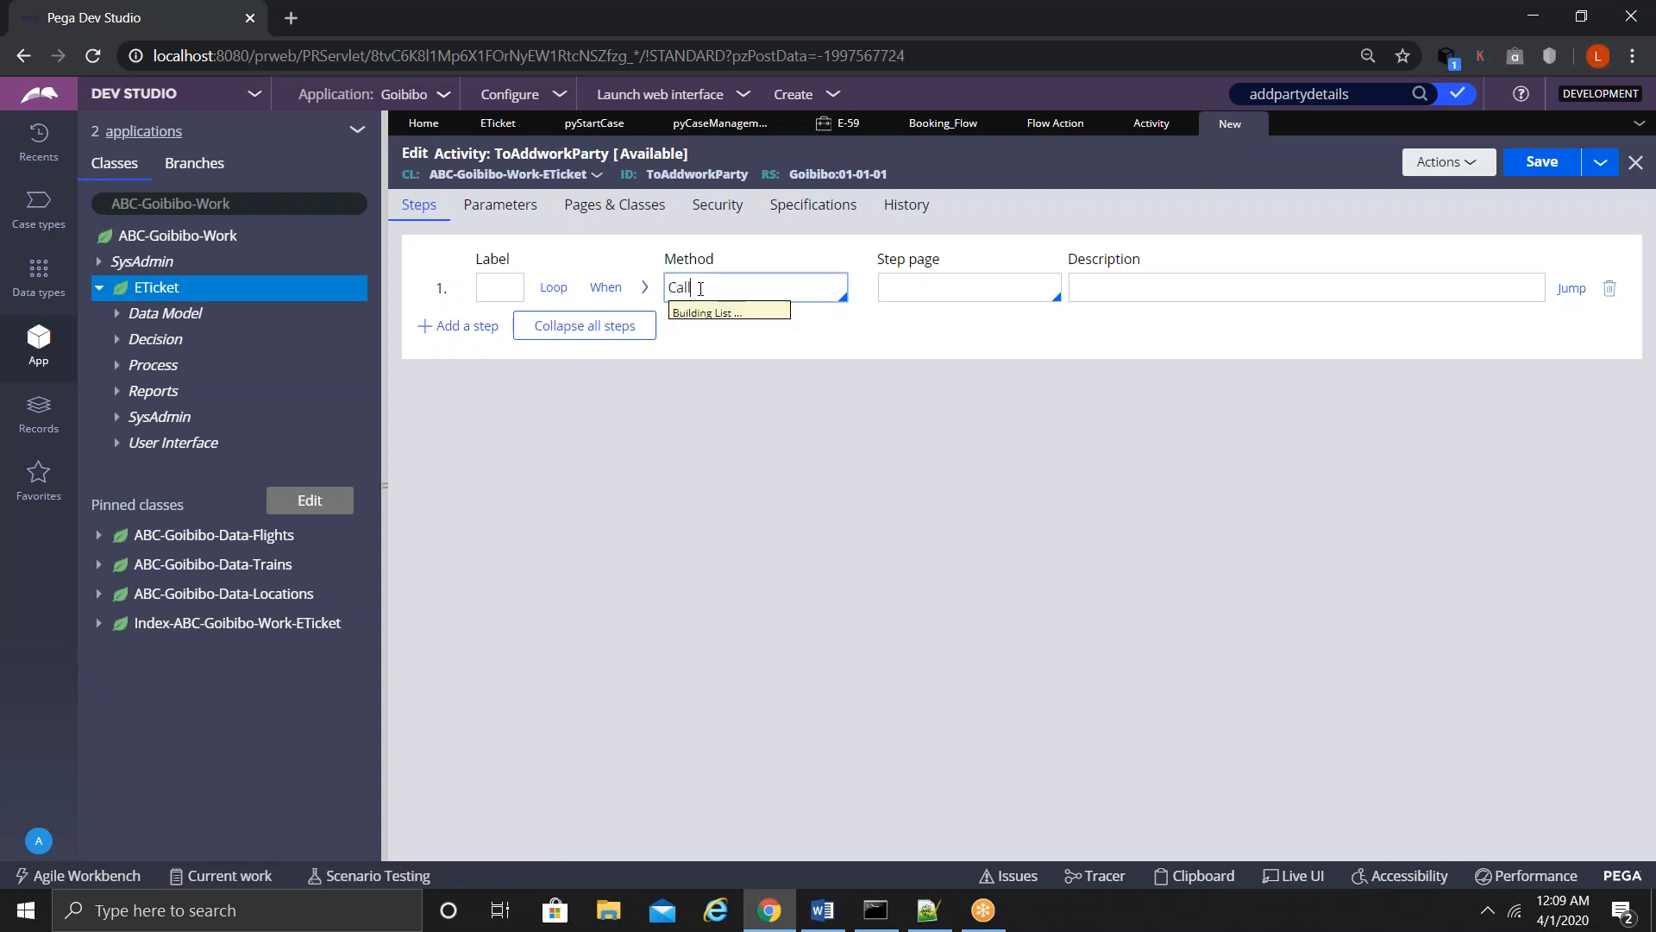
key(Return)
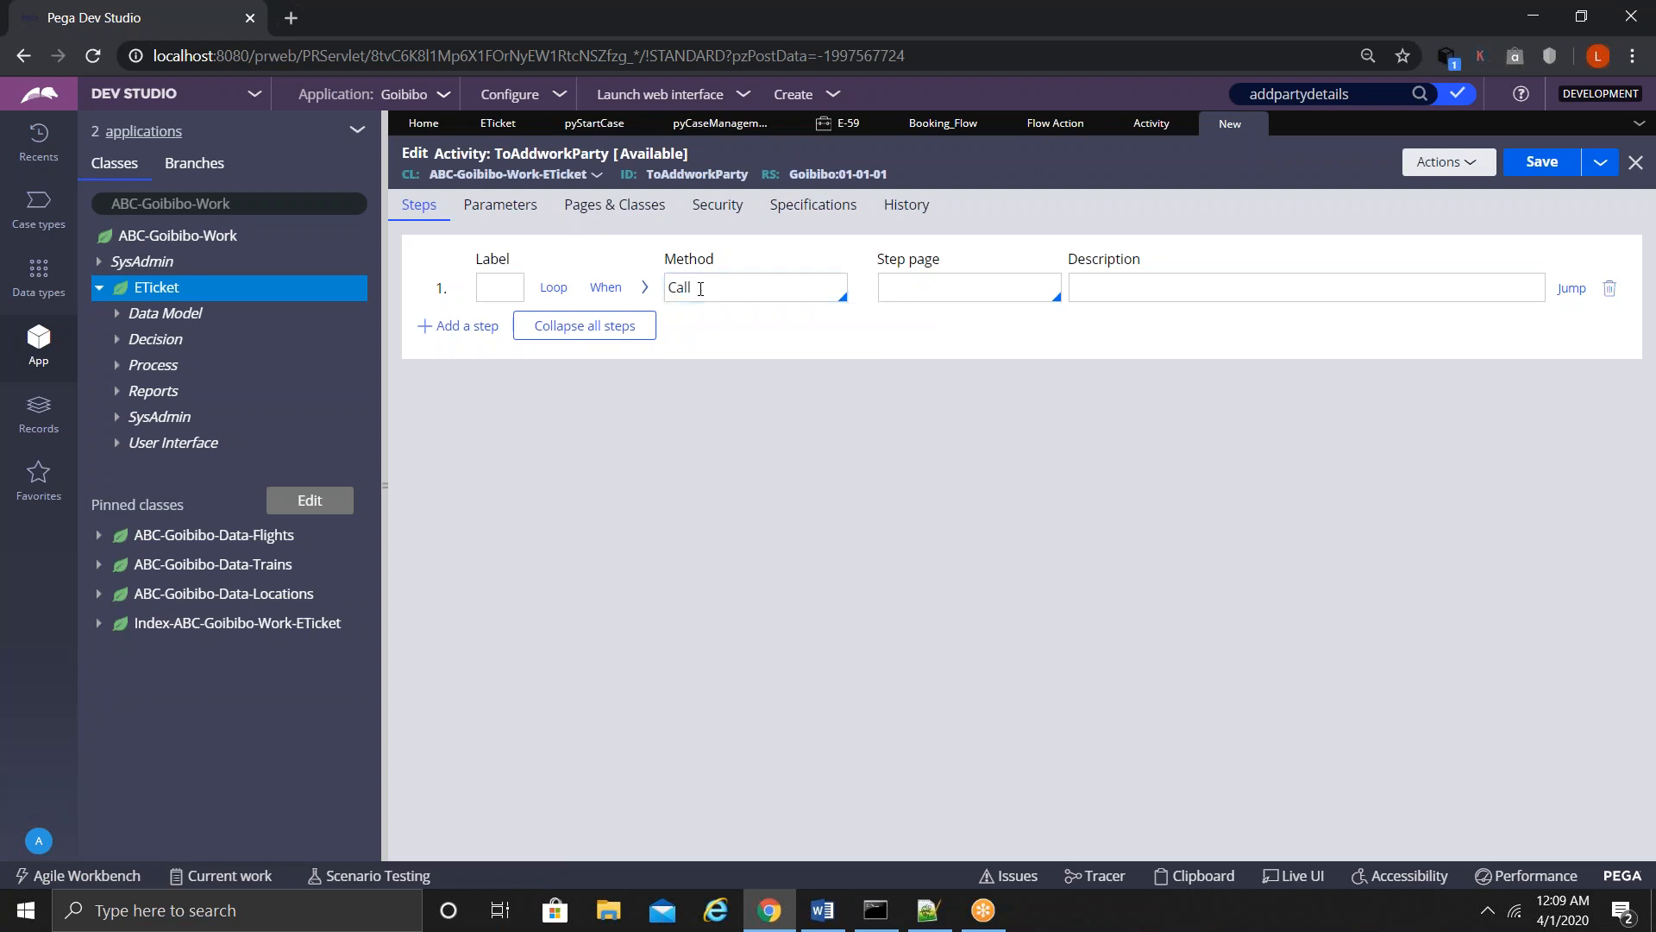
click(733, 290)
text(addworkobje)
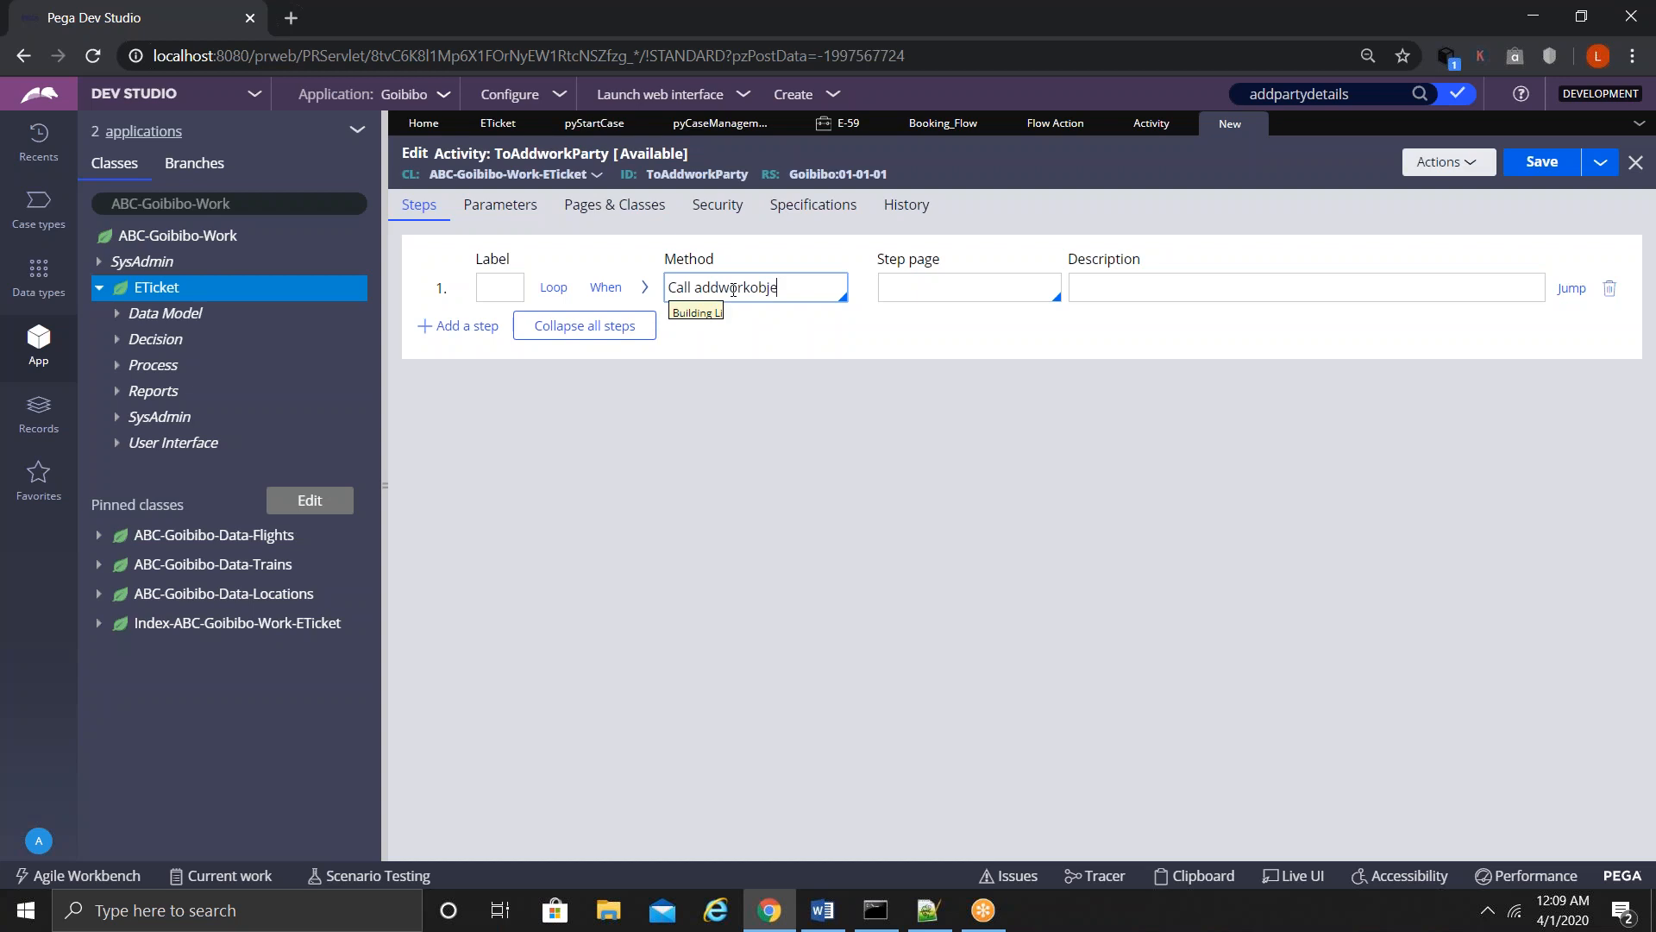
key(Return)
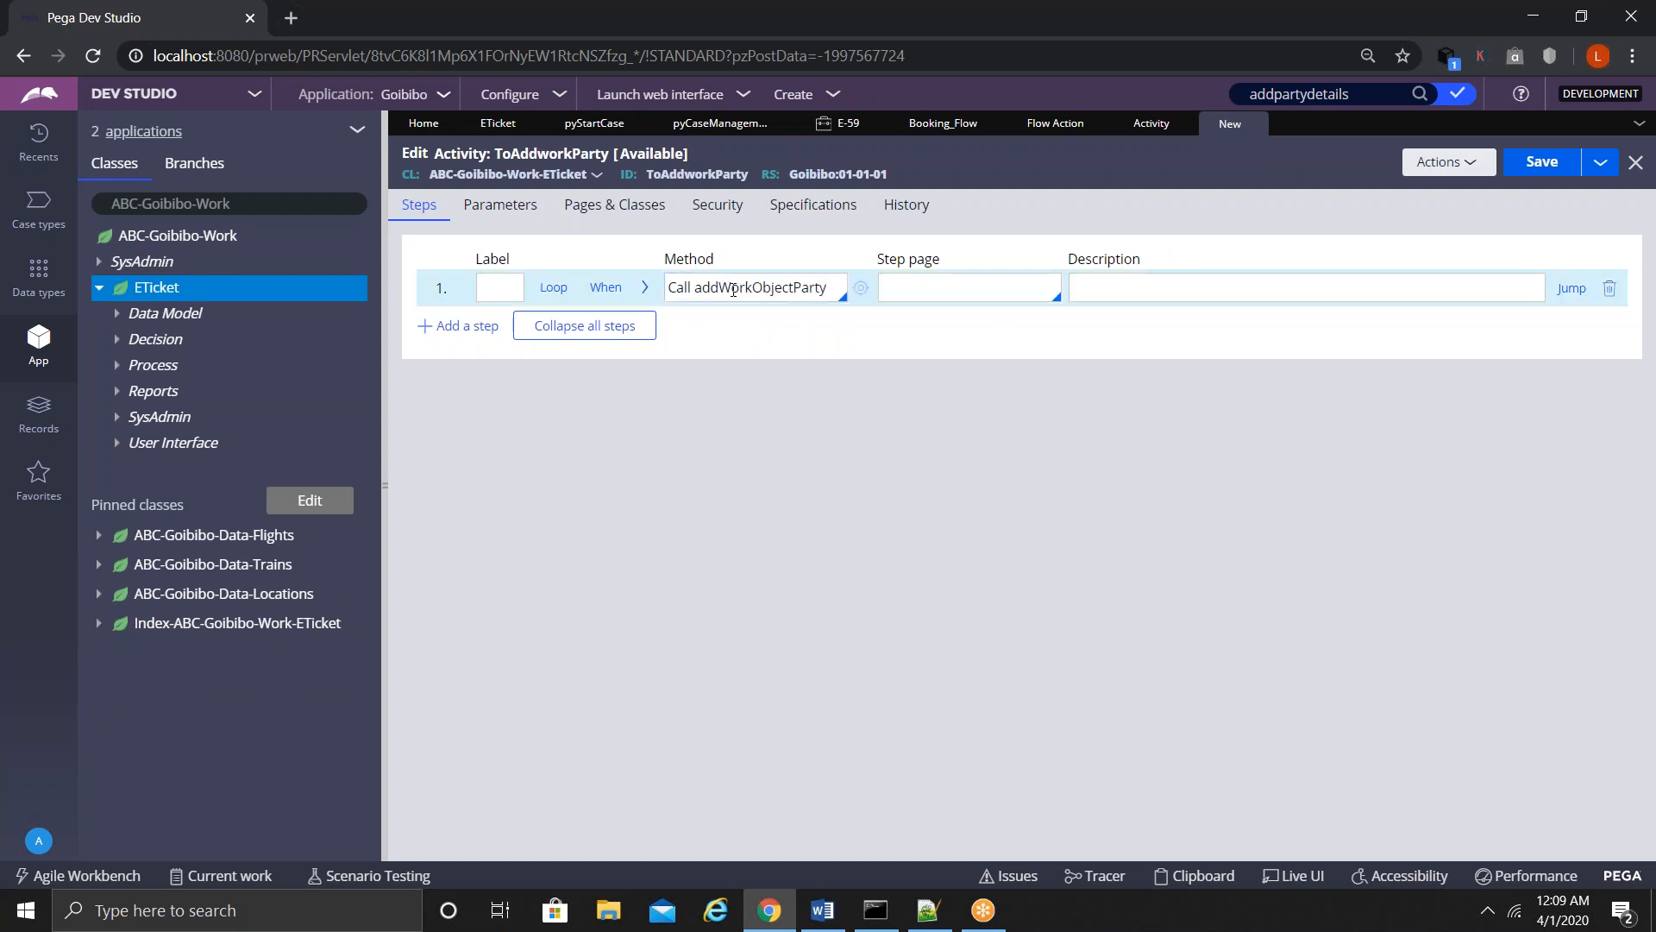
click(645, 291)
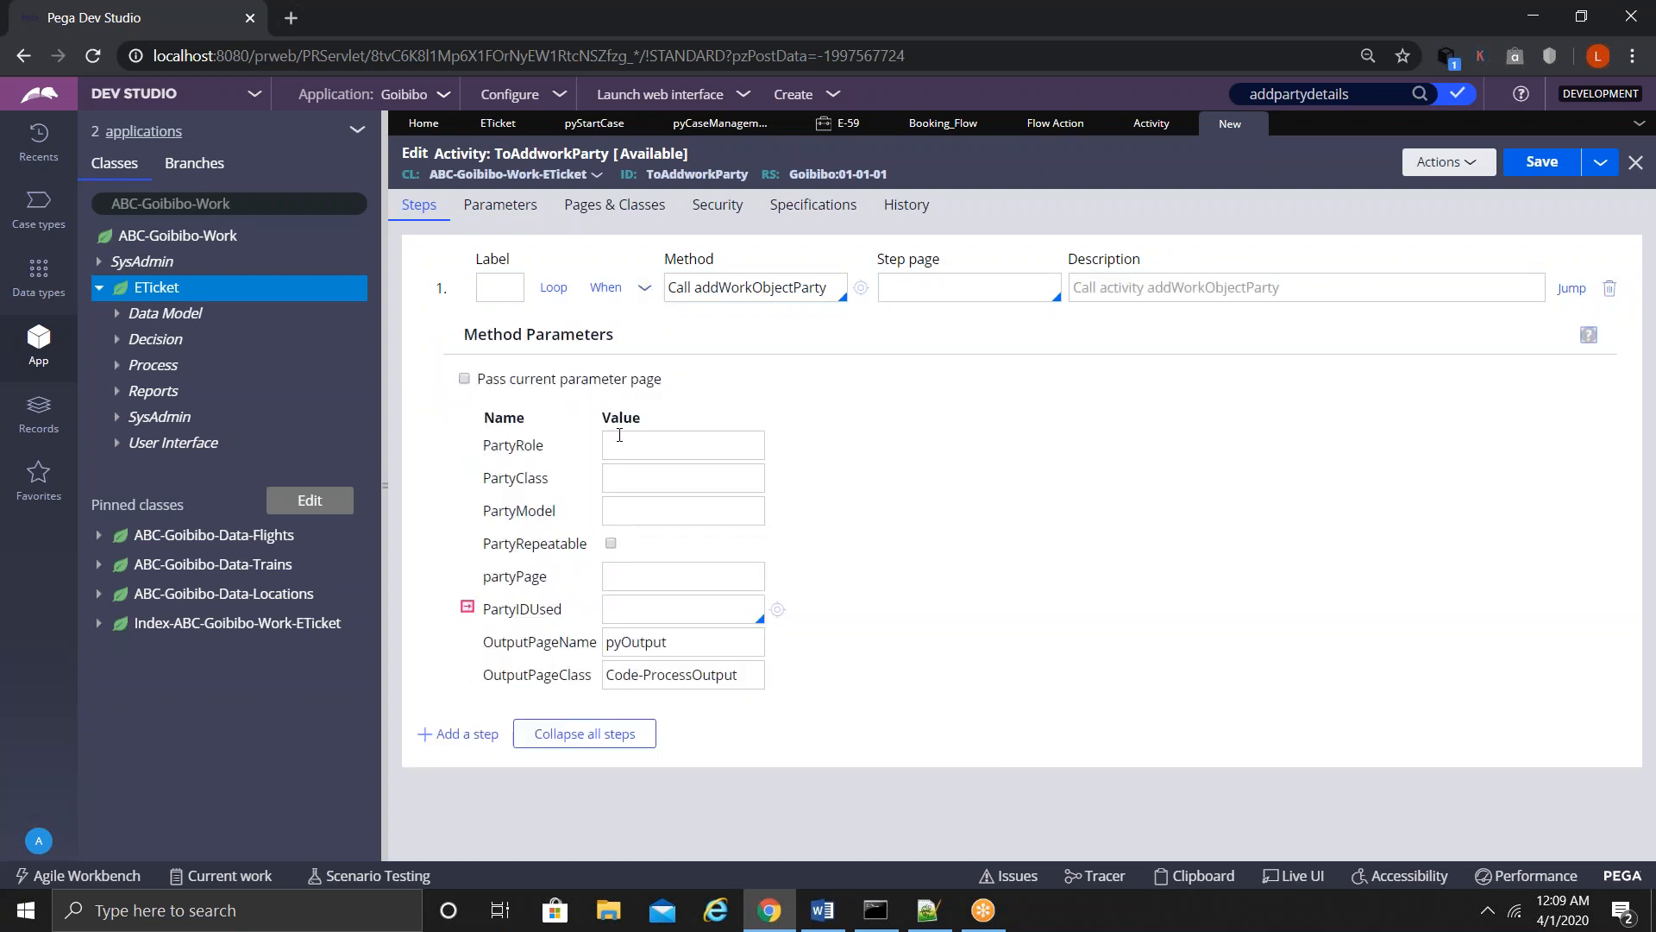
- Give step 1 PartyRole Lawyer and PartyClass Data-Party-Person, then view pyCaseManagementDefault's work parties
click(638, 443)
text(Lawyer)
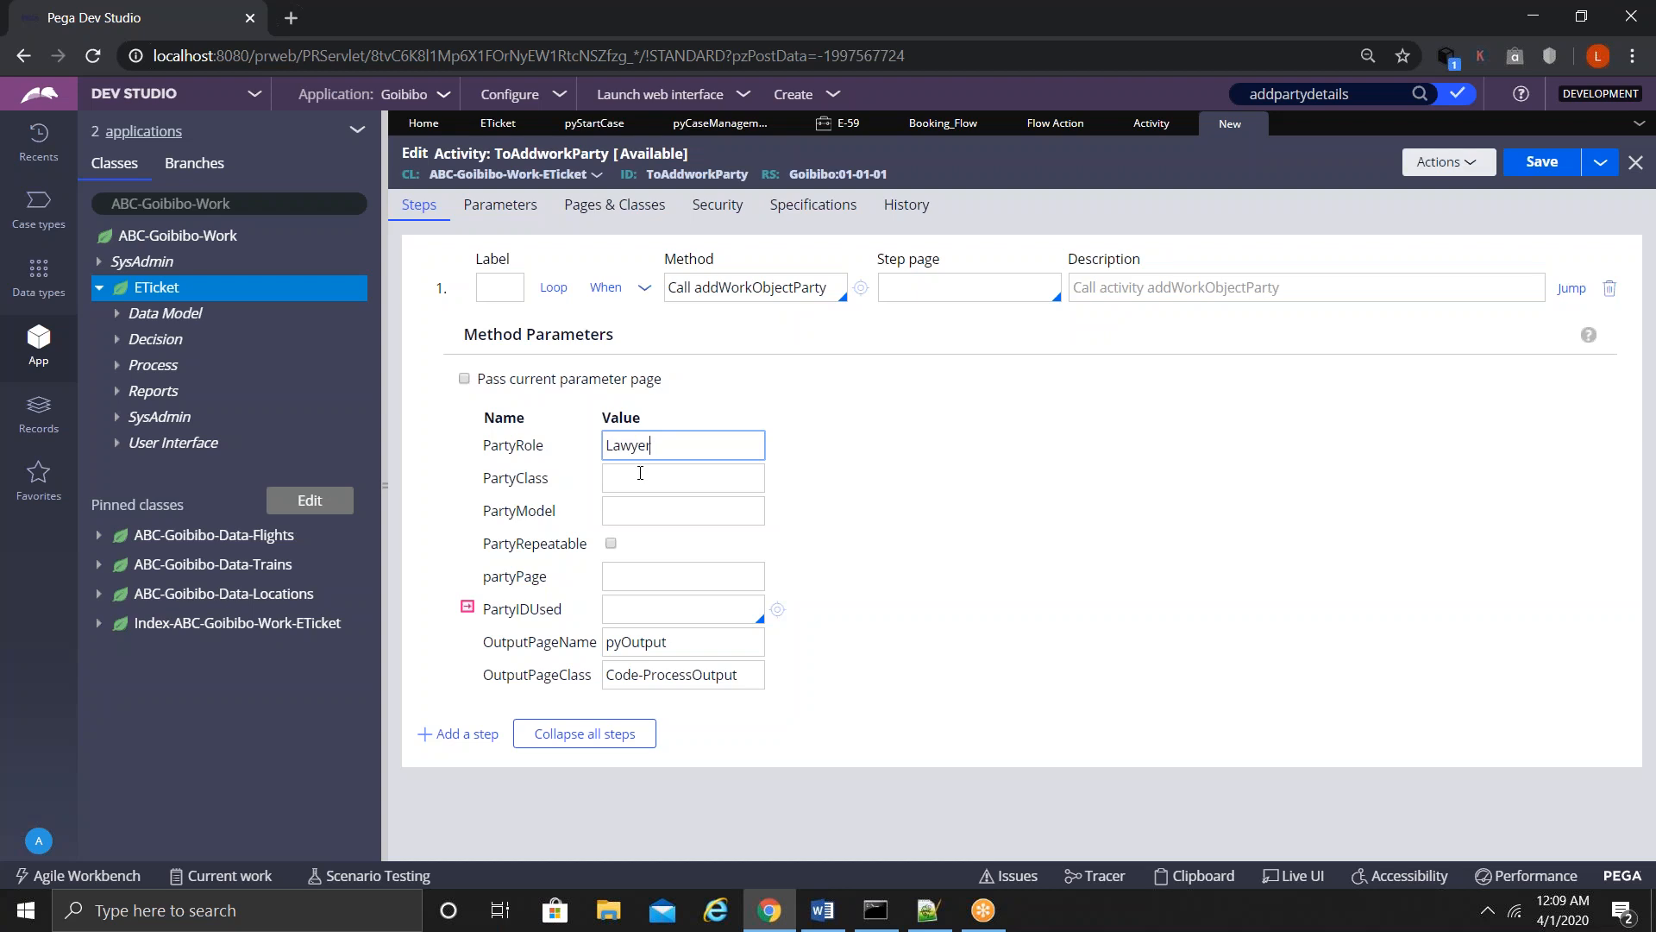
click(640, 474)
text(Data-Party-Person)
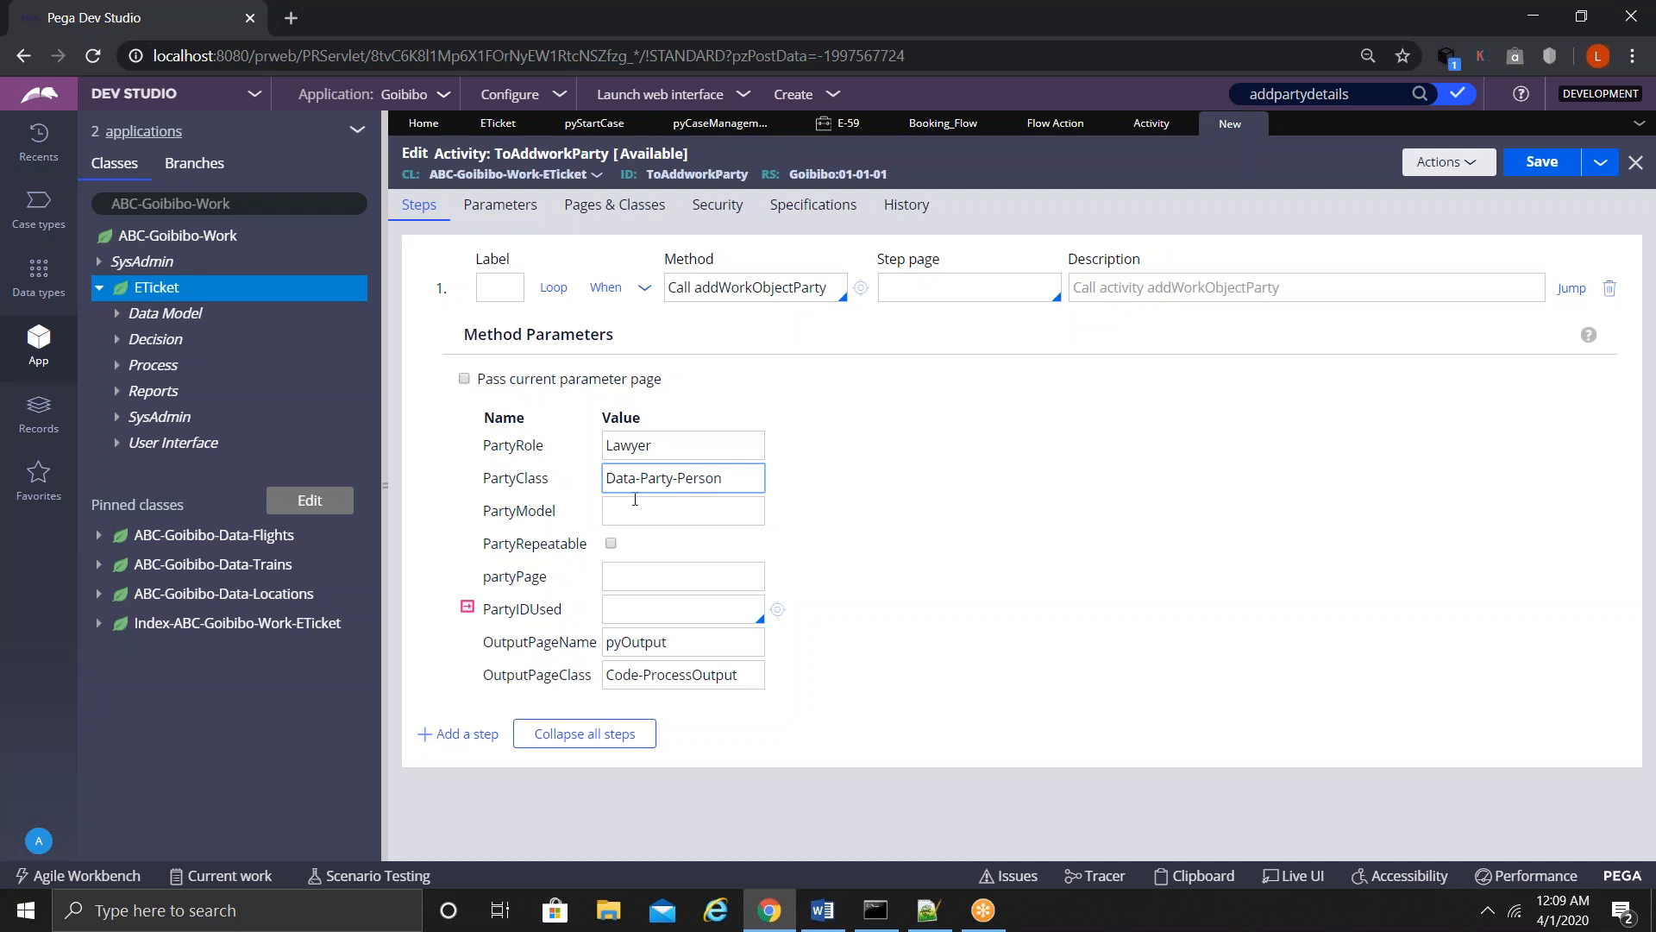
click(633, 515)
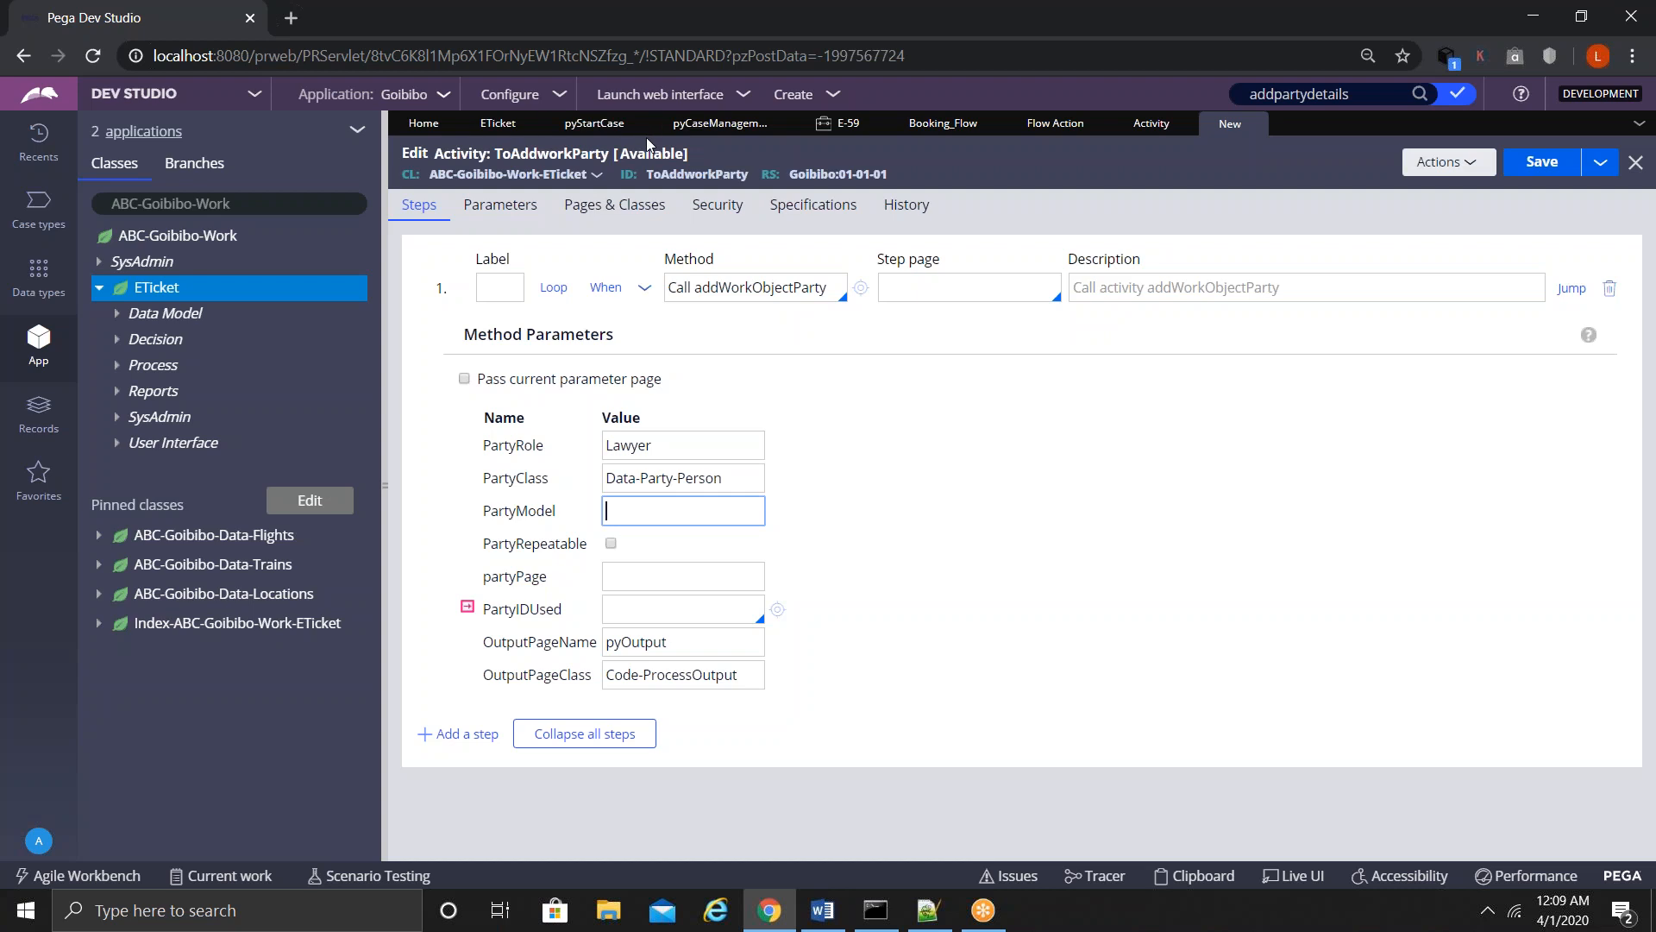
click(690, 125)
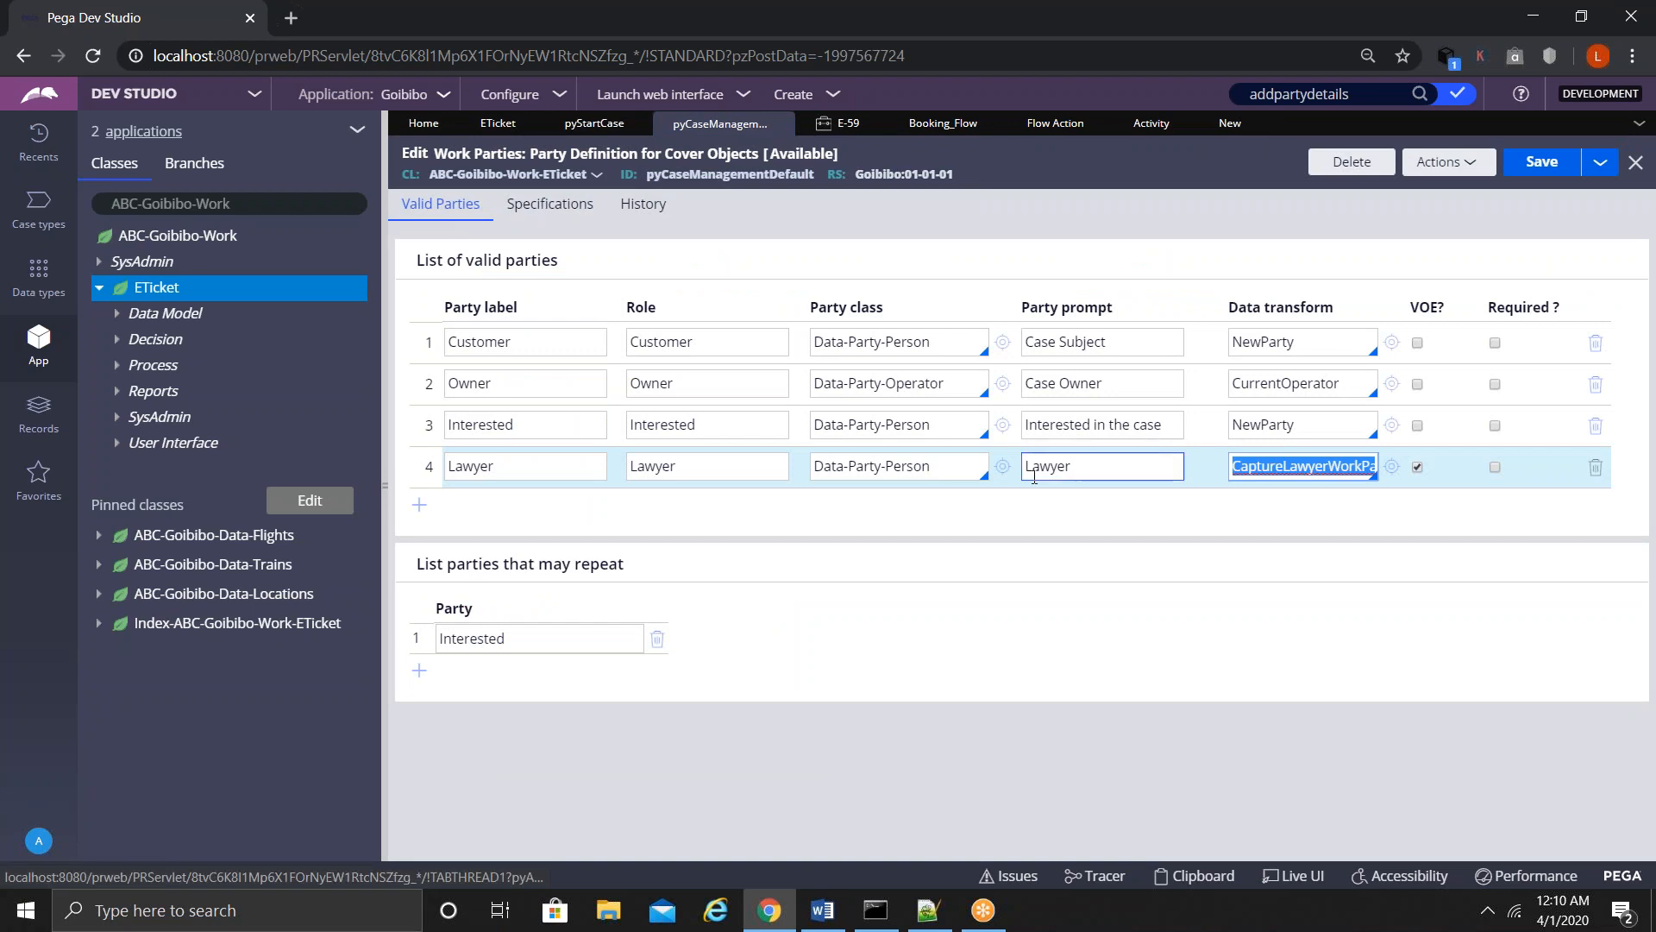
- Take the Lawyer party's CaptureLawyerWorkPartyInfo data transform name and paste it into step 1's PartyModel
click(1392, 466)
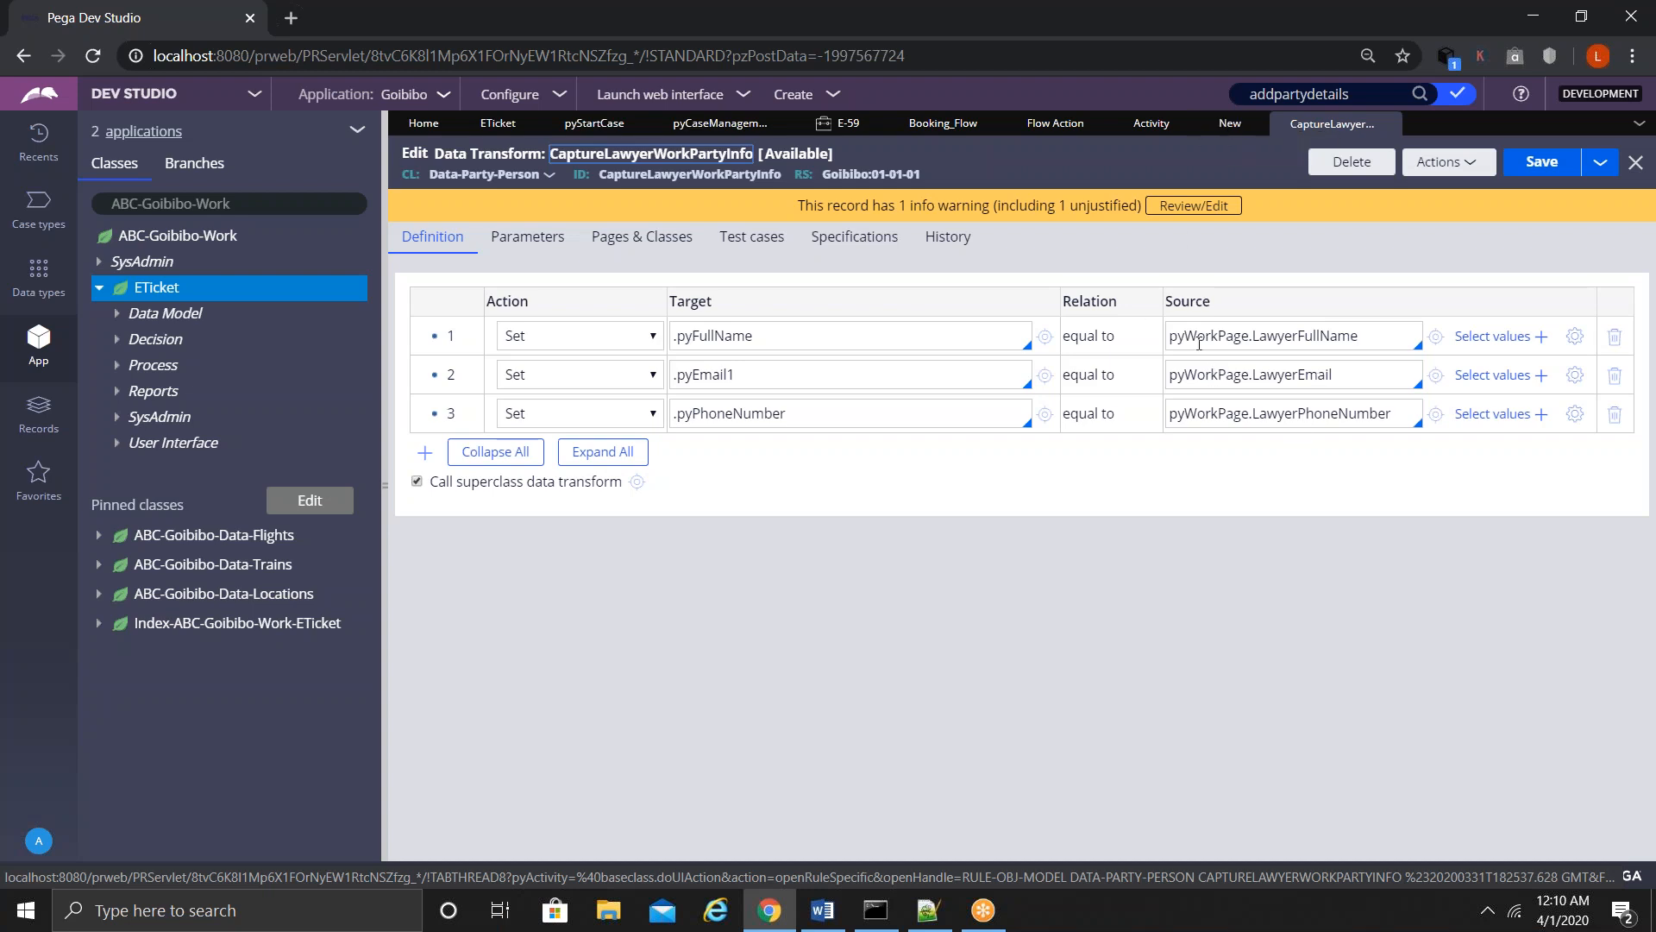
click(1230, 124)
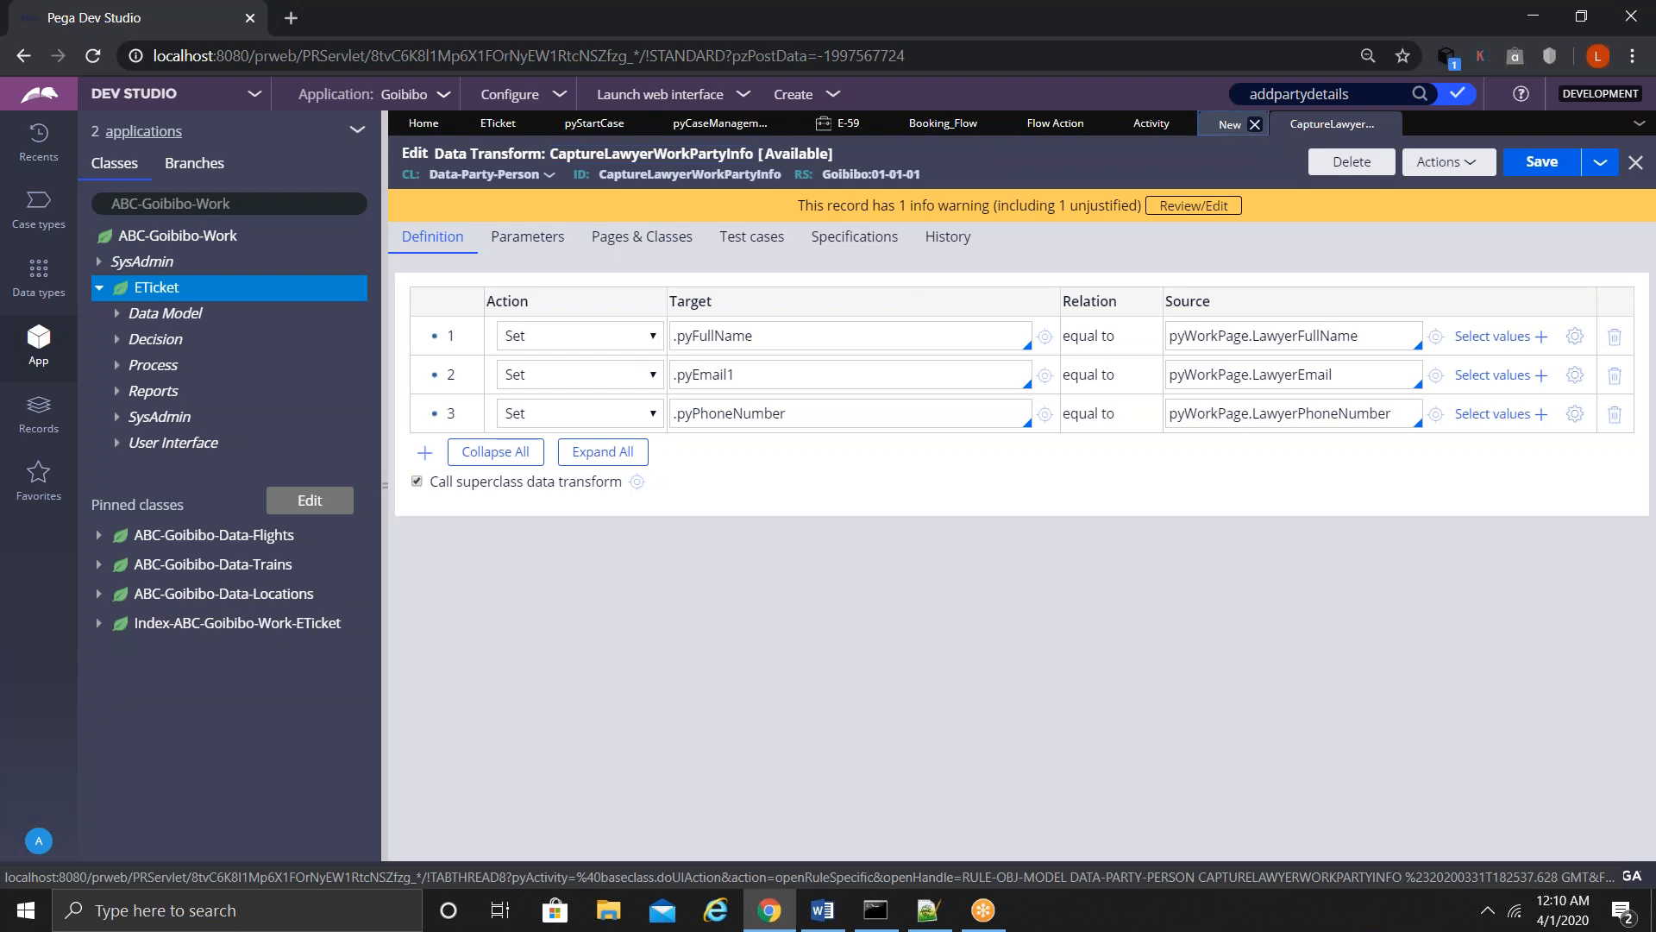
click(628, 521)
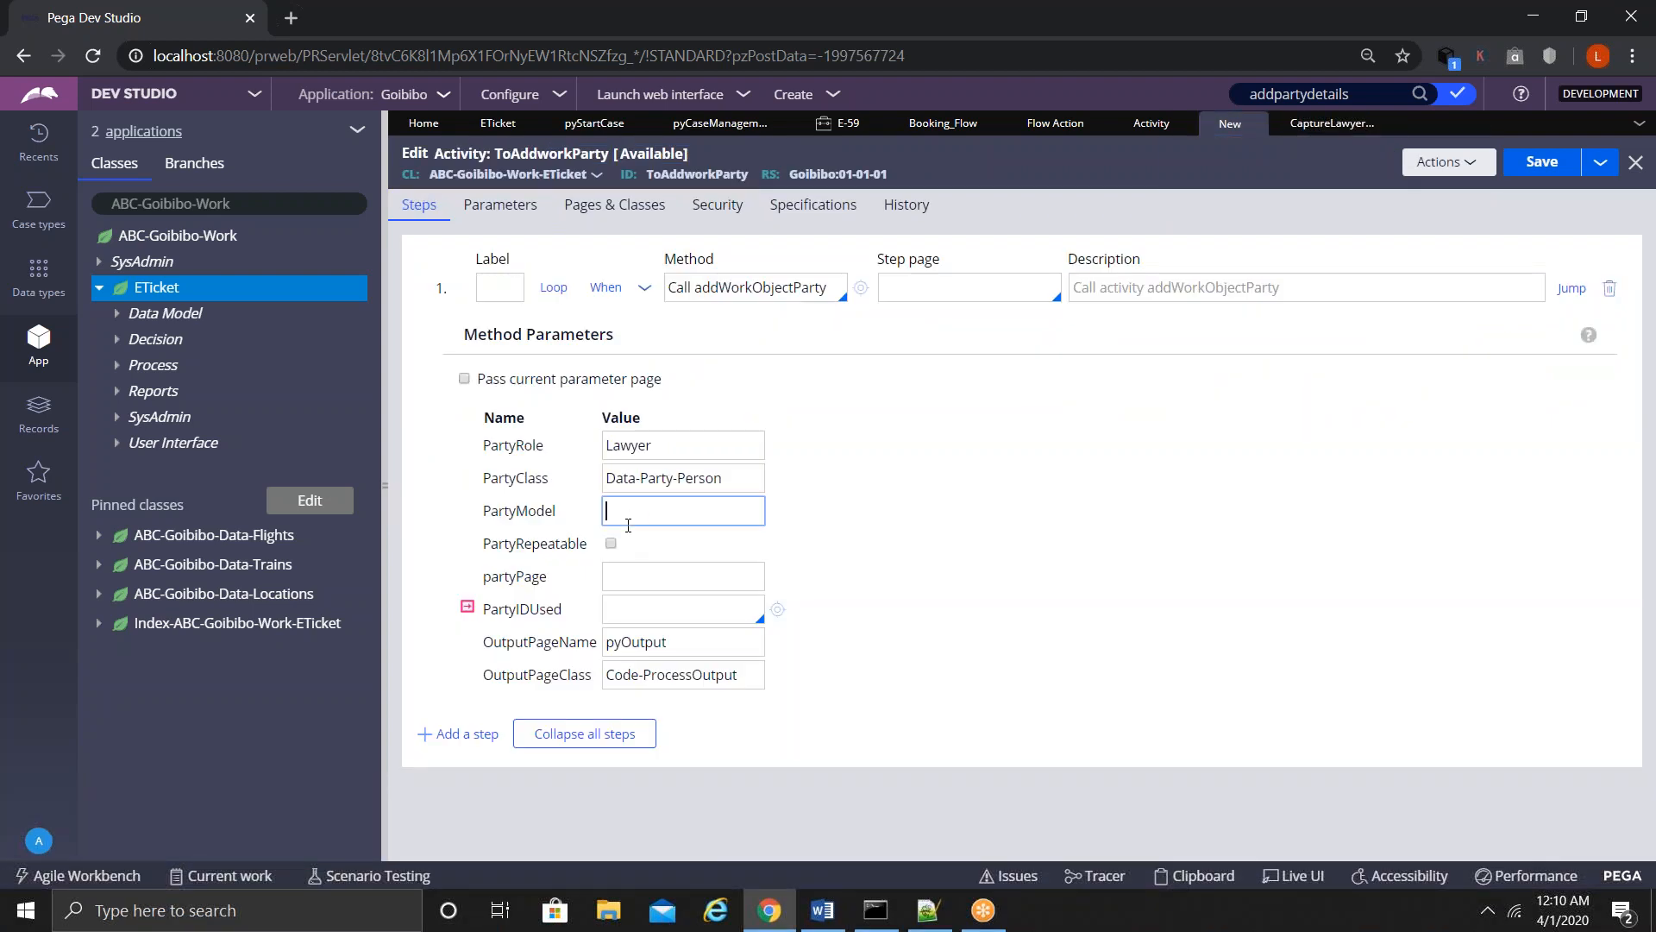
key(ctrl+v)
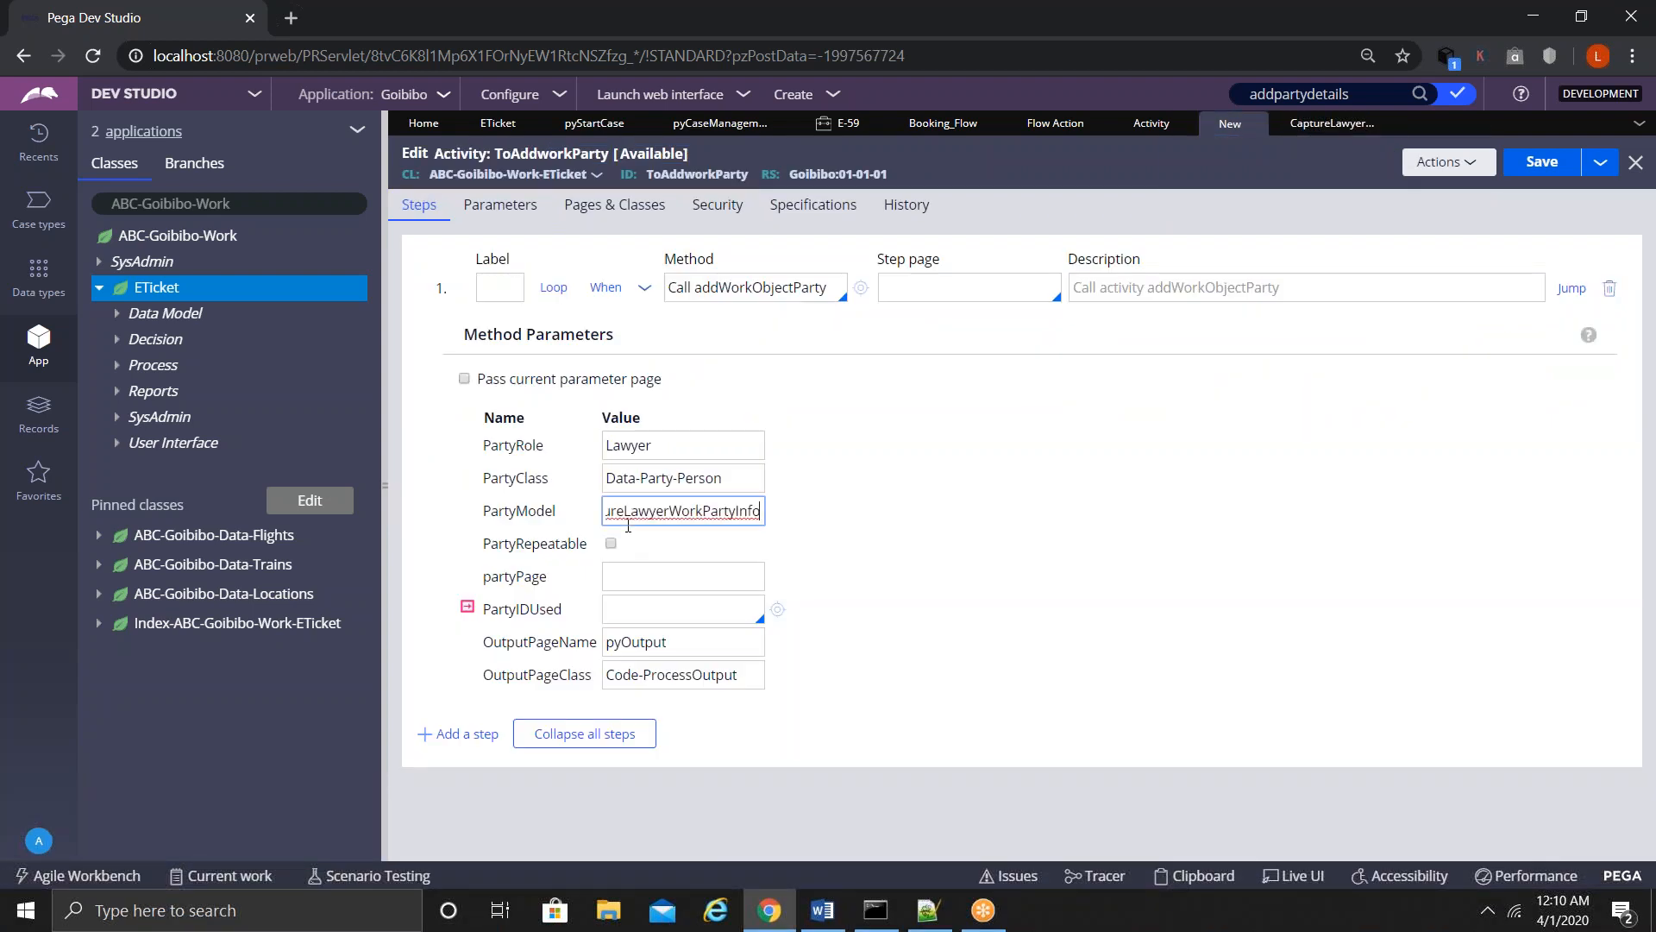